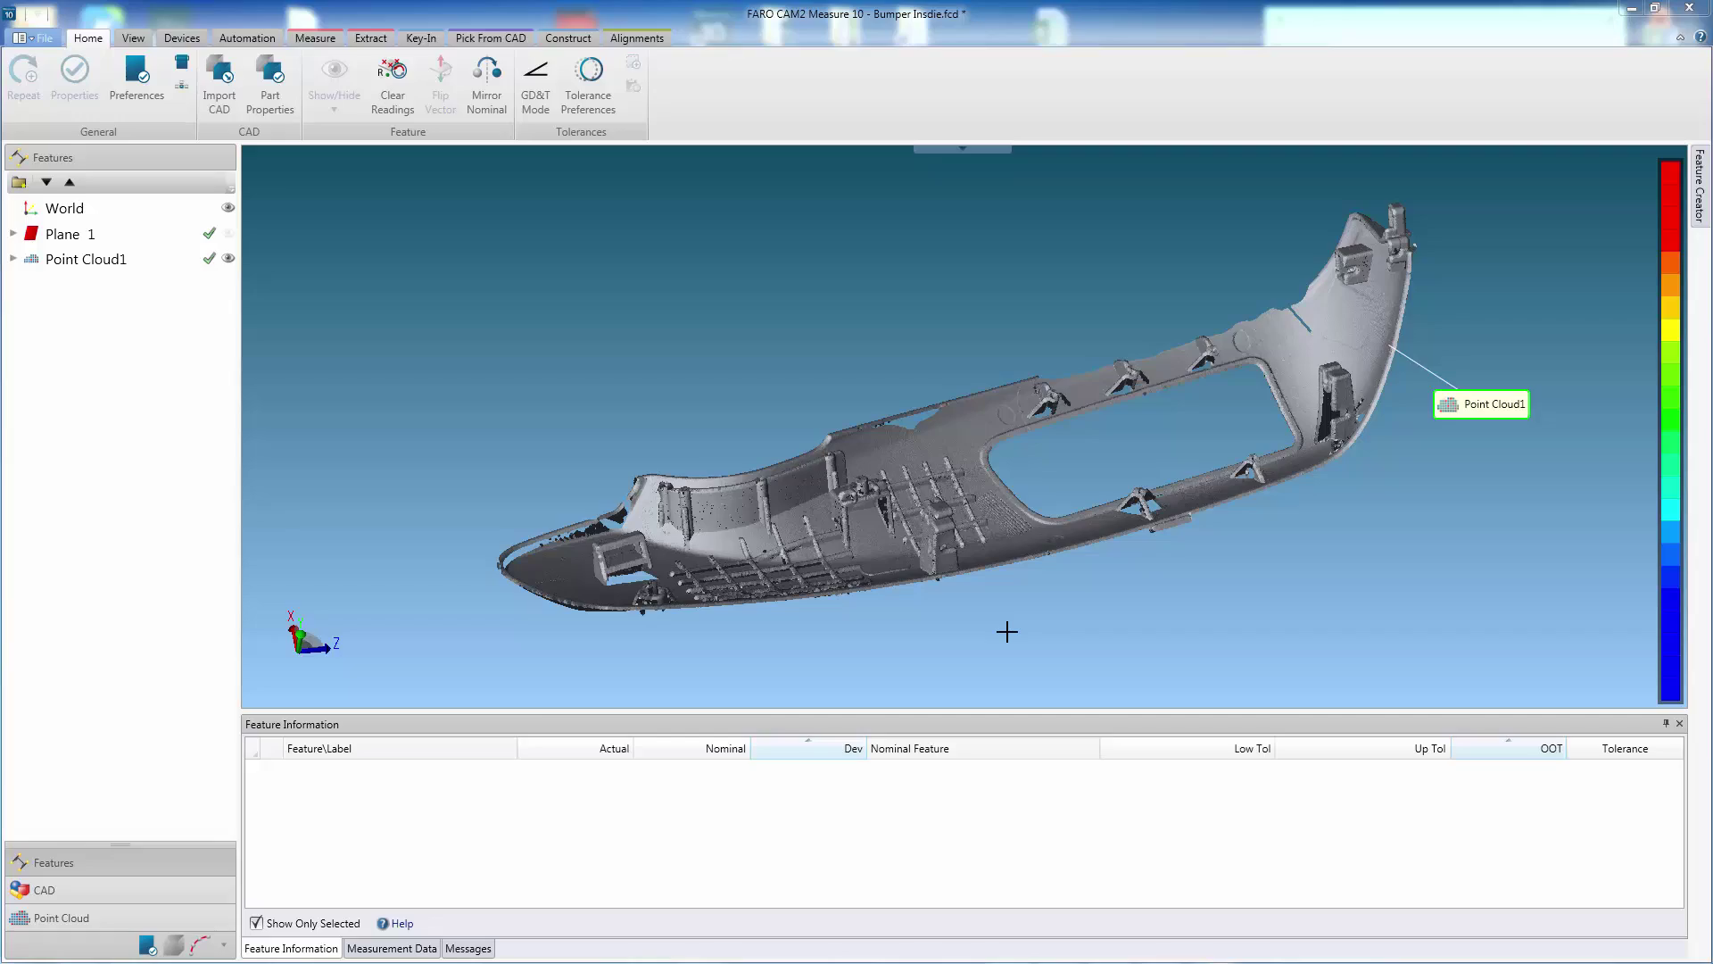
- Activate manual probing for feature extraction and restrict the selection to front-facing points
left_click(845, 516)
scroll(845, 508, "up", 8)
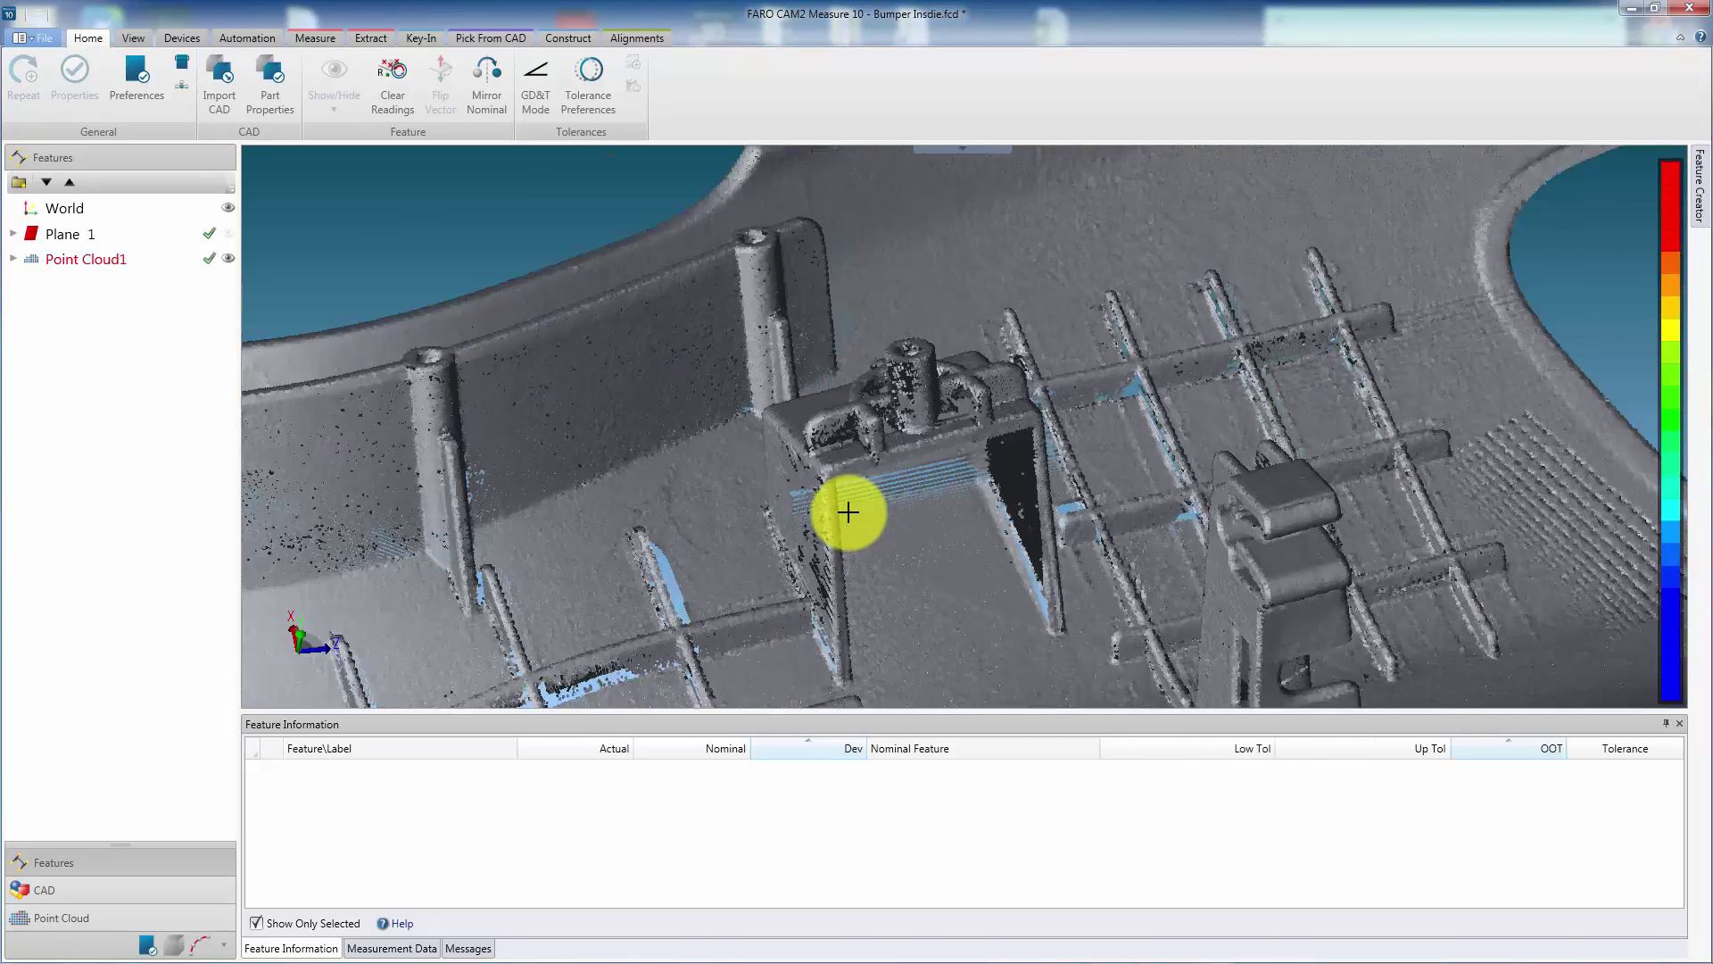
scroll(970, 532, "down", 10)
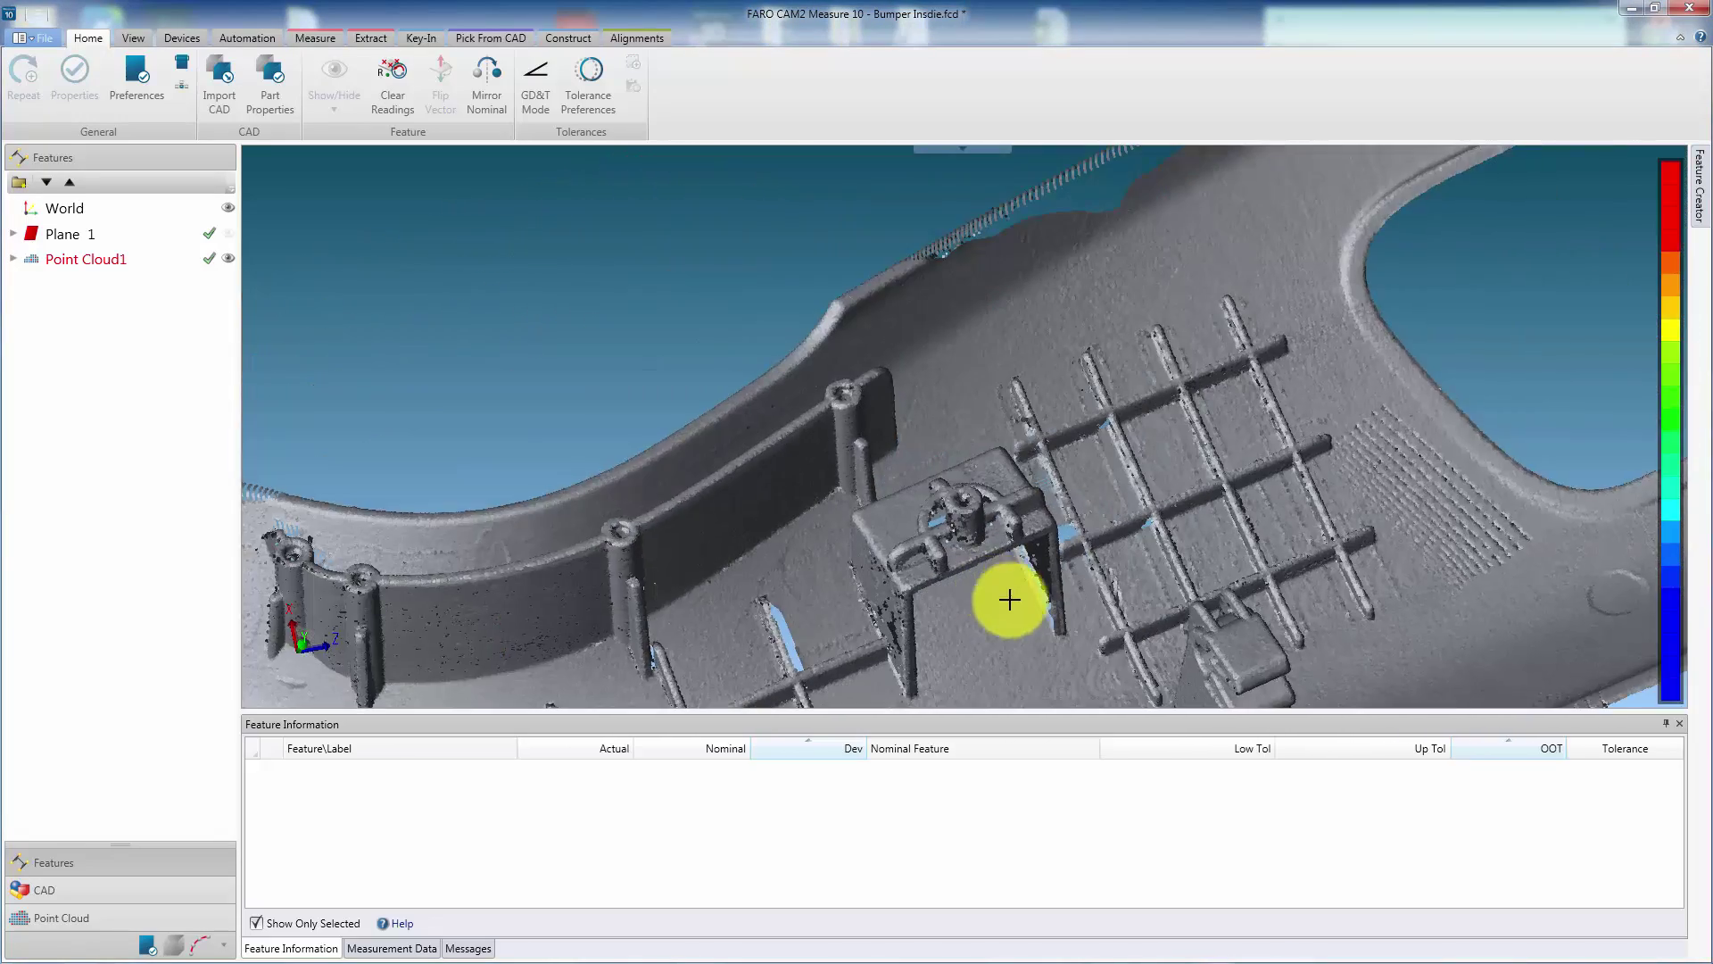
right_click_drag(1066, 632, 991, 451)
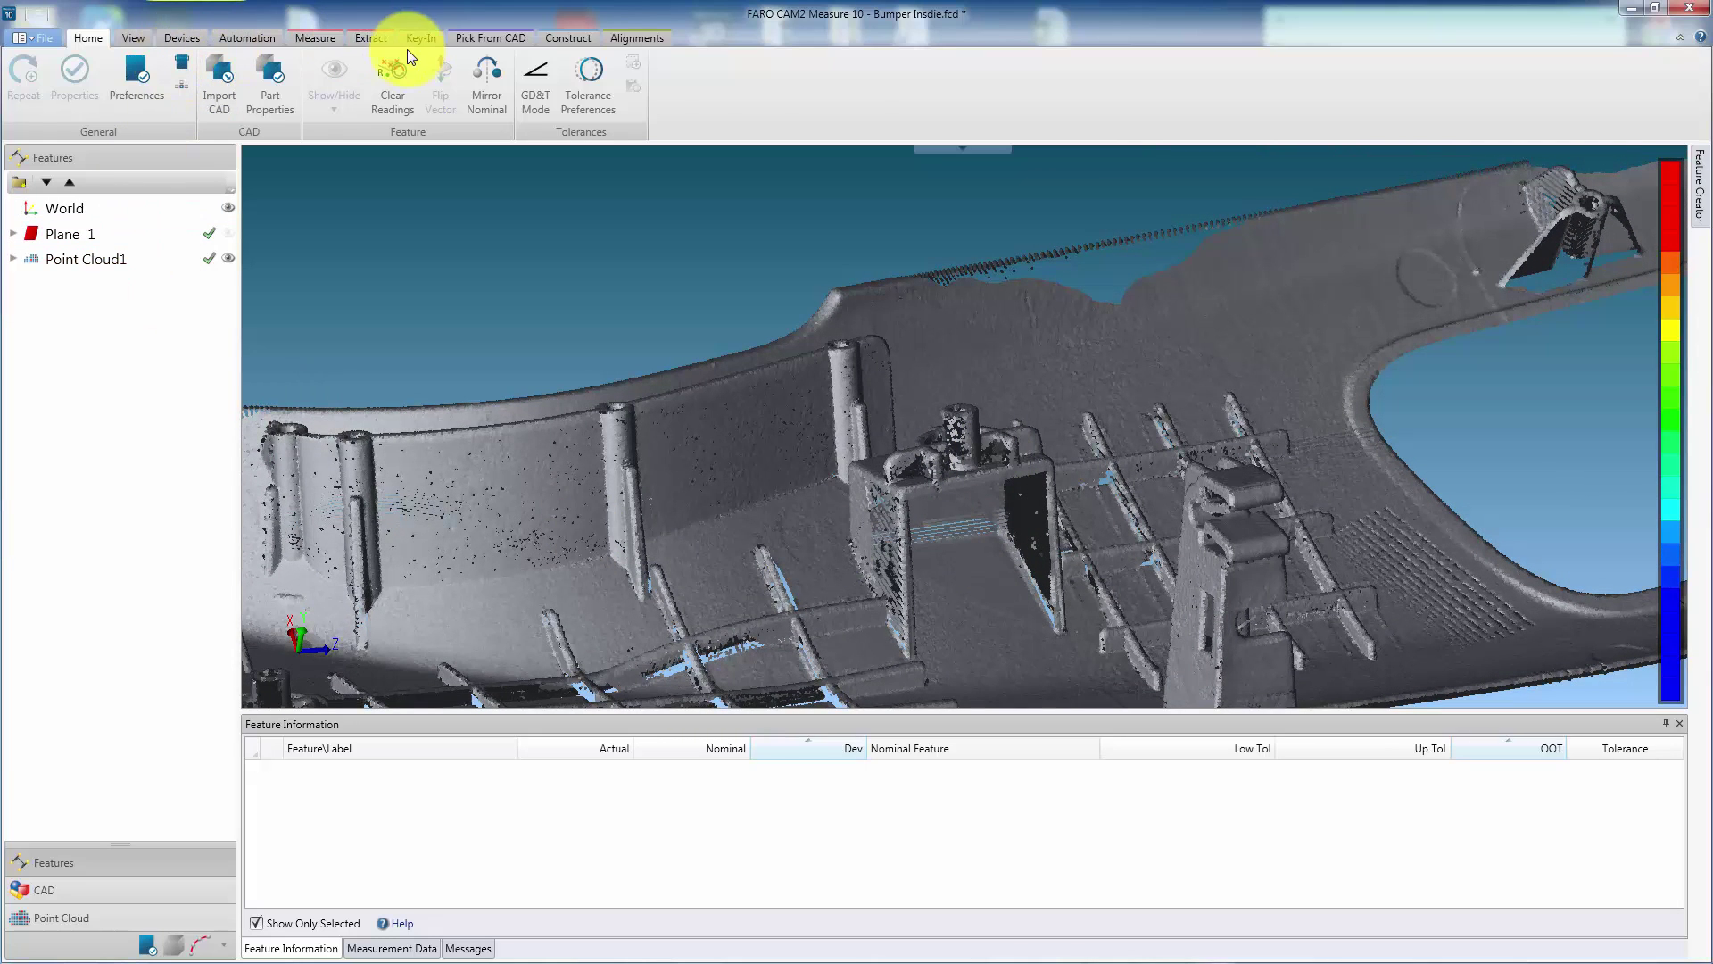
left_click(369, 39)
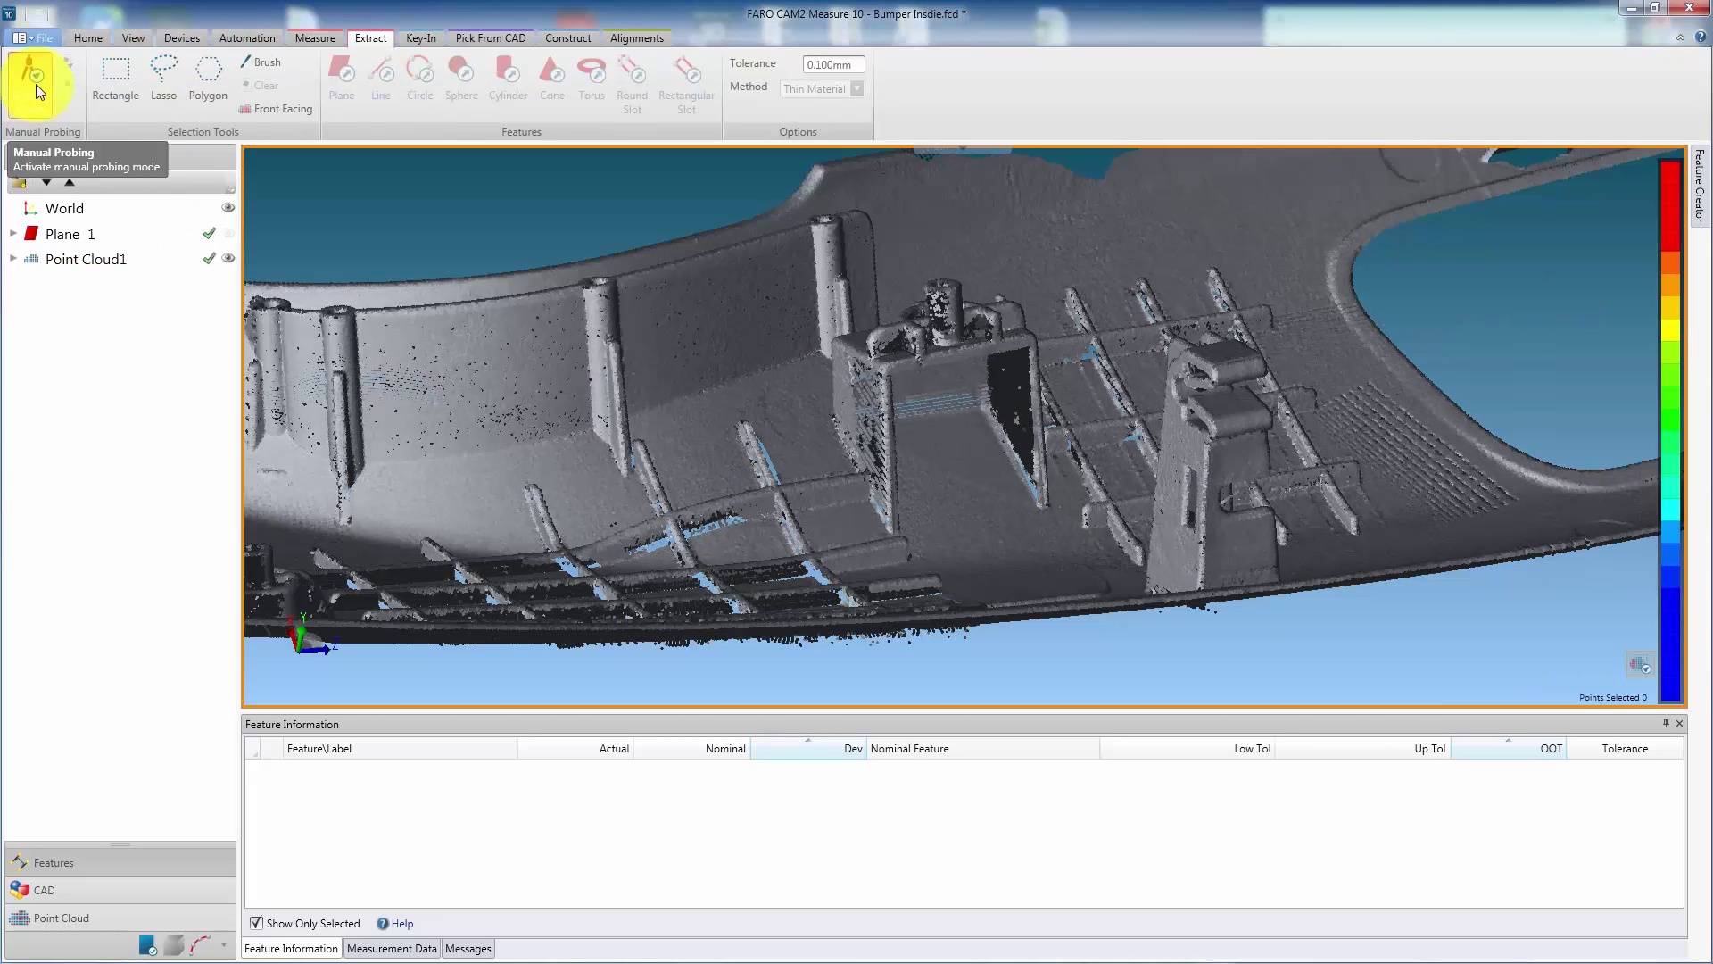
left_click(37, 78)
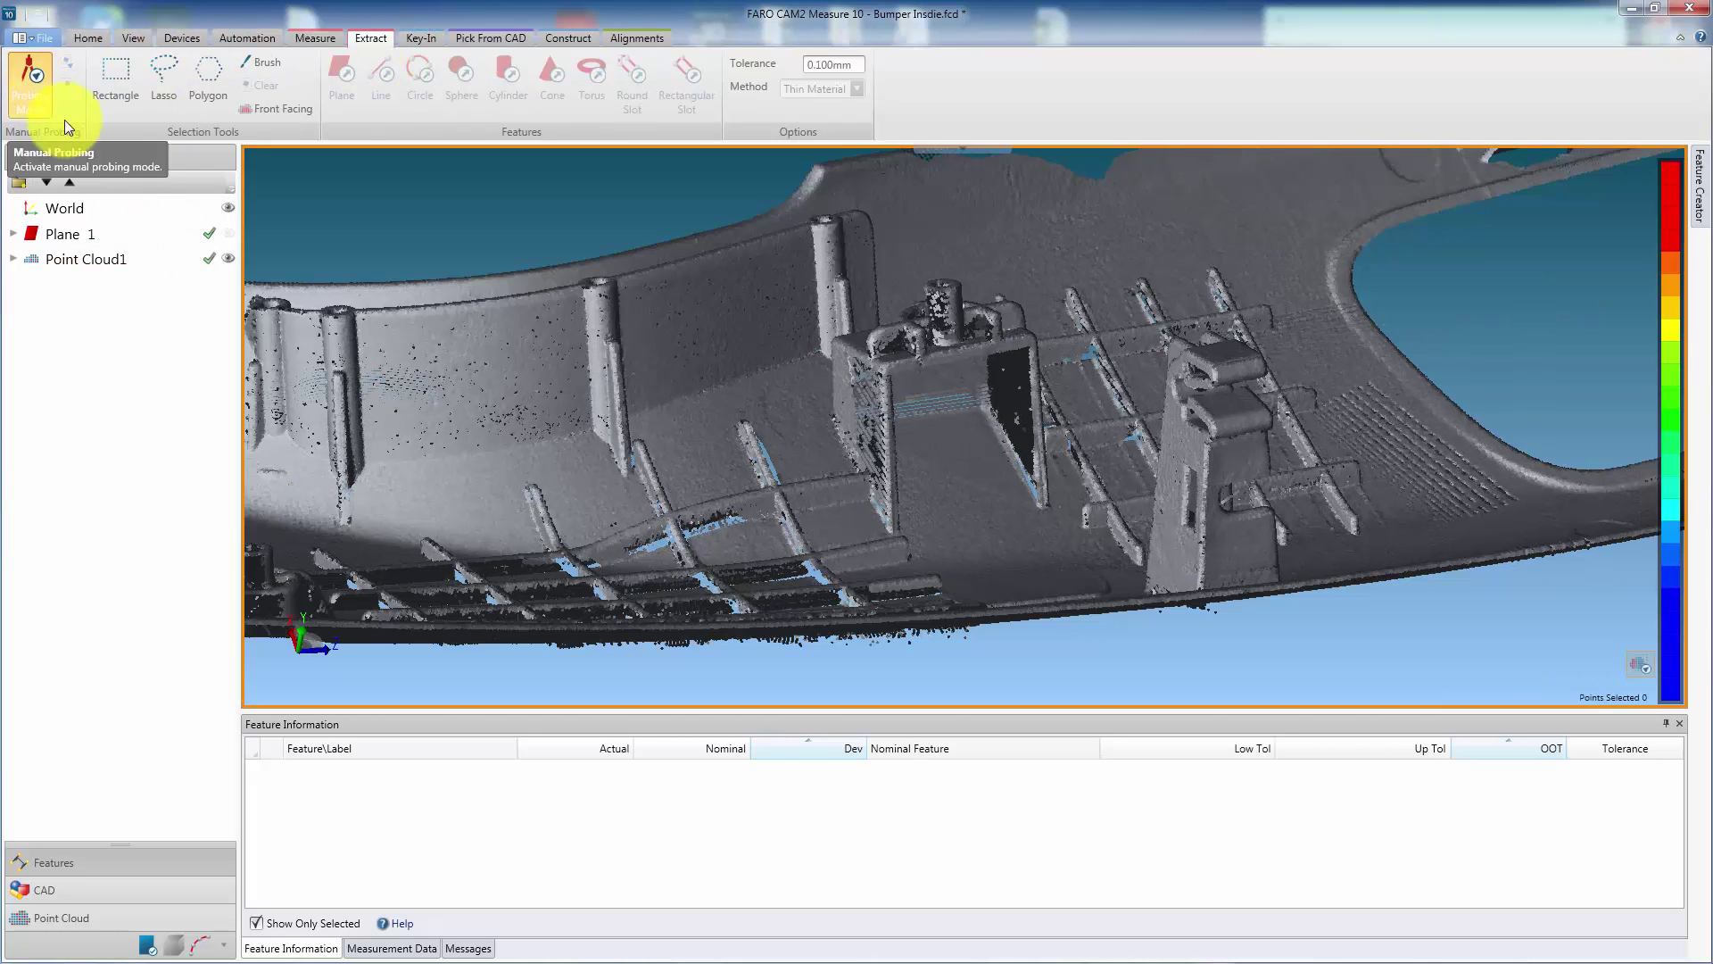
left_click(267, 111)
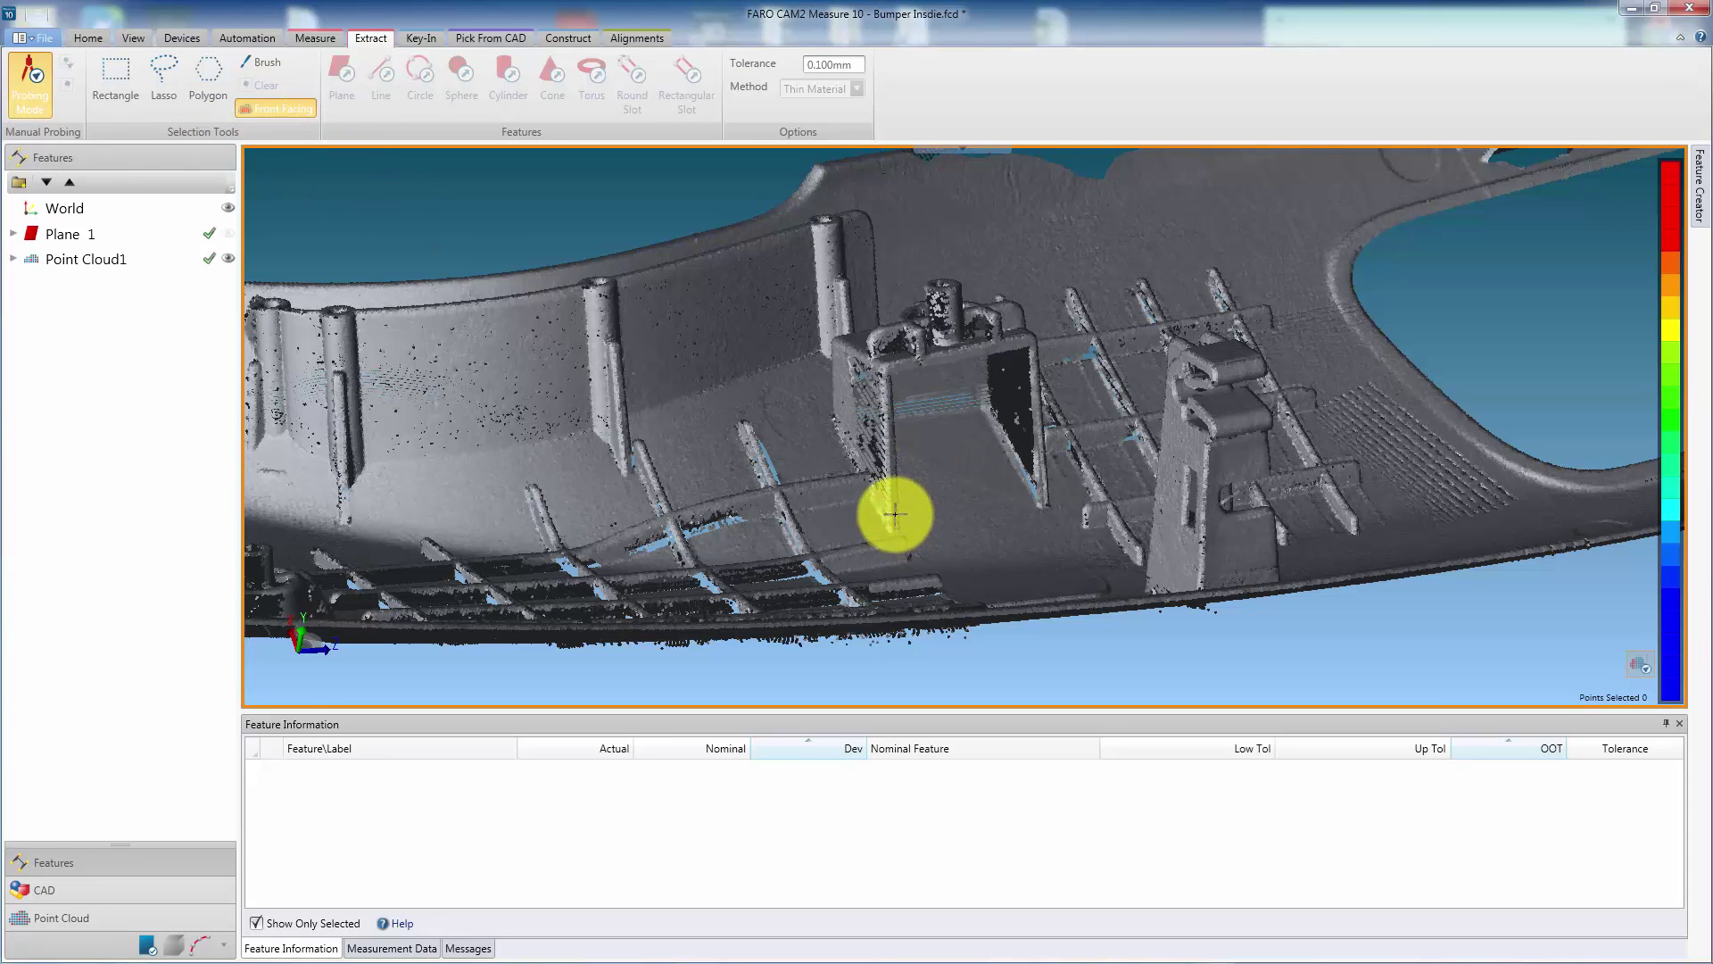
- Extract a plane from four points probed on the front rim of the box-shaped bracket
scroll(894, 513, "up", 2)
left_click(963, 279)
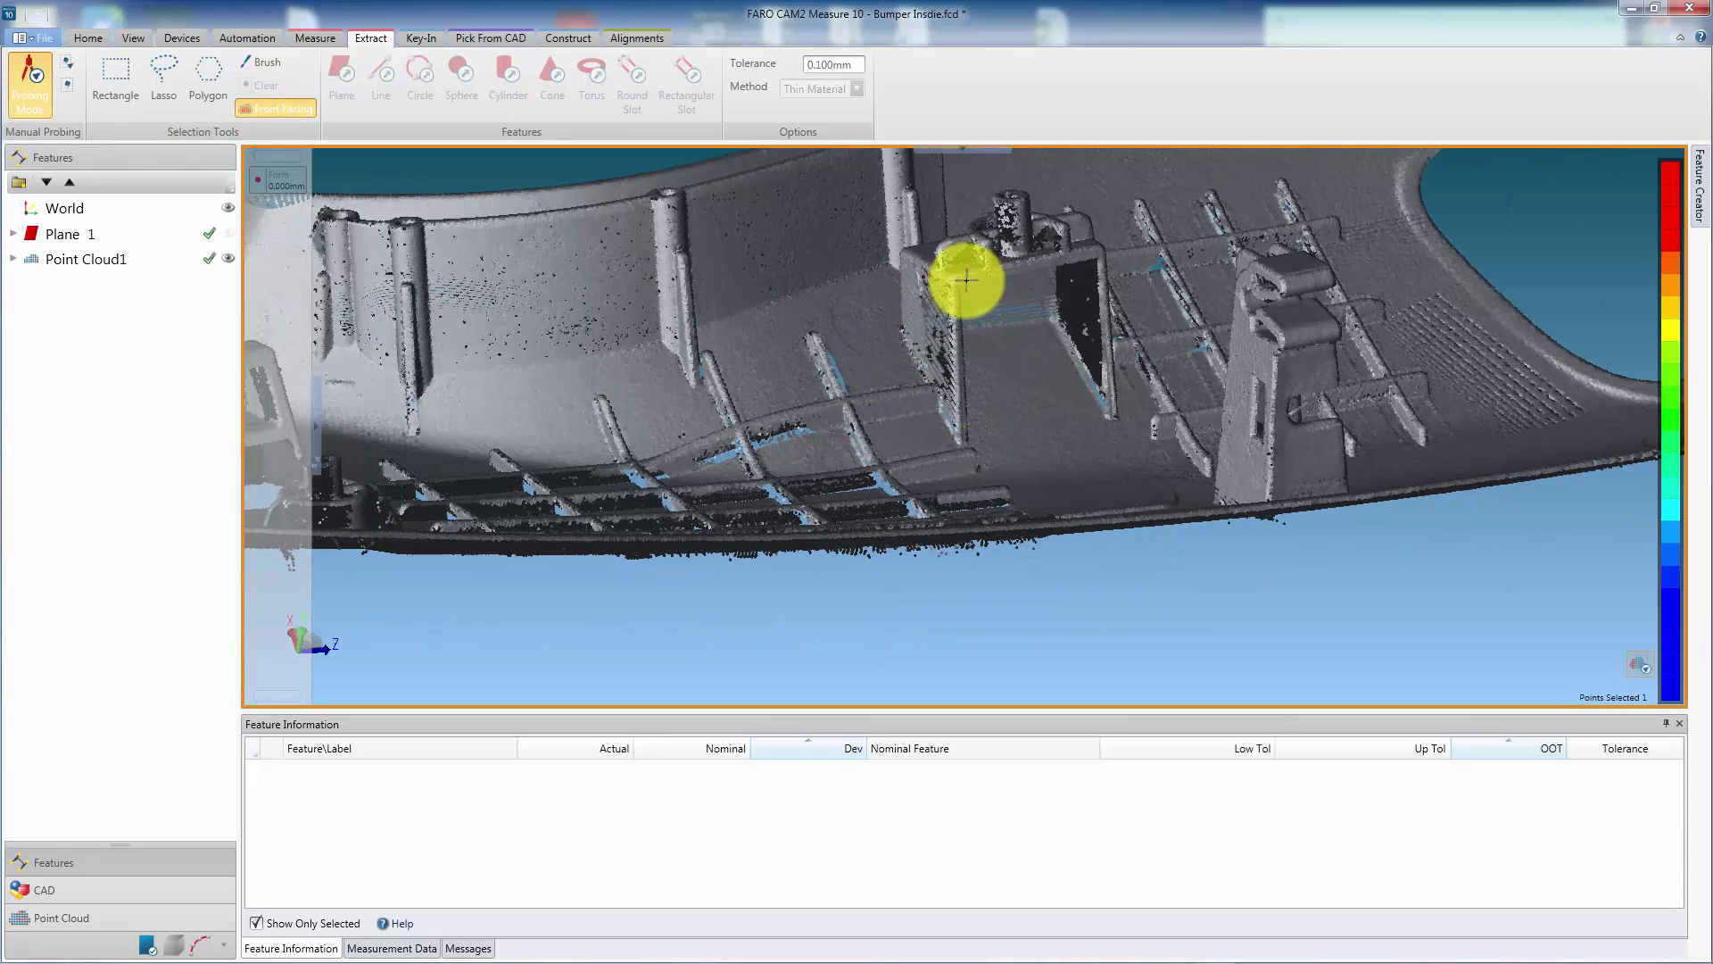
left_click(1101, 276)
left_click(1124, 211)
right_click_drag(1112, 210, 1123, 378)
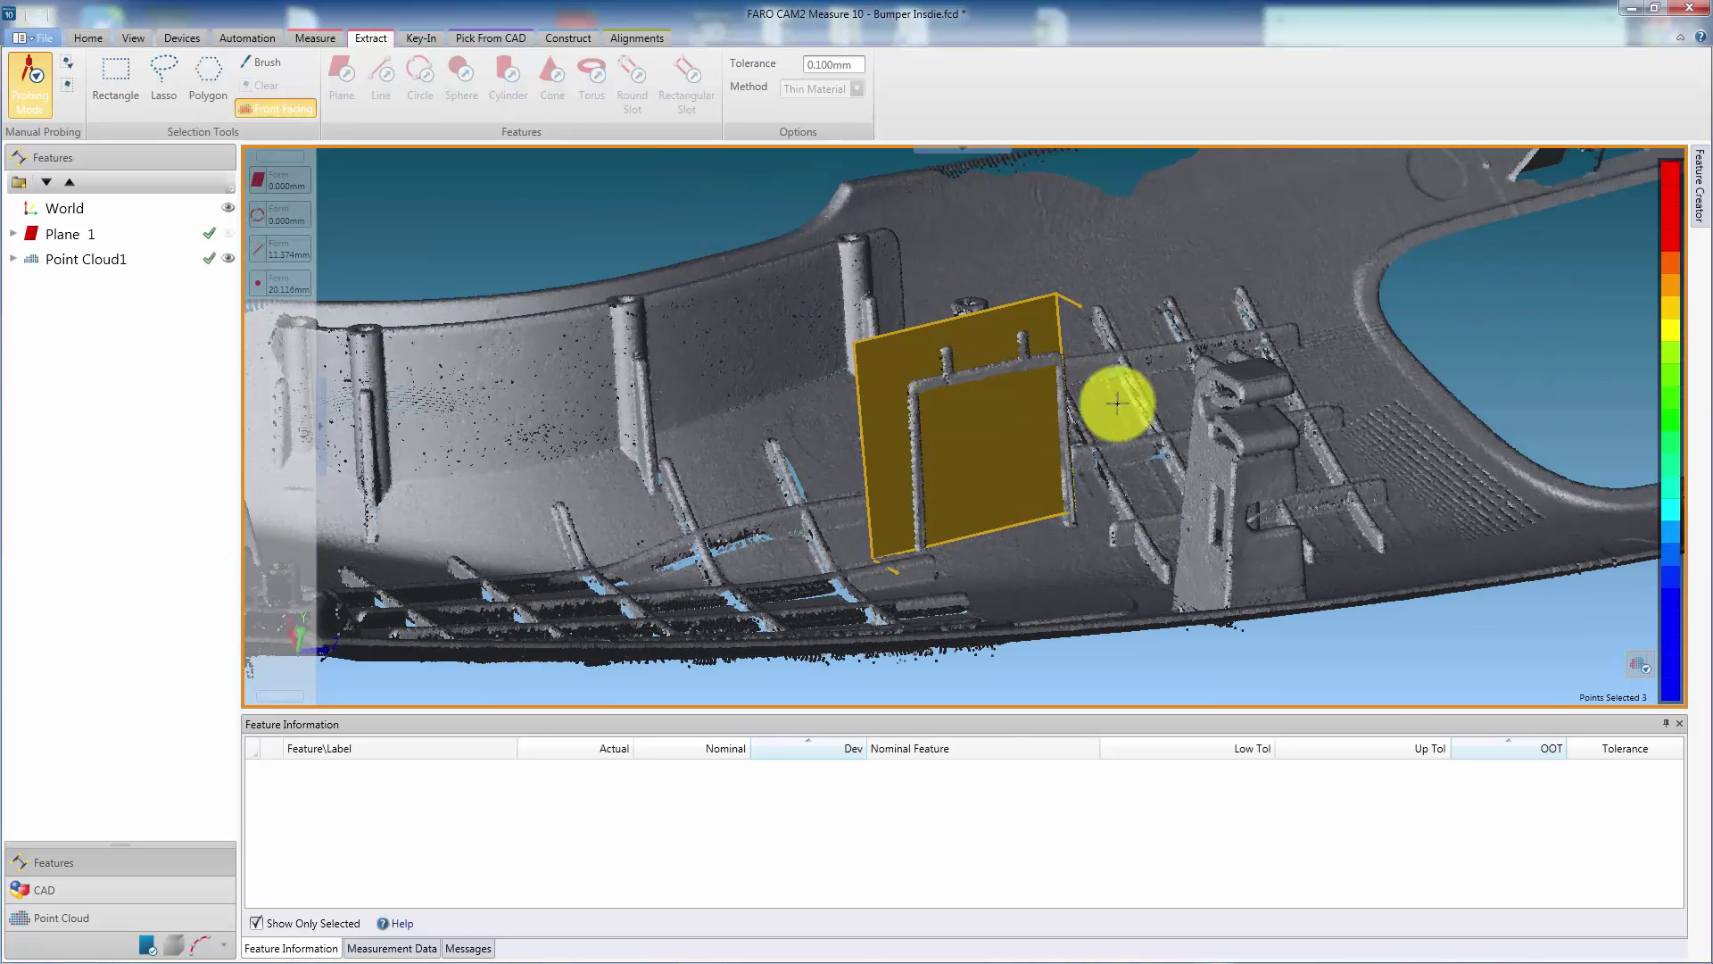
left_click(1070, 503)
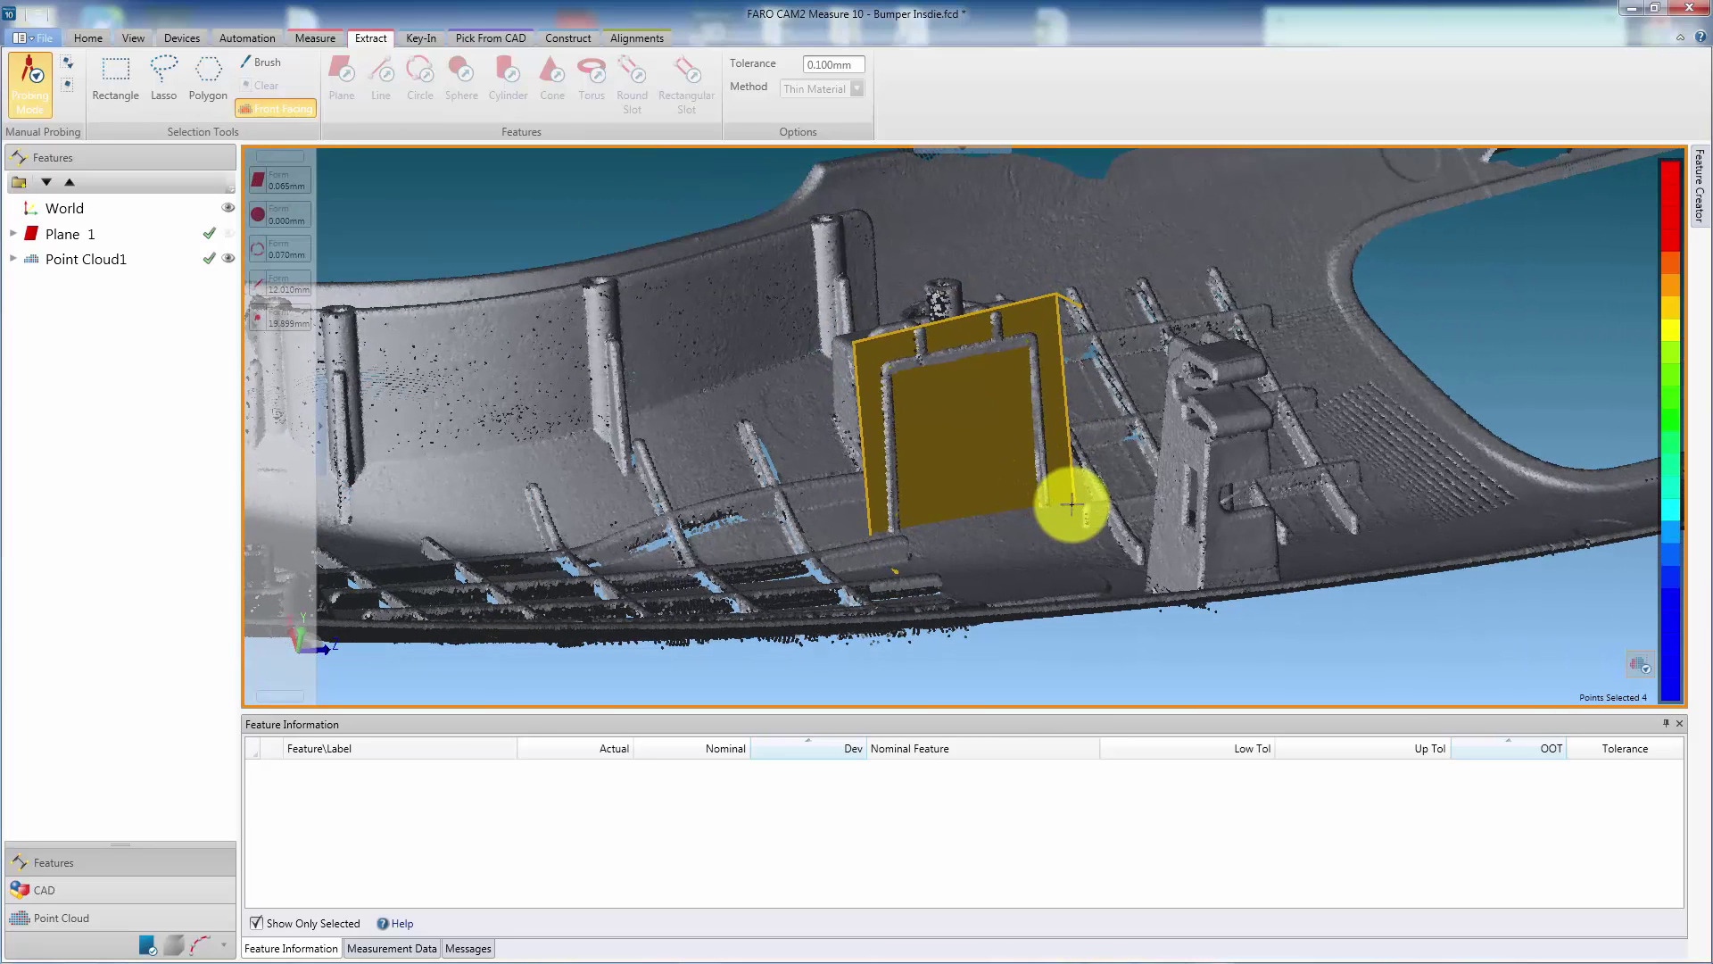
left_click(292, 181)
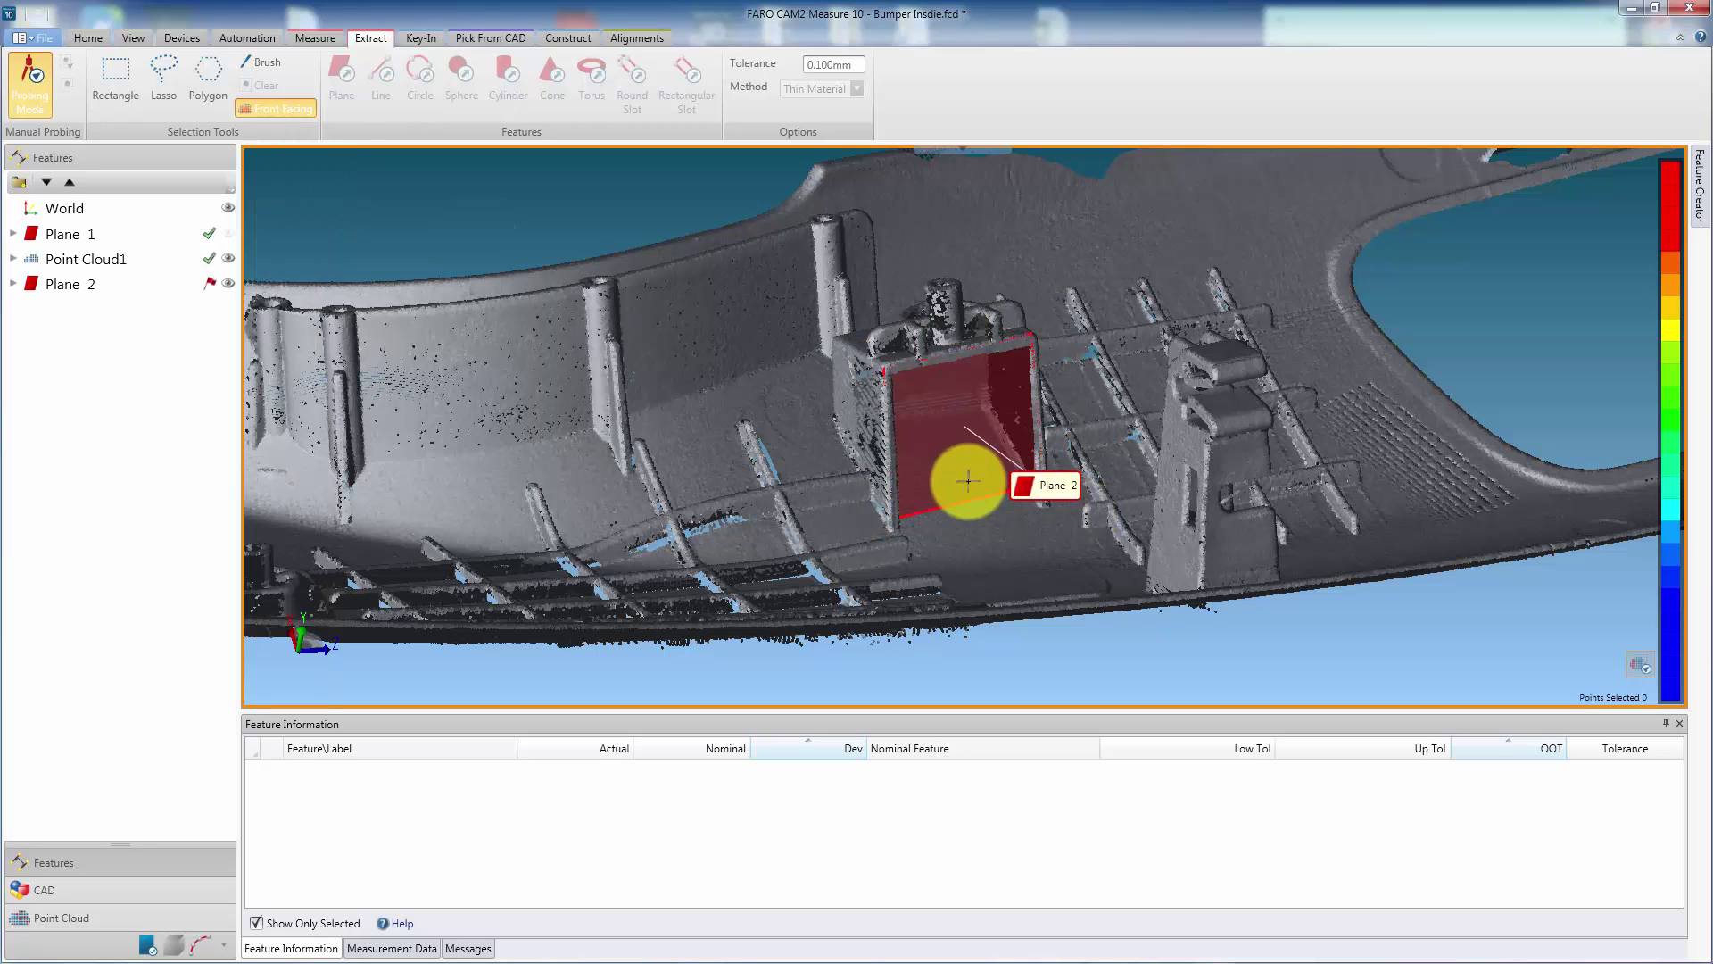
- Start a cross-section scan of Point Cloud1 with Plane 2 as the cutting plane and a 5 mm offset
right_click_drag(918, 447, 967, 593)
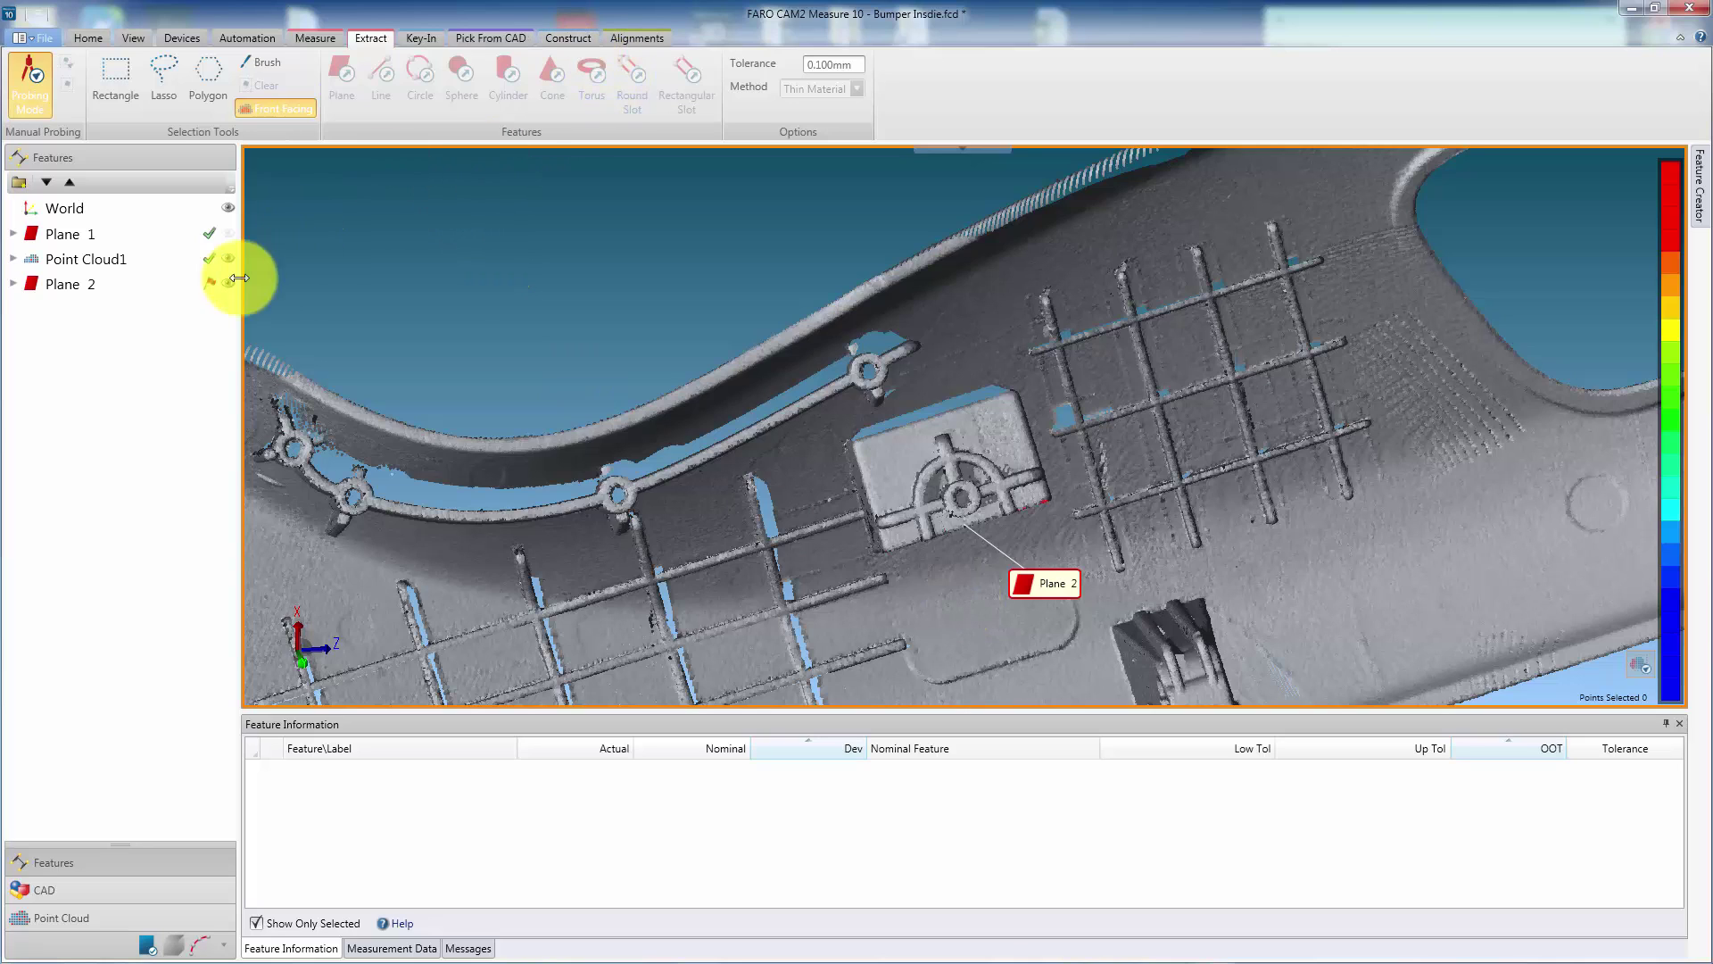
left_click(100, 286)
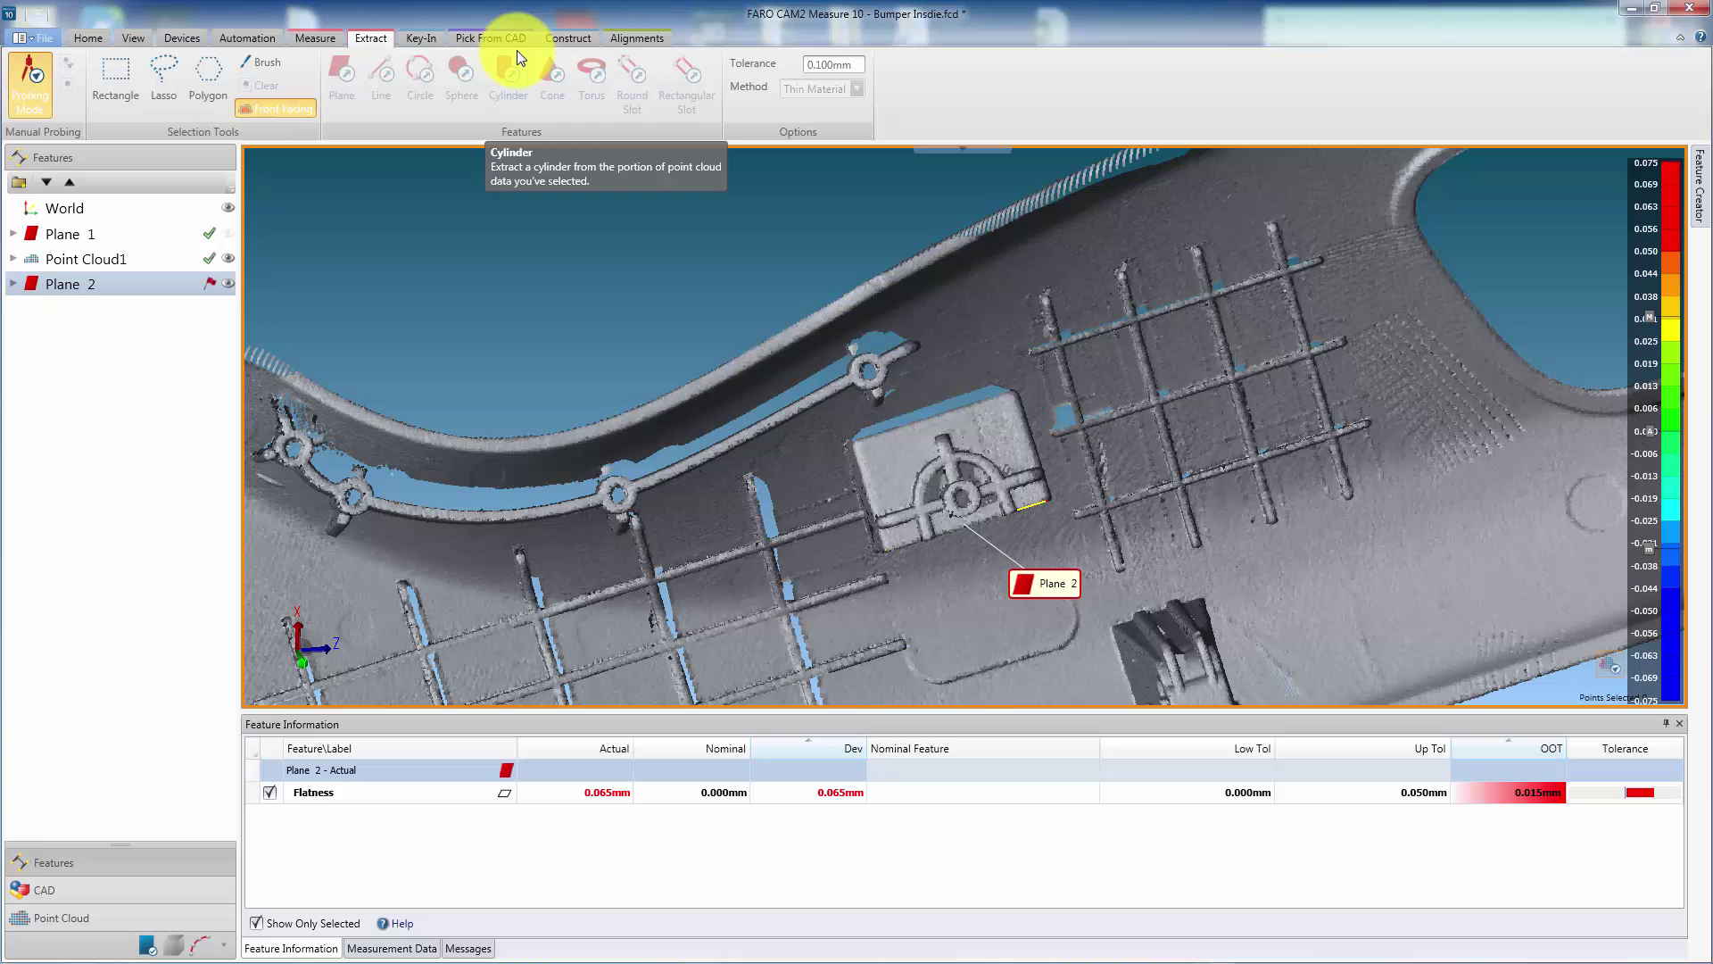
left_click(558, 40)
left_click(531, 82)
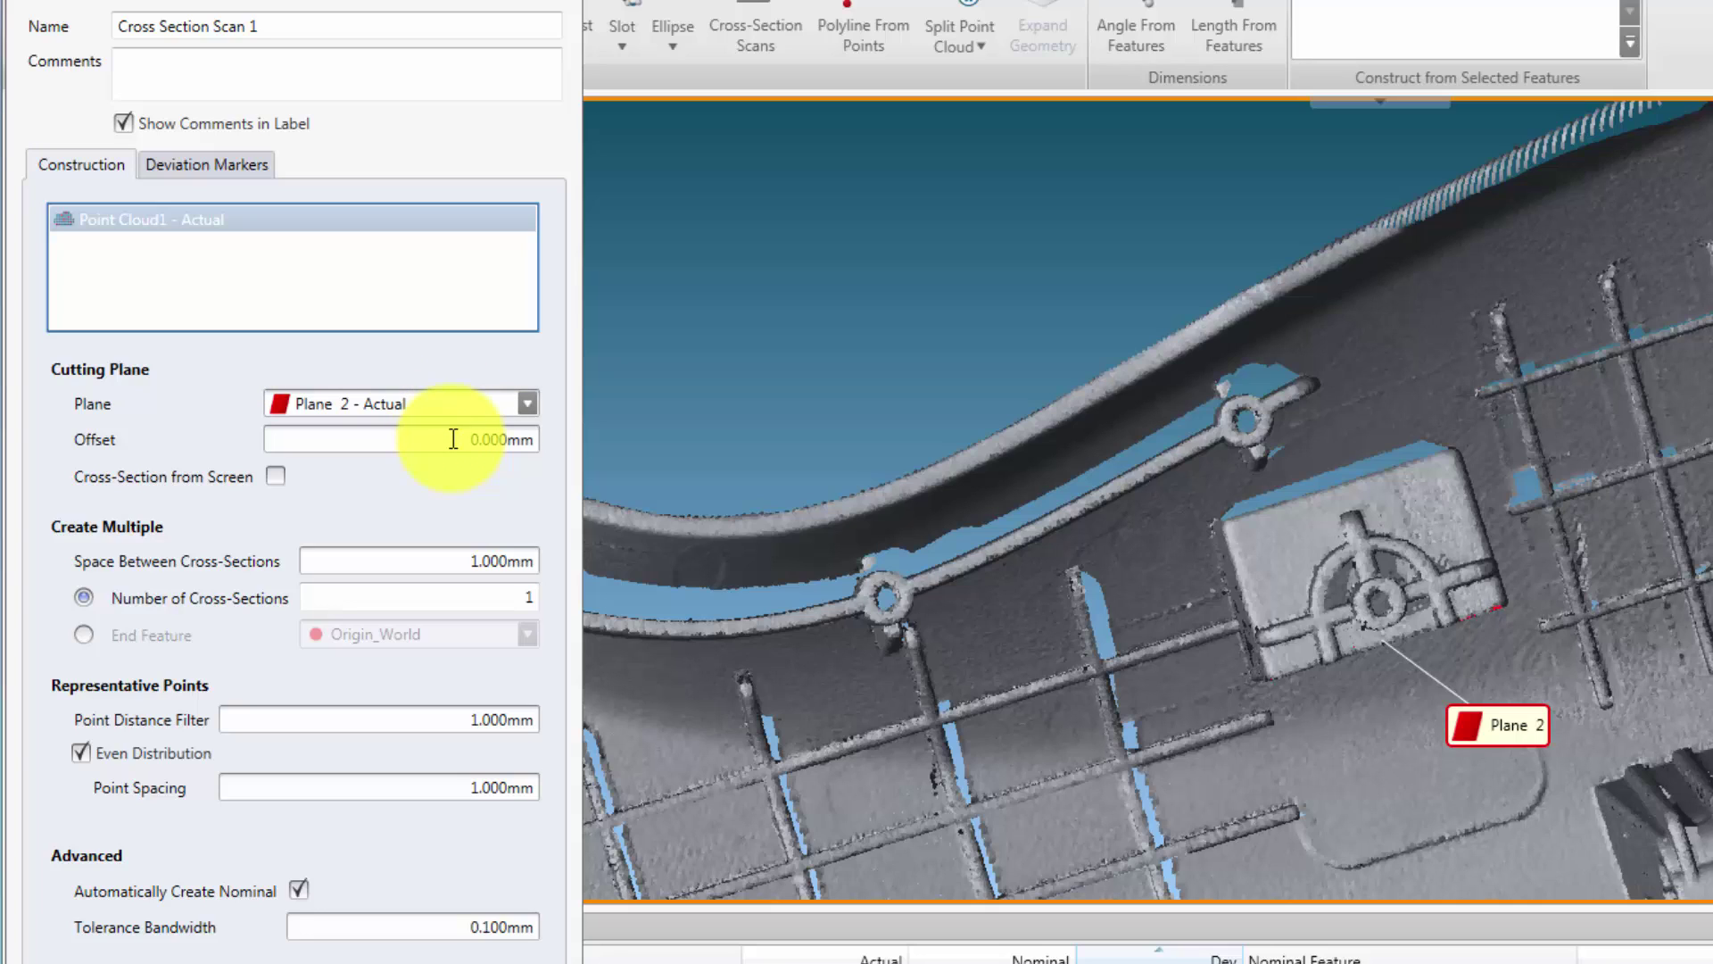
left_click(453, 438)
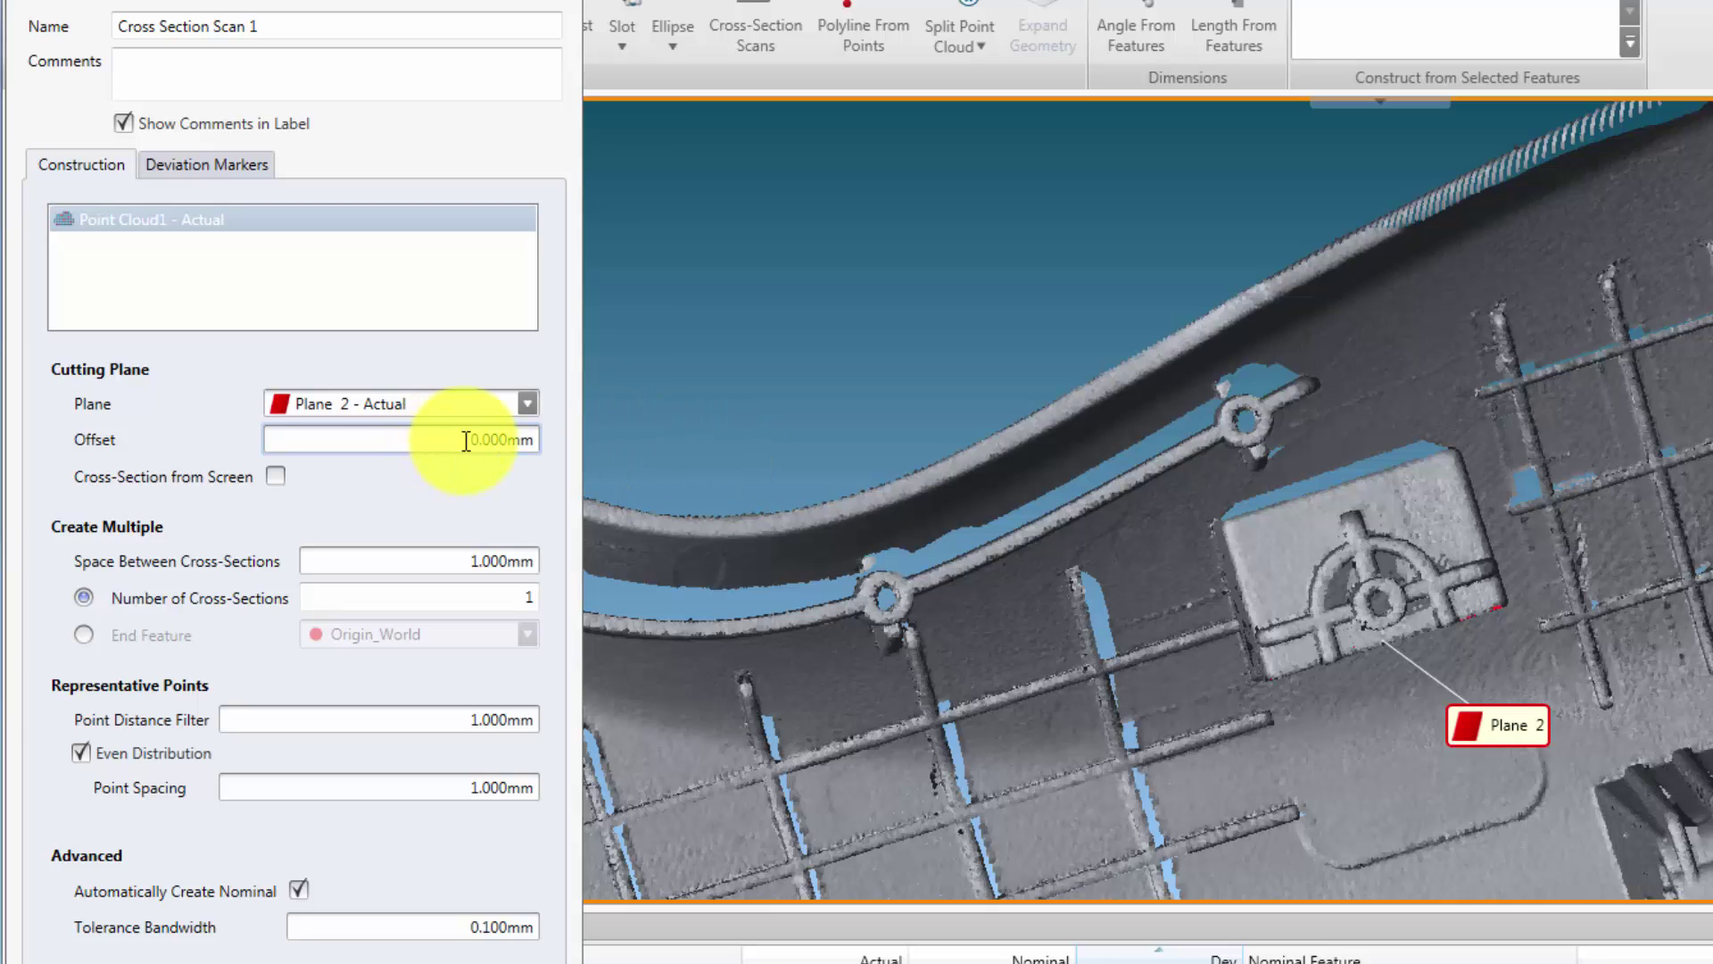
key("BackSpace")
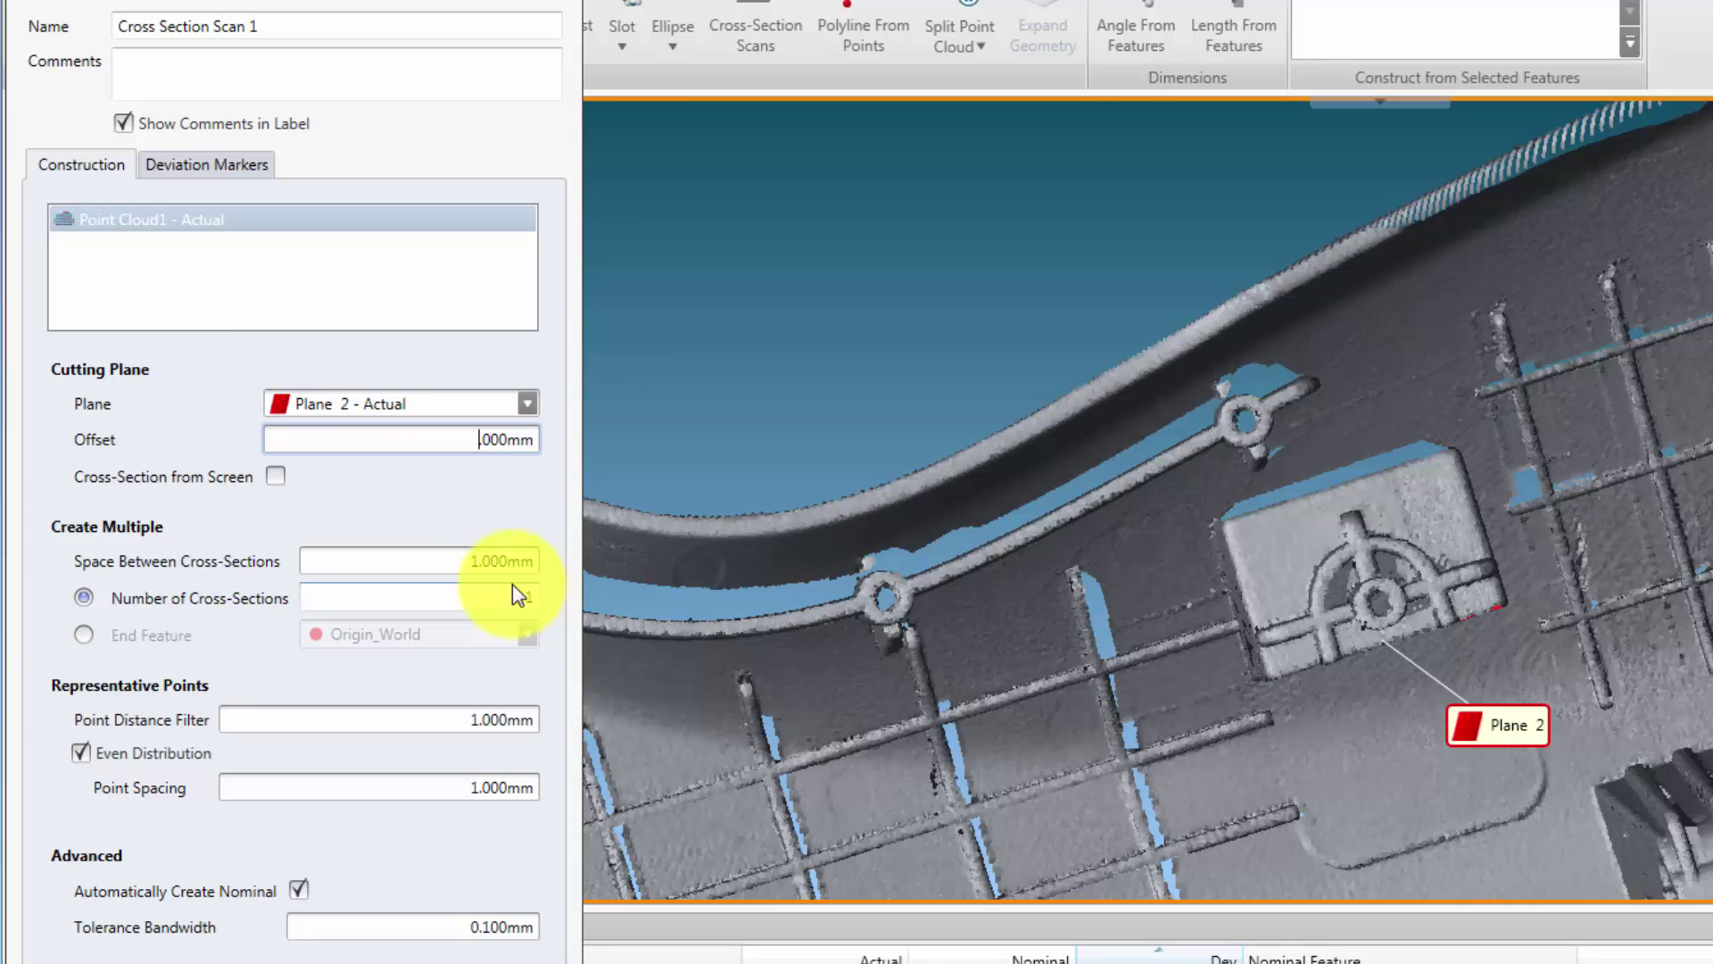
type("5")
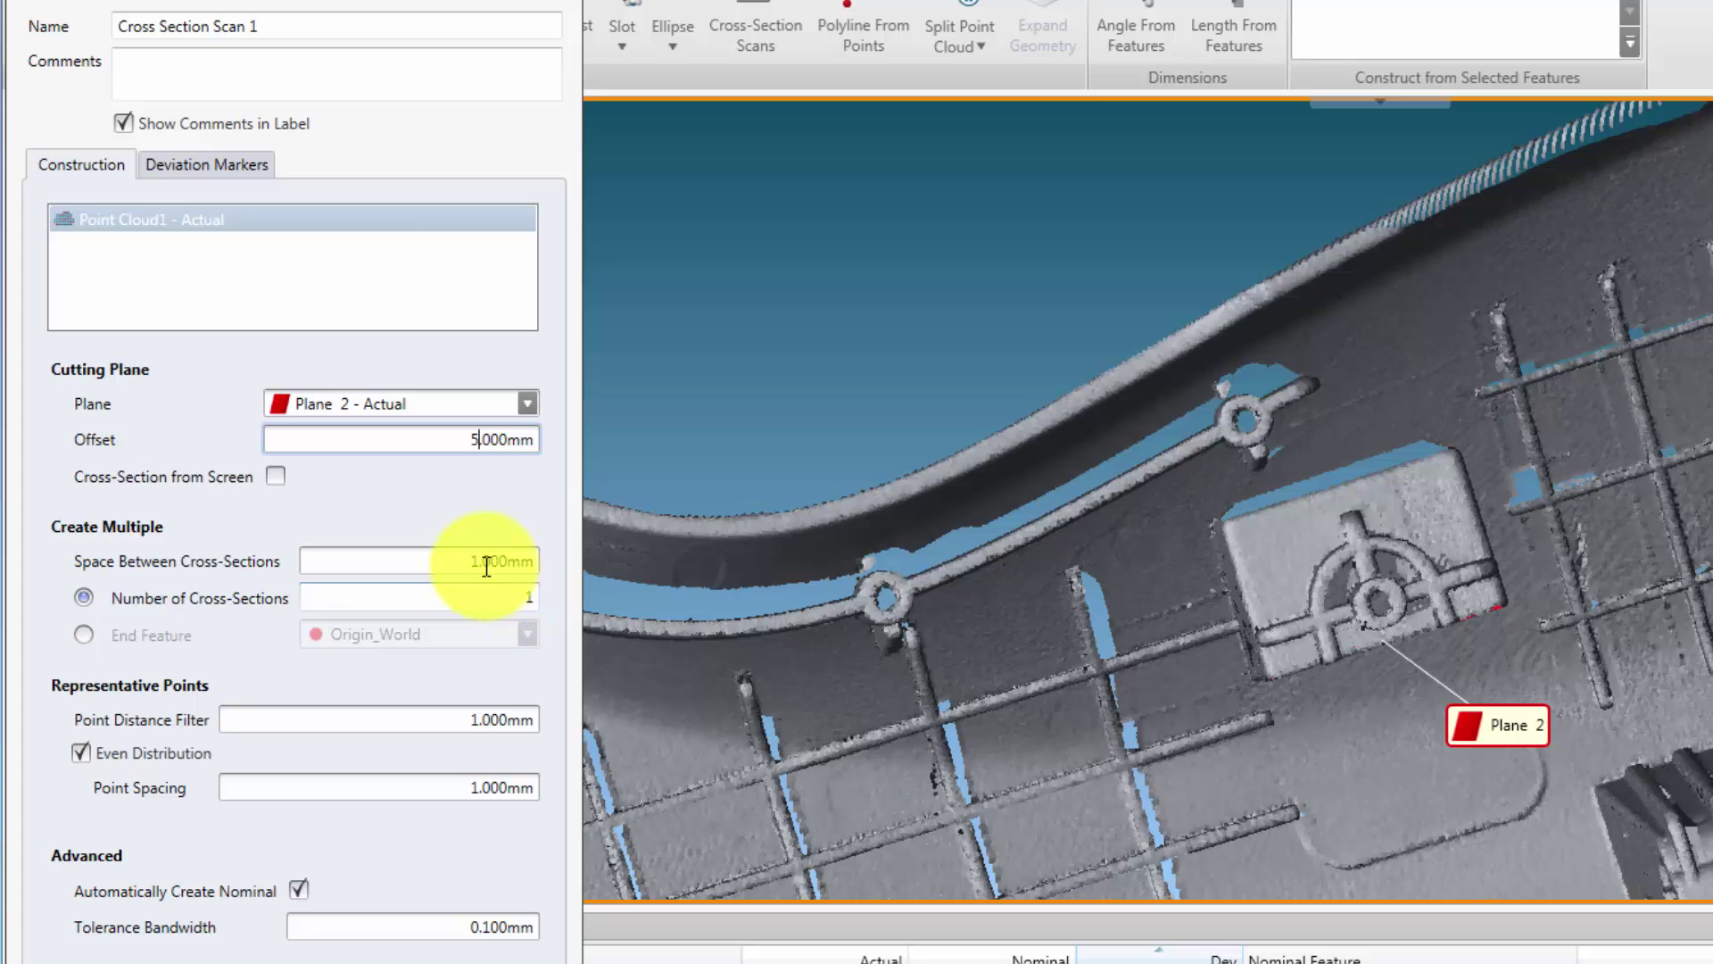
- Set the number of cross-sections to 3 and the point spacing to 0.2 mm, and create the scans
left_click(454, 560)
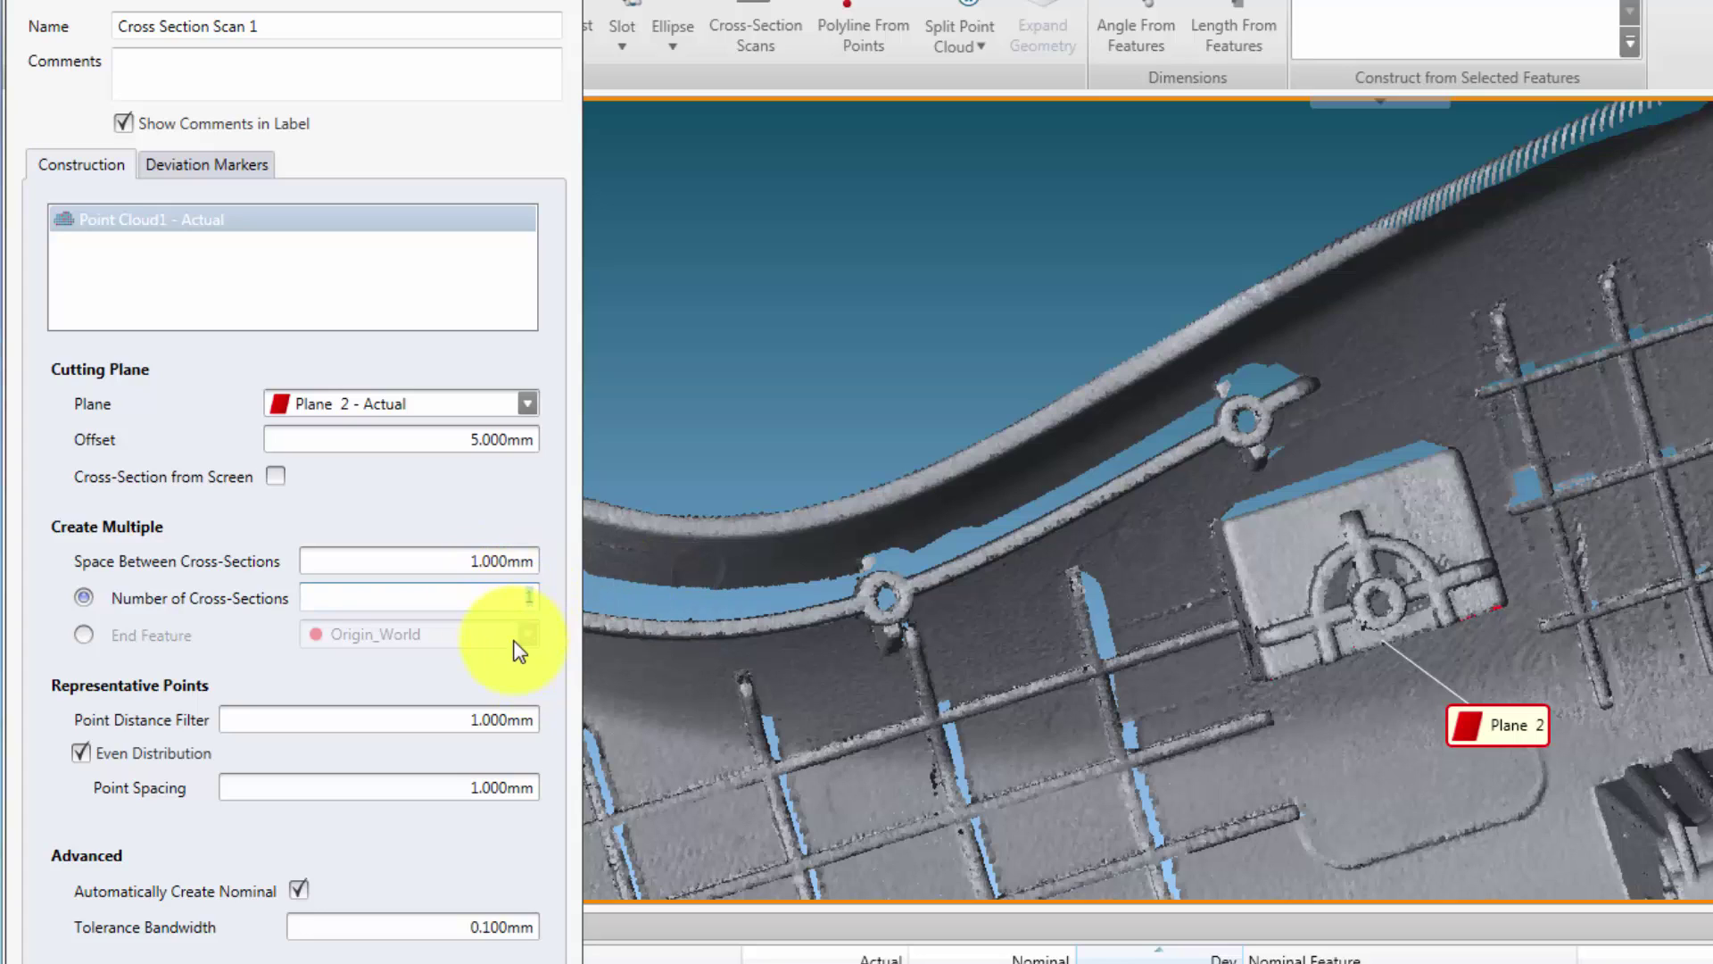
type("3")
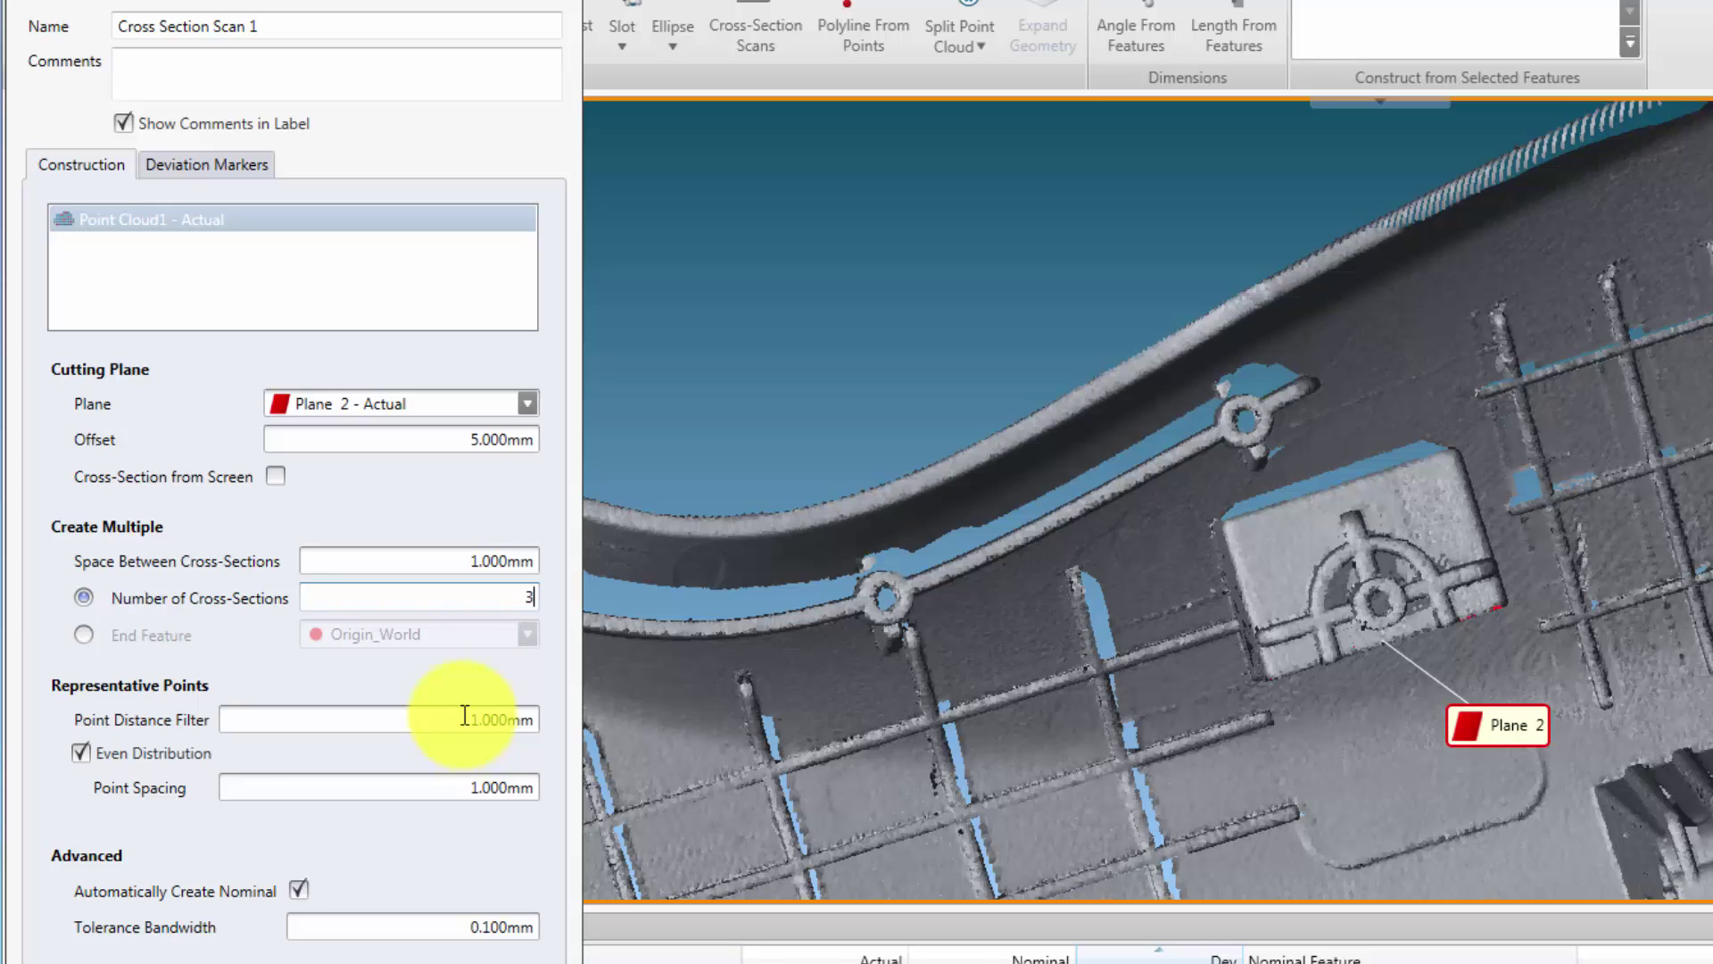
left_click(421, 791)
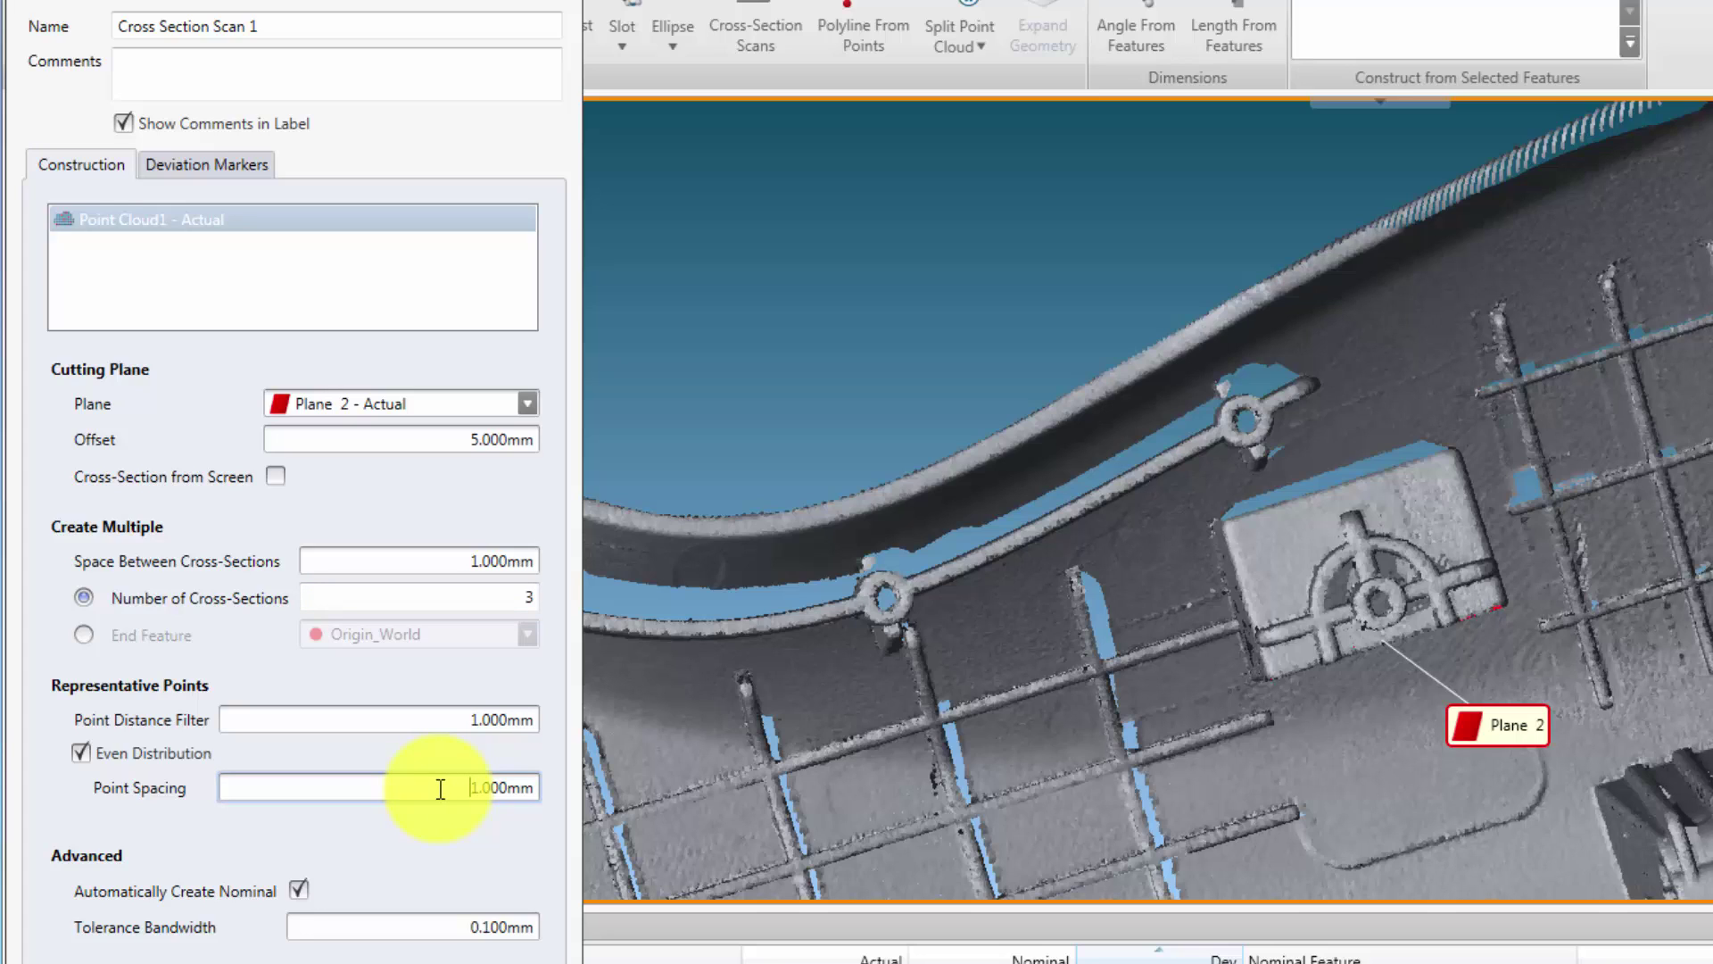
left_click_drag(505, 785, 474, 785)
type("0.2")
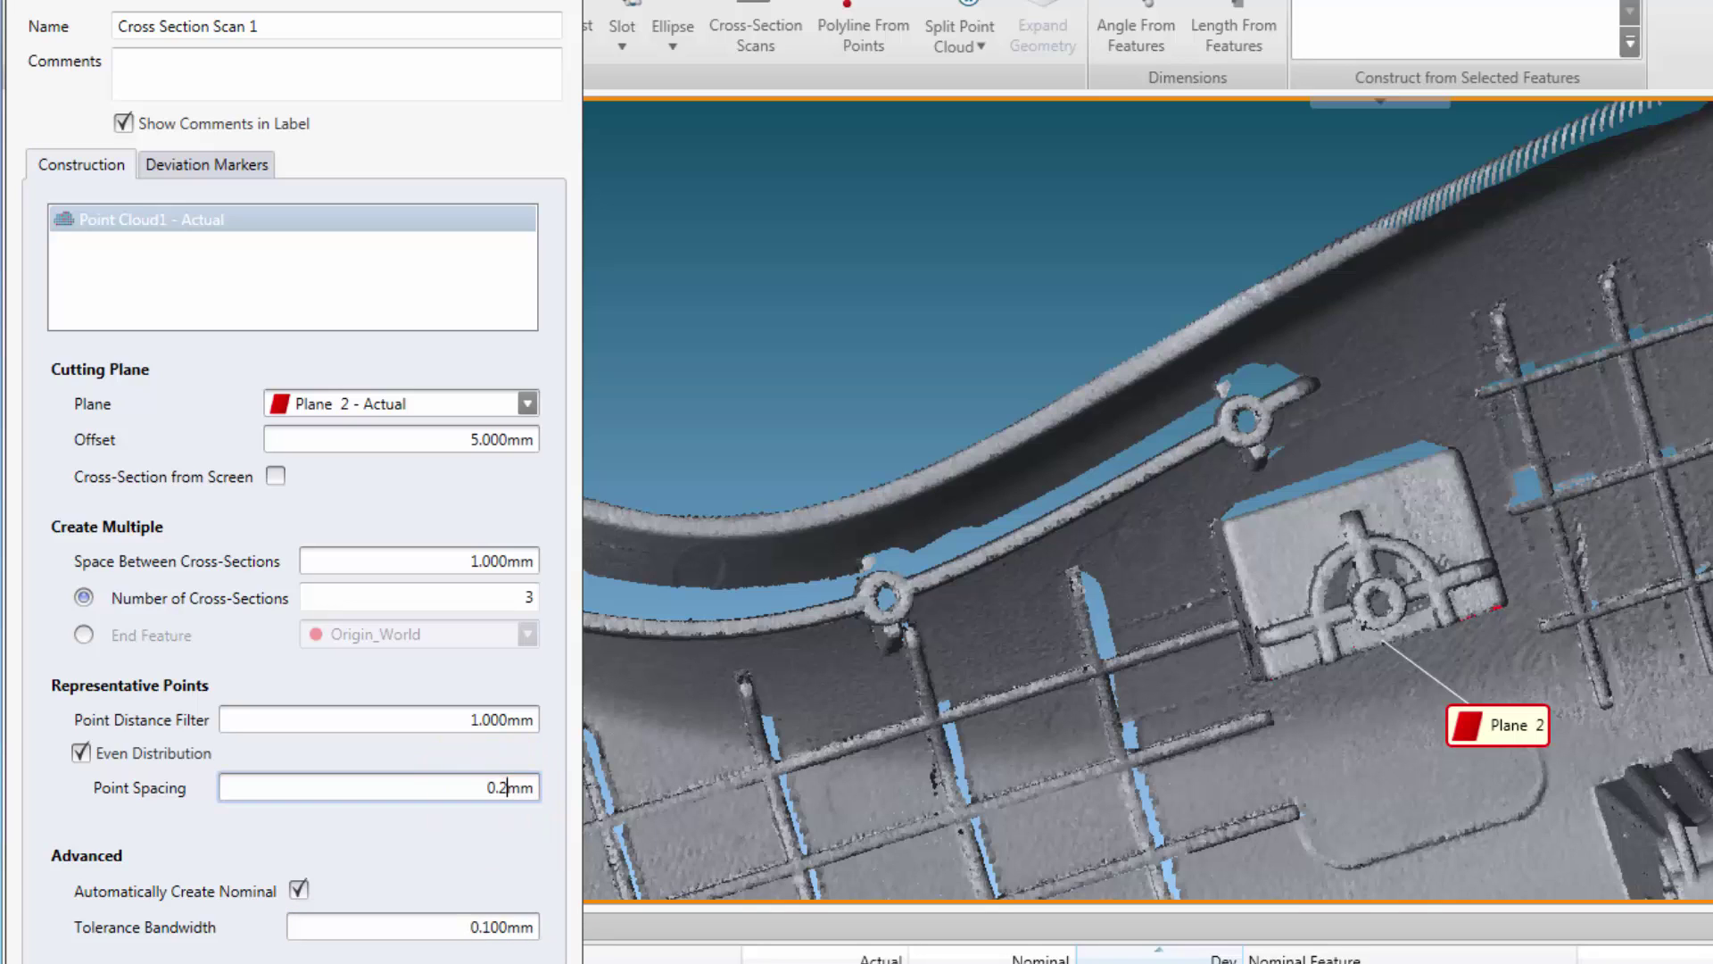
left_click(445, 956)
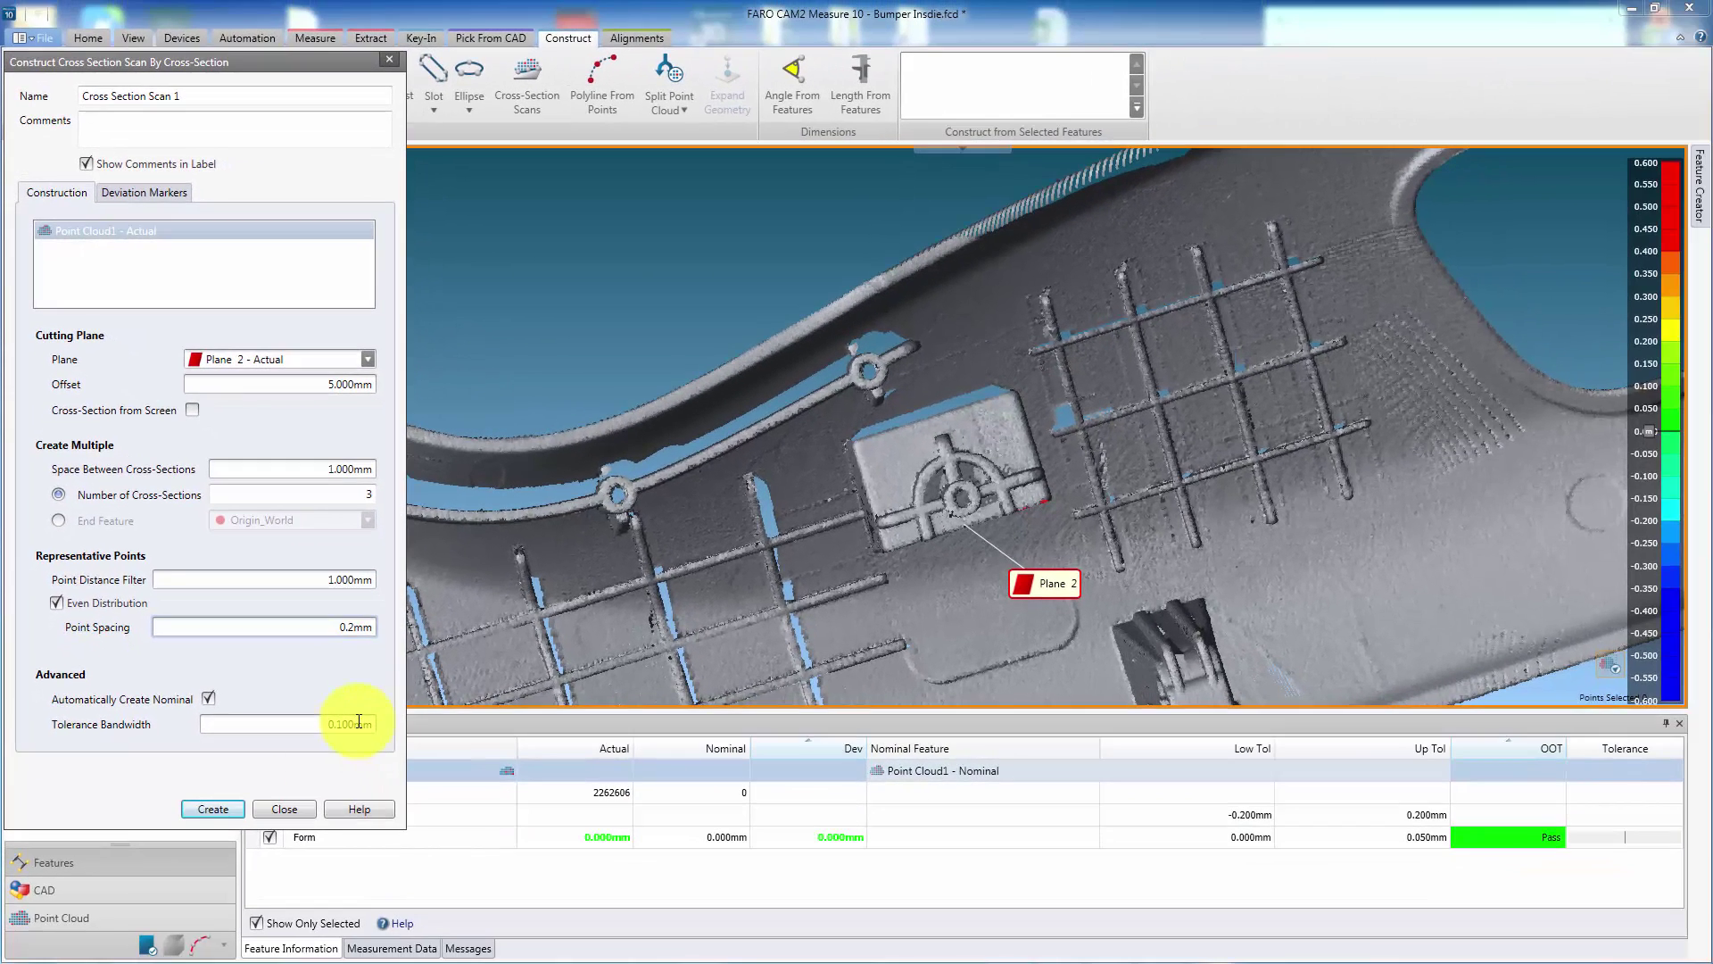
left_click(509, 922)
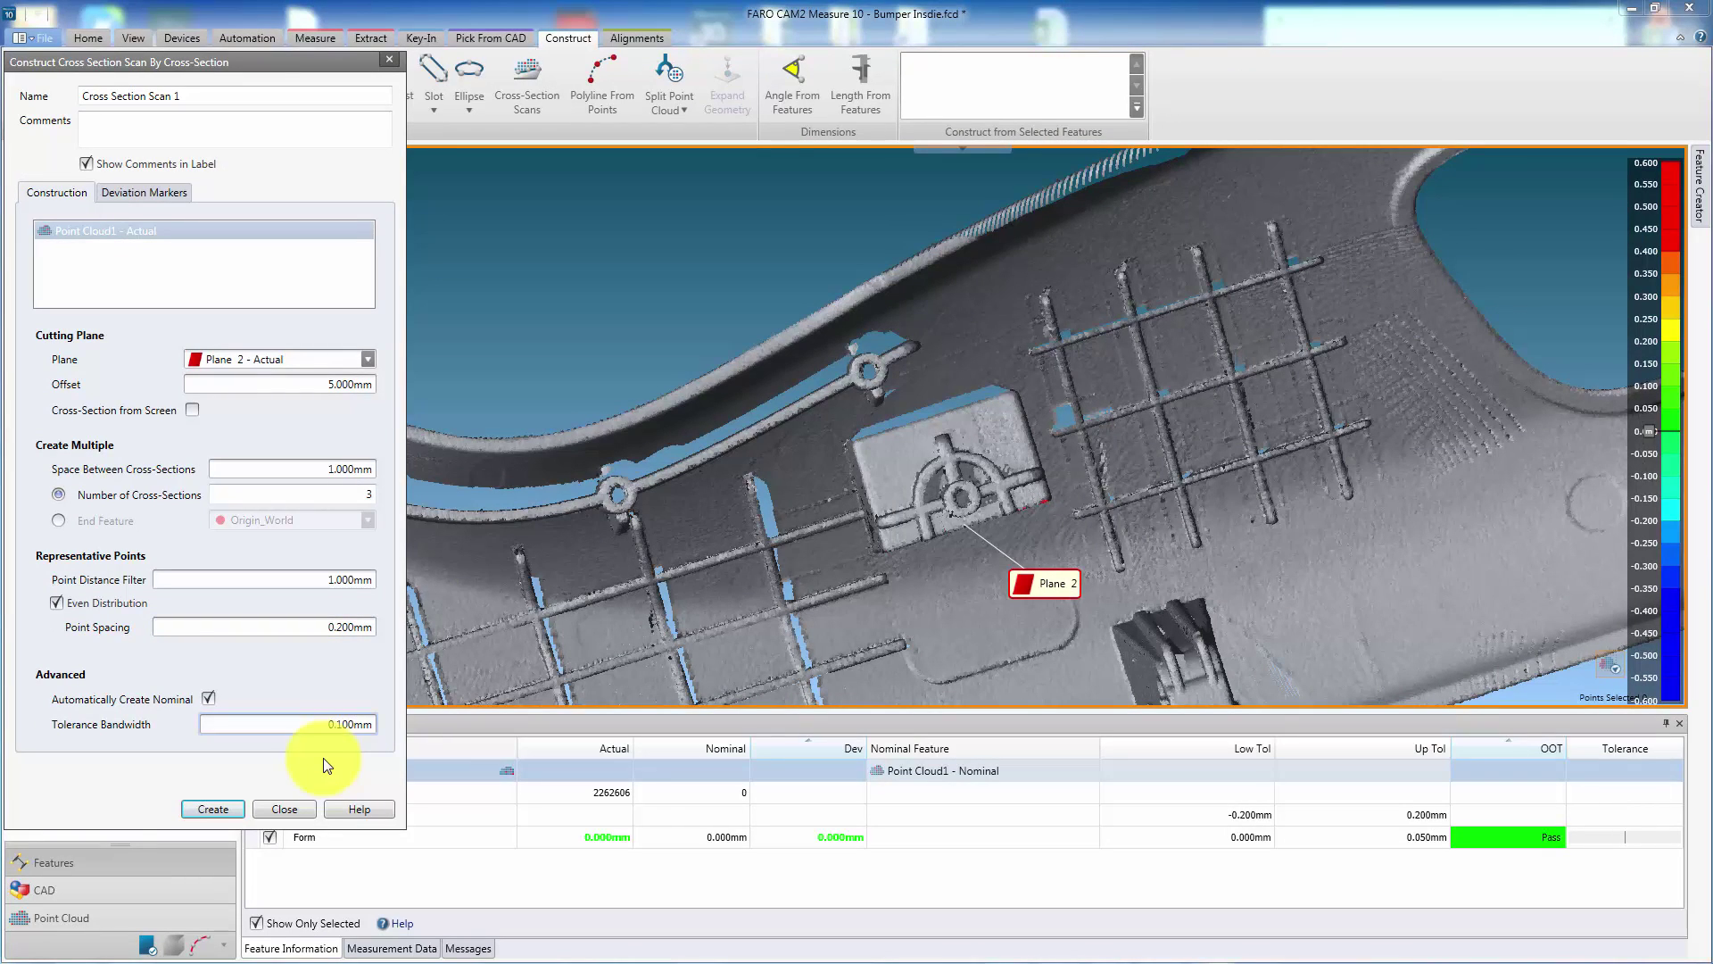
left_click(207, 812)
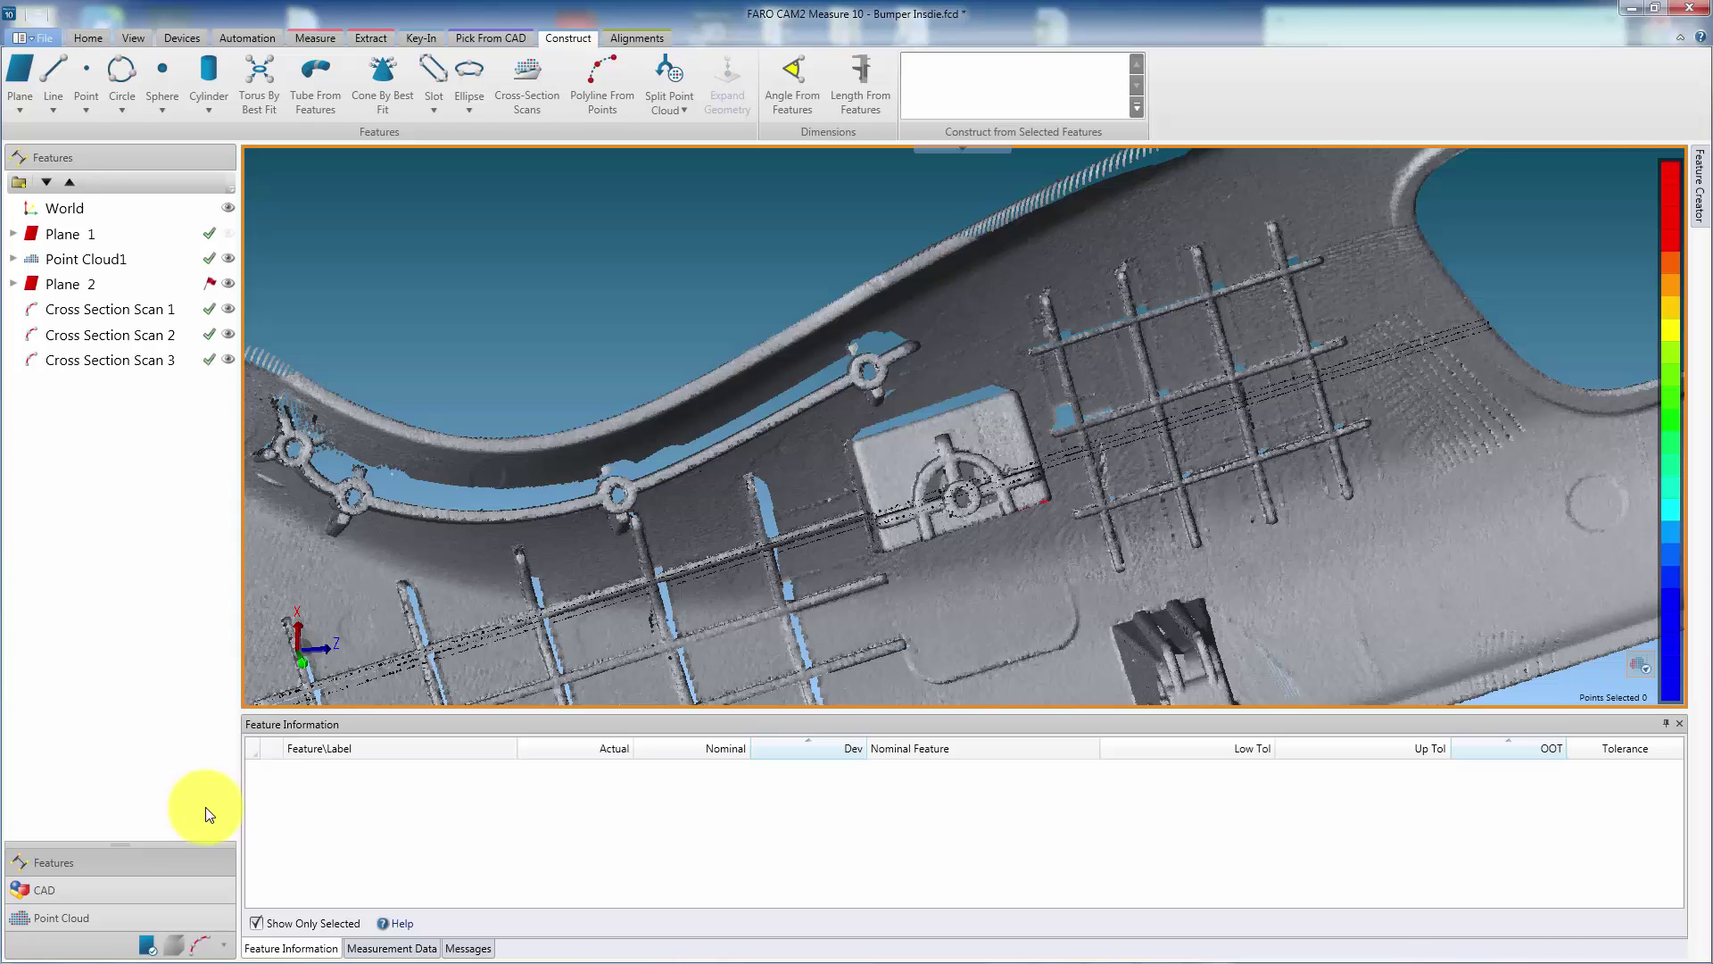
- Hide Point Cloud1 and Cross Section Scans 2 and 3, keeping only the first scan shown with Plane 2
left_click(228, 258)
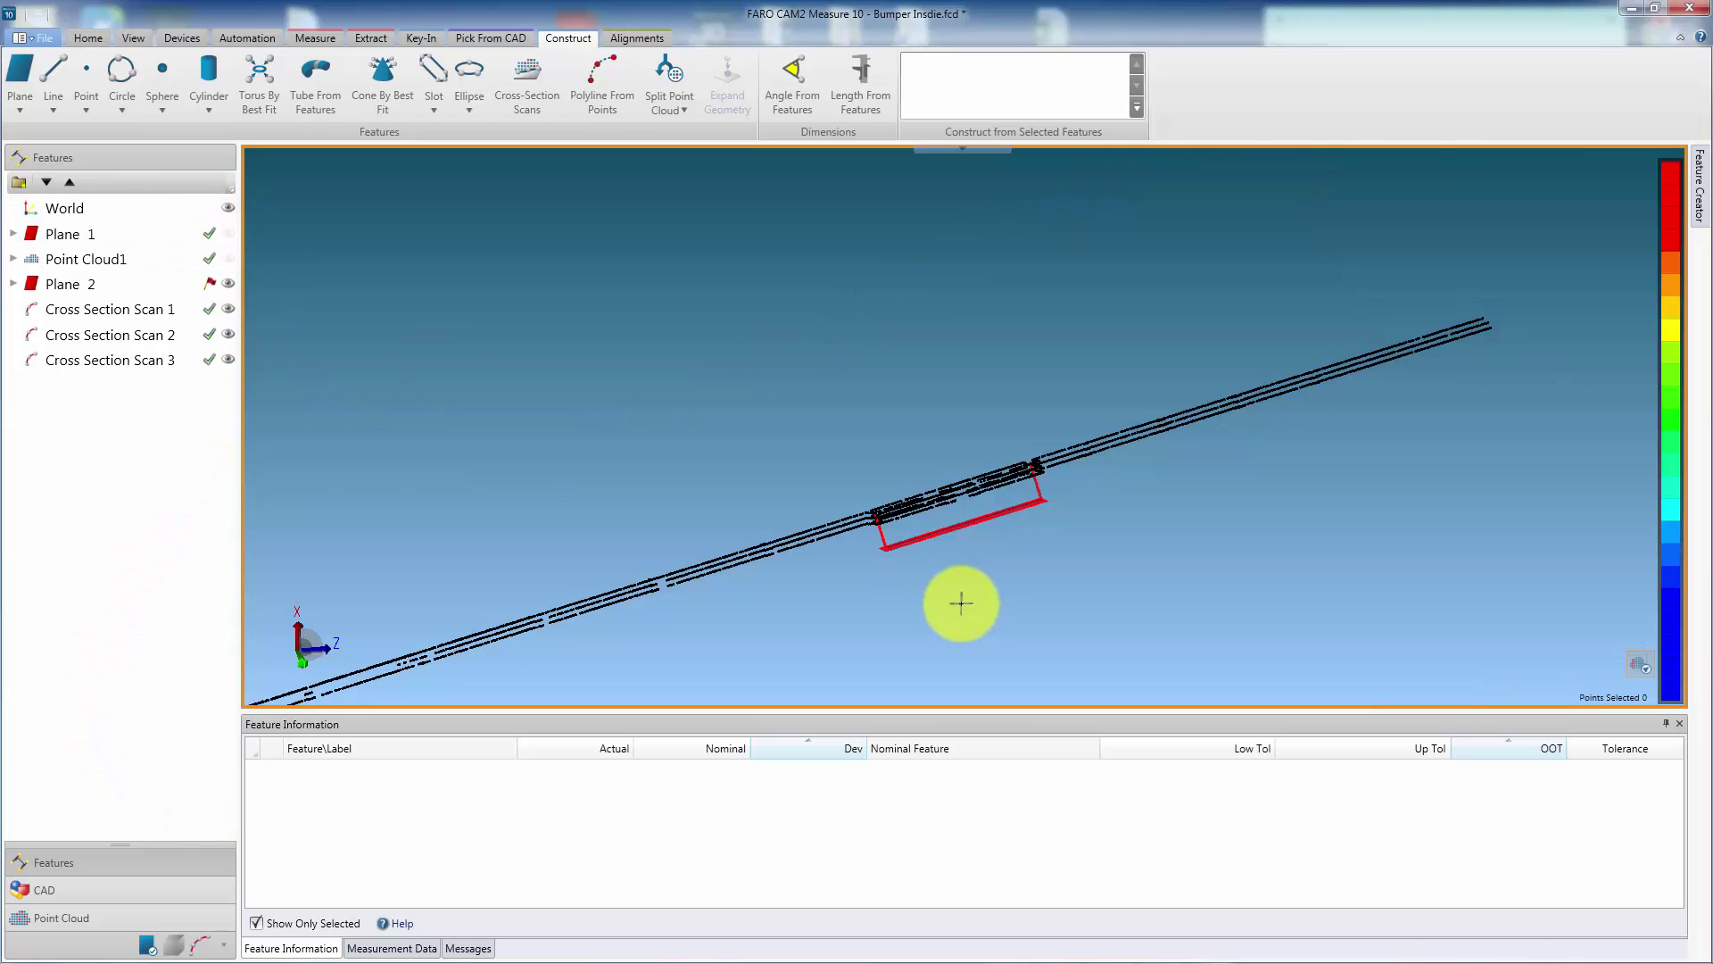
right_click_drag(960, 619, 1143, 639)
scroll(1134, 637, "up", 5)
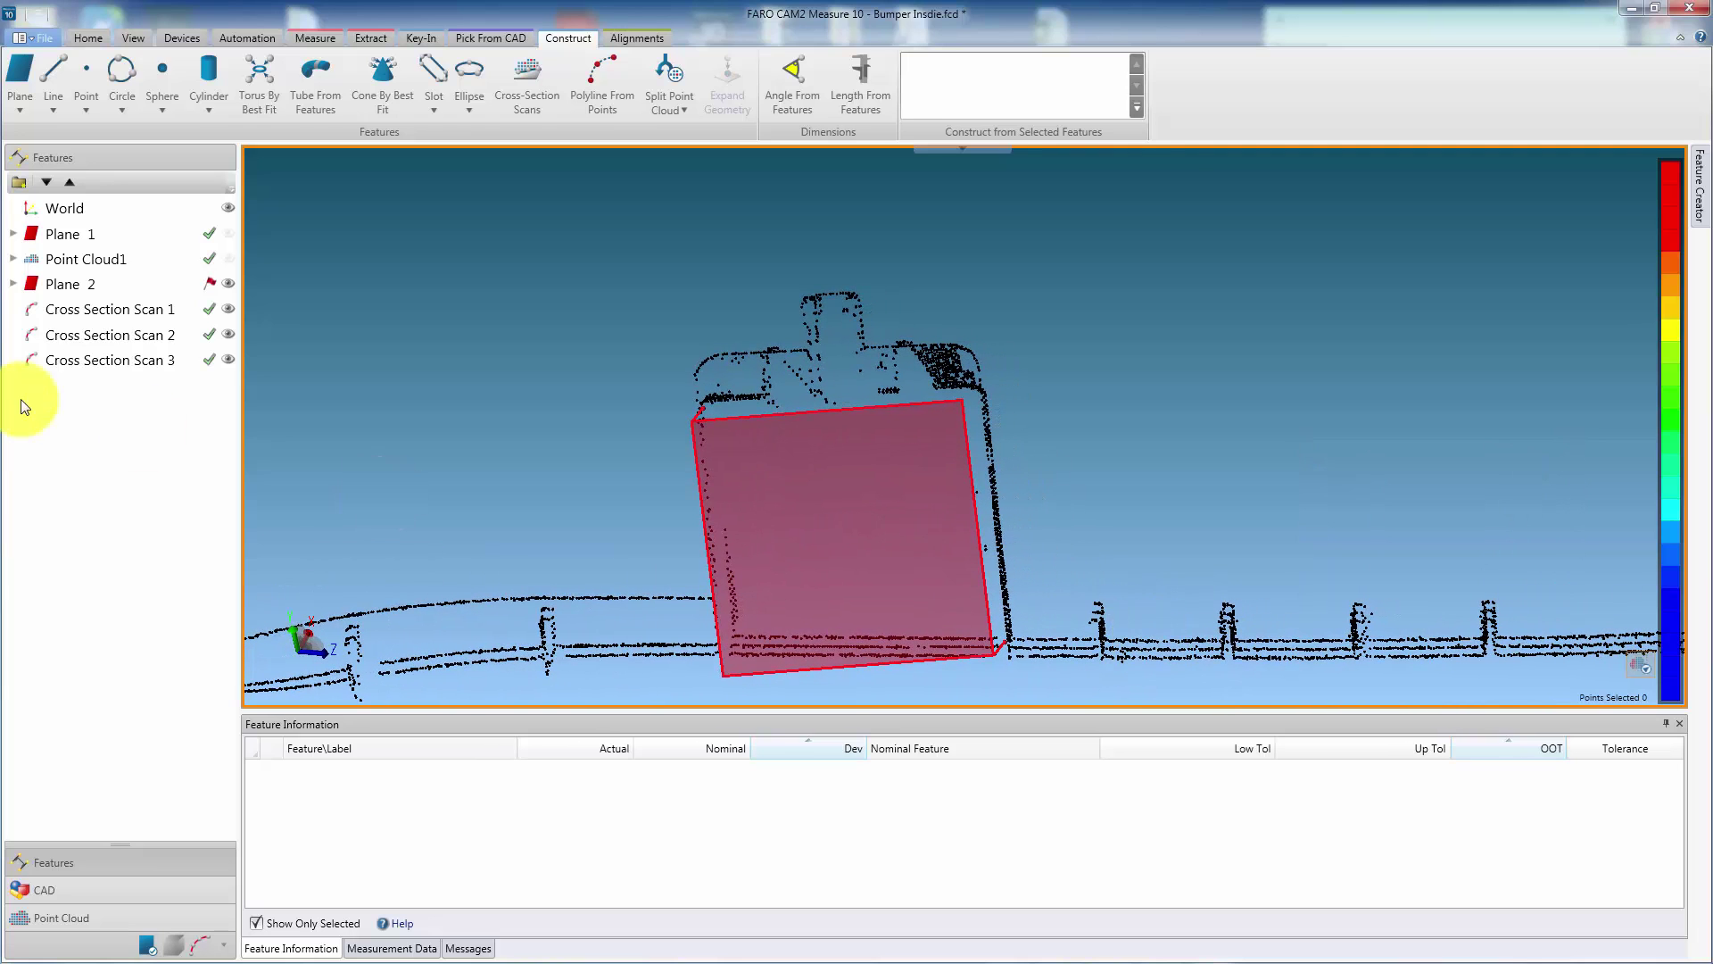
left_click(110, 360)
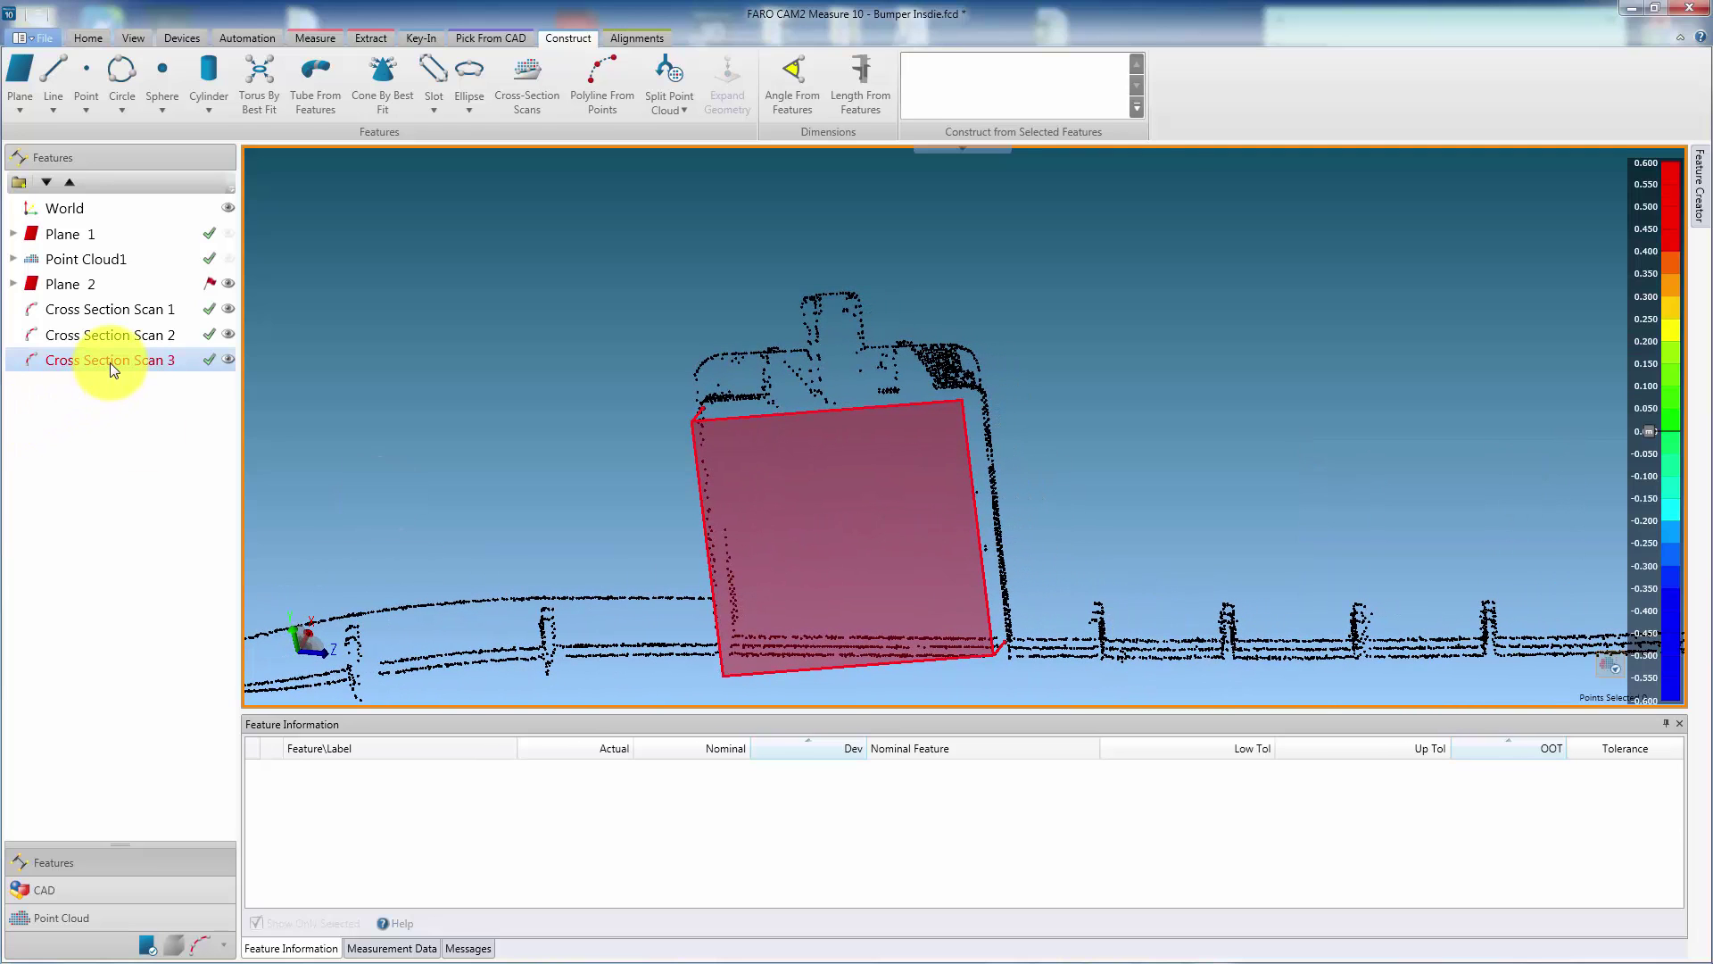
left_click(229, 336)
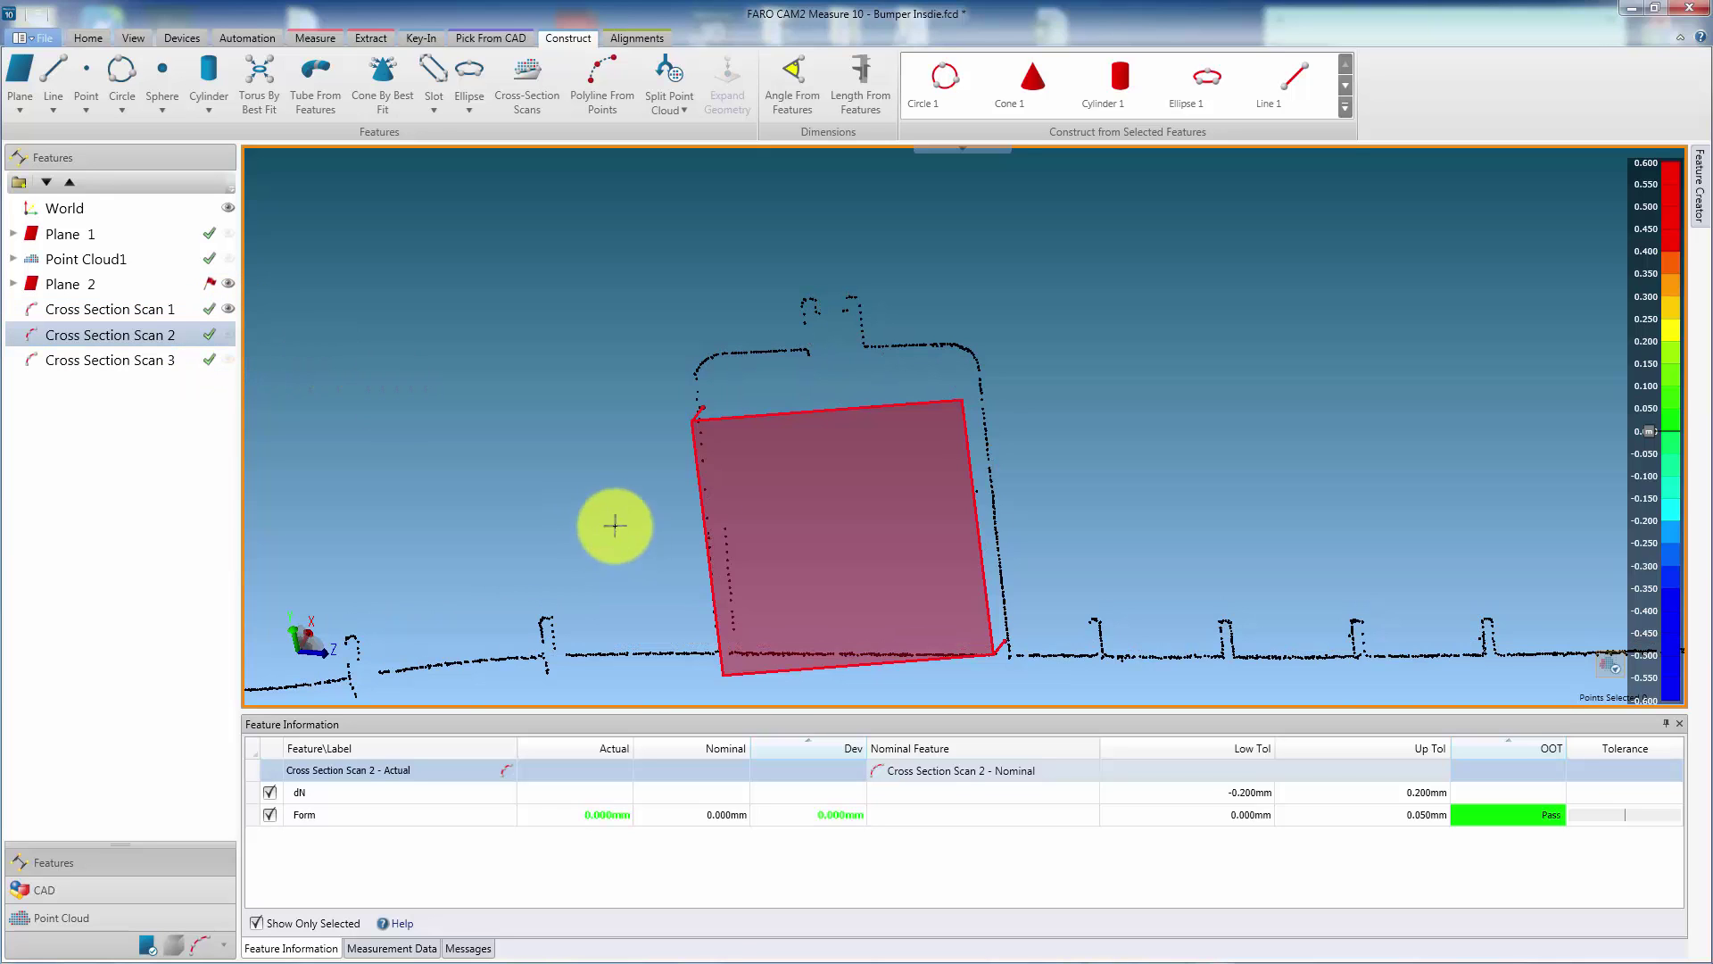
- Modify Cross Section Scan 1 to use a tolerance bandwidth of 0.2 mm
double_click(134, 309)
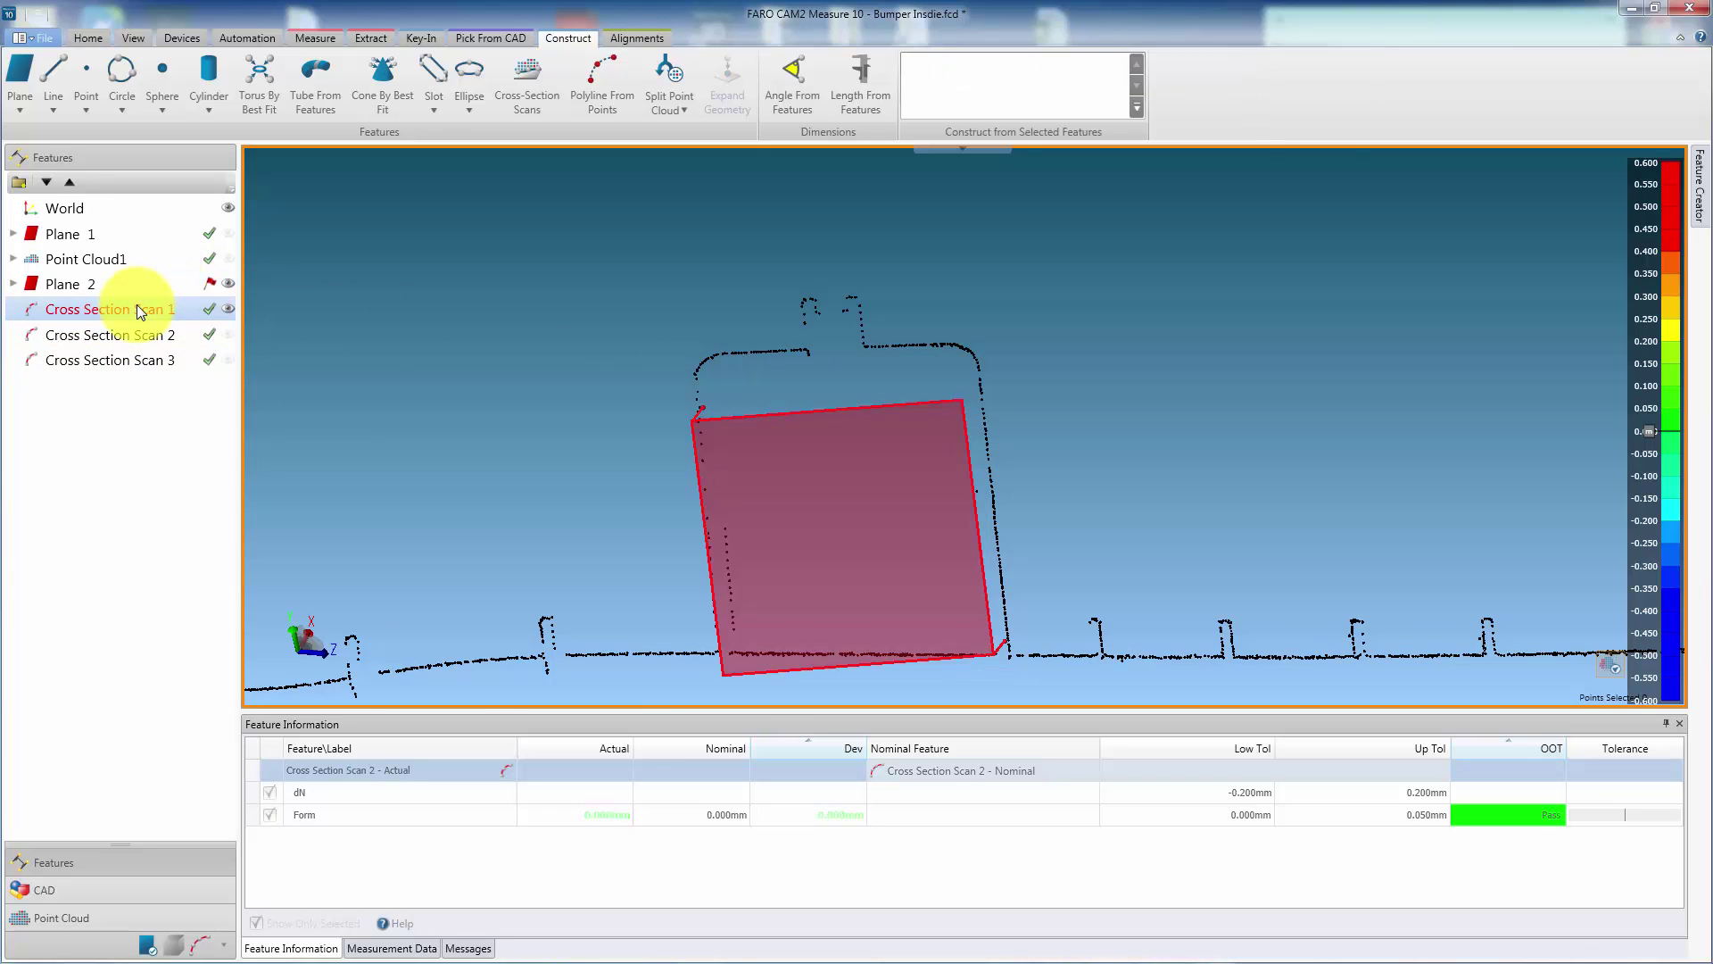
left_click(1629, 783)
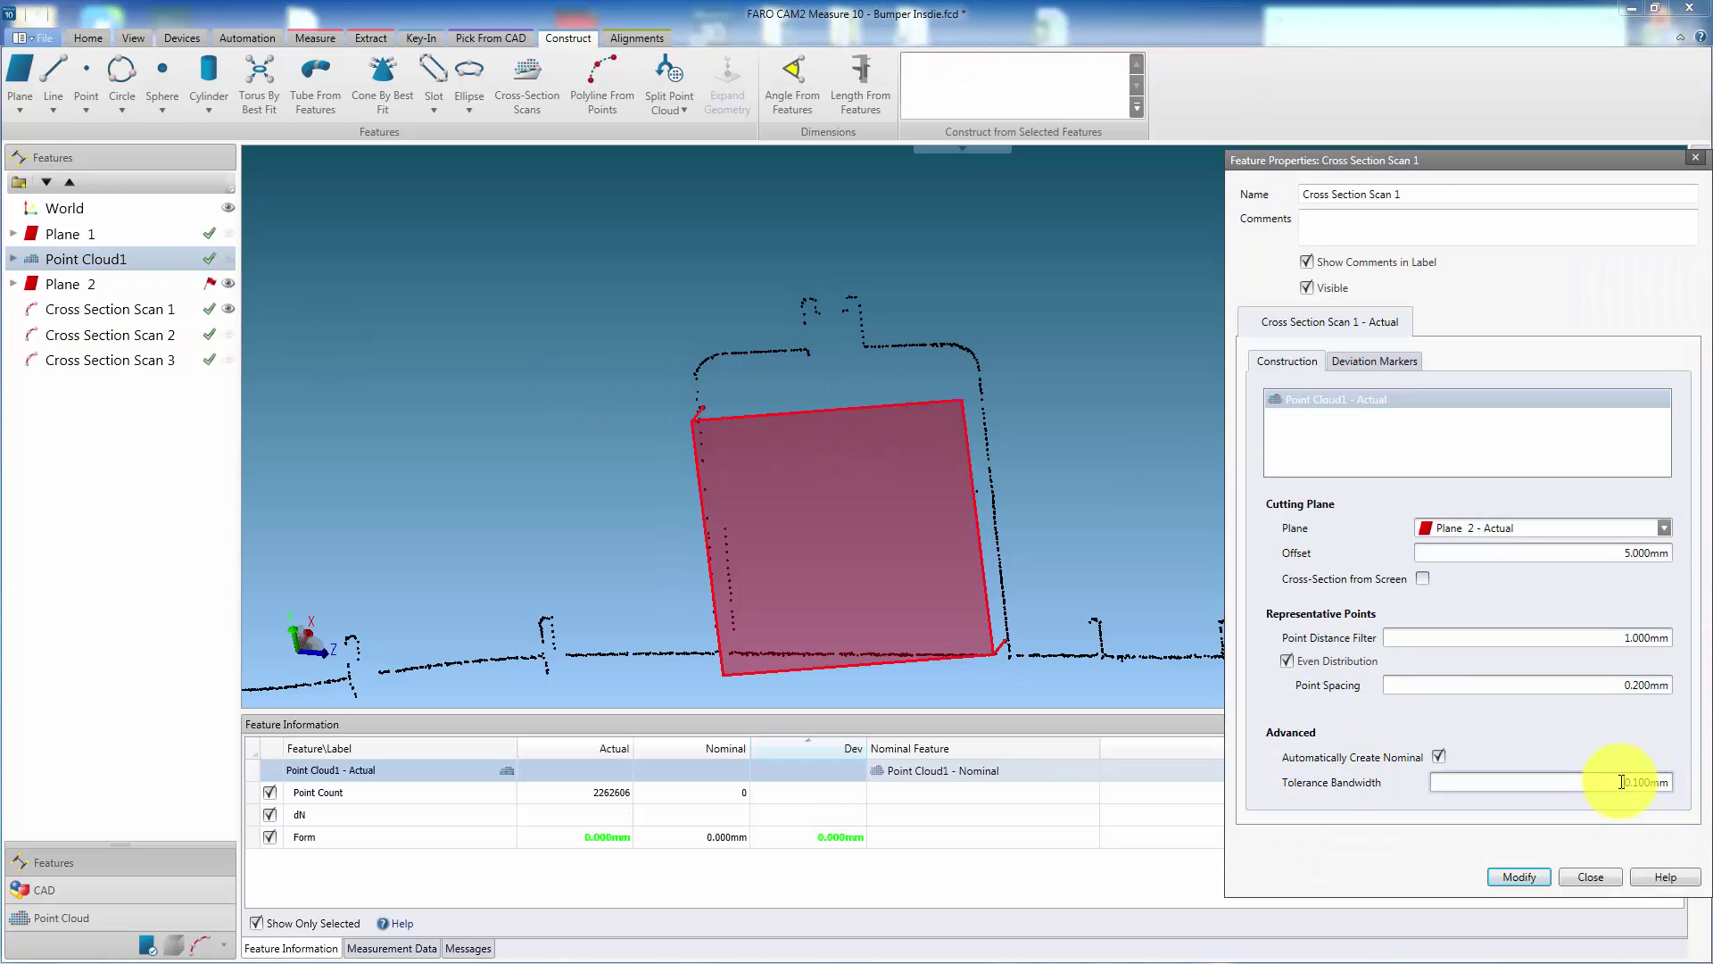
type("0.2")
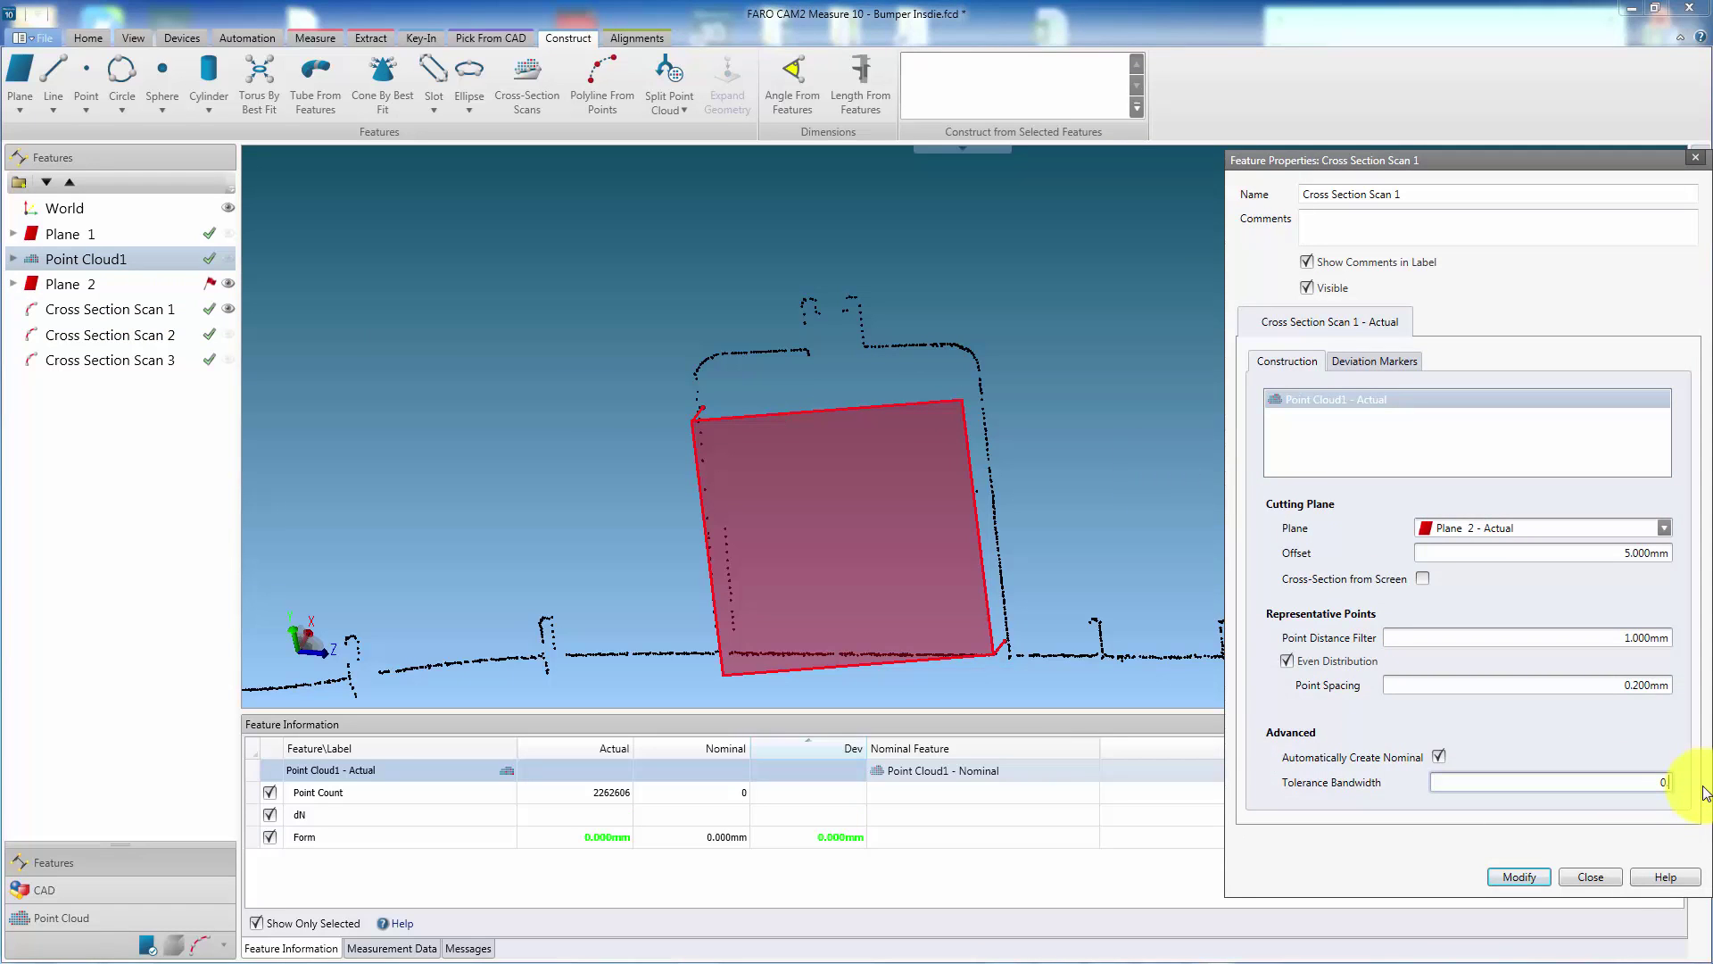
left_click(1520, 877)
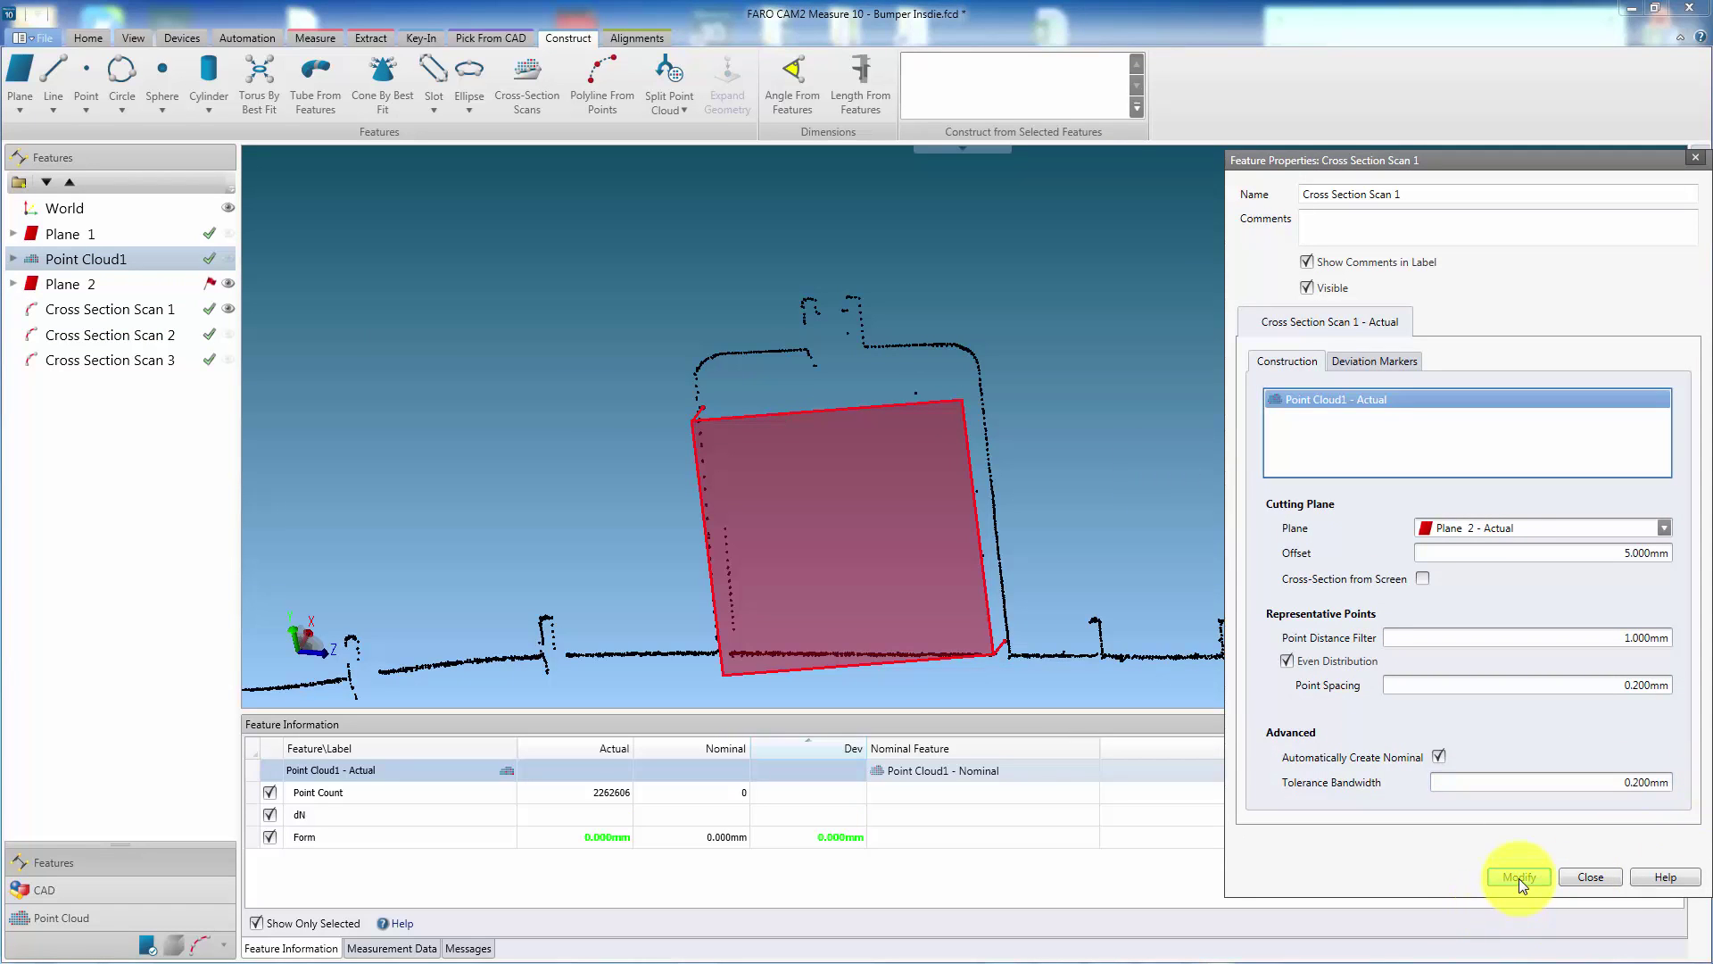
left_click(1597, 878)
- Open Cross Section Scan 1 in cross-section analysis mode
middle_click_drag(1106, 406, 764, 432)
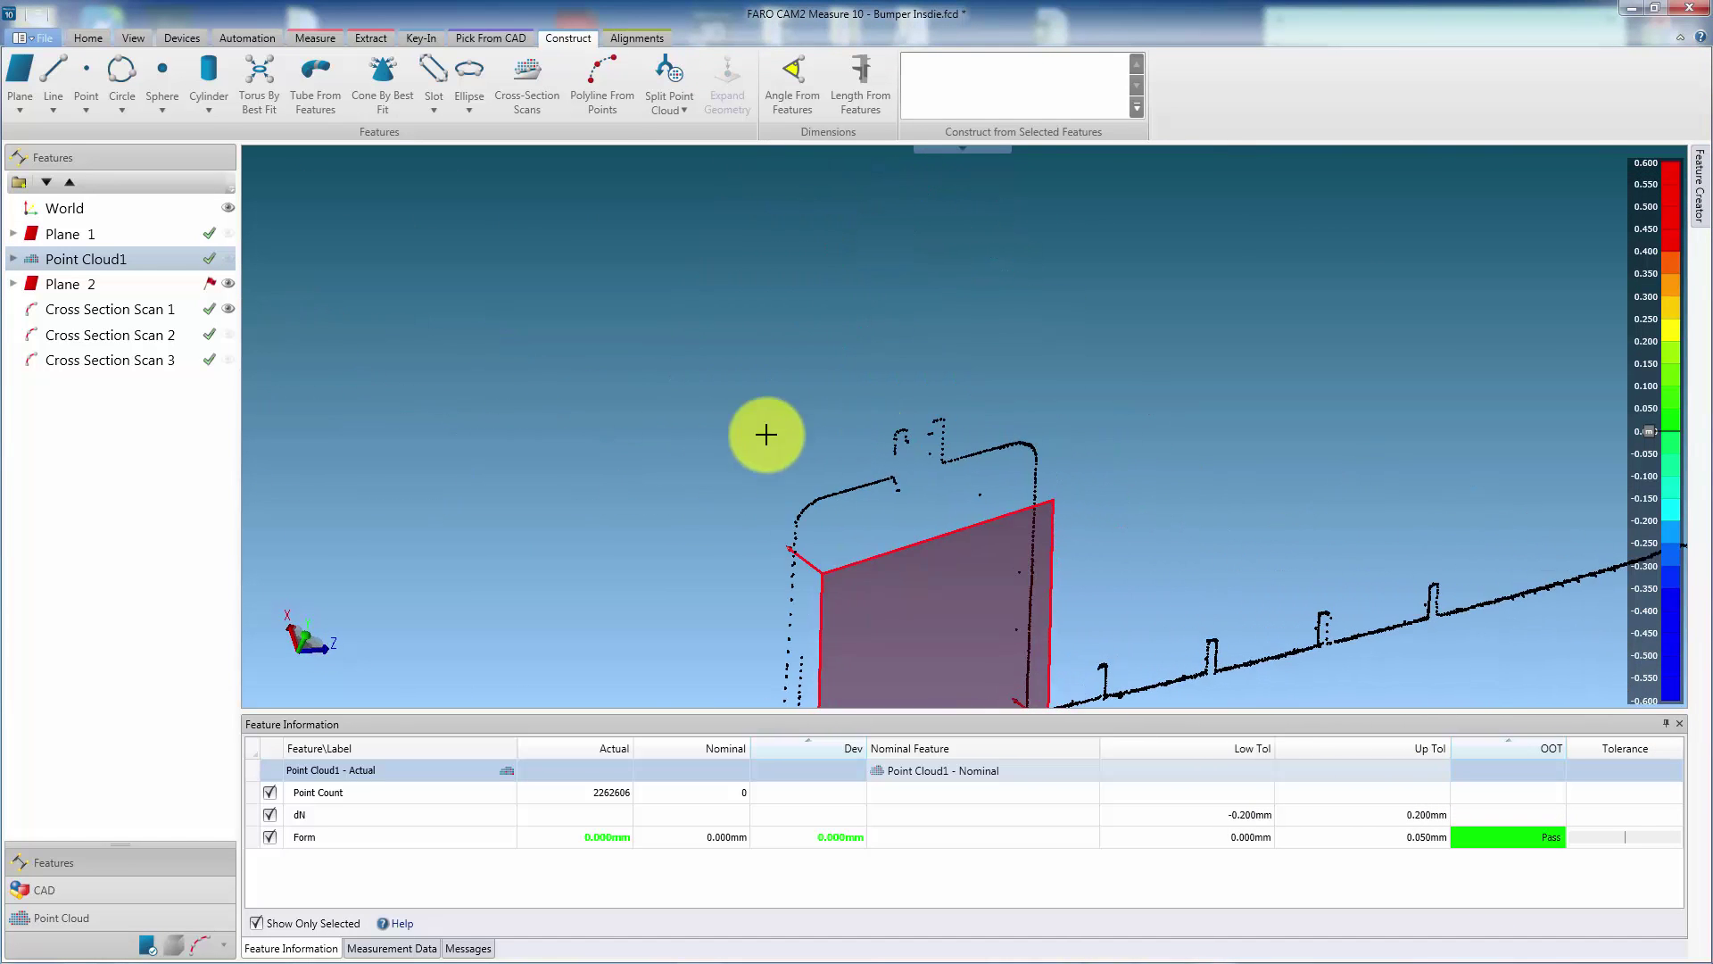
left_click(89, 310)
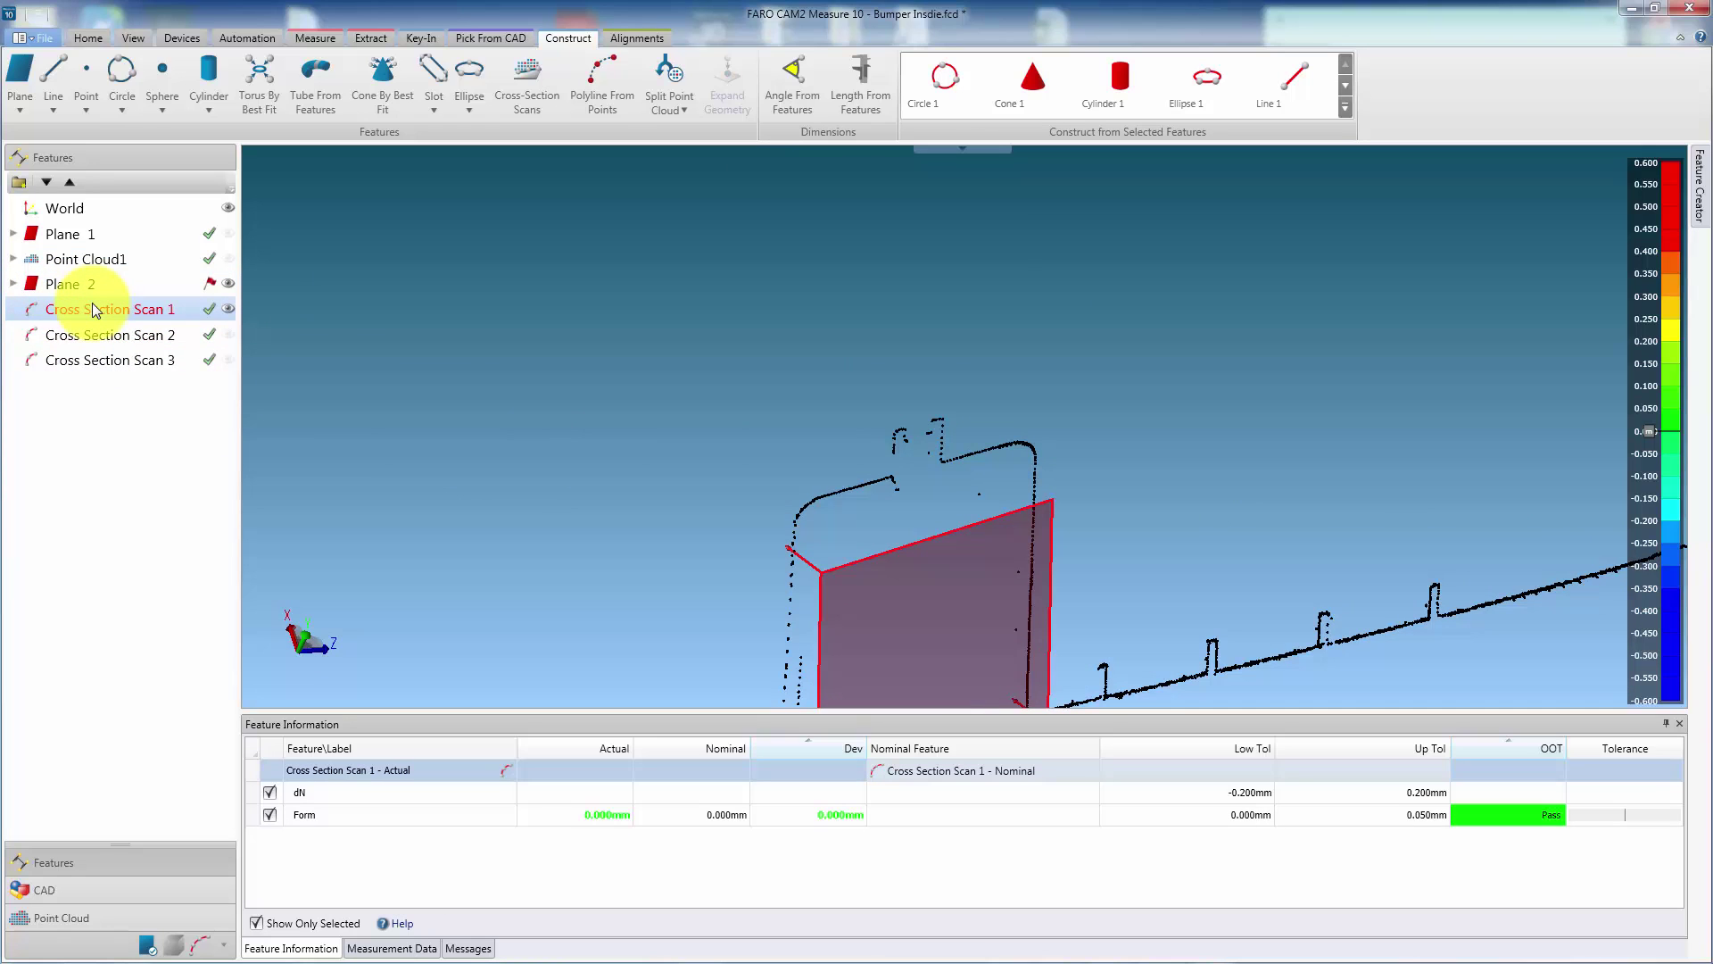
right_click(93, 310)
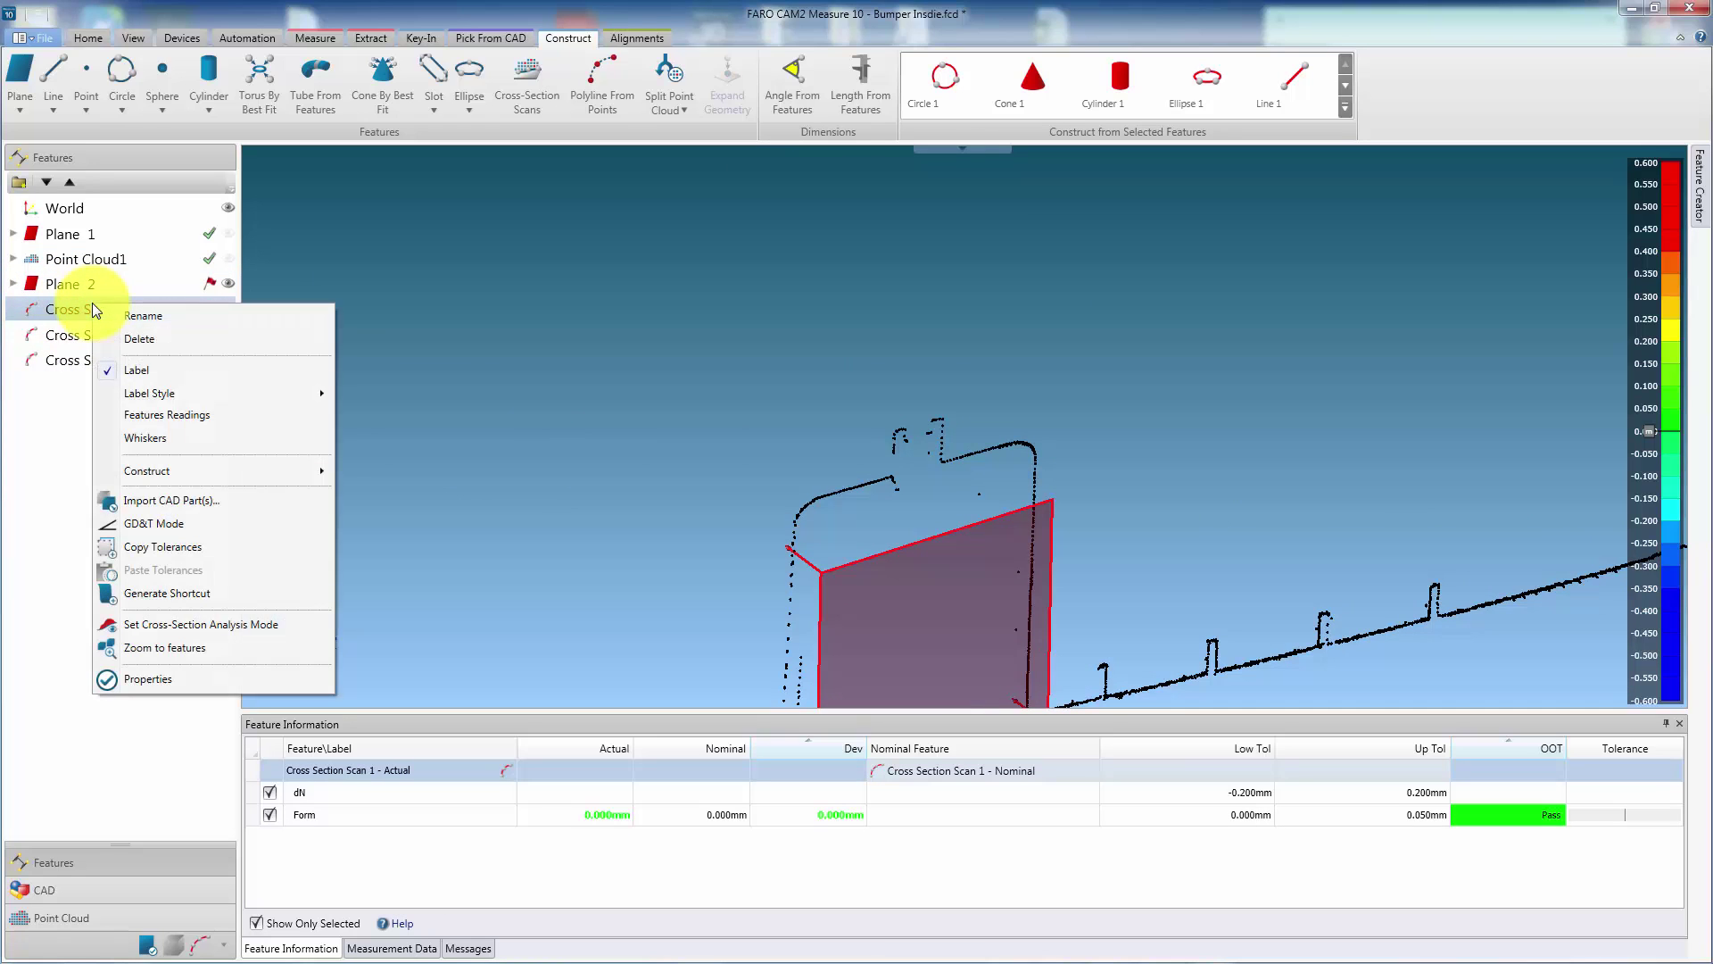
left_click(232, 623)
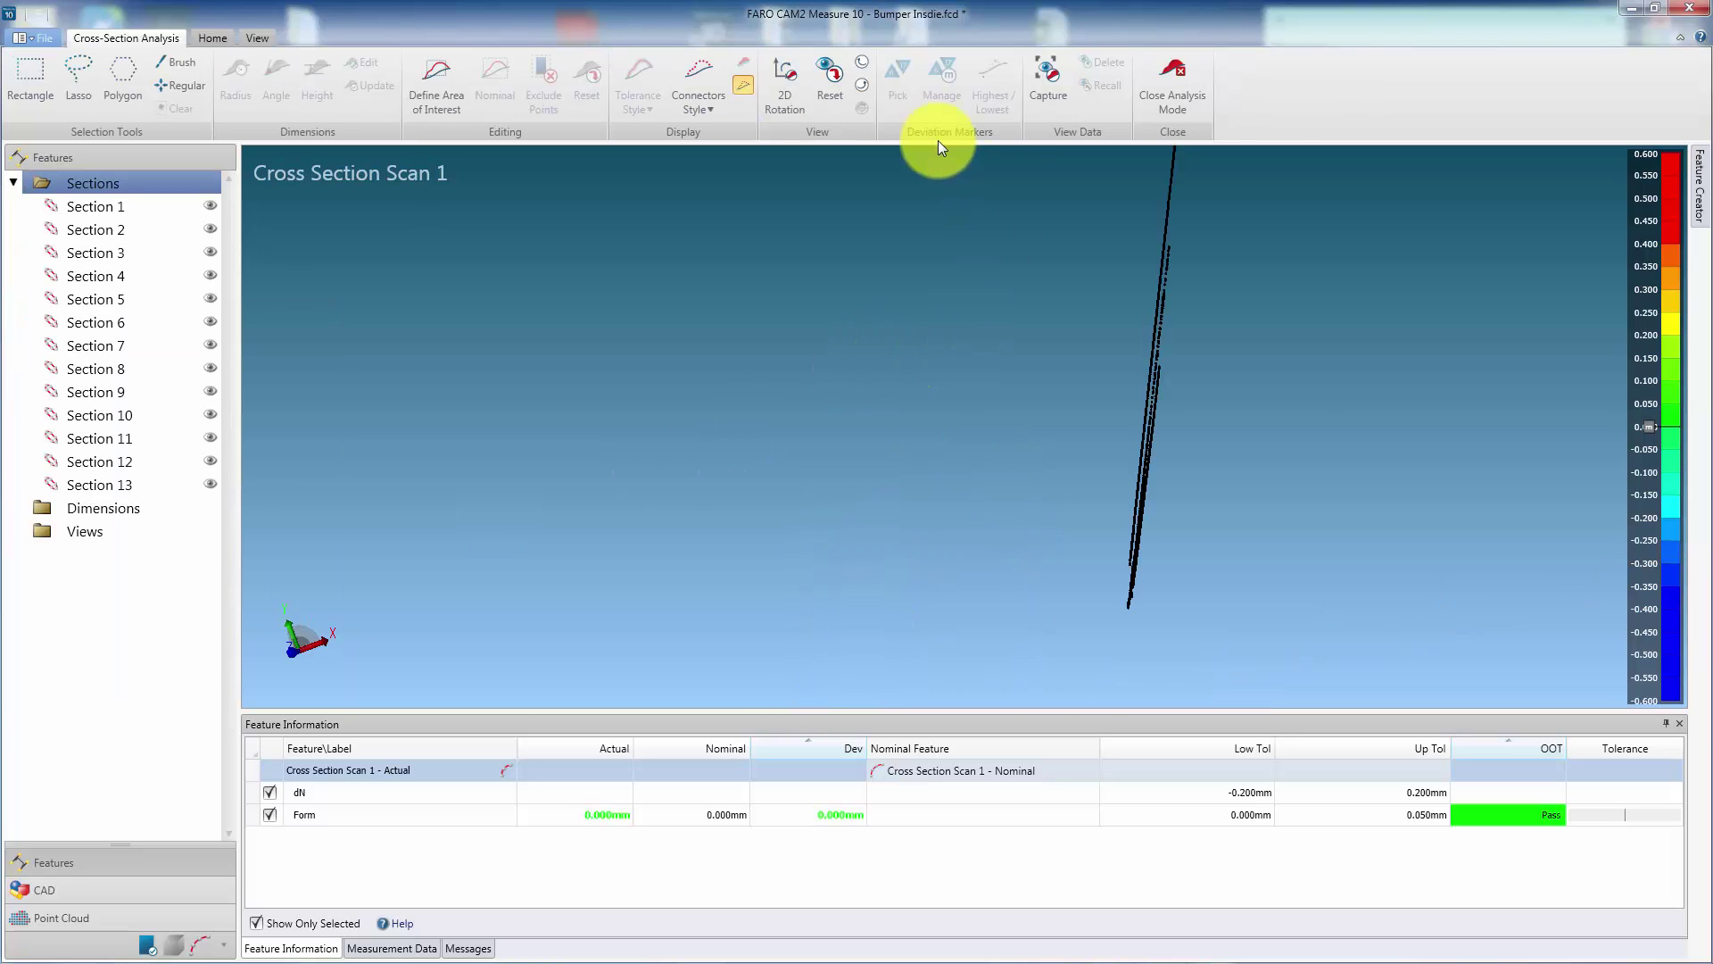
- Reset the view and rotate the section in 2D until the bracket profile stands upright on the near-horizontal base line
left_click(823, 69)
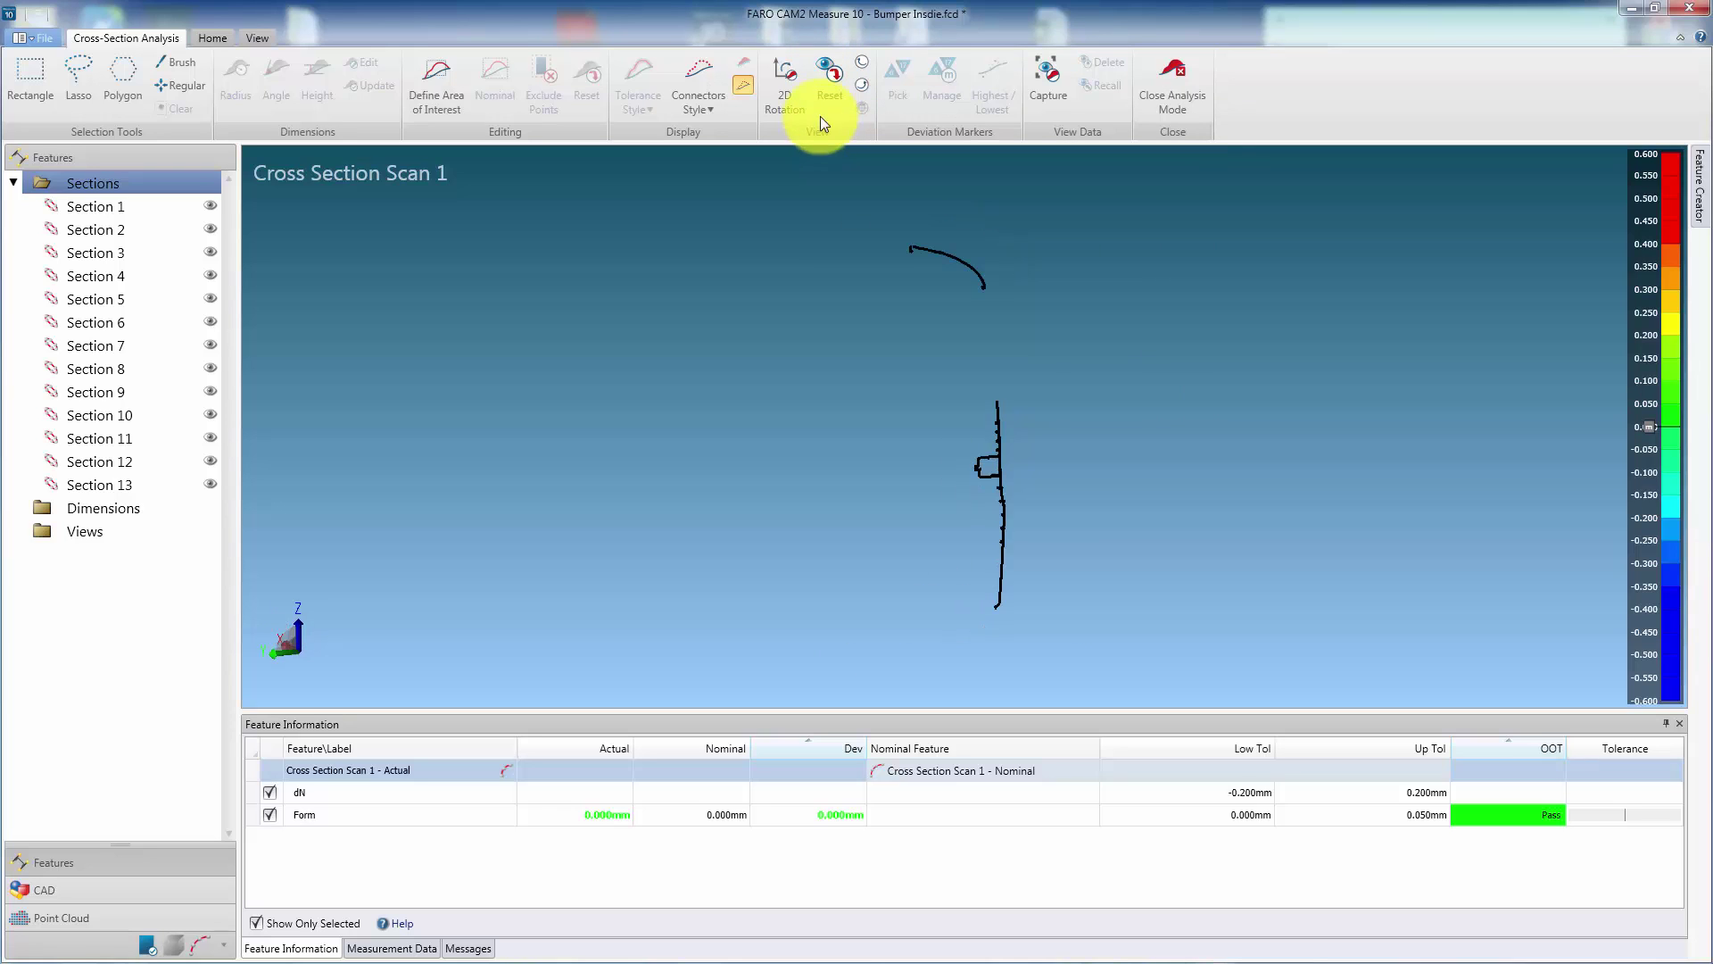
left_click(785, 93)
left_click_drag(975, 283, 1124, 528)
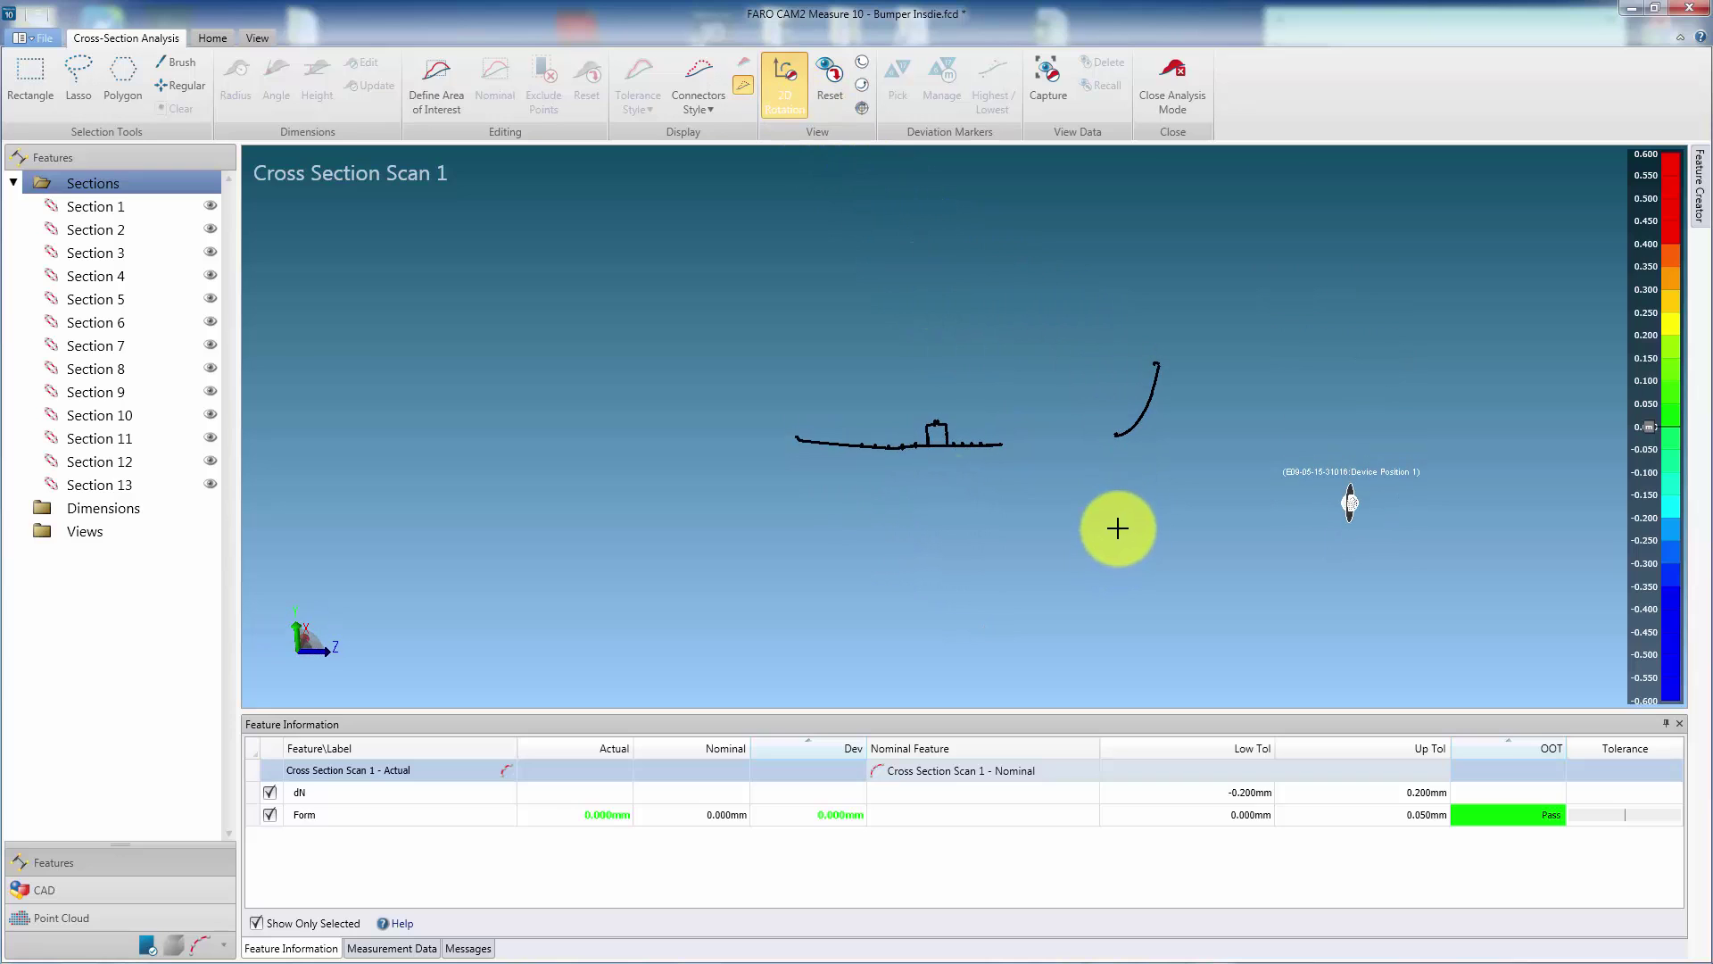
scroll(924, 435, "up", 5)
scroll(970, 446, "up", 5)
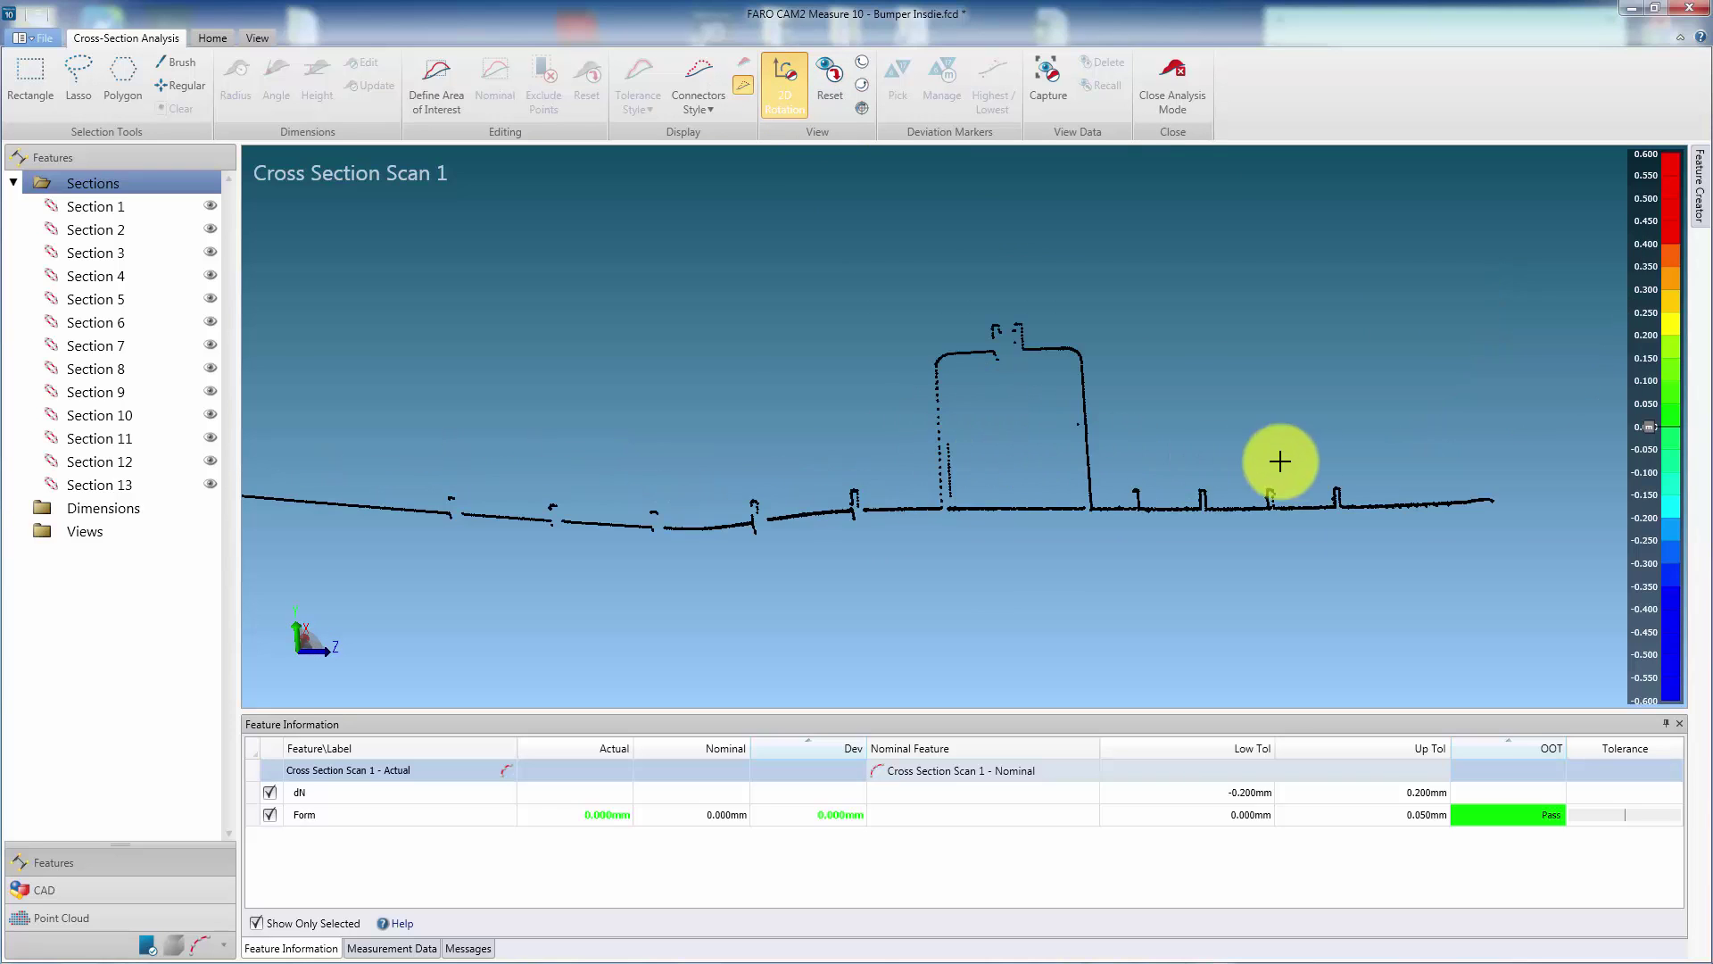
left_click_drag(843, 282, 882, 341)
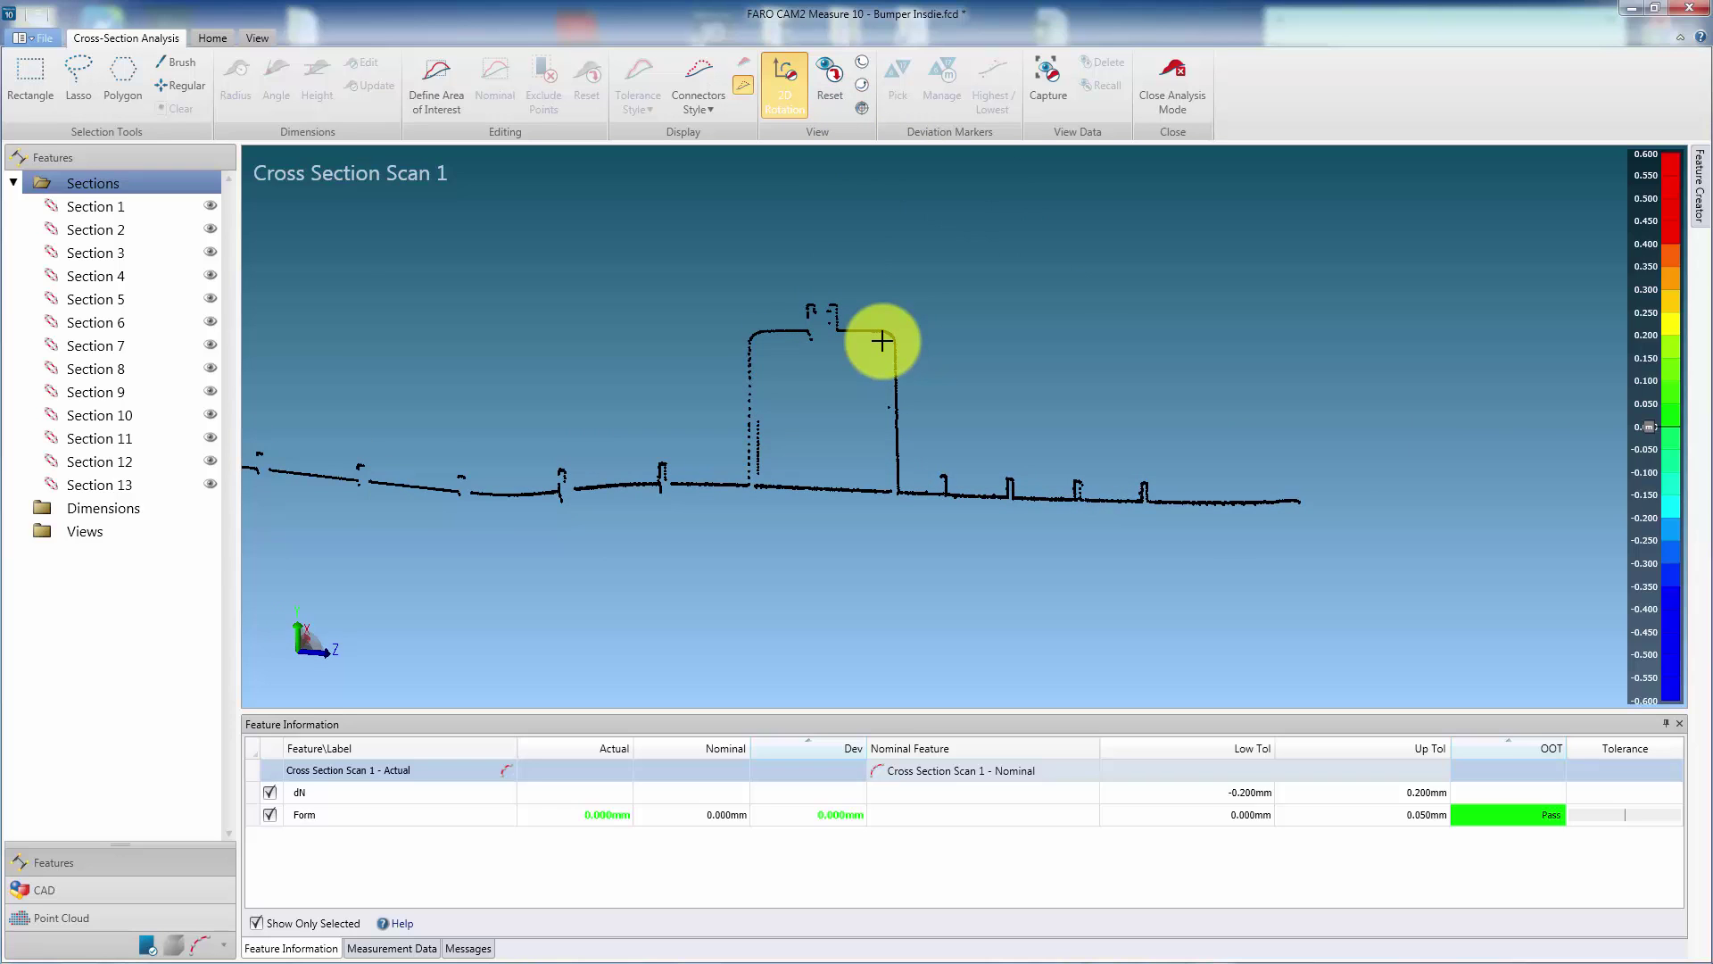
- Enlarge the bracket profile and set the centre of rotation to a point inside it
scroll(882, 341, "up", 3)
scroll(1136, 417, "up", 2)
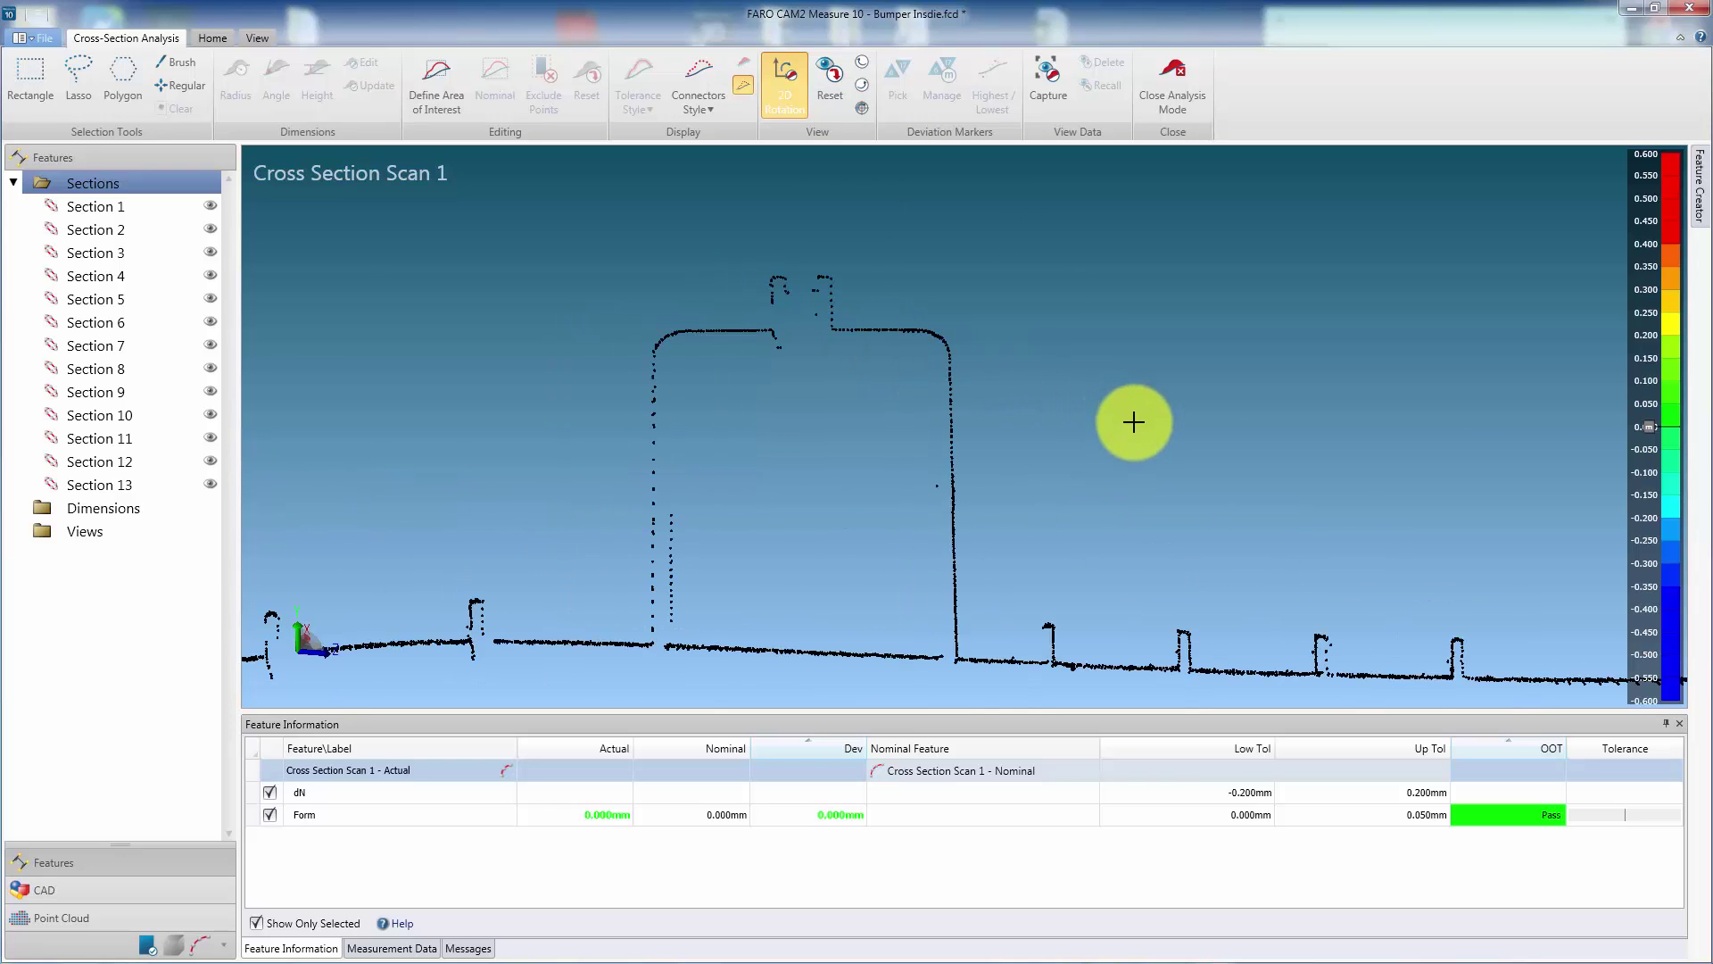
scroll(1226, 417, "up", 1)
left_click_drag(1226, 417, 1235, 417)
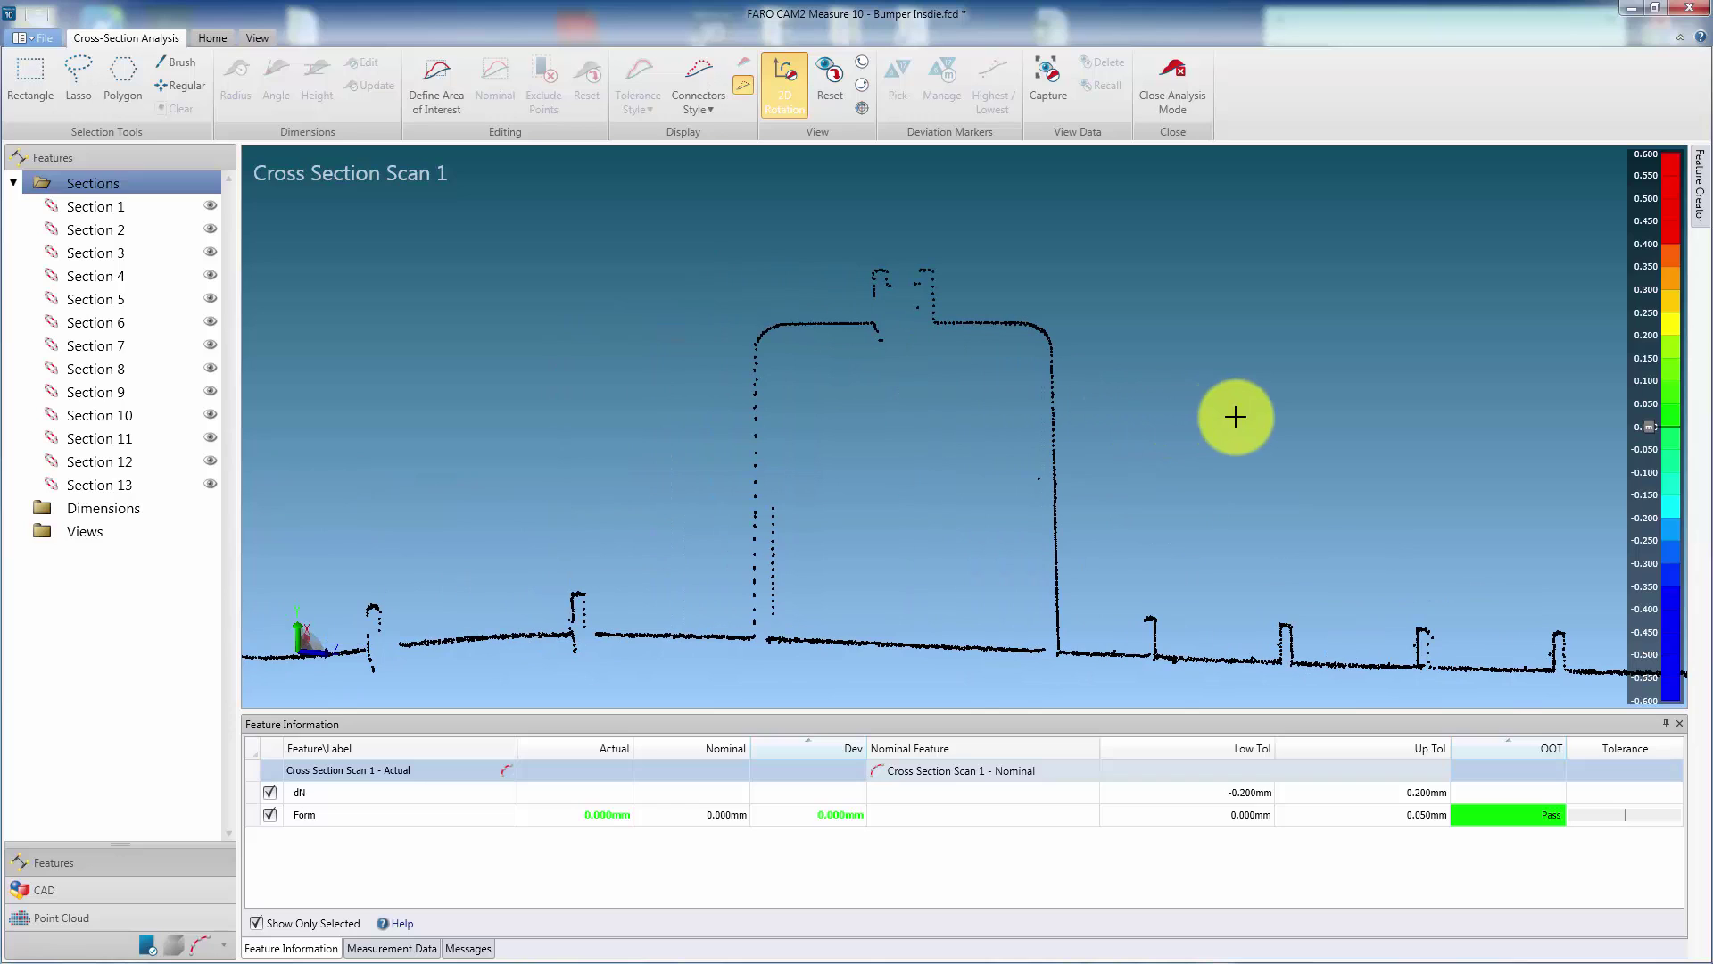
left_click(861, 107)
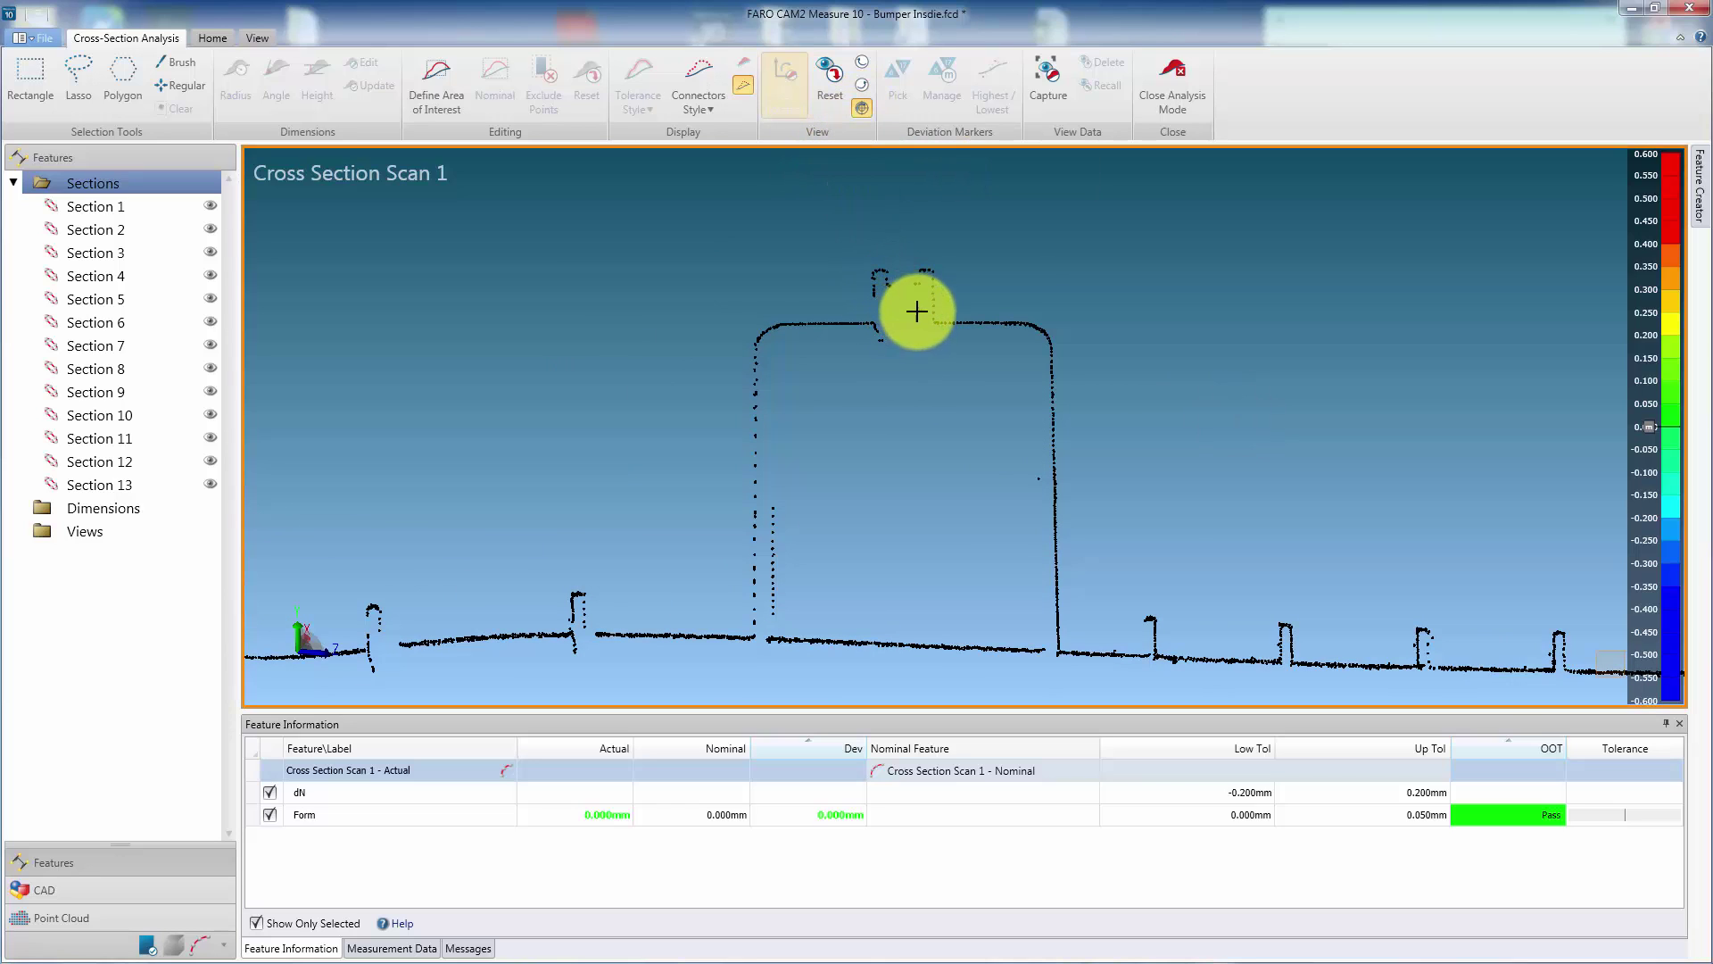
left_click(895, 486)
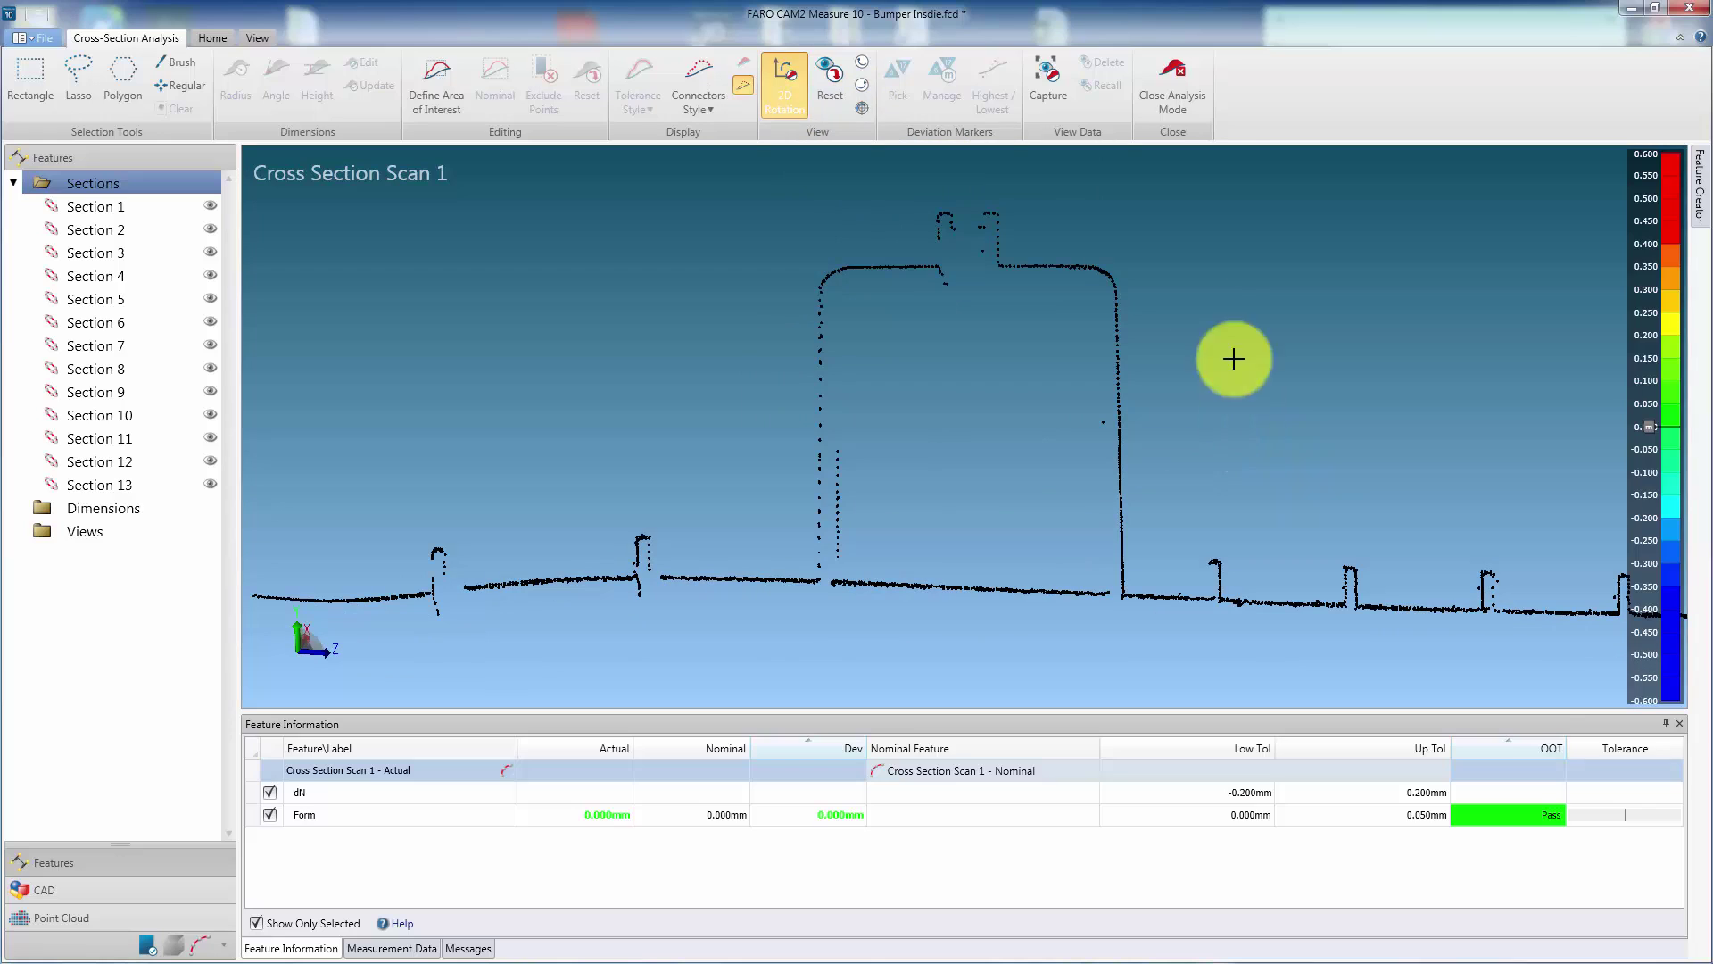
- Add a height dimension from the bracket's flat top to the tips of its two prongs and place its label beside the bracket
left_click(27, 83)
left_click_drag(1002, 215, 918, 199)
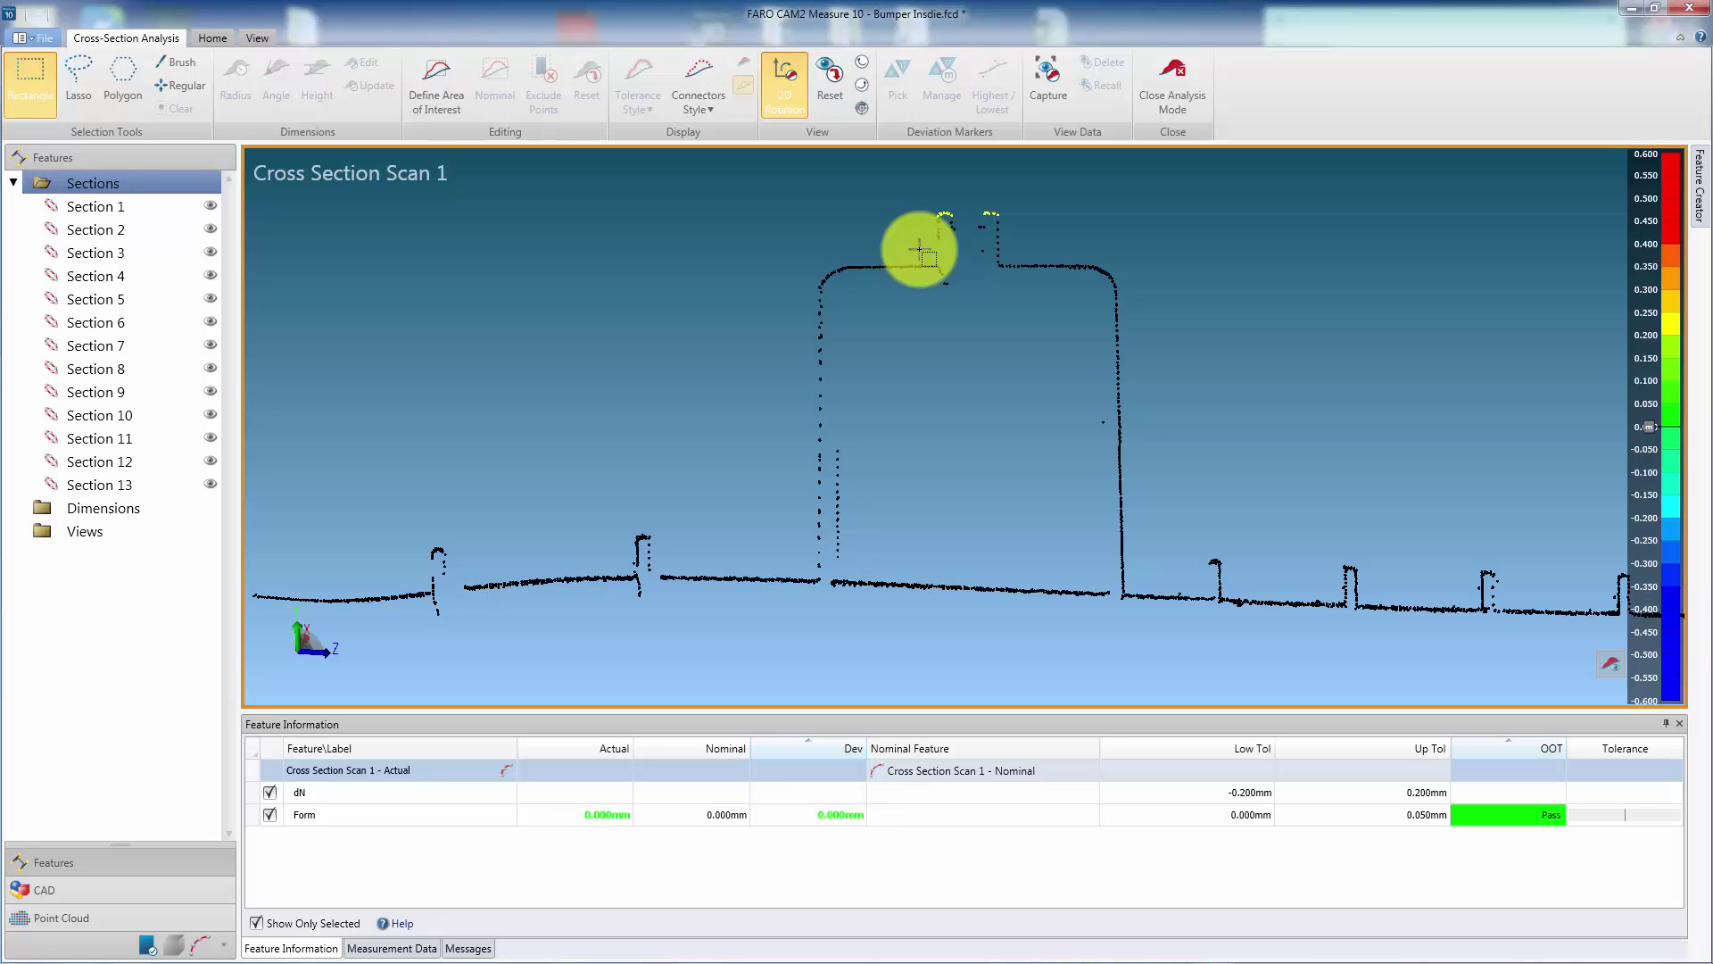
left_click_drag(919, 269, 852, 252, "ctrl")
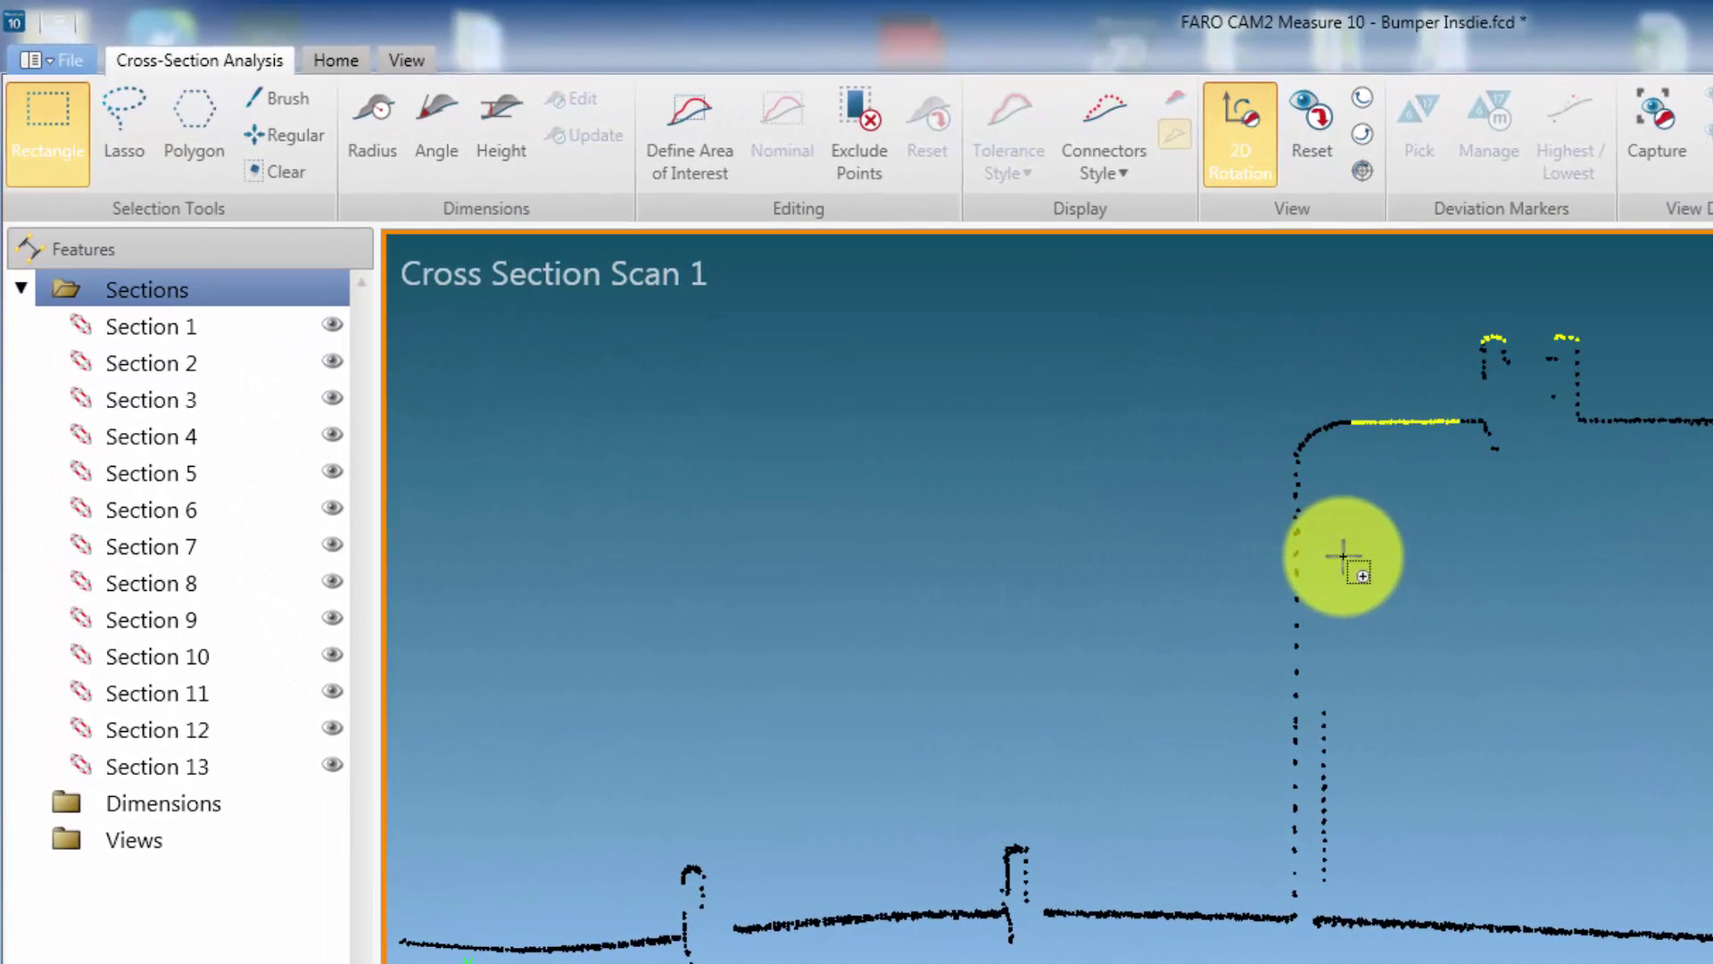
left_click(500, 125)
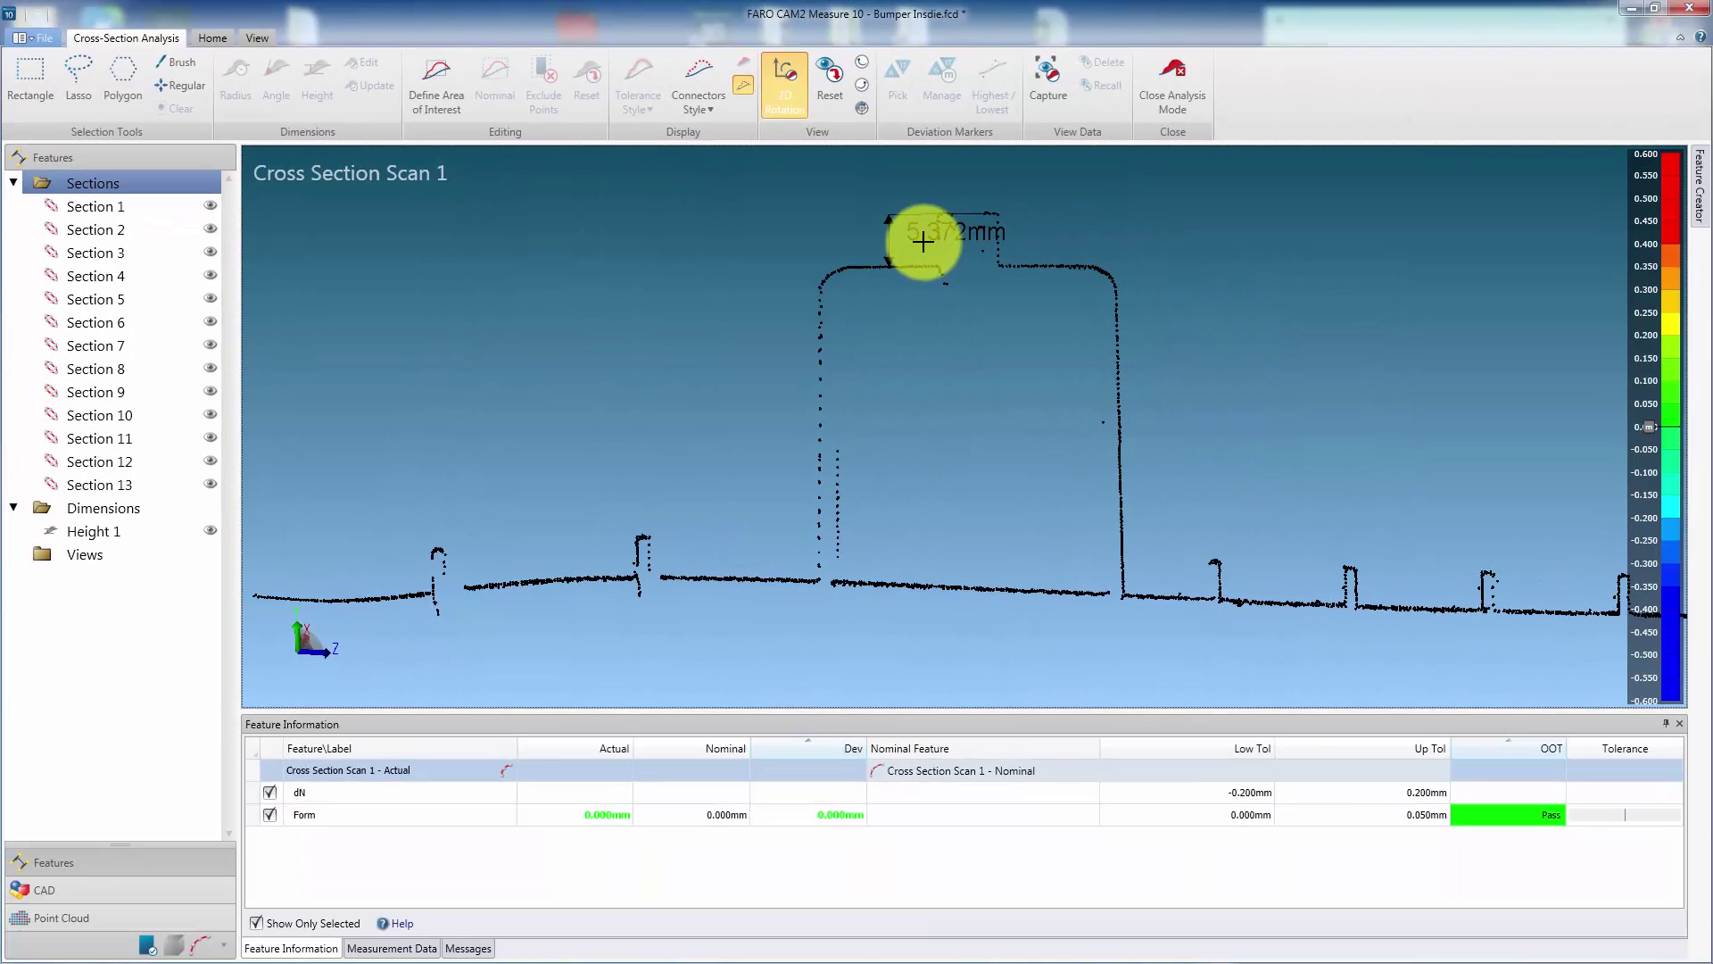
left_click_drag(924, 242, 1183, 236)
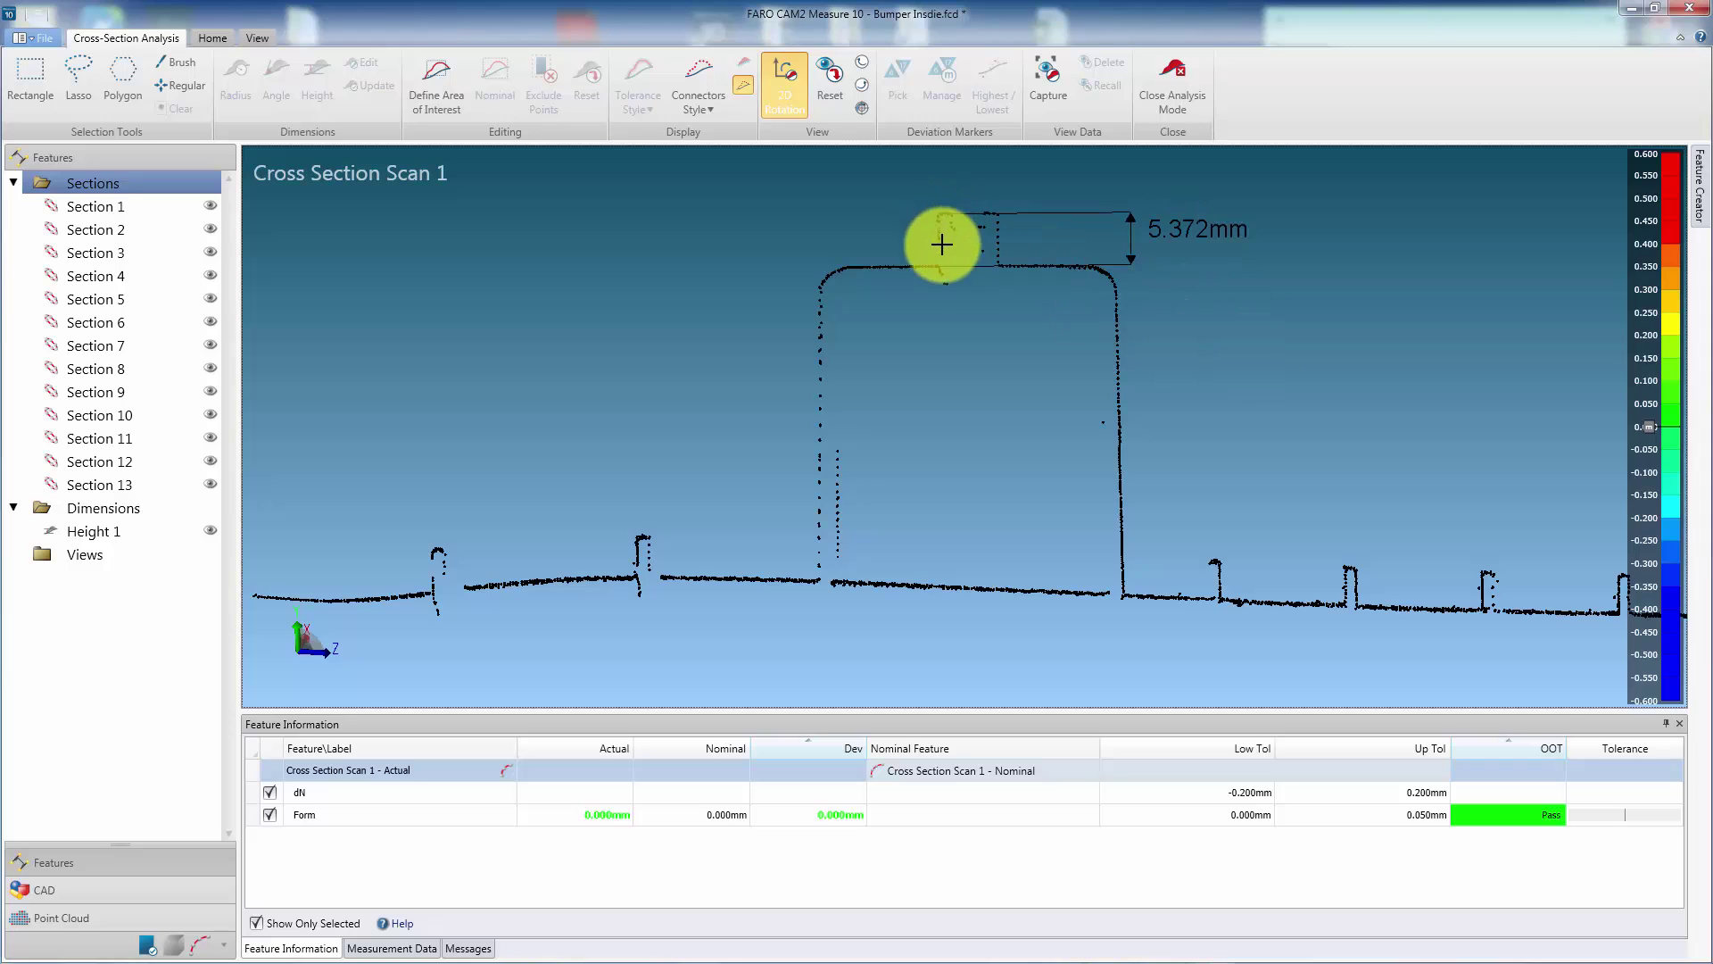
- Add a height dimension between the outer vertical sides of the two prongs on top of the bracket
left_click(51, 79)
left_click_drag(957, 249, 918, 194)
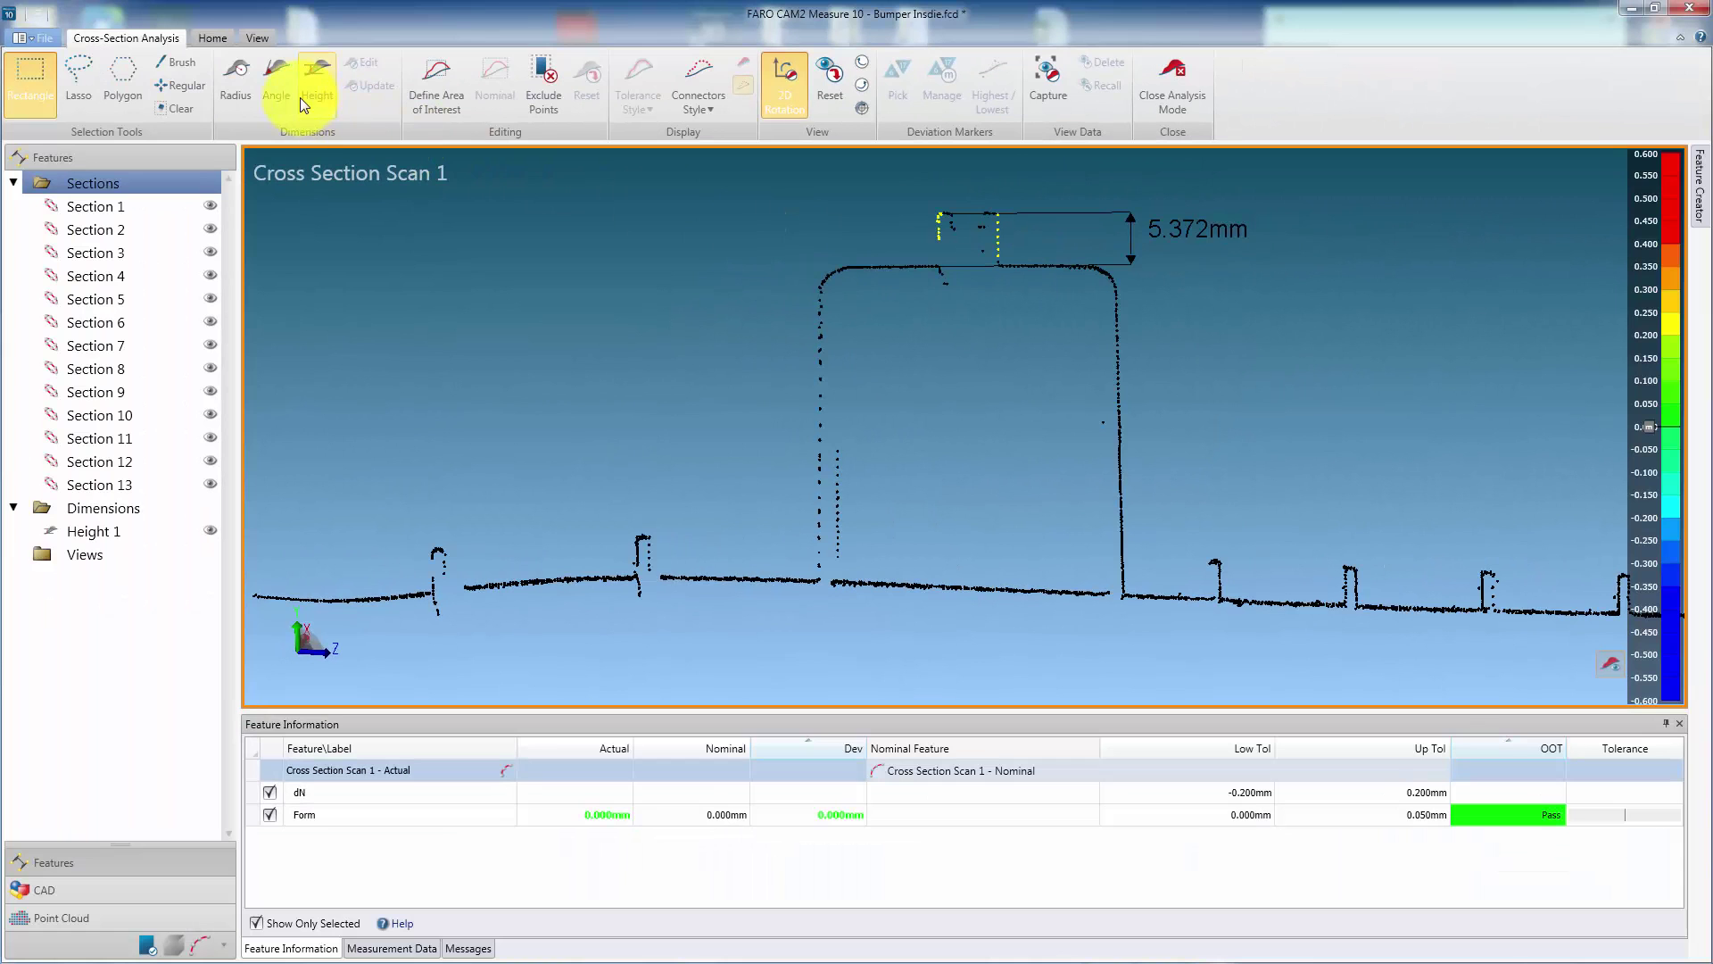
left_click(308, 85)
scroll(980, 339, "down", 1)
scroll(979, 339, "down", 2)
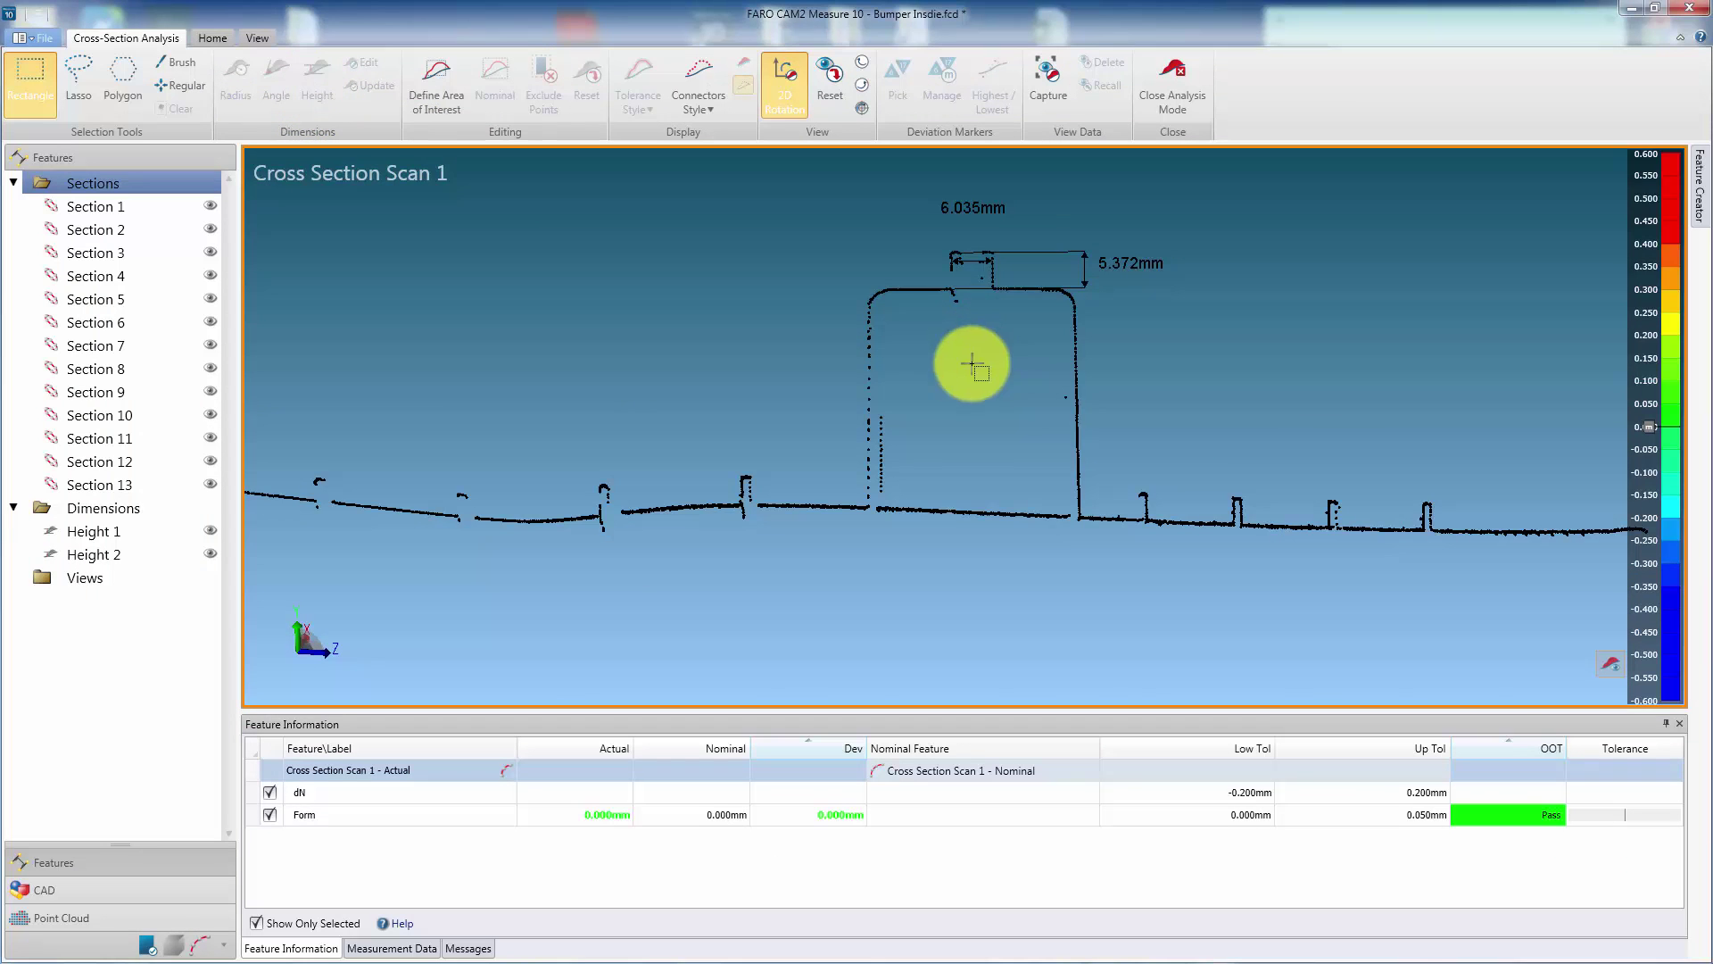
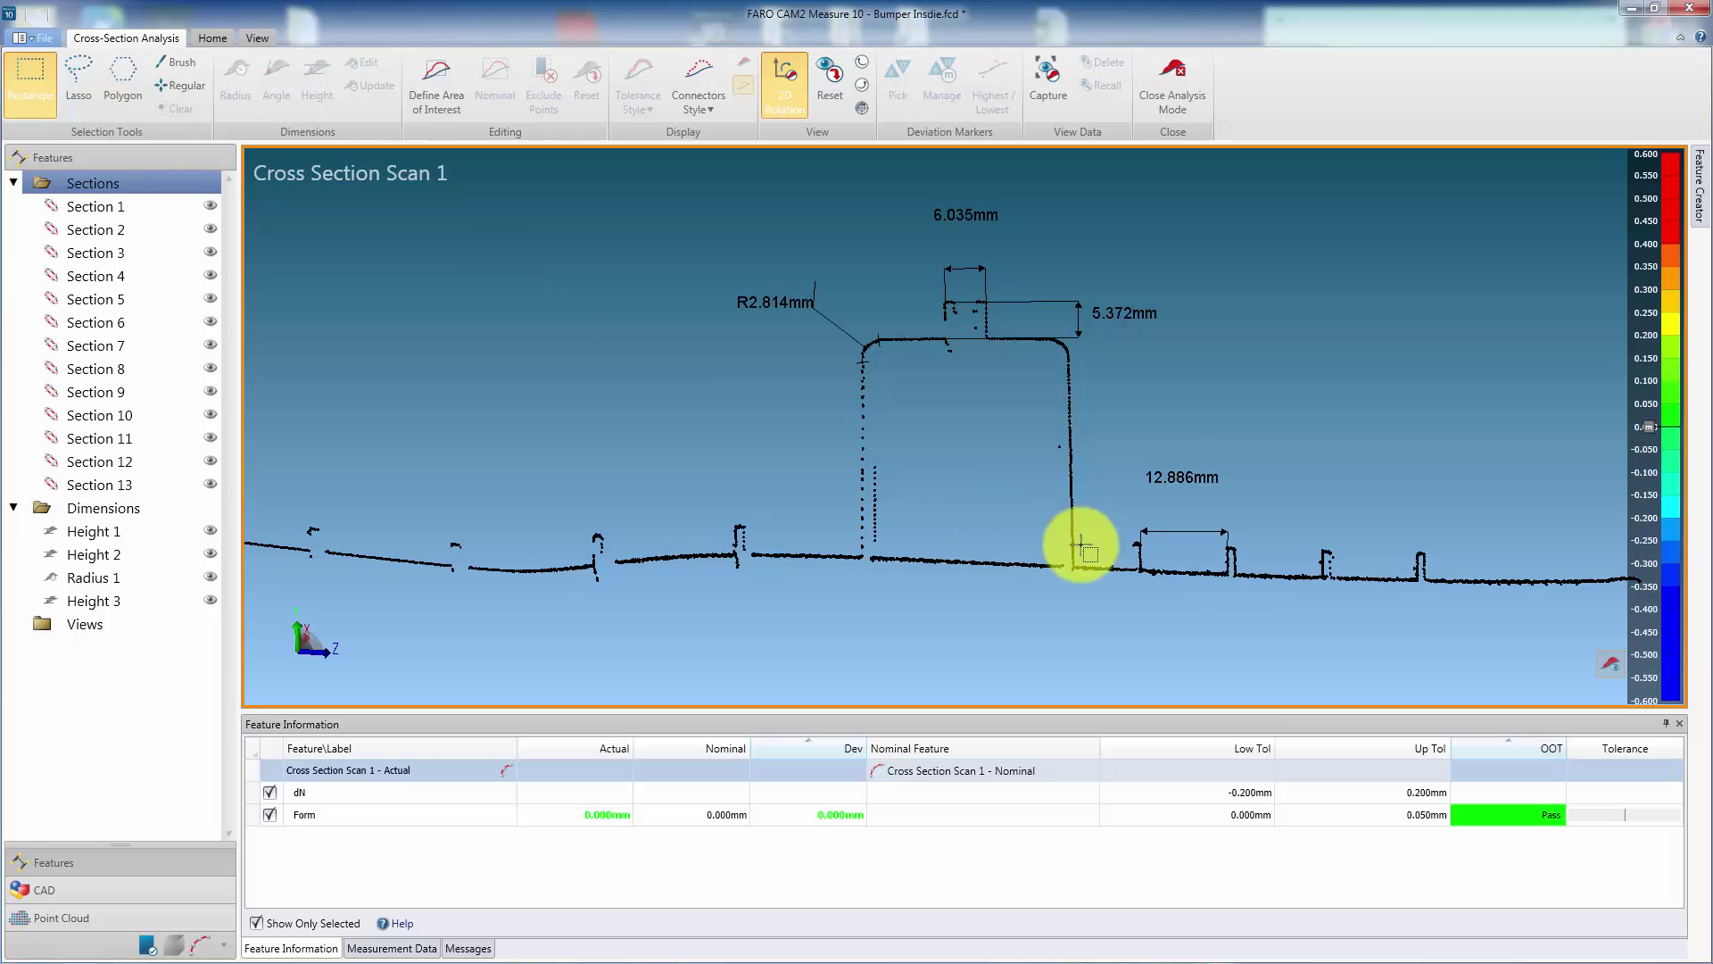
- Dimension the thickness of the second rib right of the bracket and place the label above the rib-spacing dimension
scroll(1216, 565, "up", 3)
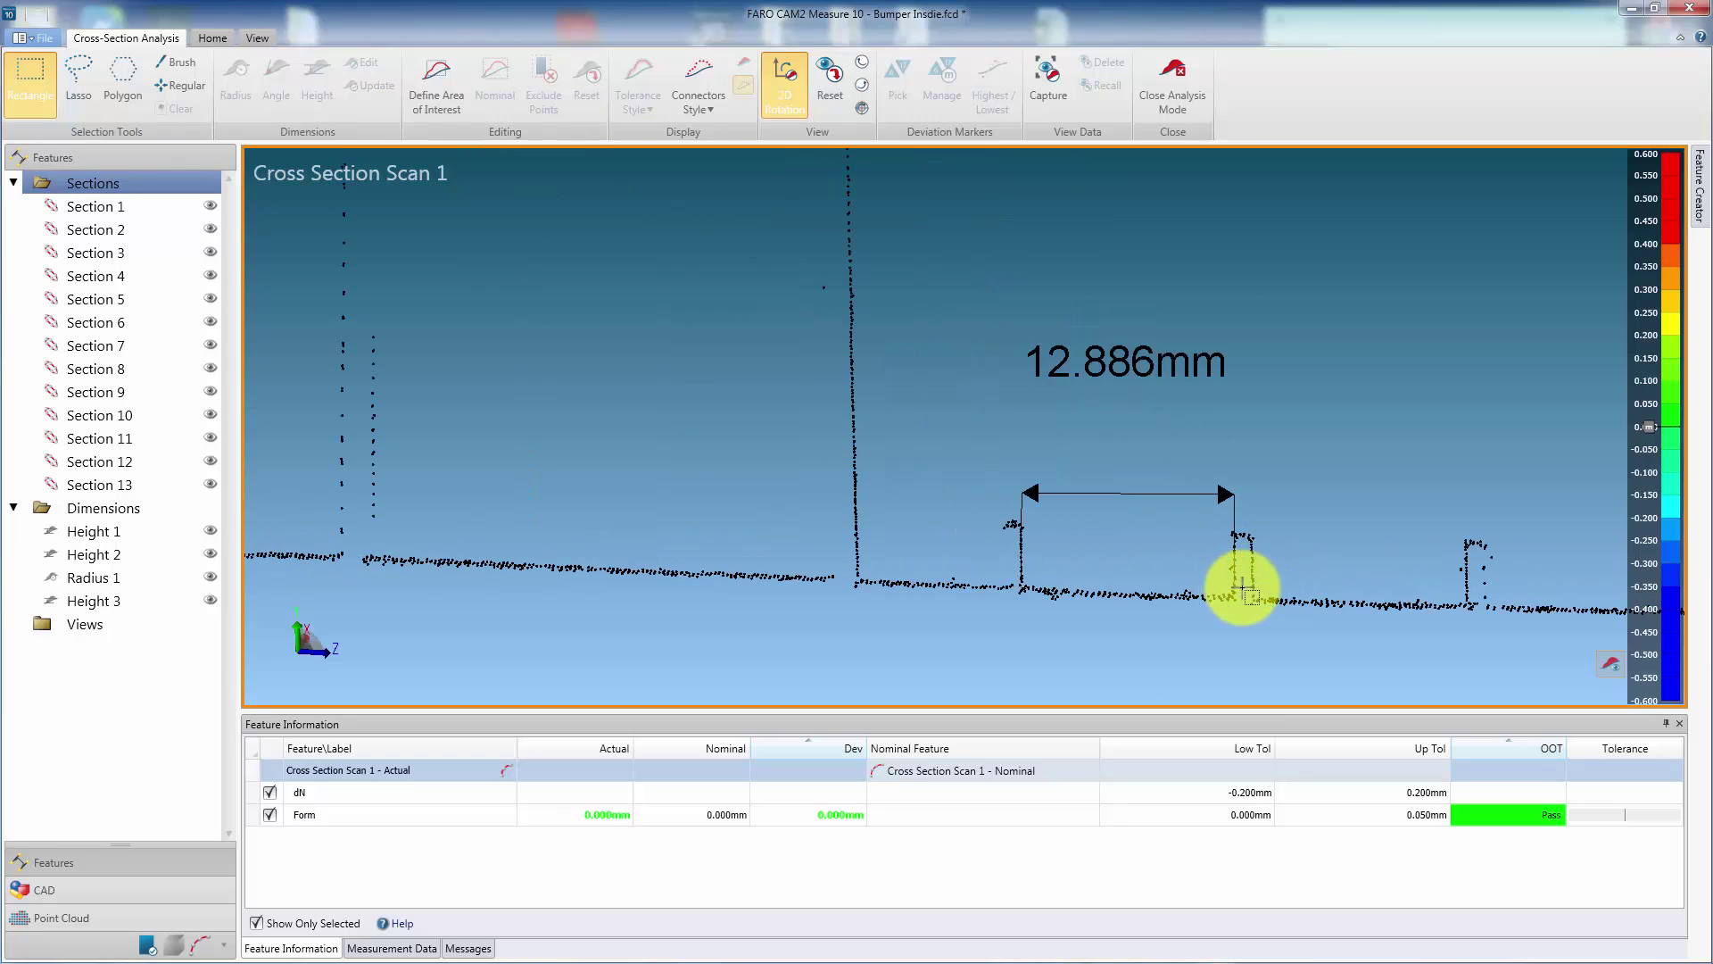
mouse_move(1228, 541)
left_mouse_down()
mouse_move(1251, 588)
mouse_move(1248, 543)
left_mouse_up()
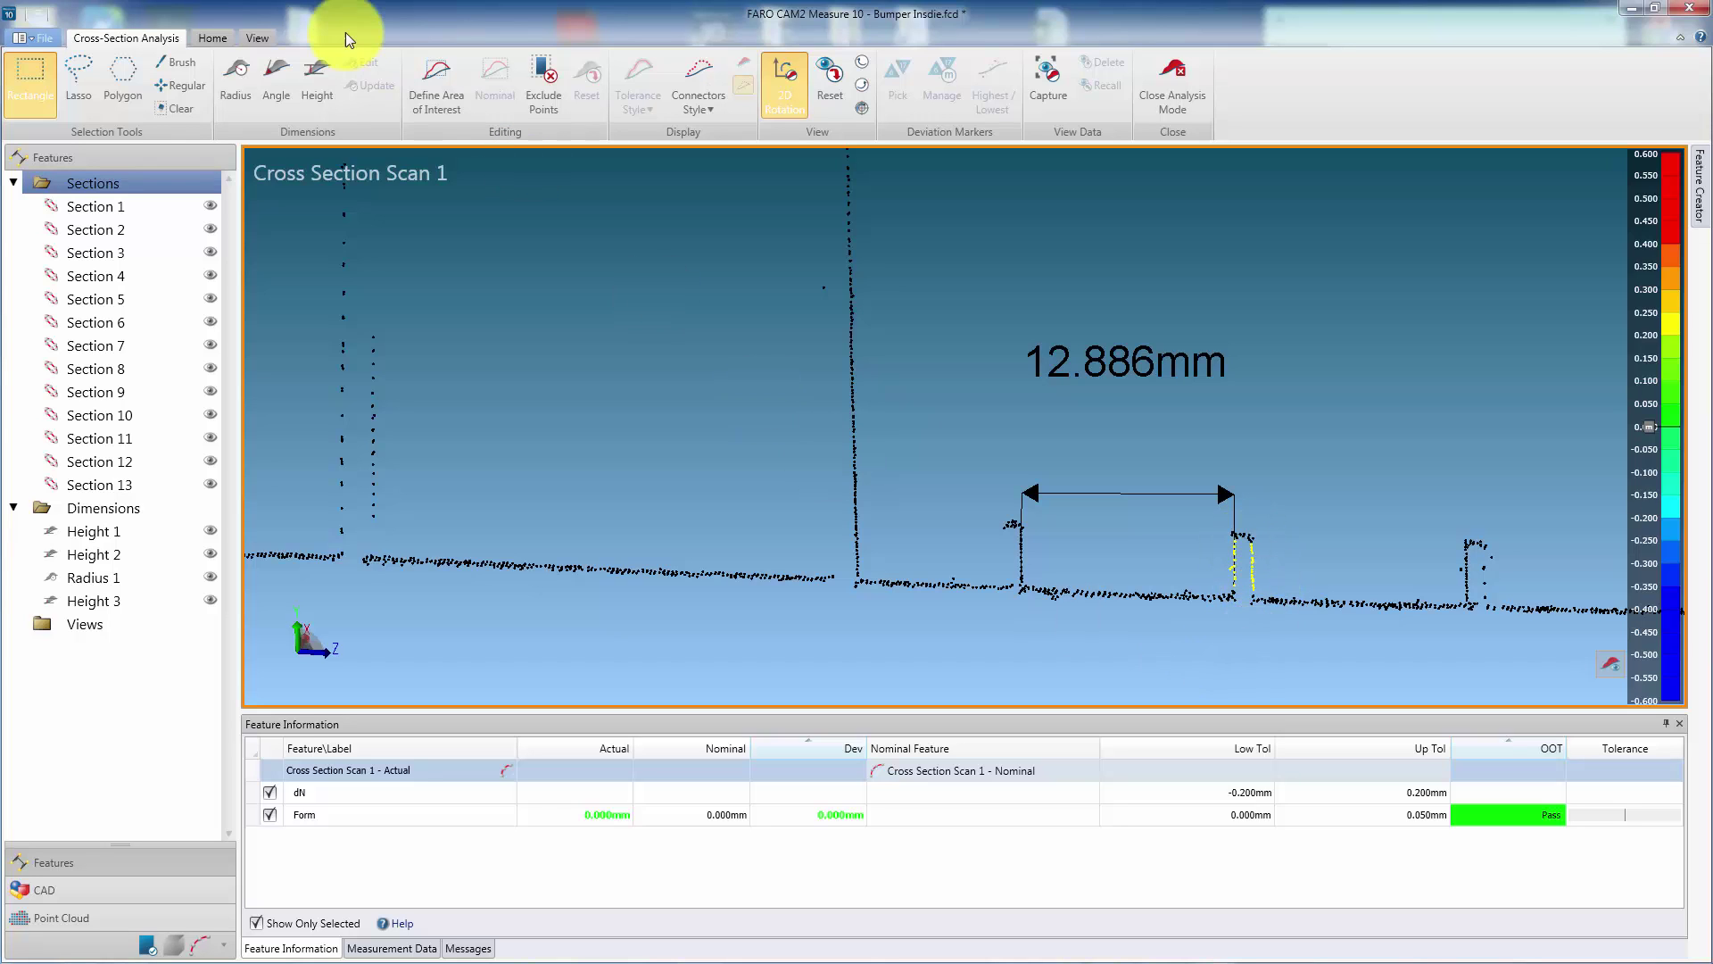
left_click(317, 86)
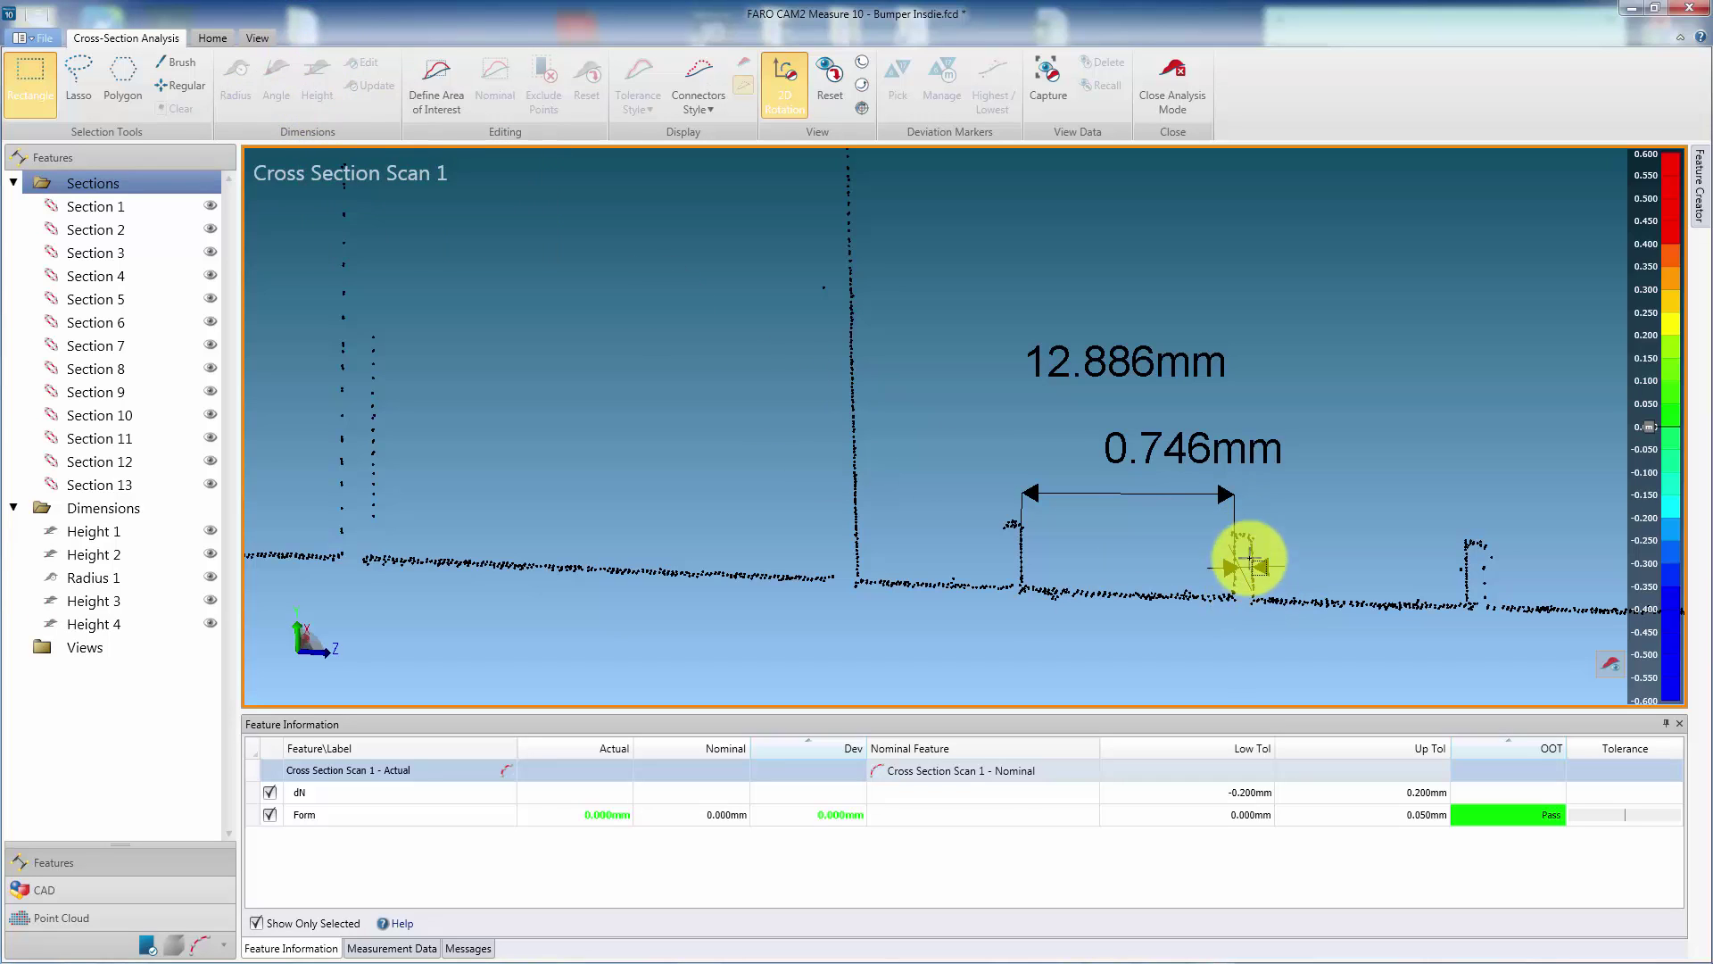
key("Escape")
scroll(1242, 518, "down", 3)
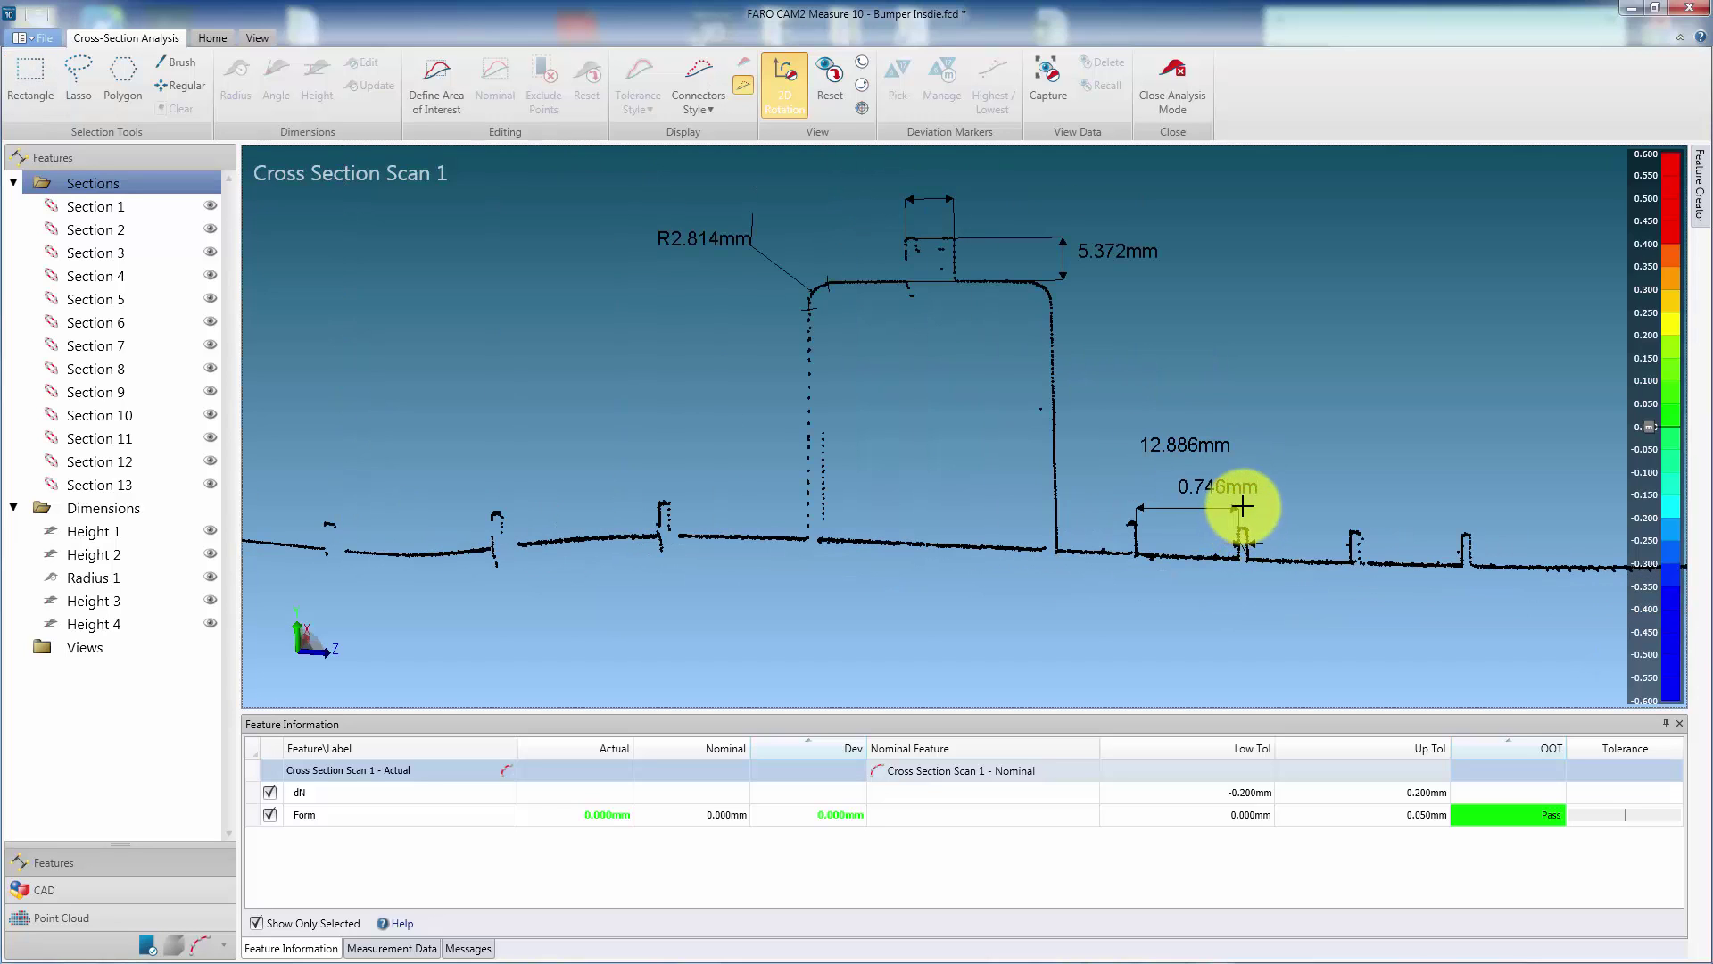
left_click_drag(1237, 487, 1246, 344)
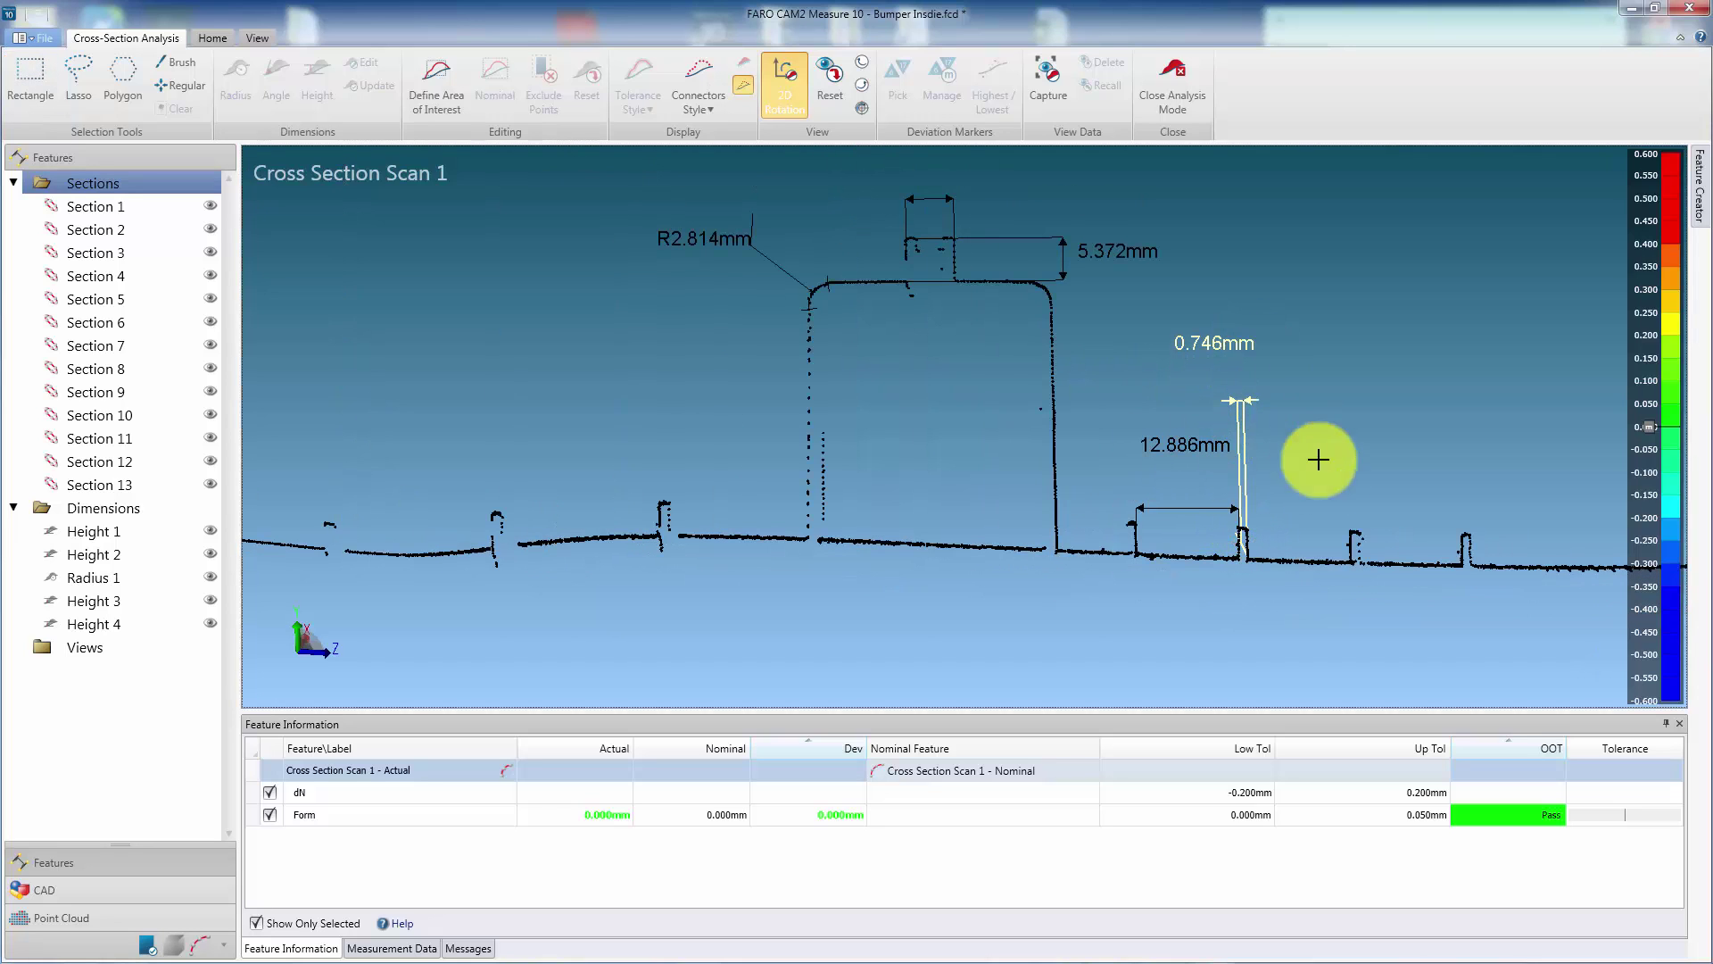
- Brush-select points on the bracket's right wall and the base line, and add an angle dimension between them inside the bracket
middle_click_drag(678, 545, 566, 562)
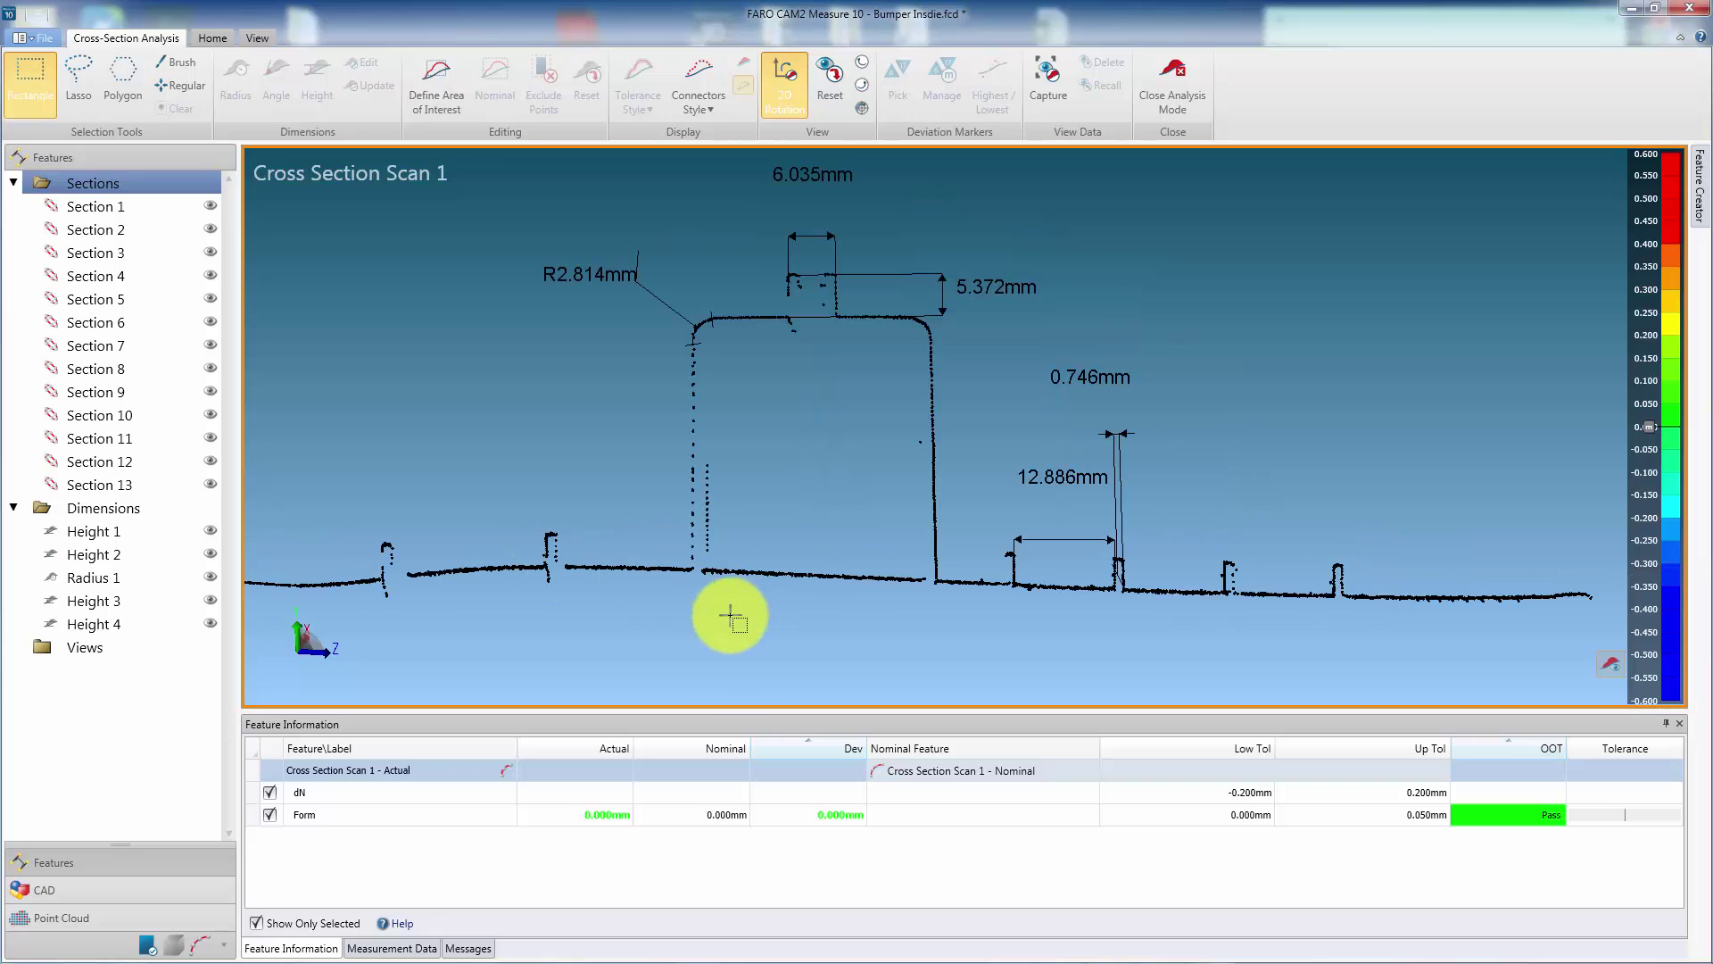
middle_click_drag(726, 612, 869, 643)
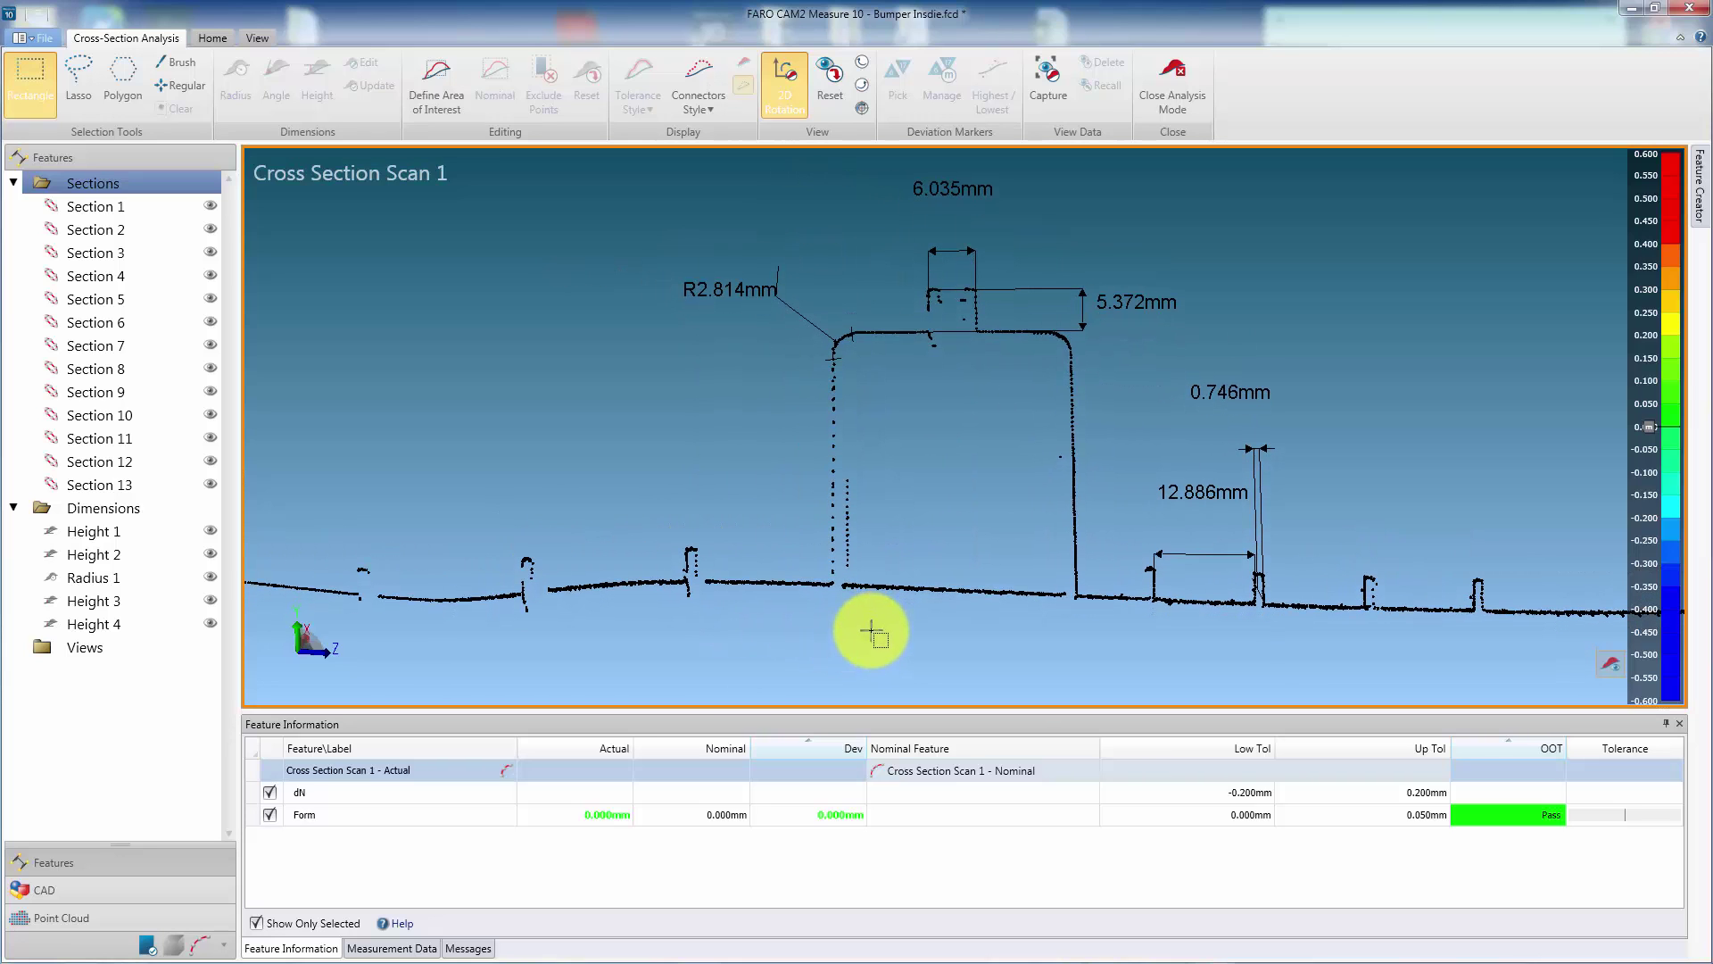
left_click(174, 62)
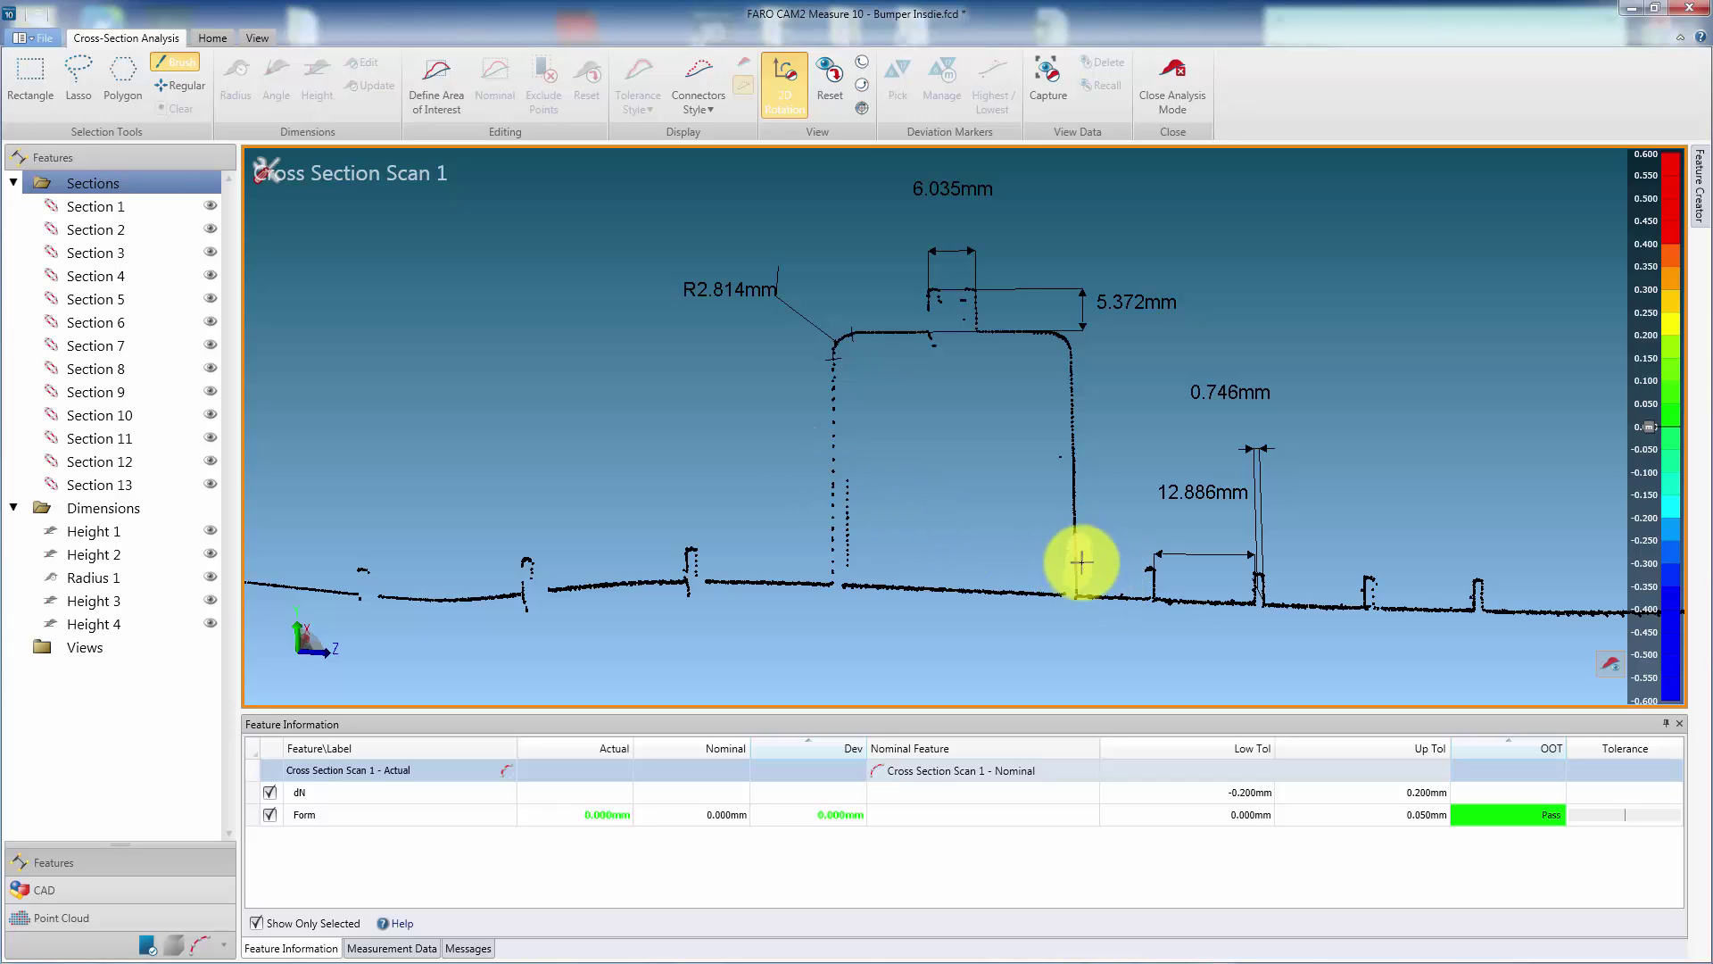
mouse_move(1079, 563)
left_mouse_down()
mouse_move(1077, 615)
mouse_move(1027, 622)
mouse_move(1042, 594)
mouse_move(992, 594)
left_mouse_up()
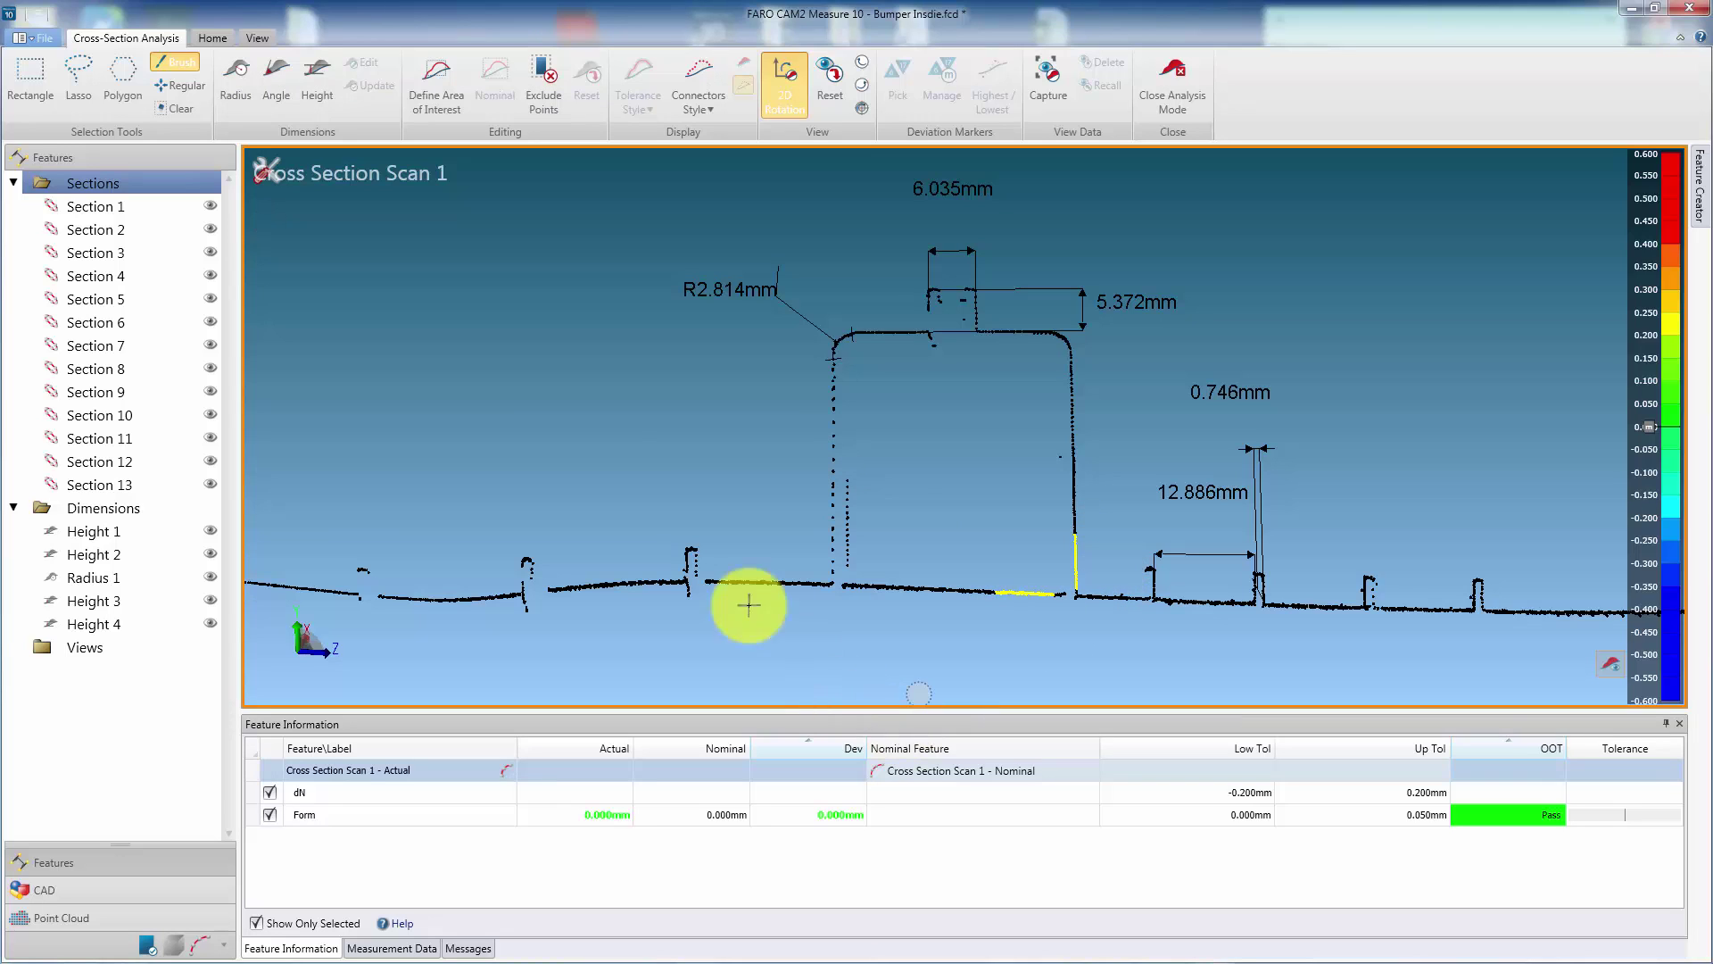
left_click(275, 89)
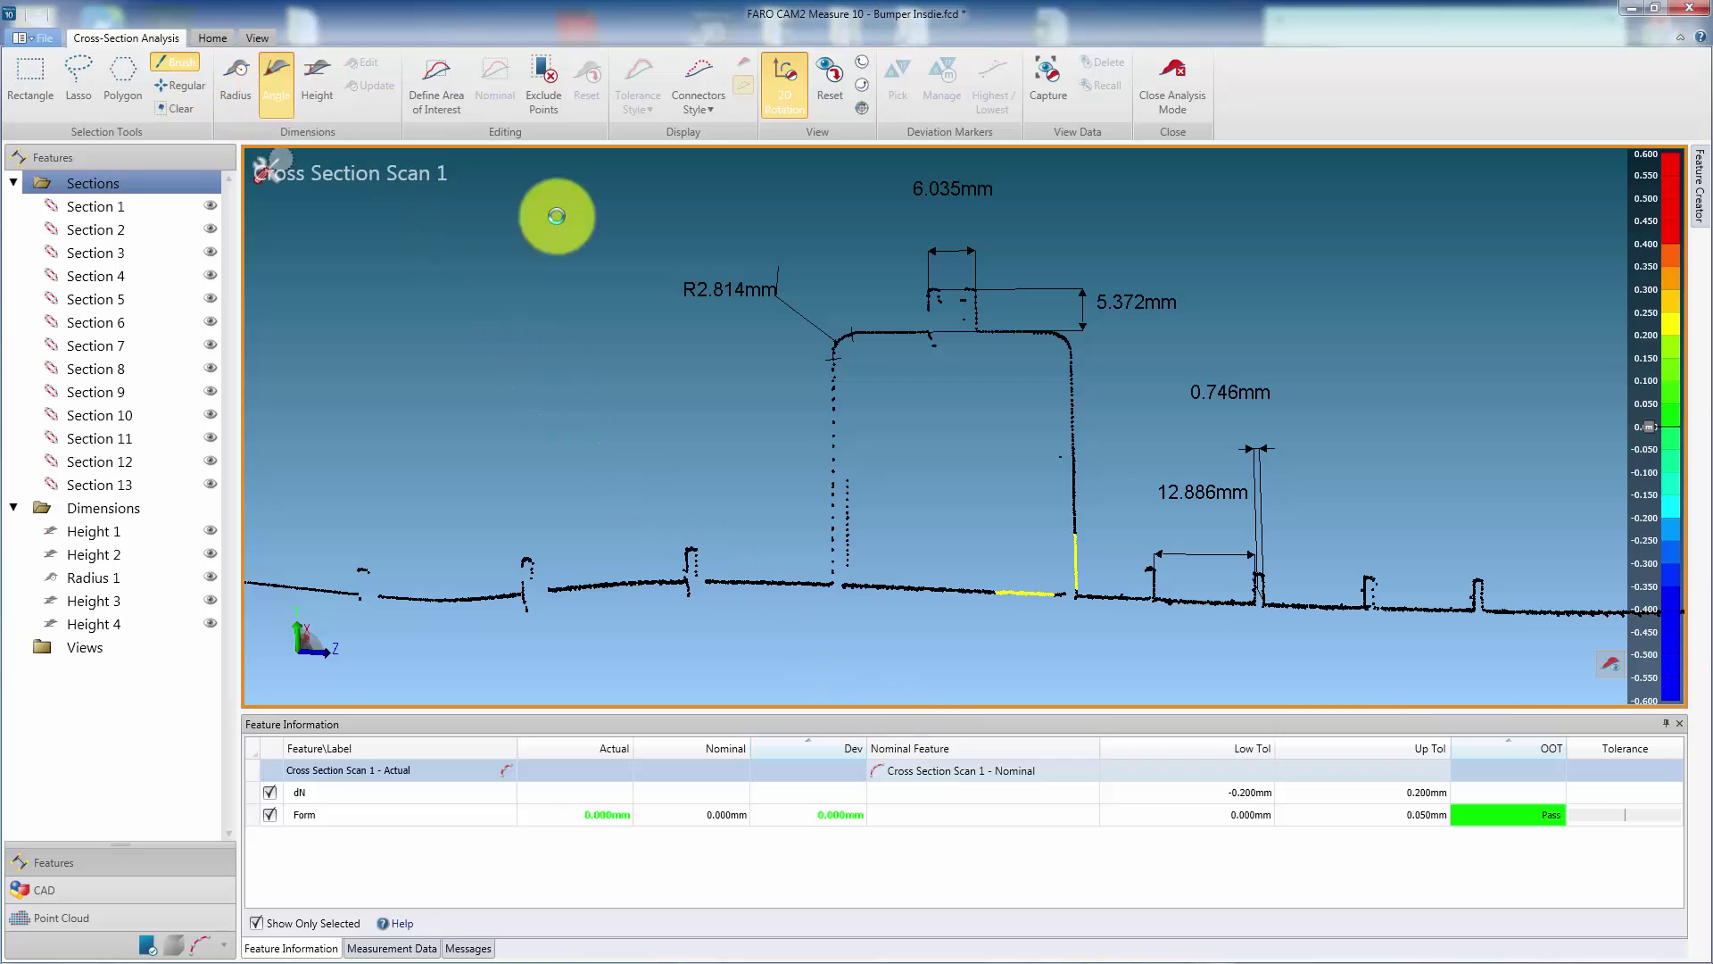
left_click(1046, 571)
left_click_drag(1020, 556, 943, 452)
left_click(1010, 652)
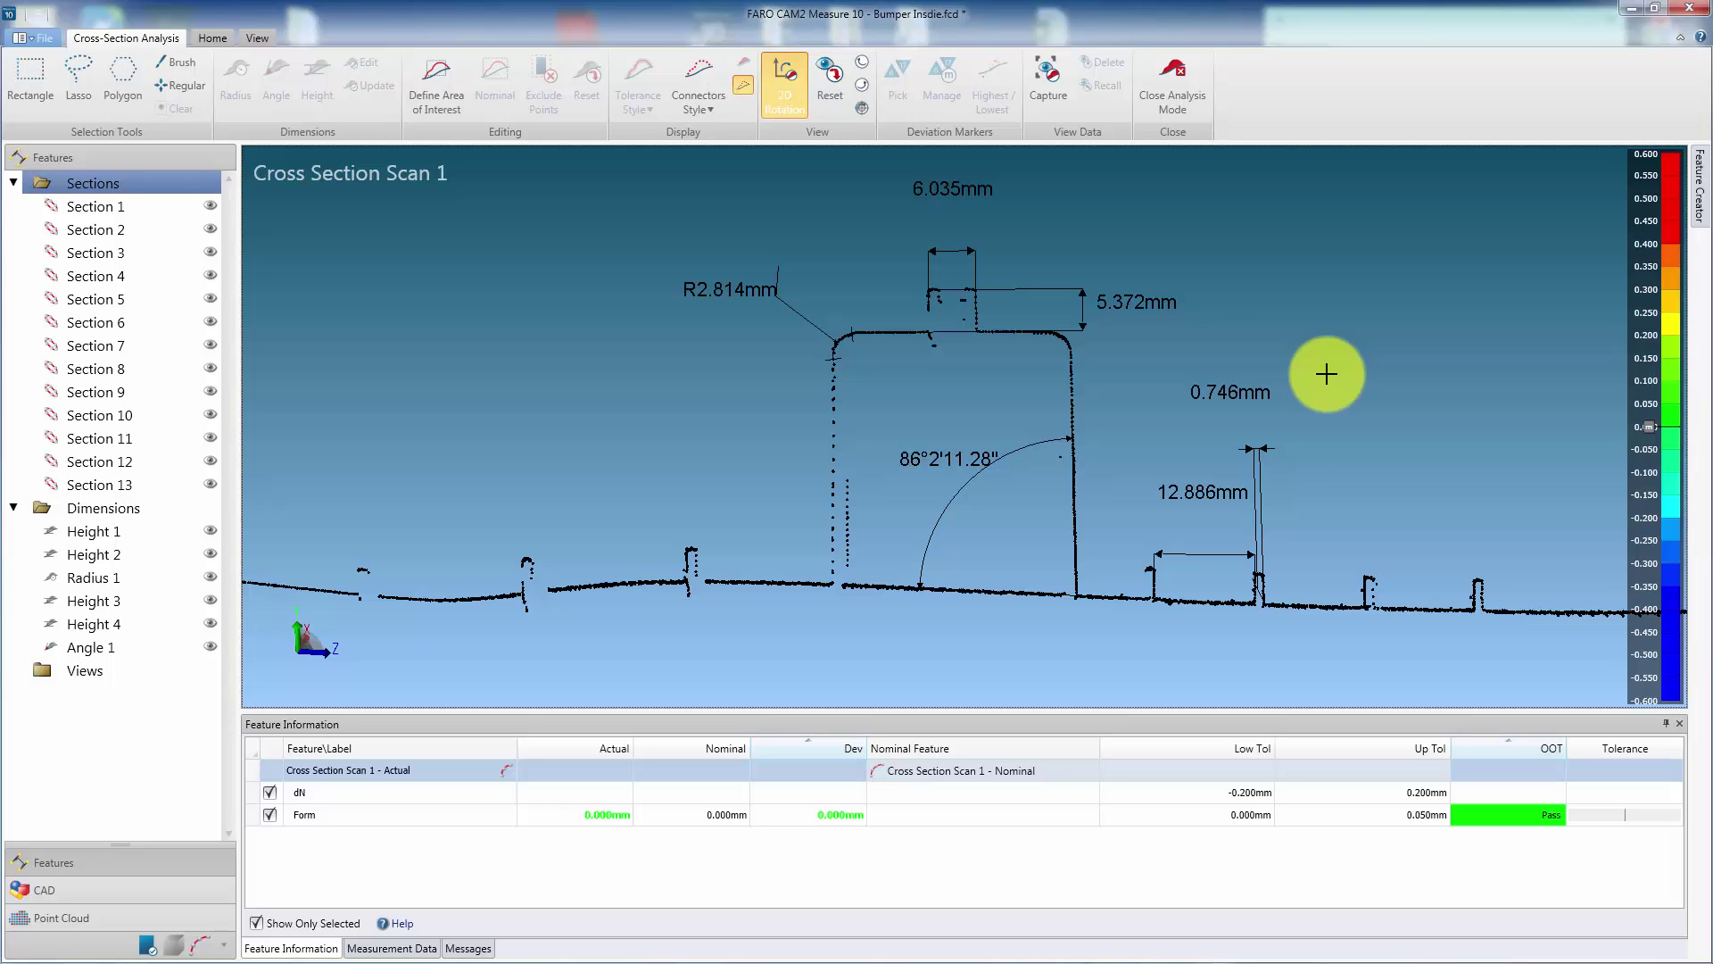
- Capture the dimensioned section as a saved view, change the zoom, and recall the saved view
left_click(1050, 84)
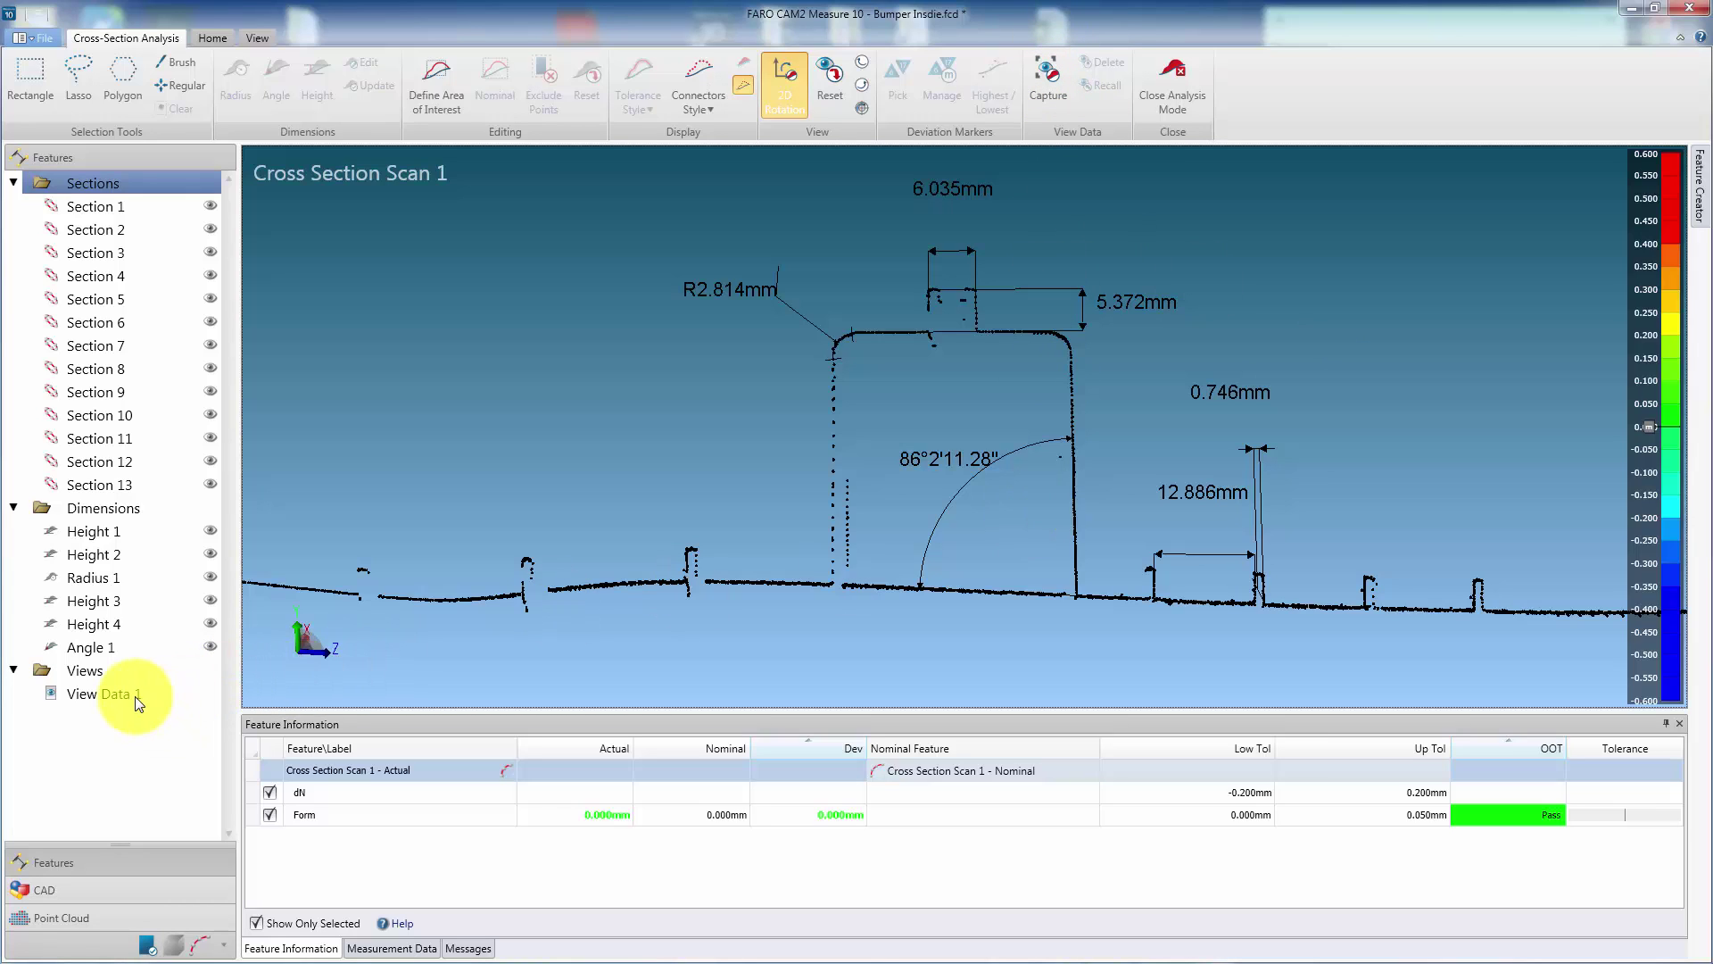
scroll(571, 589, "down", 5)
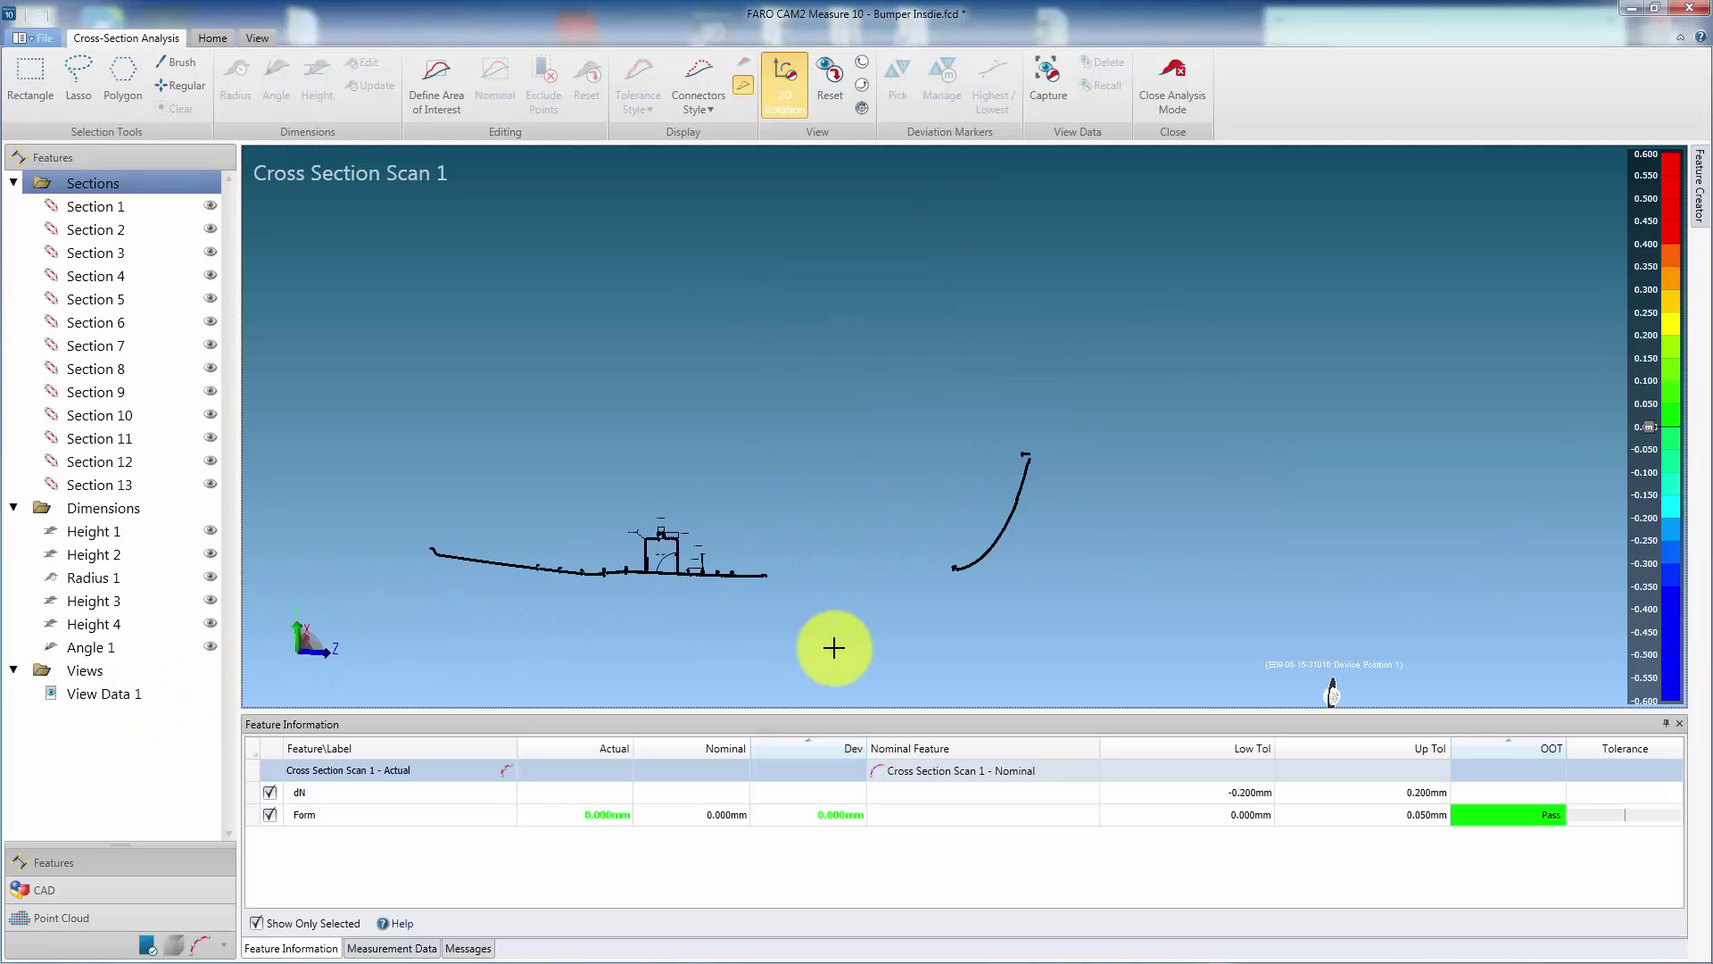
left_click(116, 689)
right_click(117, 689)
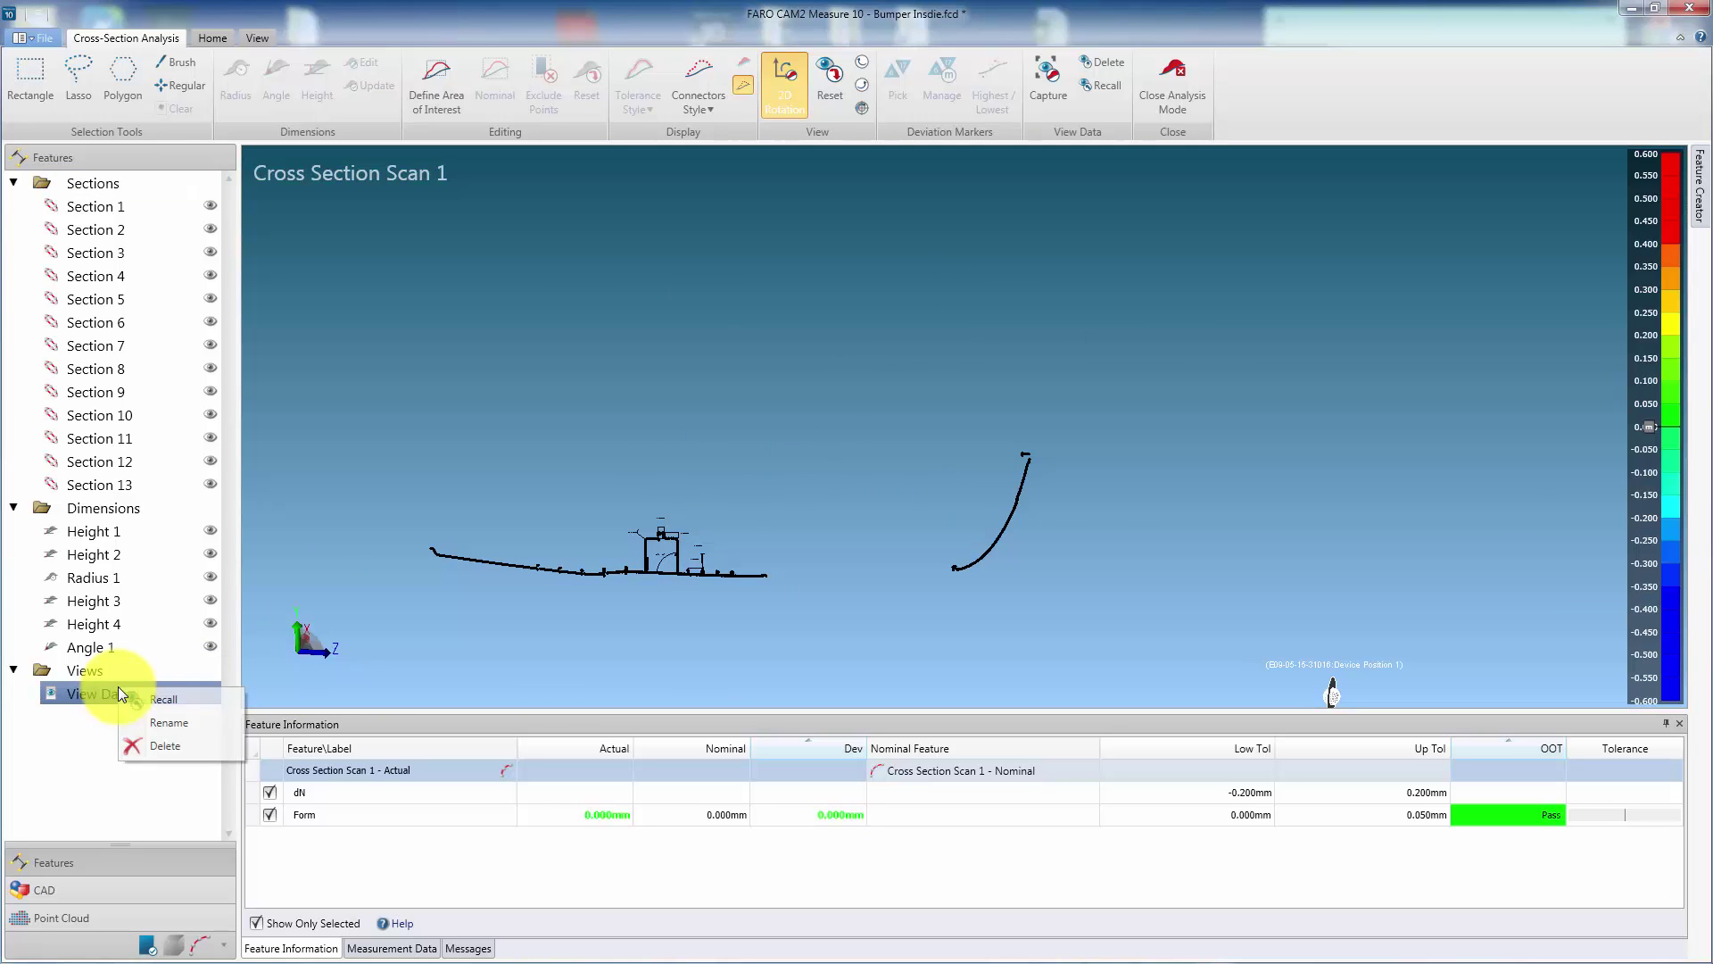
left_click(170, 701)
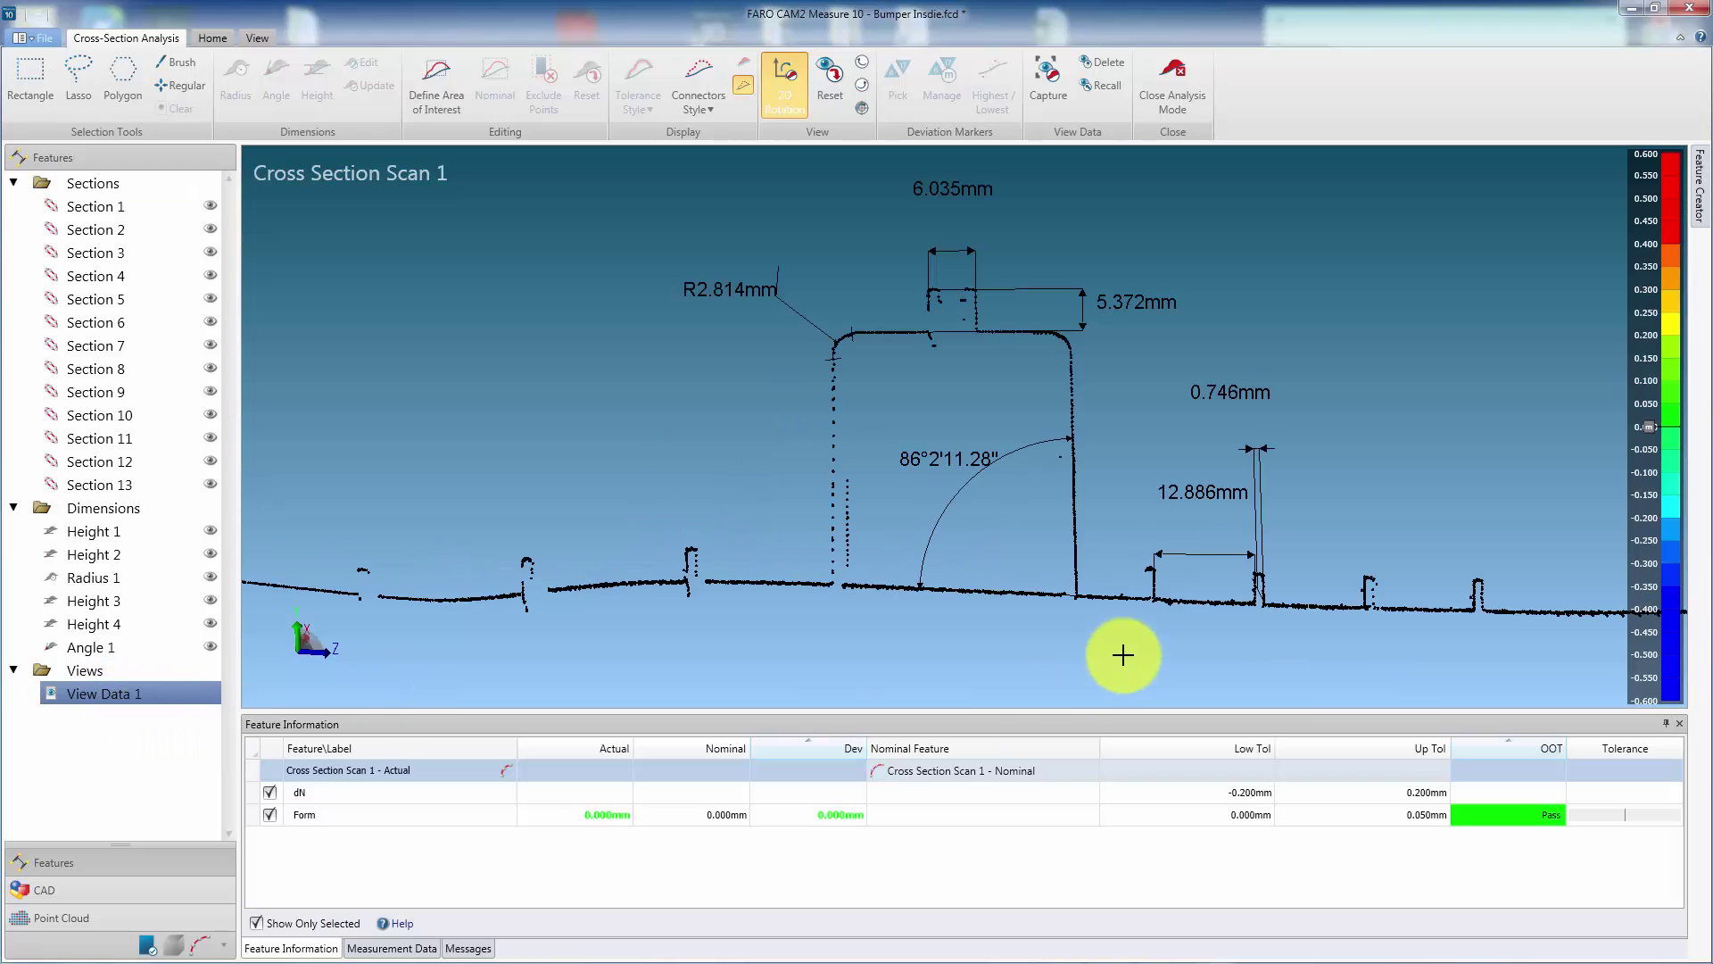
- Rectangle-select the bracket's top surface and the short flange at the far end of the curved profile, and add a height dimension between them
scroll(1160, 659, "down", 2)
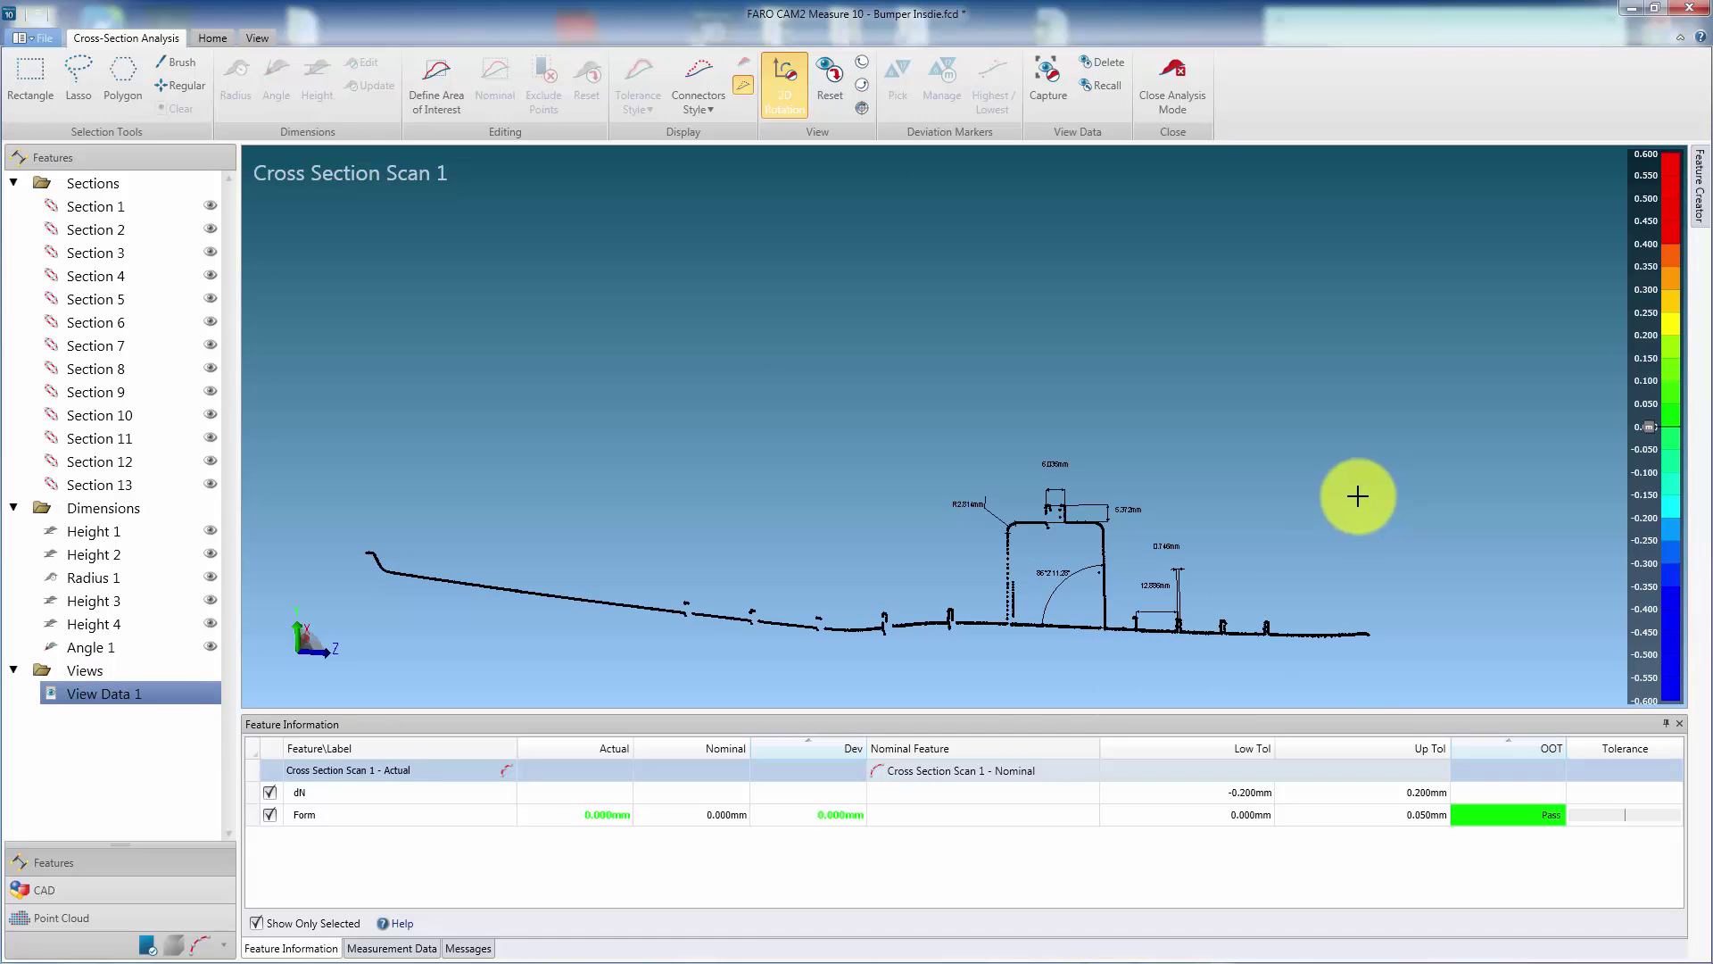
scroll(1250, 473, "down", 3)
scroll(1075, 491, "down", 3)
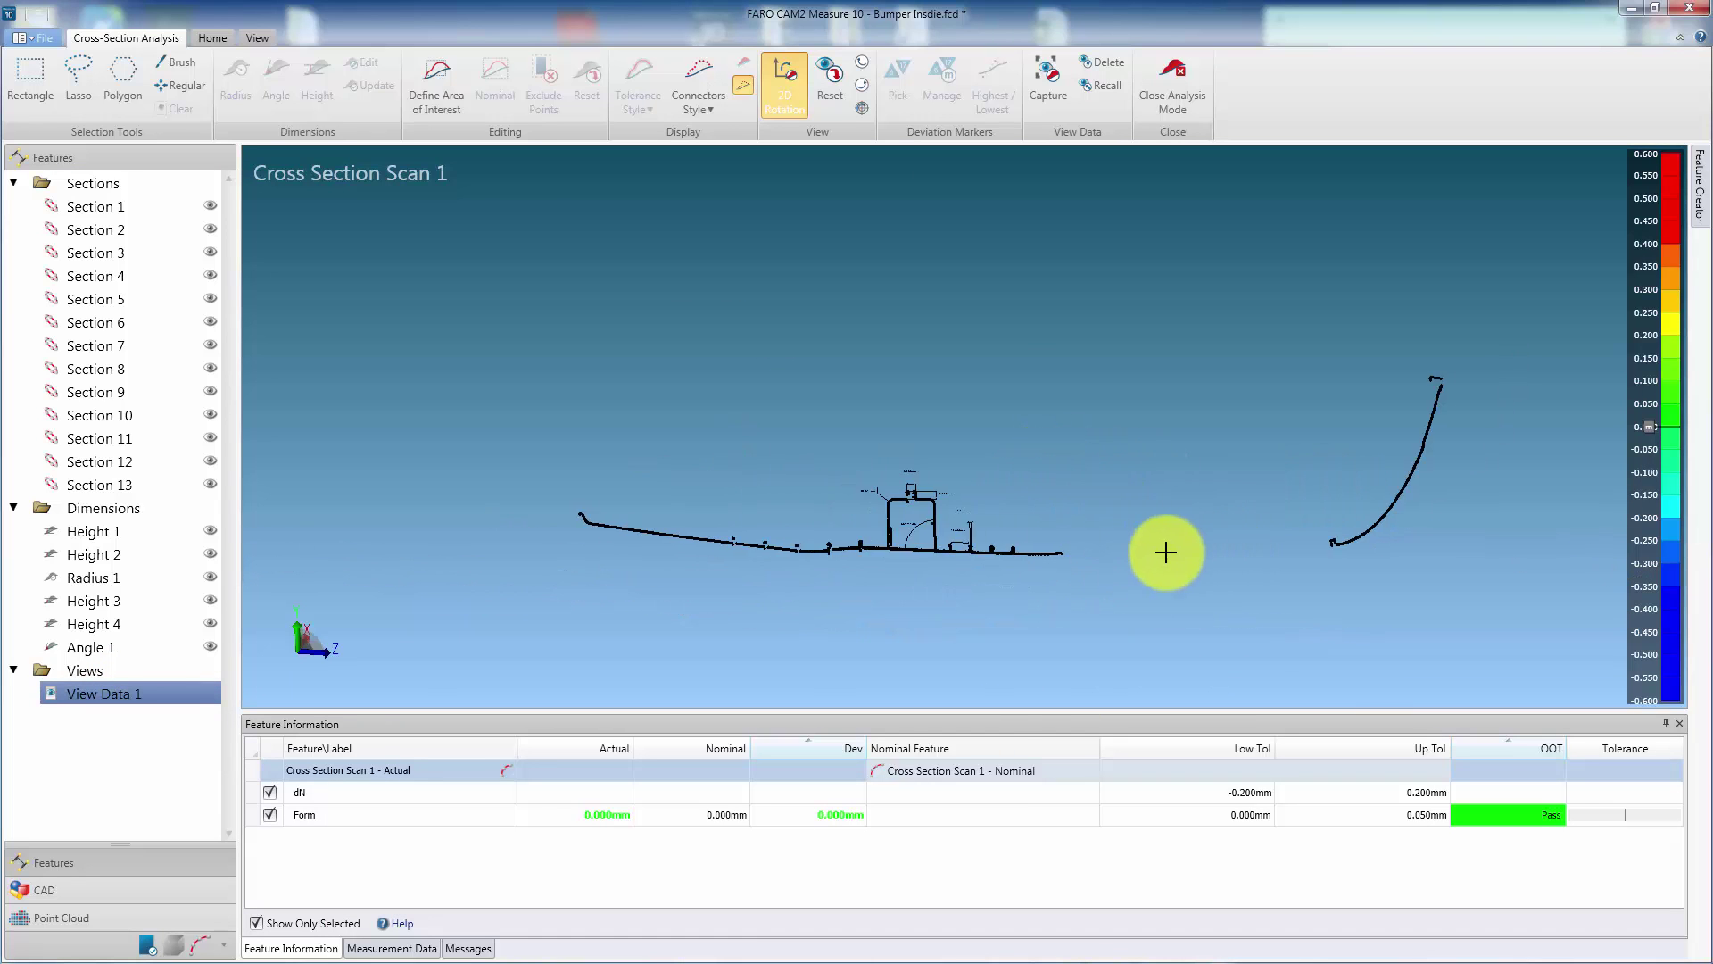
scroll(982, 565, "up", 2)
scroll(981, 565, "up", 1)
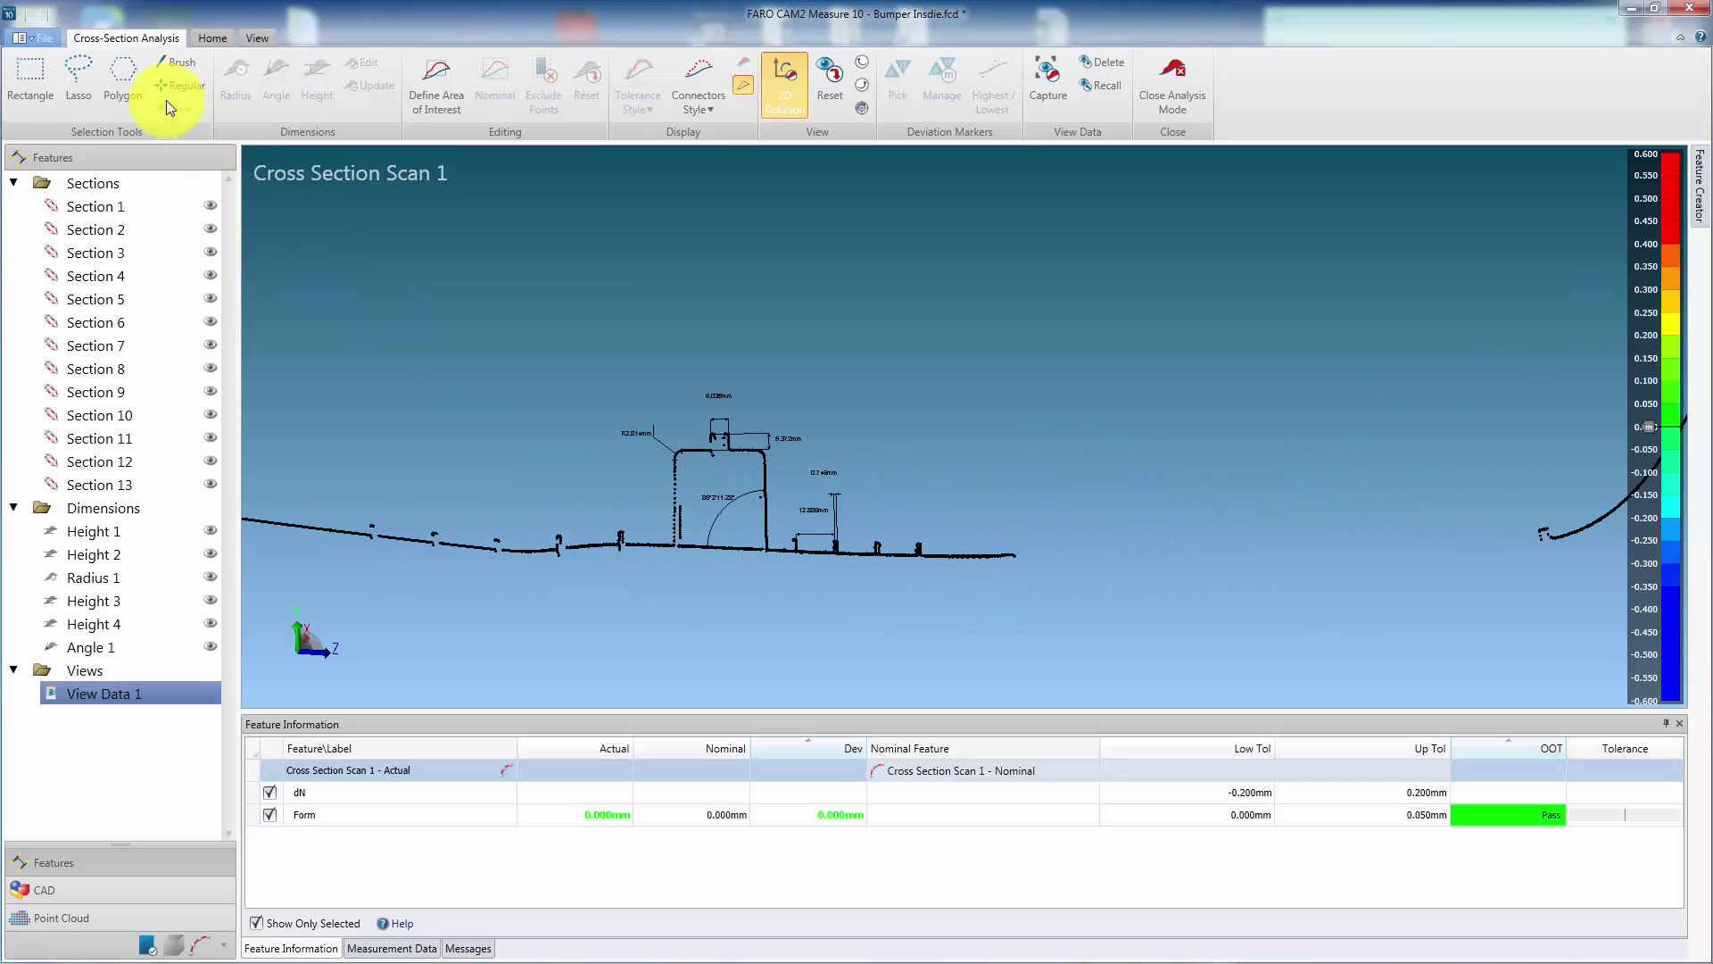
left_click(30, 78)
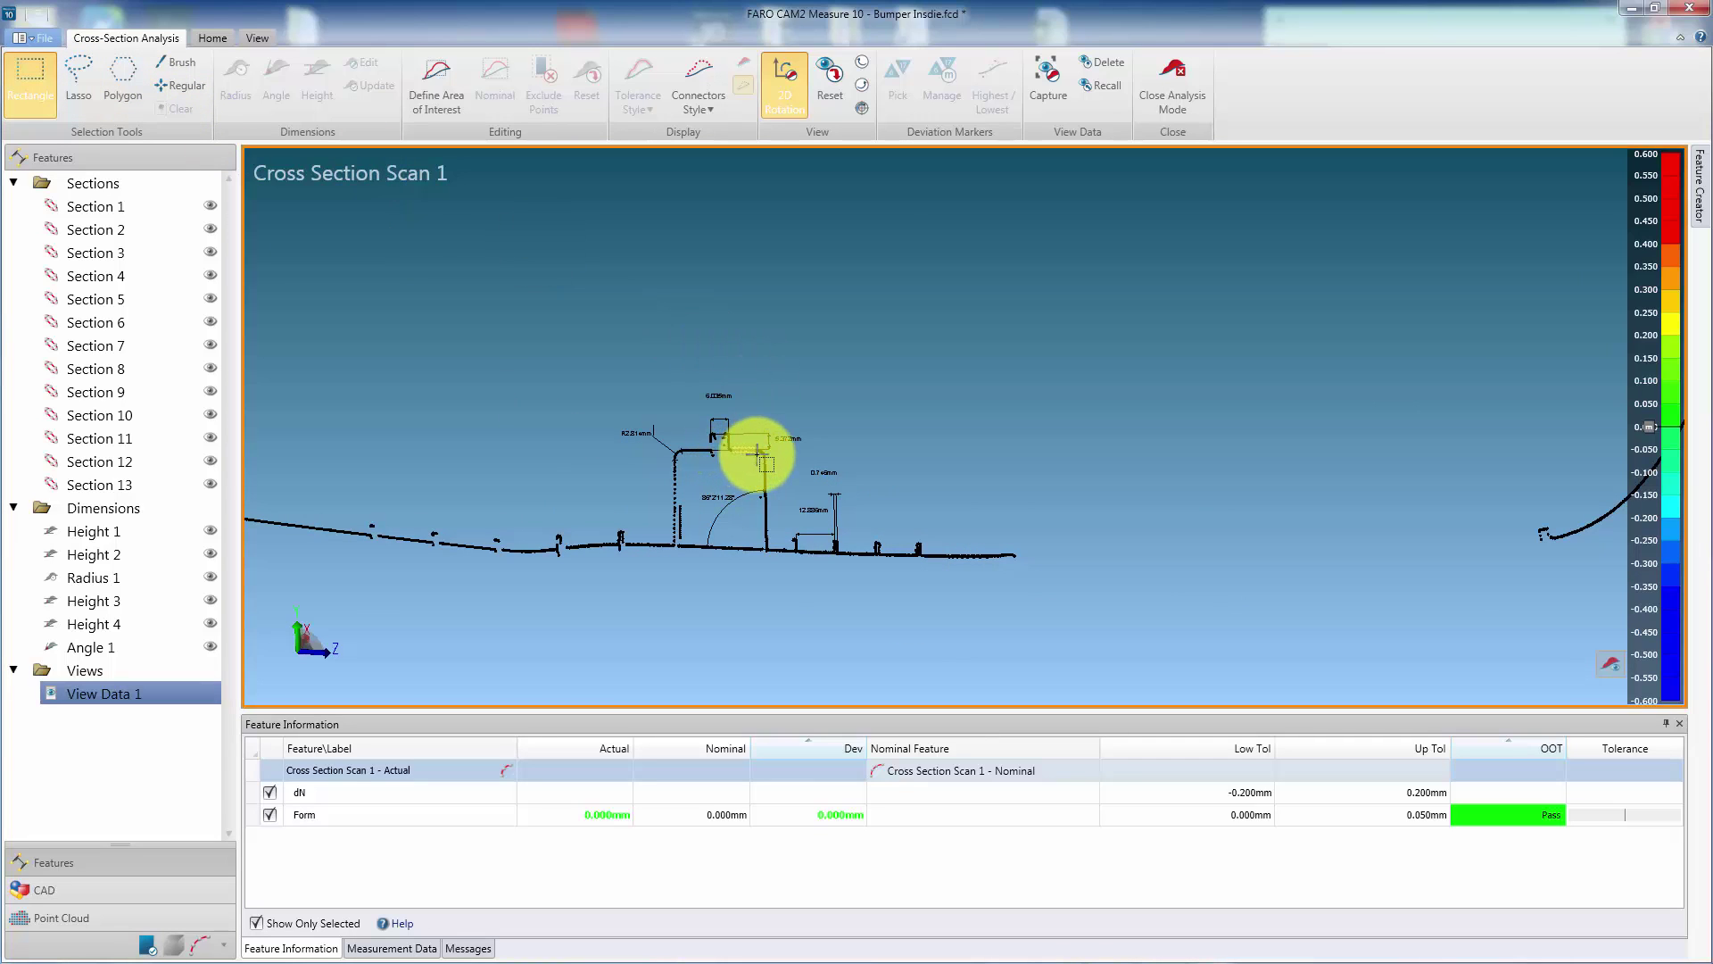
left_click_drag(758, 455, 763, 457)
scroll(1114, 479, "down", 3)
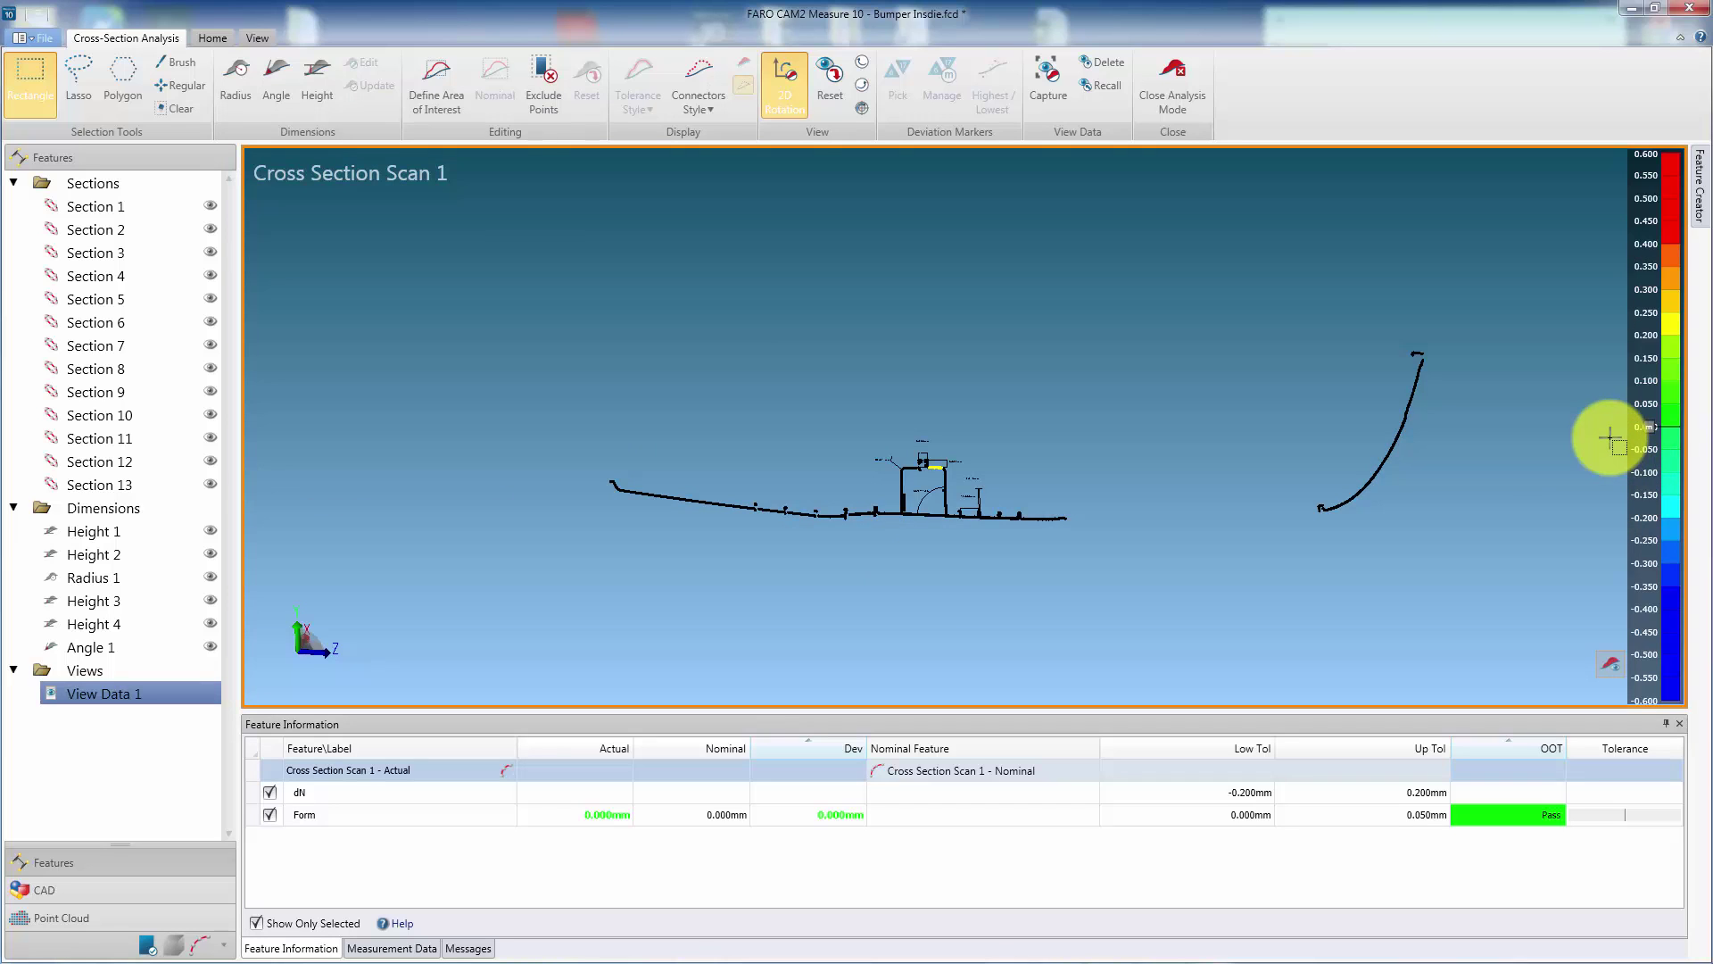
scroll(1424, 353, "up", 3)
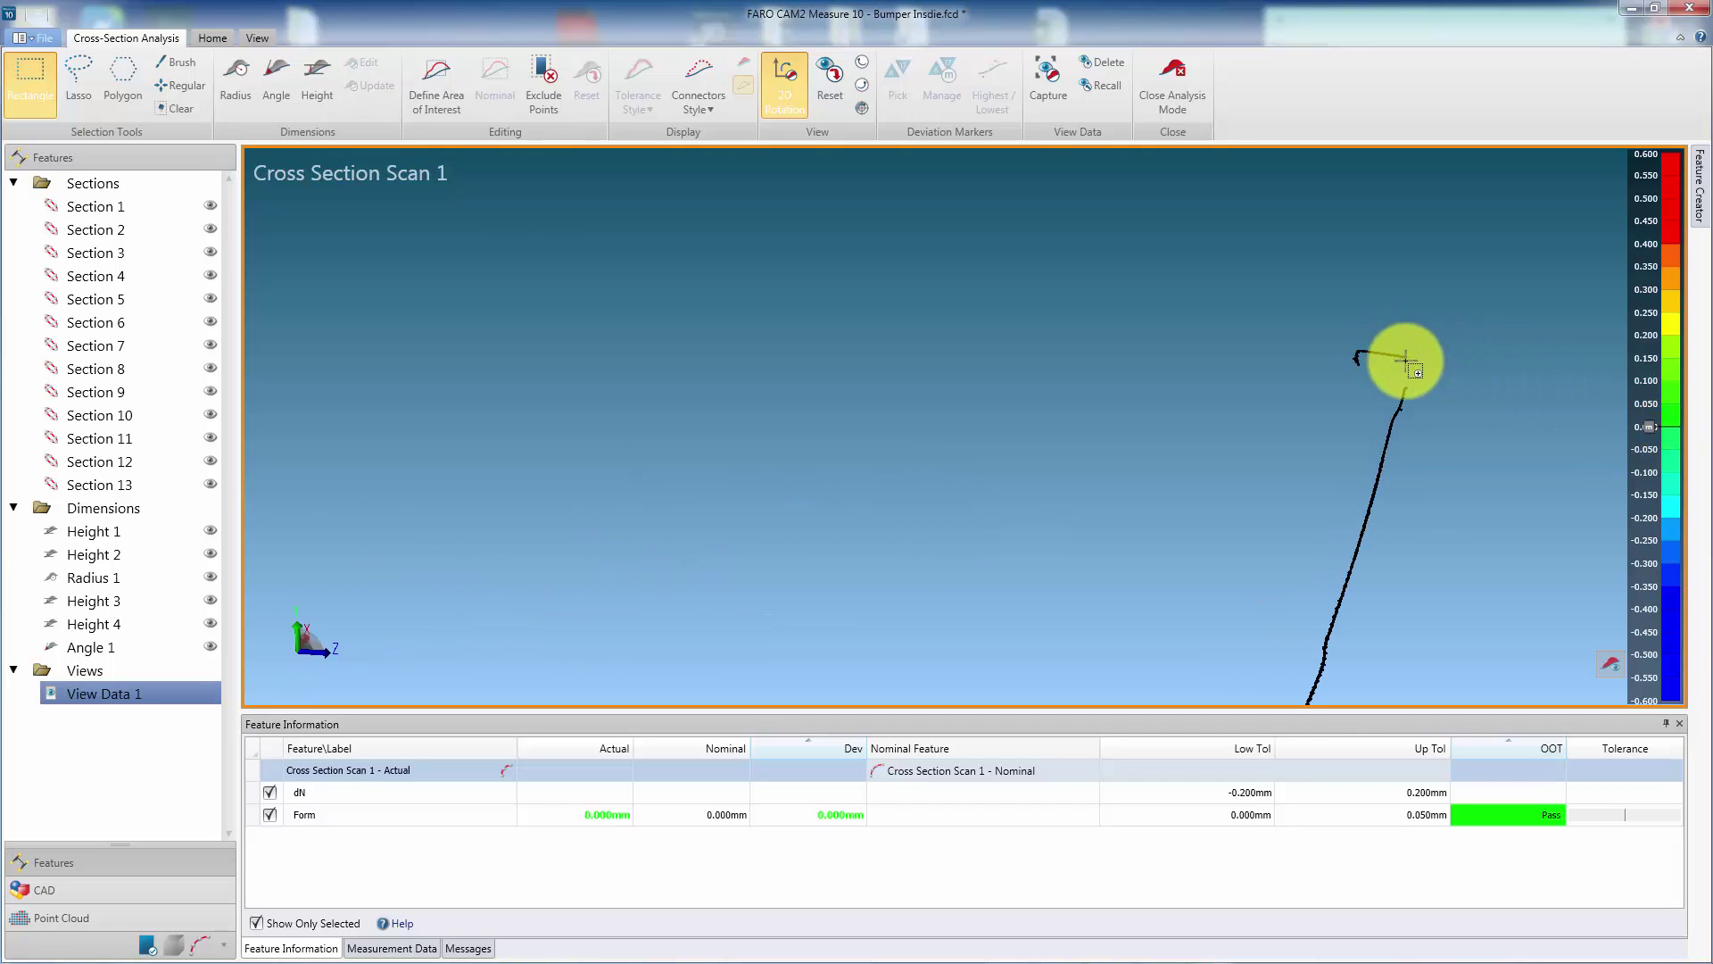
left_click_drag(1405, 360, 1358, 333)
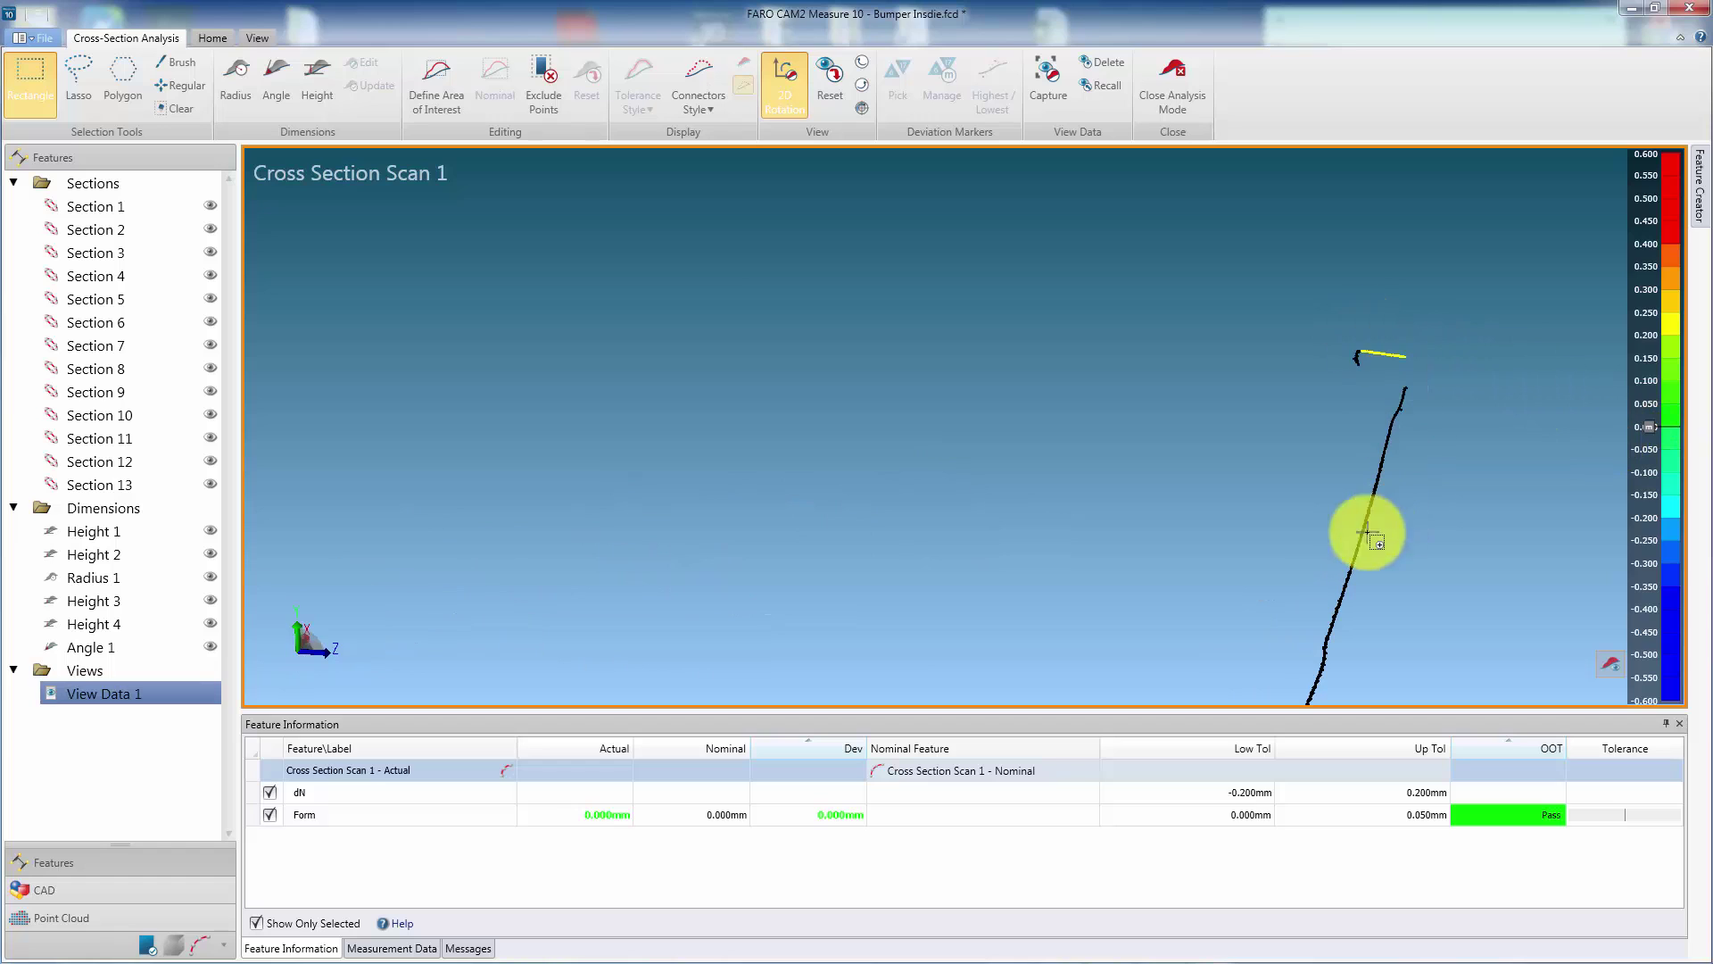
left_click(336, 70)
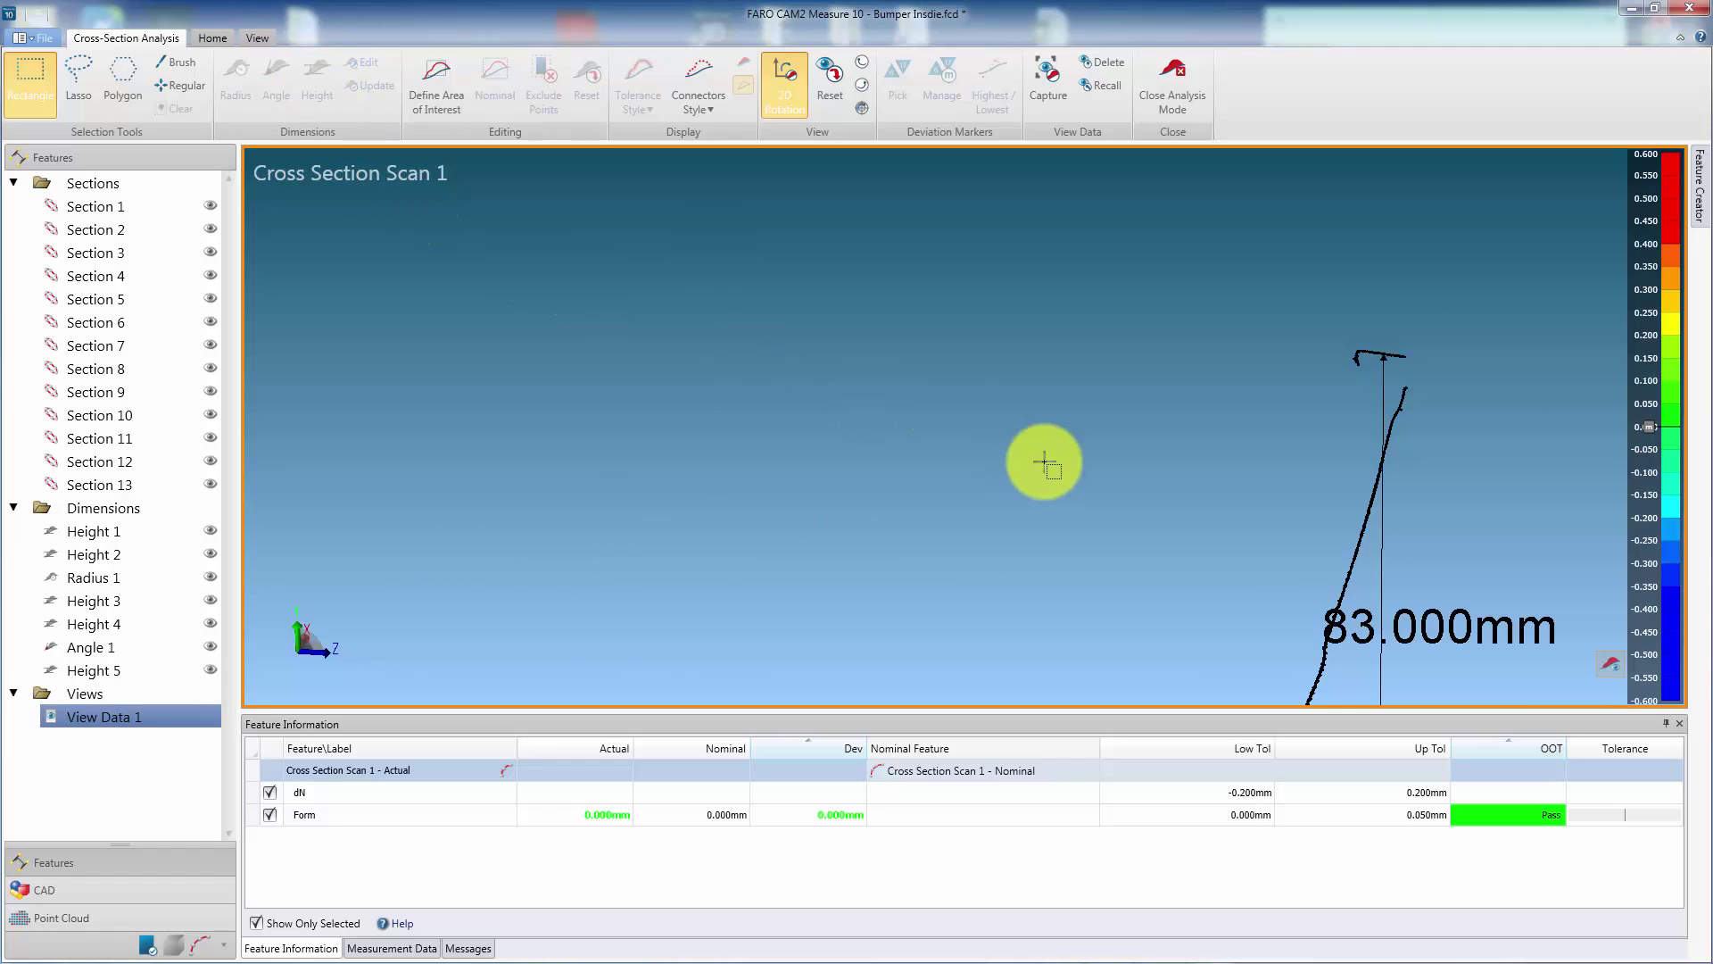
- Move the new height dimension's label into the open gap between the bracket and the curved profile
scroll(1098, 472, "down", 4)
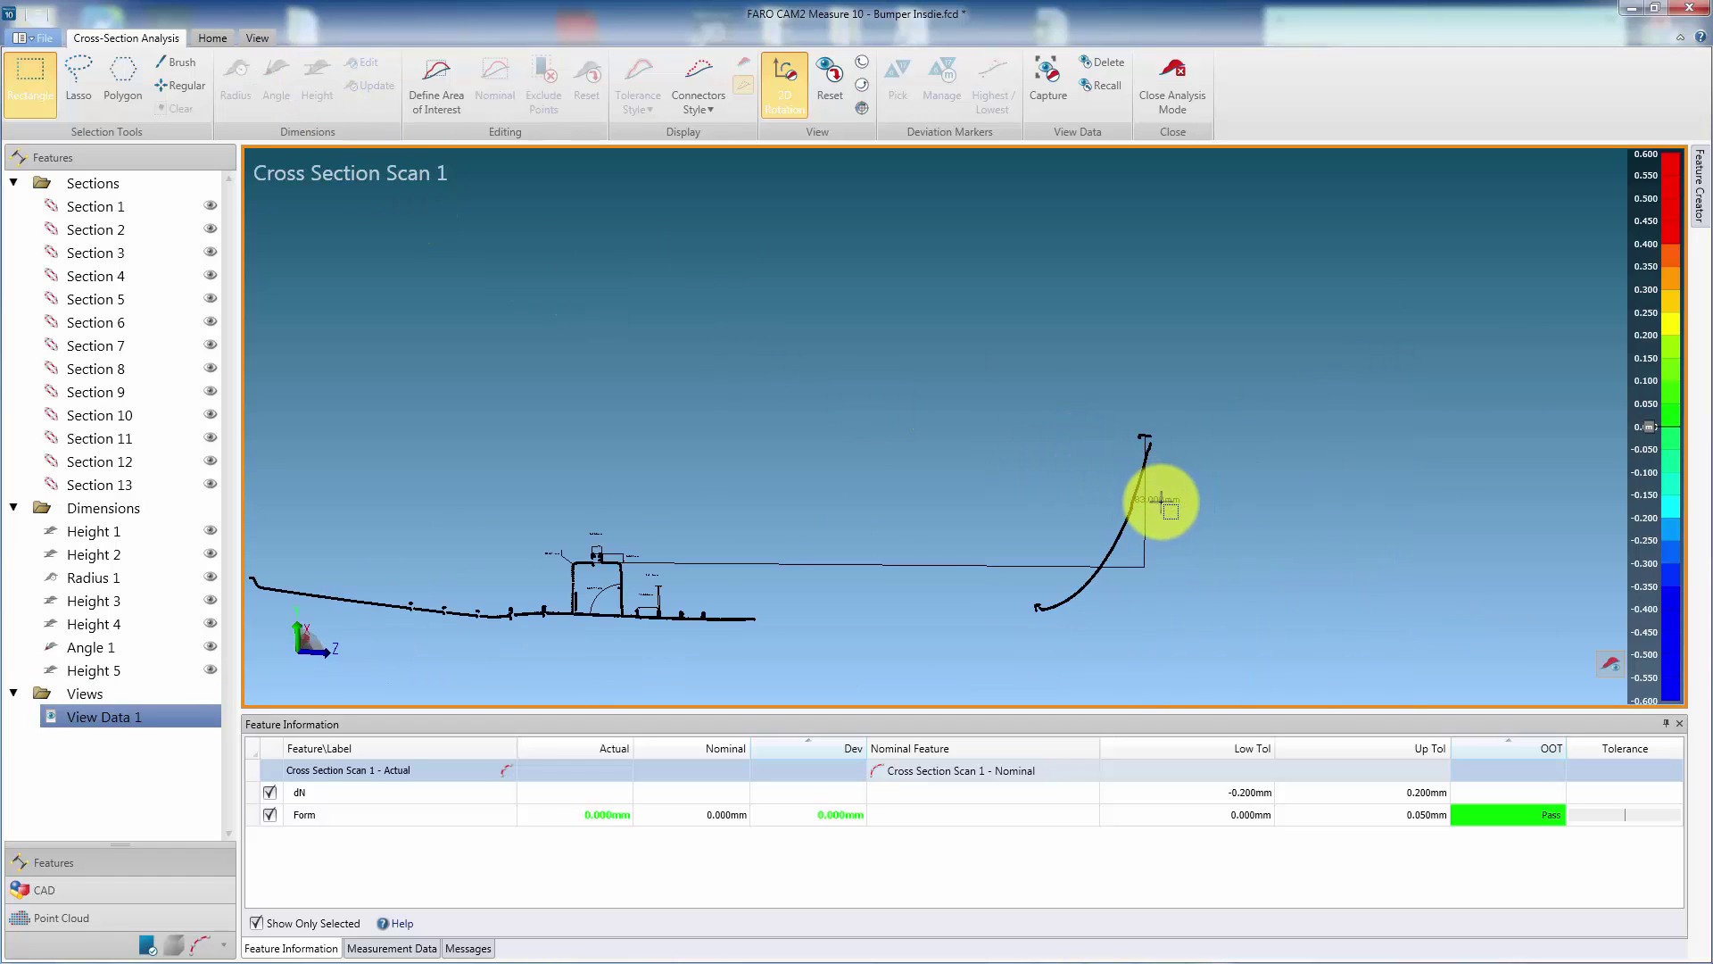
left_click_drag(1161, 502, 860, 492)
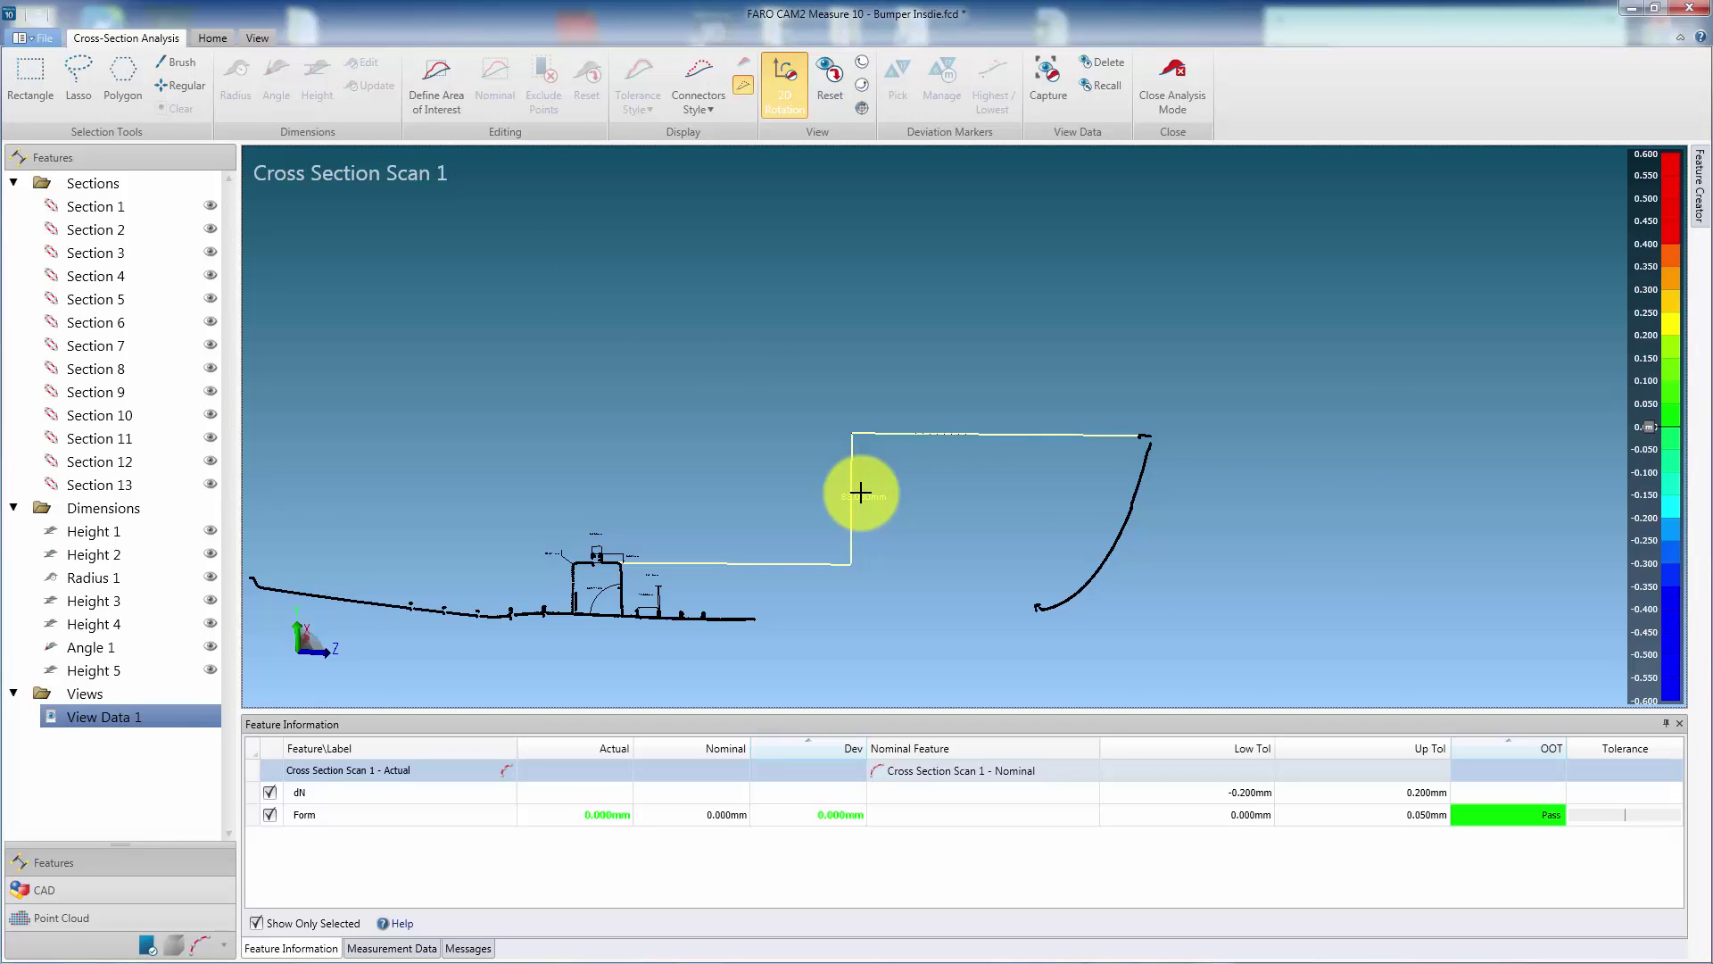
scroll(875, 601, "up", 5)
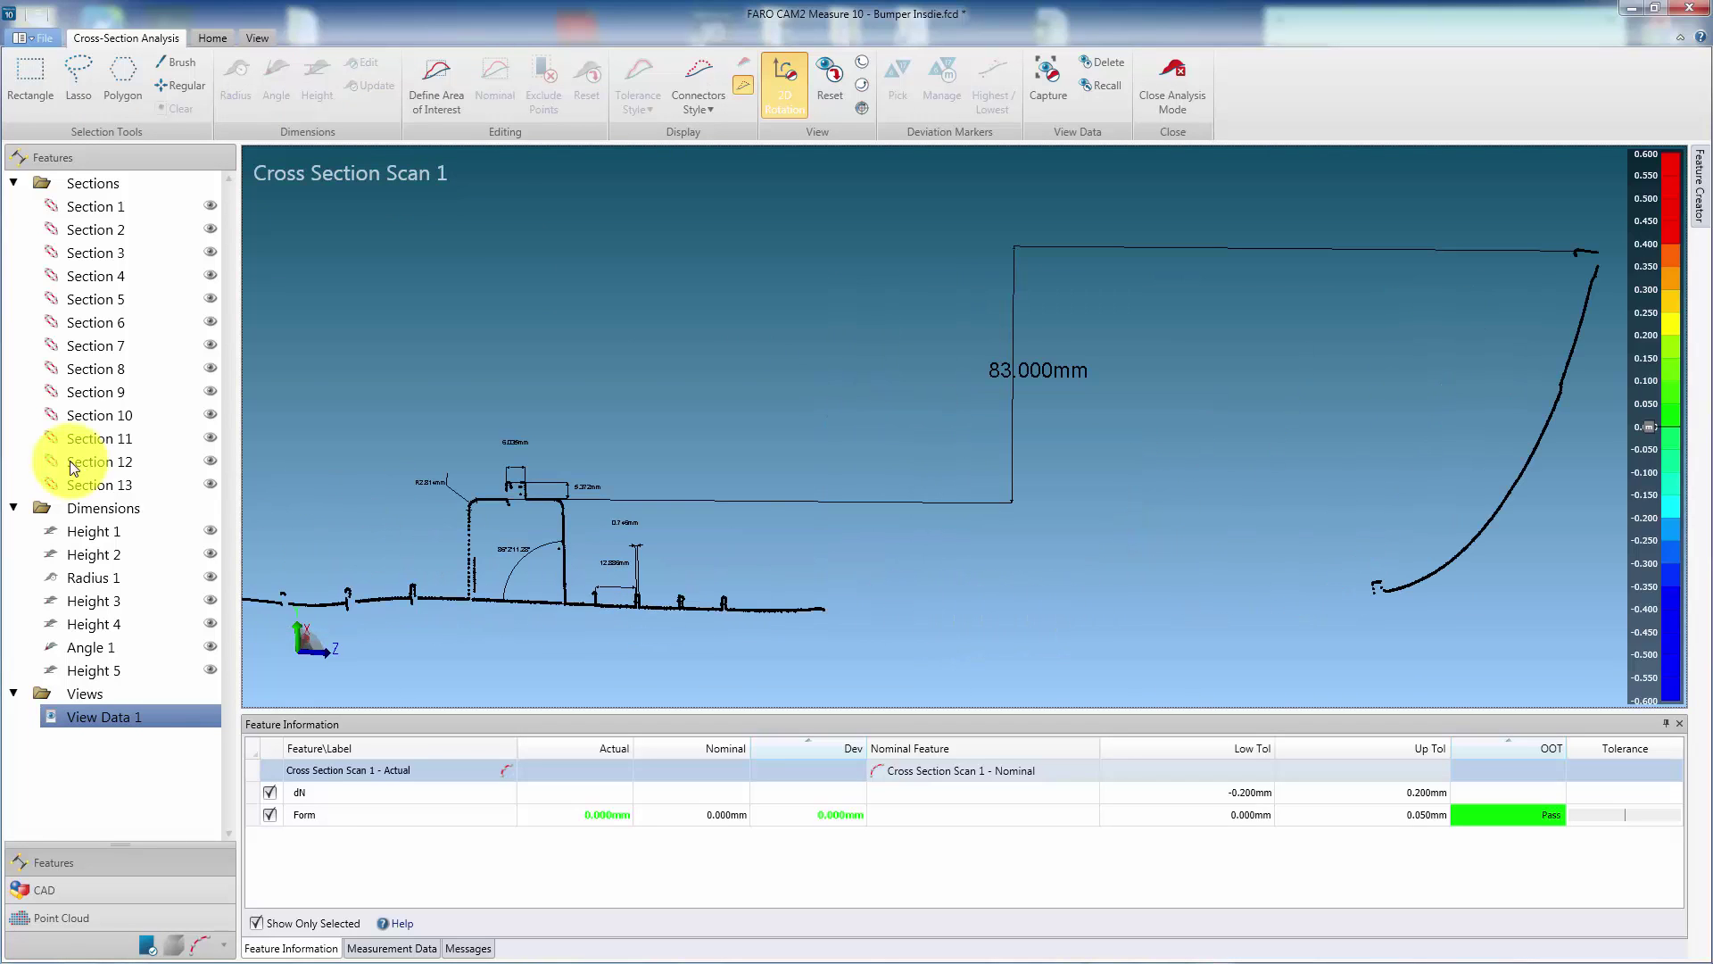
- Hide all dimensions except Height 5 and capture the section as a second saved view
left_click(211, 532)
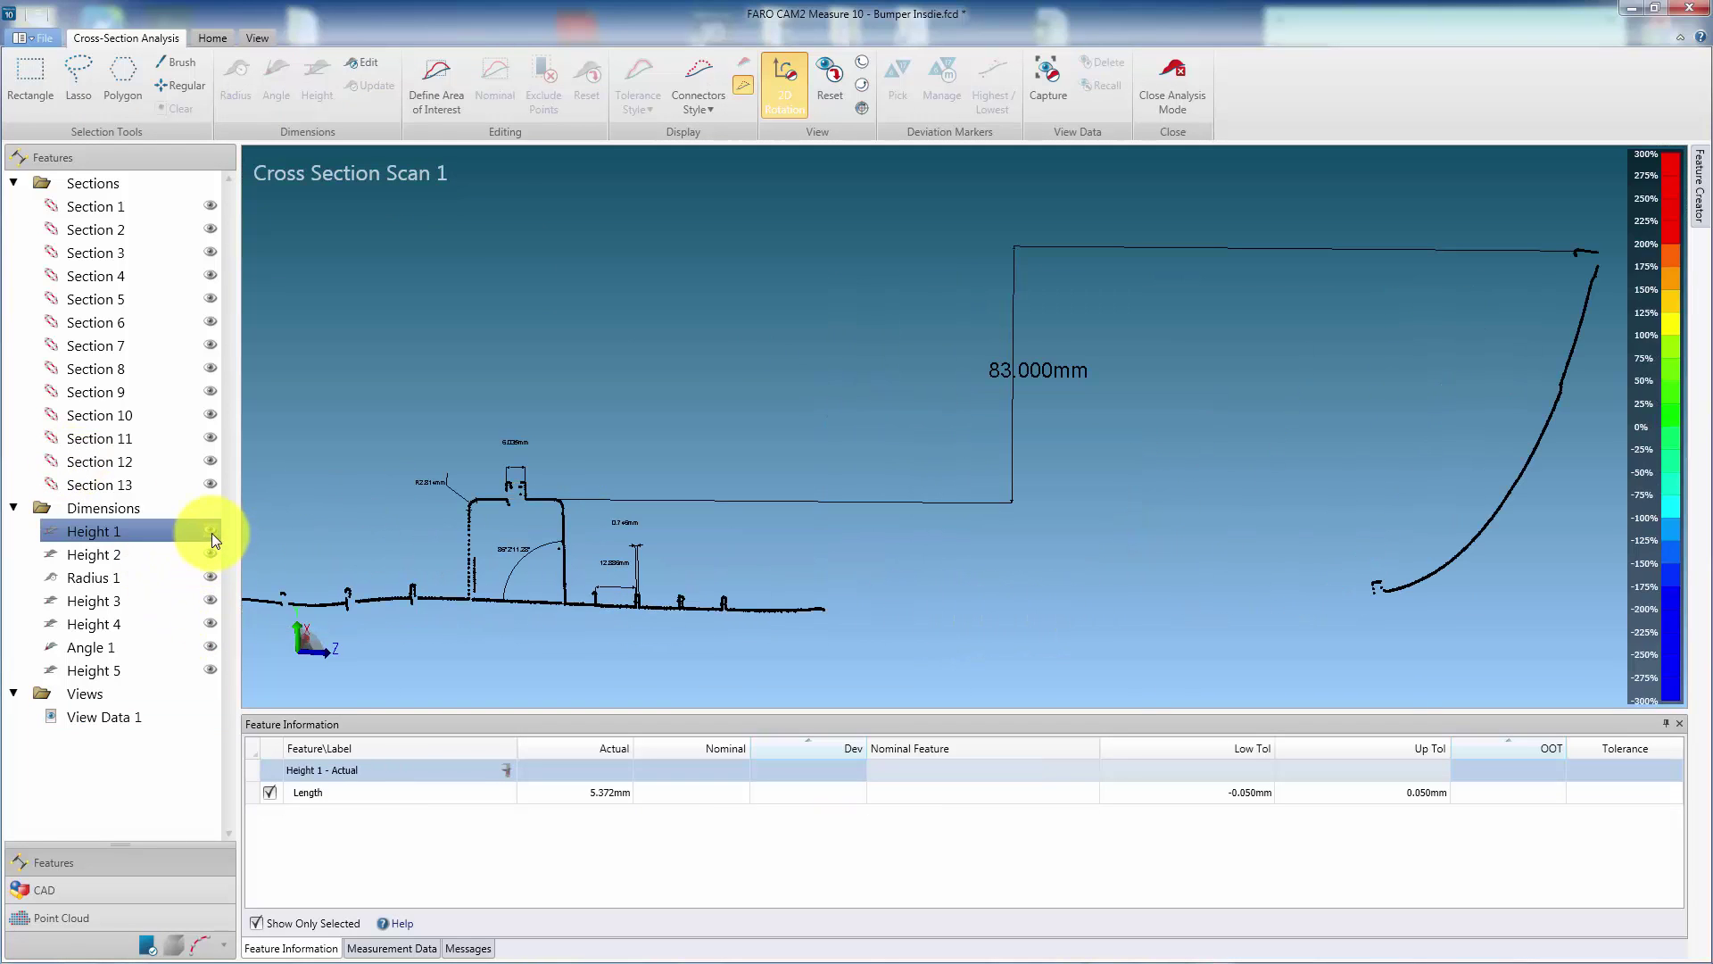
left_click(211, 554)
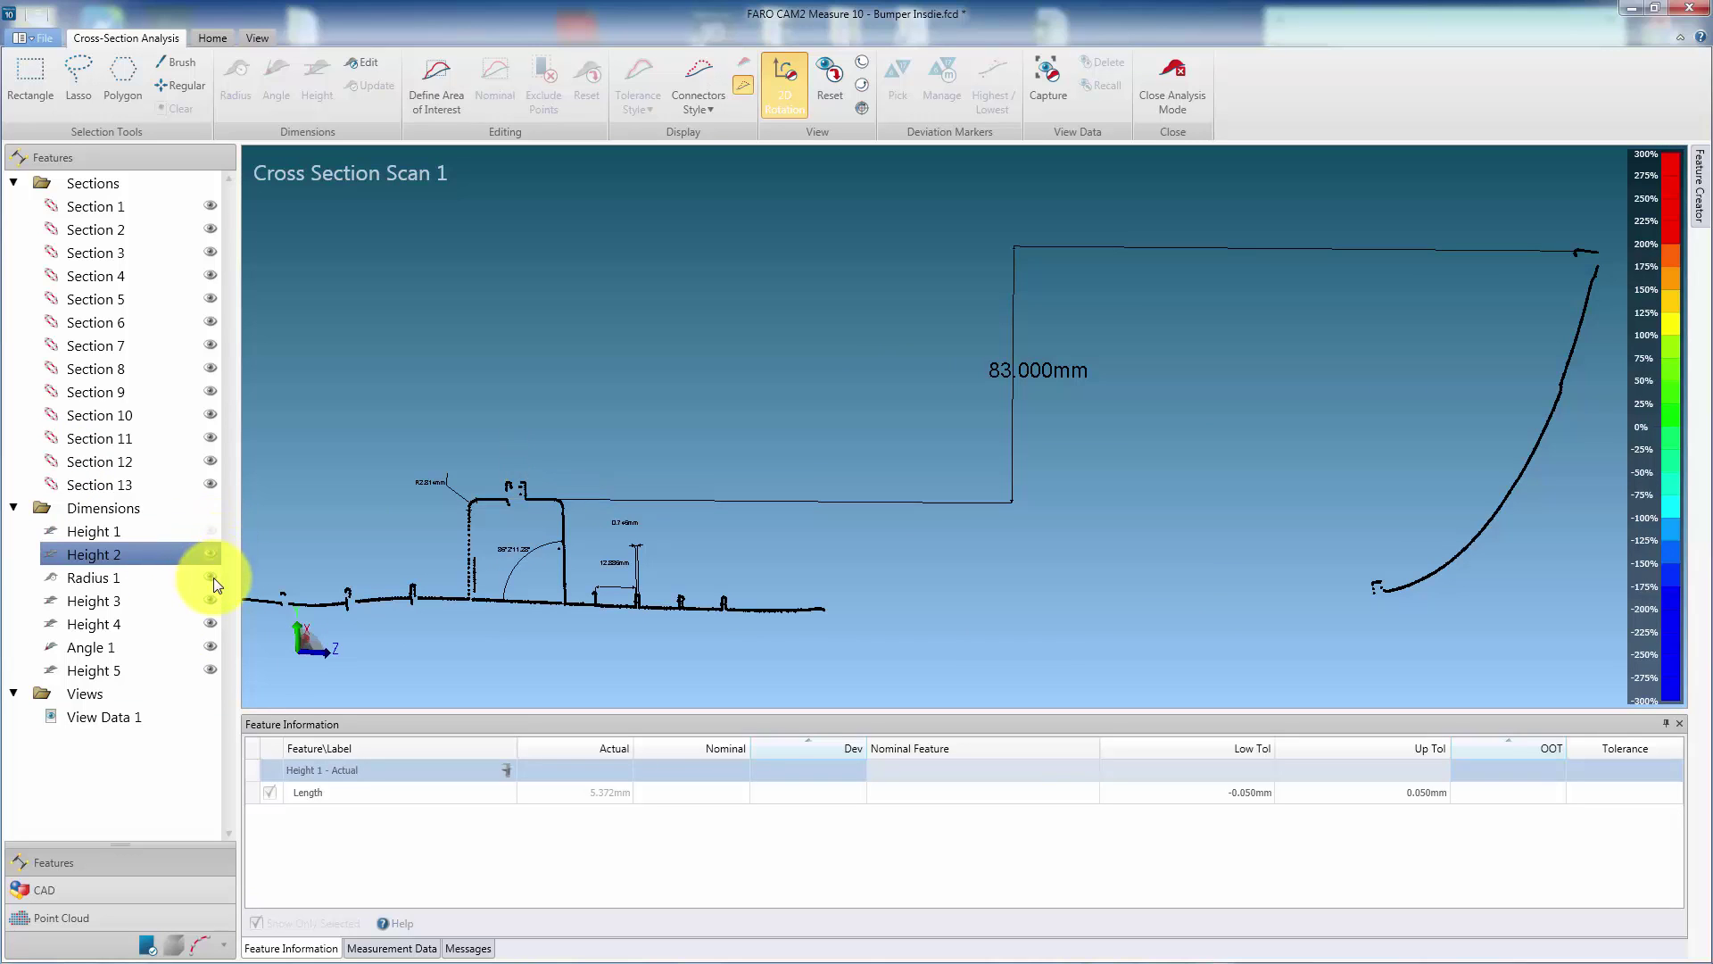
left_click(211, 577)
left_click(210, 601)
left_click(209, 624)
left_click(210, 647)
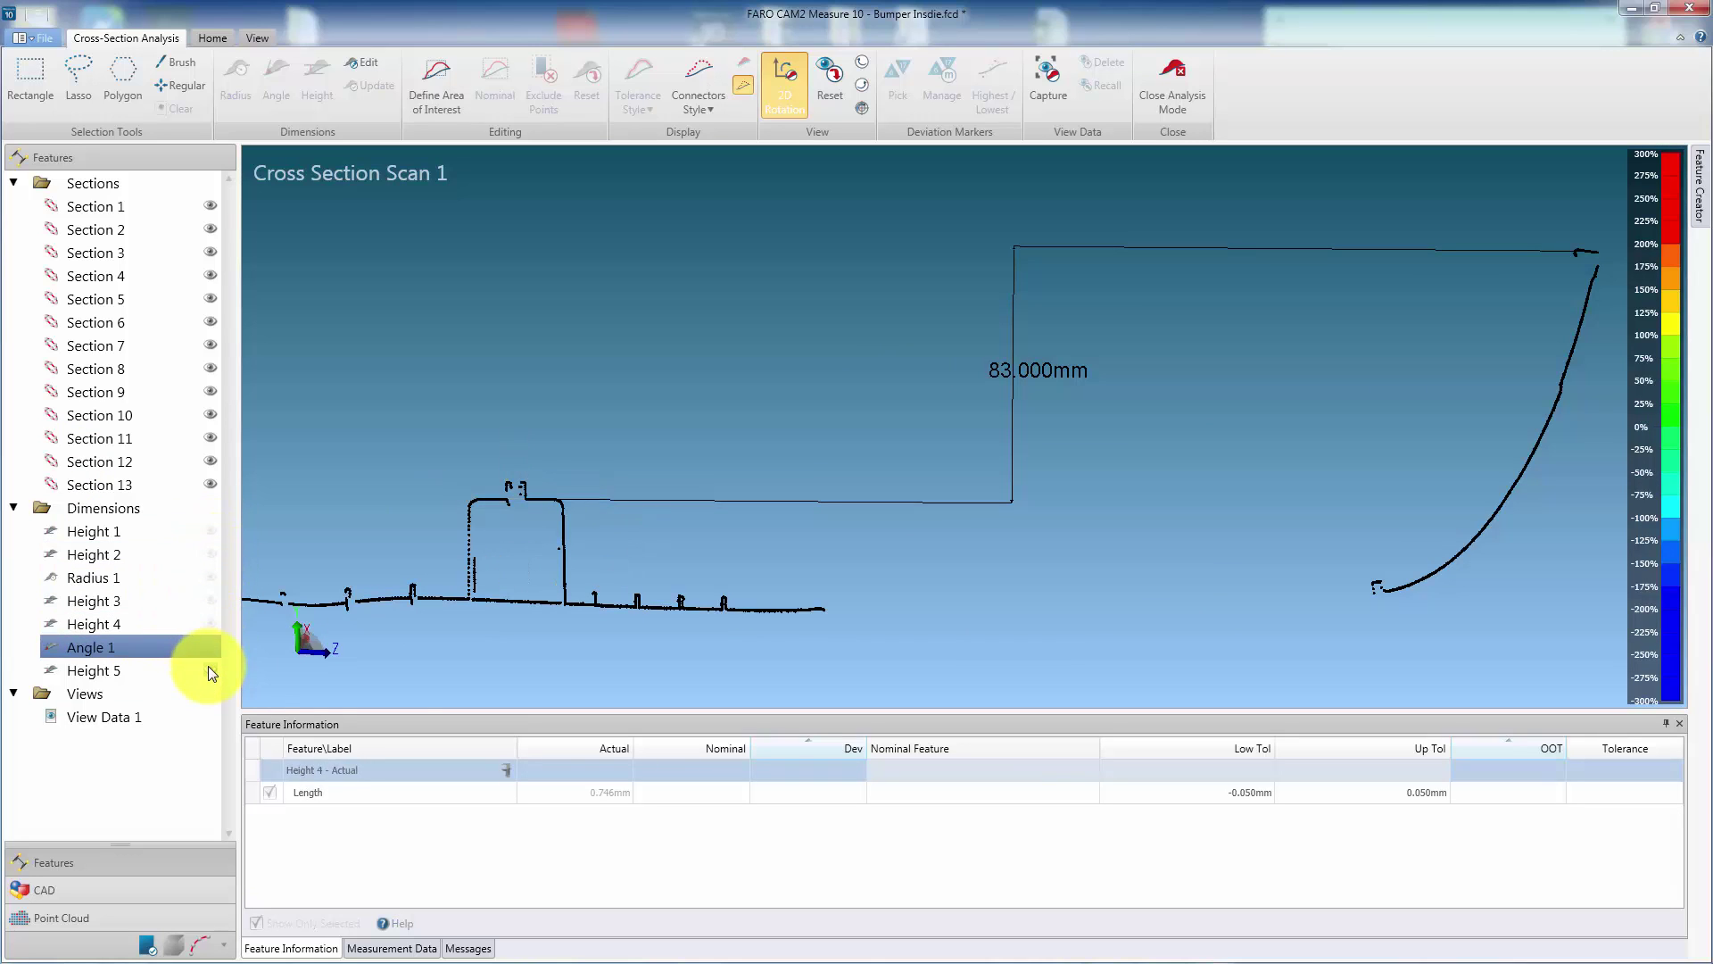
left_click(210, 669)
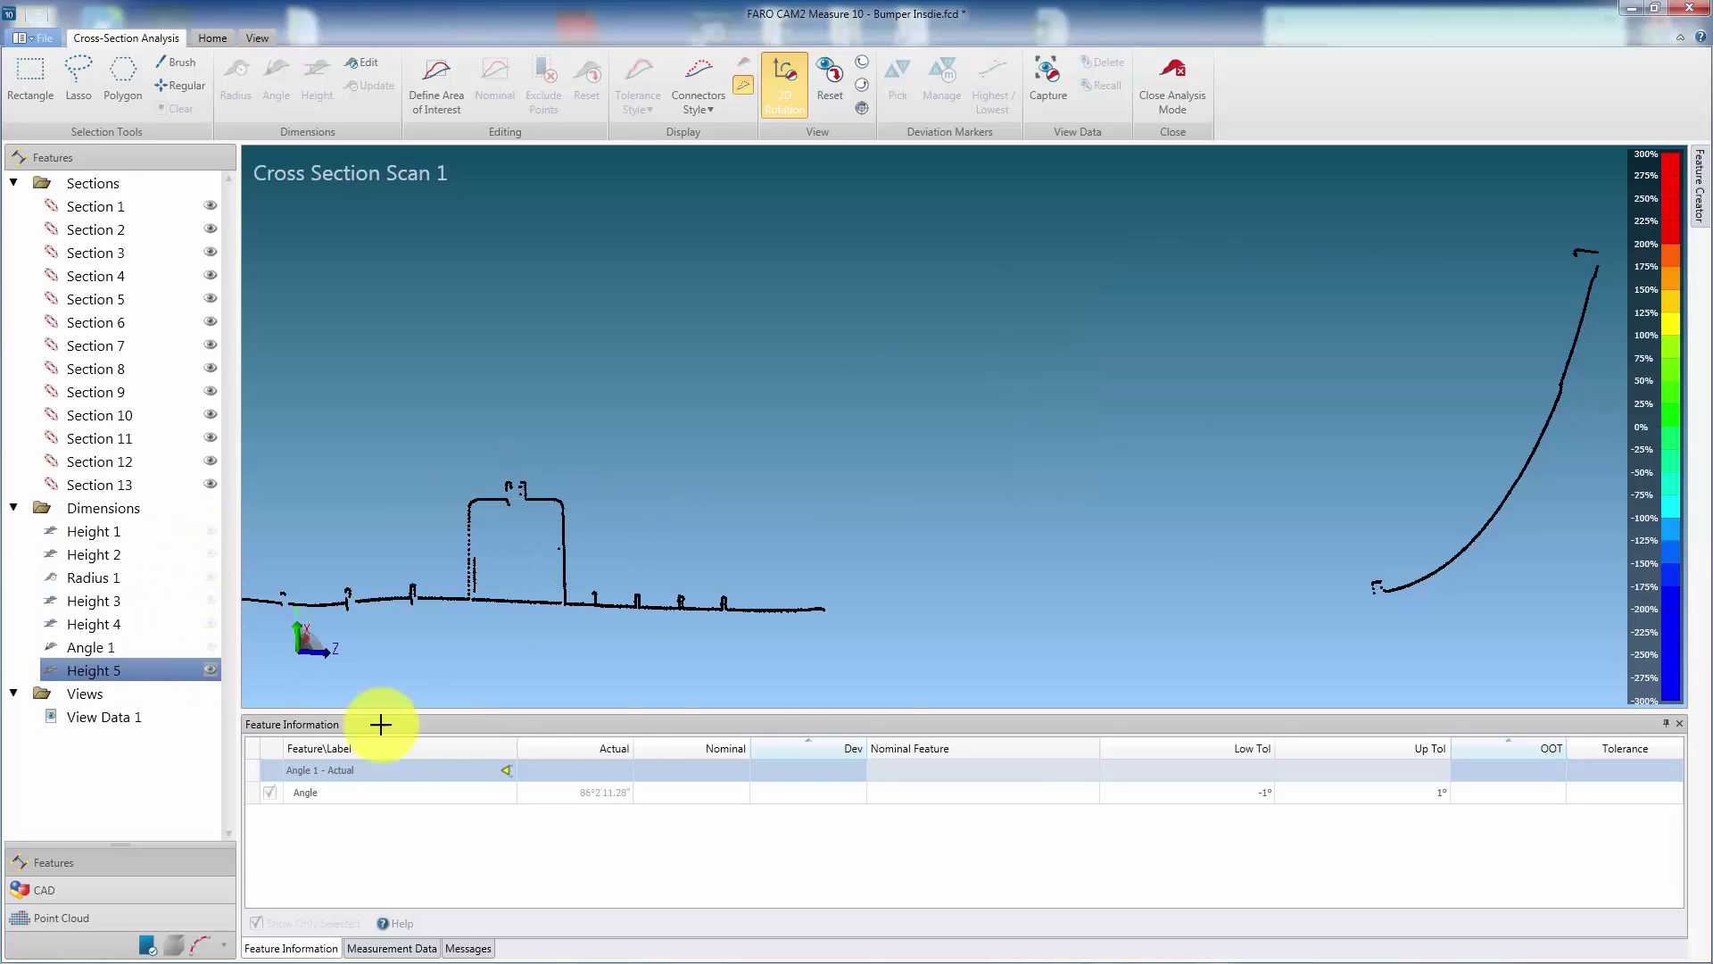
left_click(211, 670)
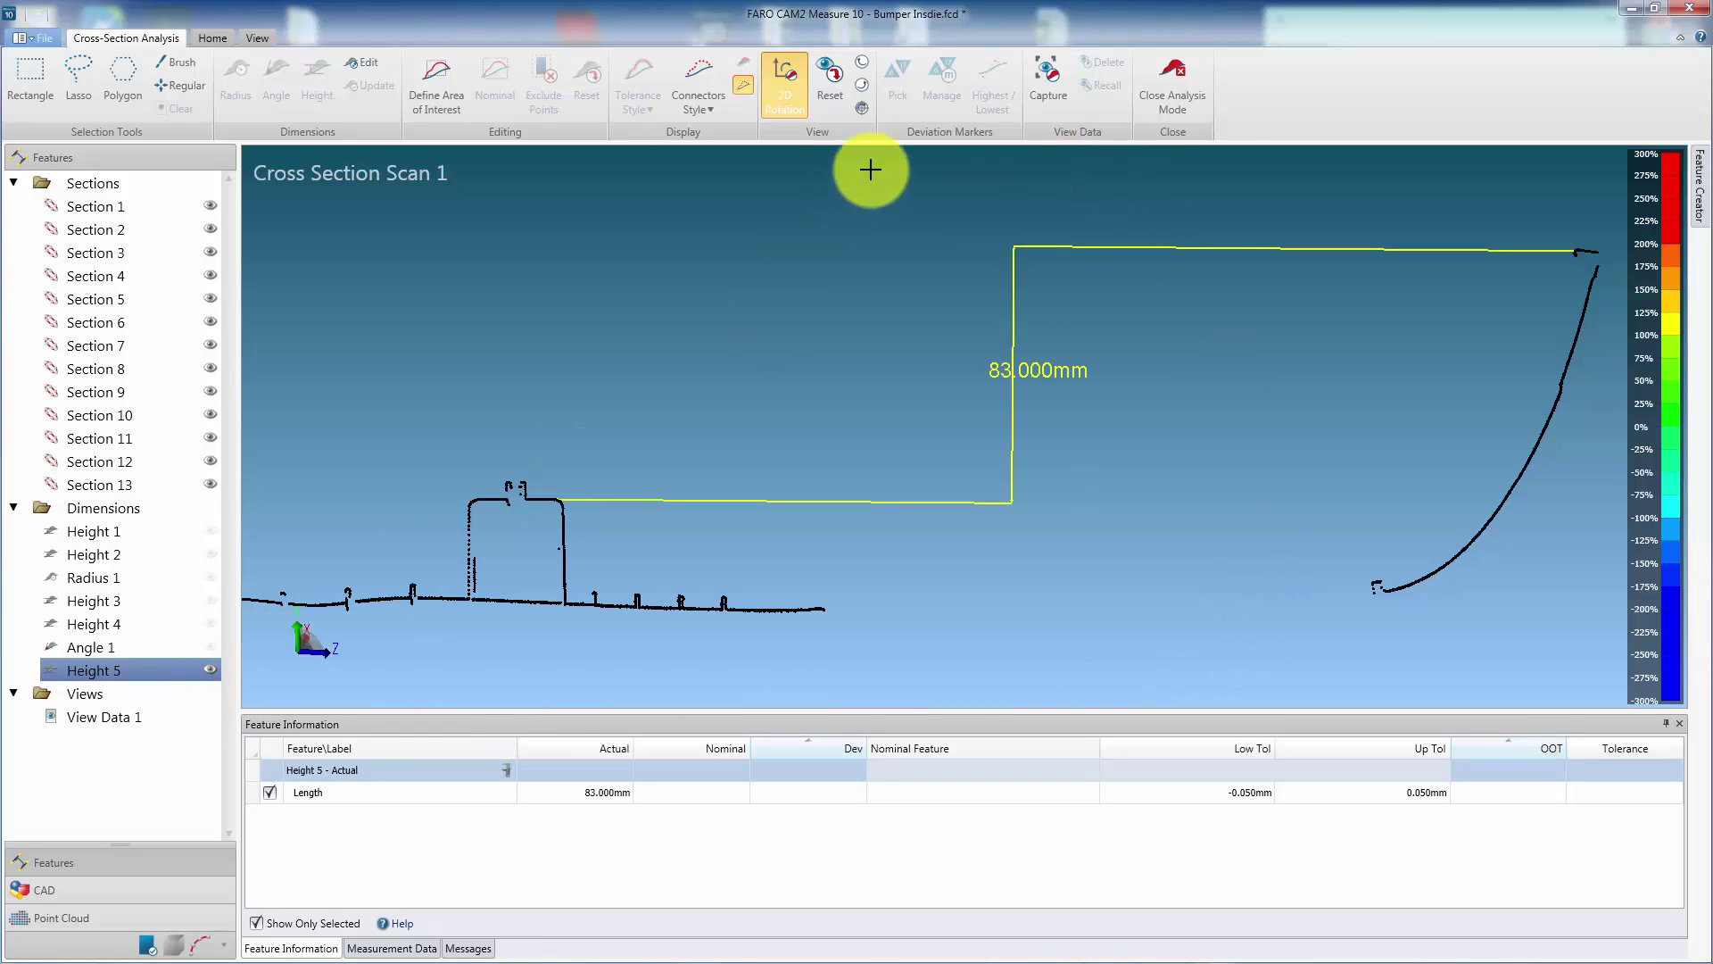
left_click(1040, 87)
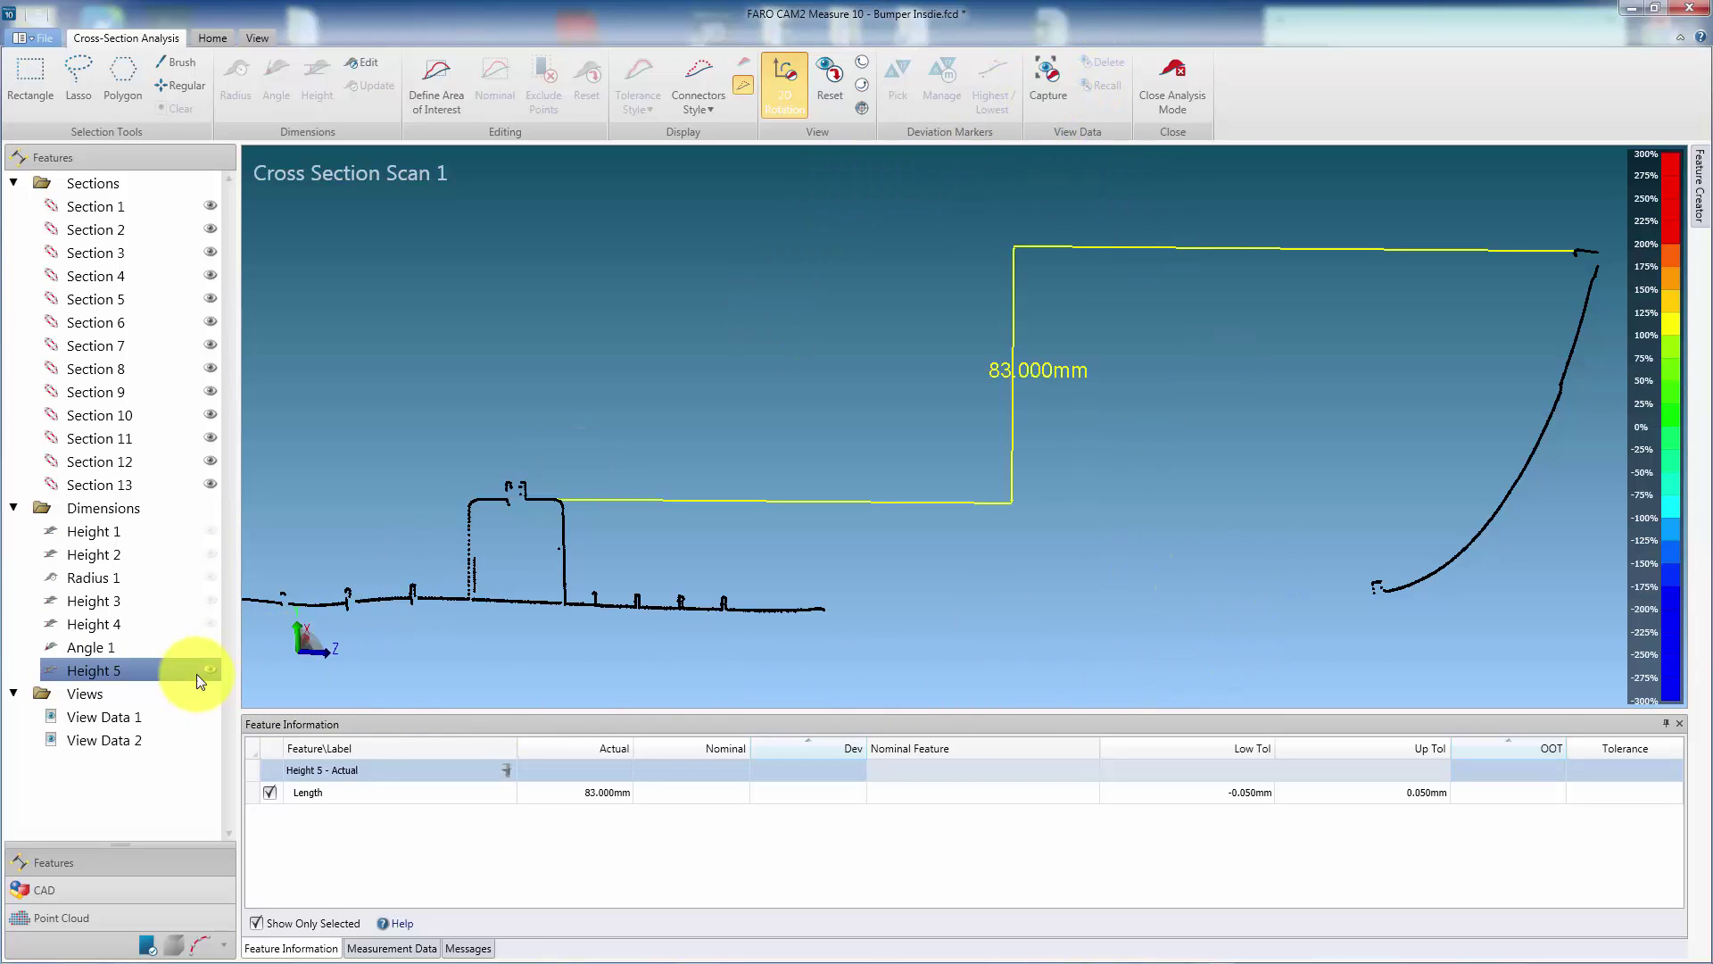
- Recall the saved views View Data 1 and View Data 2 in turn to compare their displayed dimensions
left_click(143, 714)
right_click(143, 715)
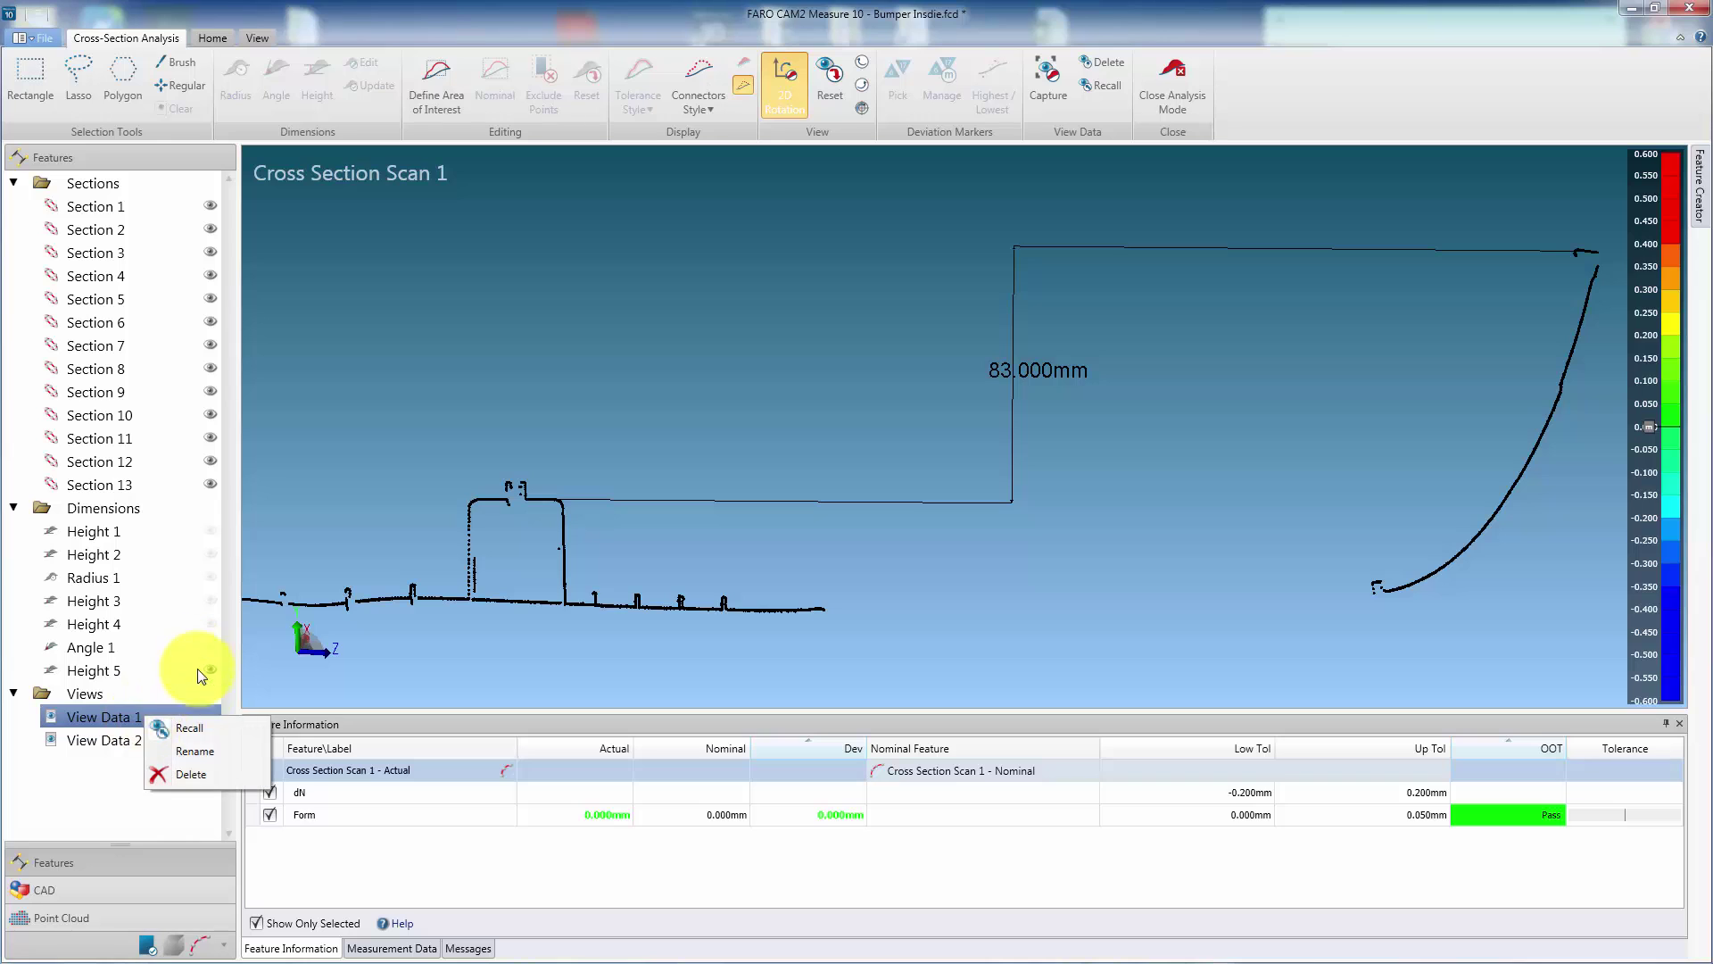
left_click(206, 731)
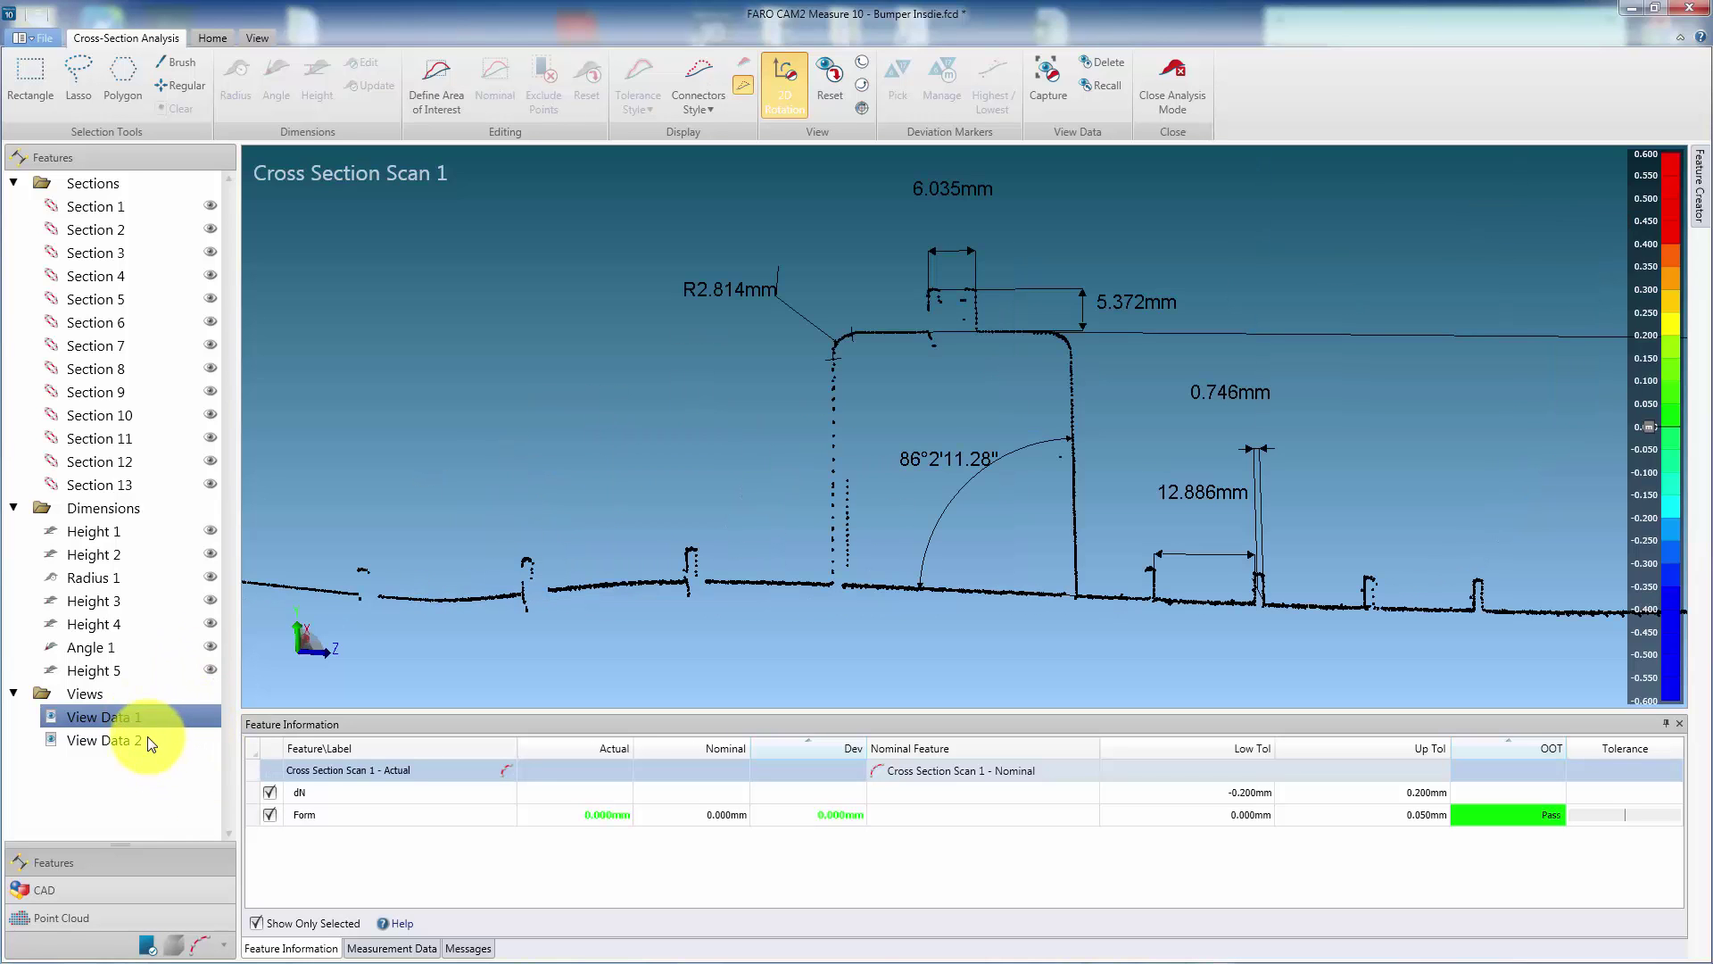
left_click(147, 738)
right_click(148, 739)
left_click(221, 753)
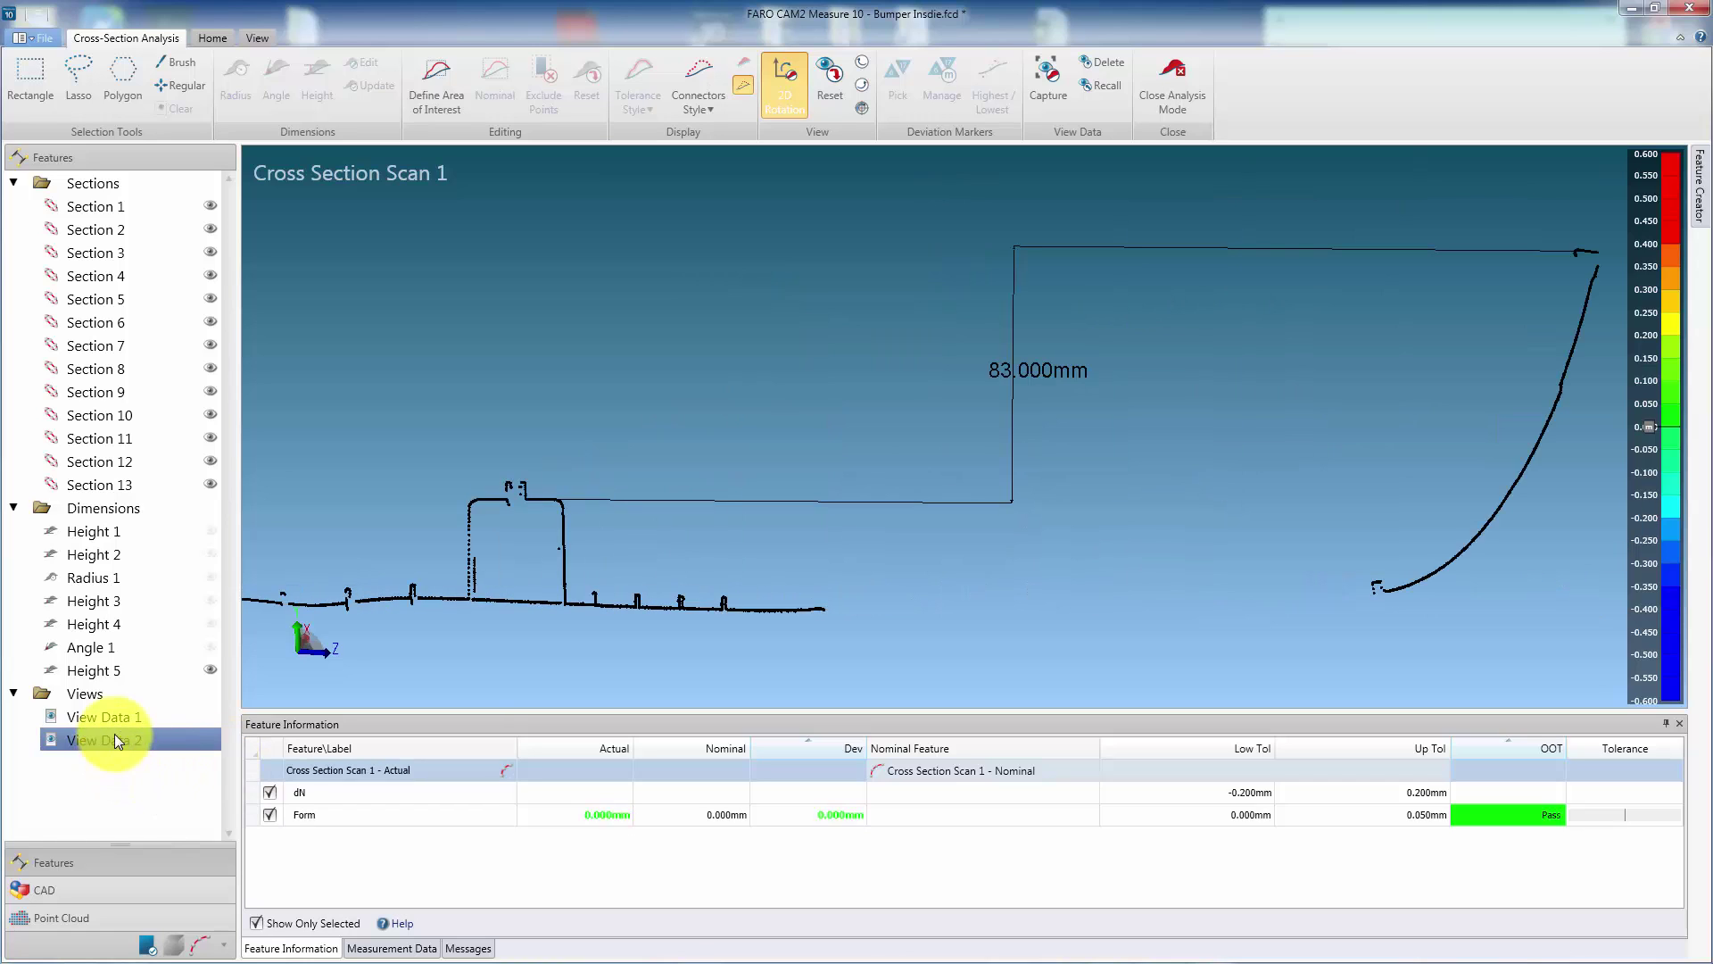
- Set Height 5's nominal length to 83.5 mm, its low tolerance to -1 mm and its upper tolerance to 0.5 mm
left_click(217, 676)
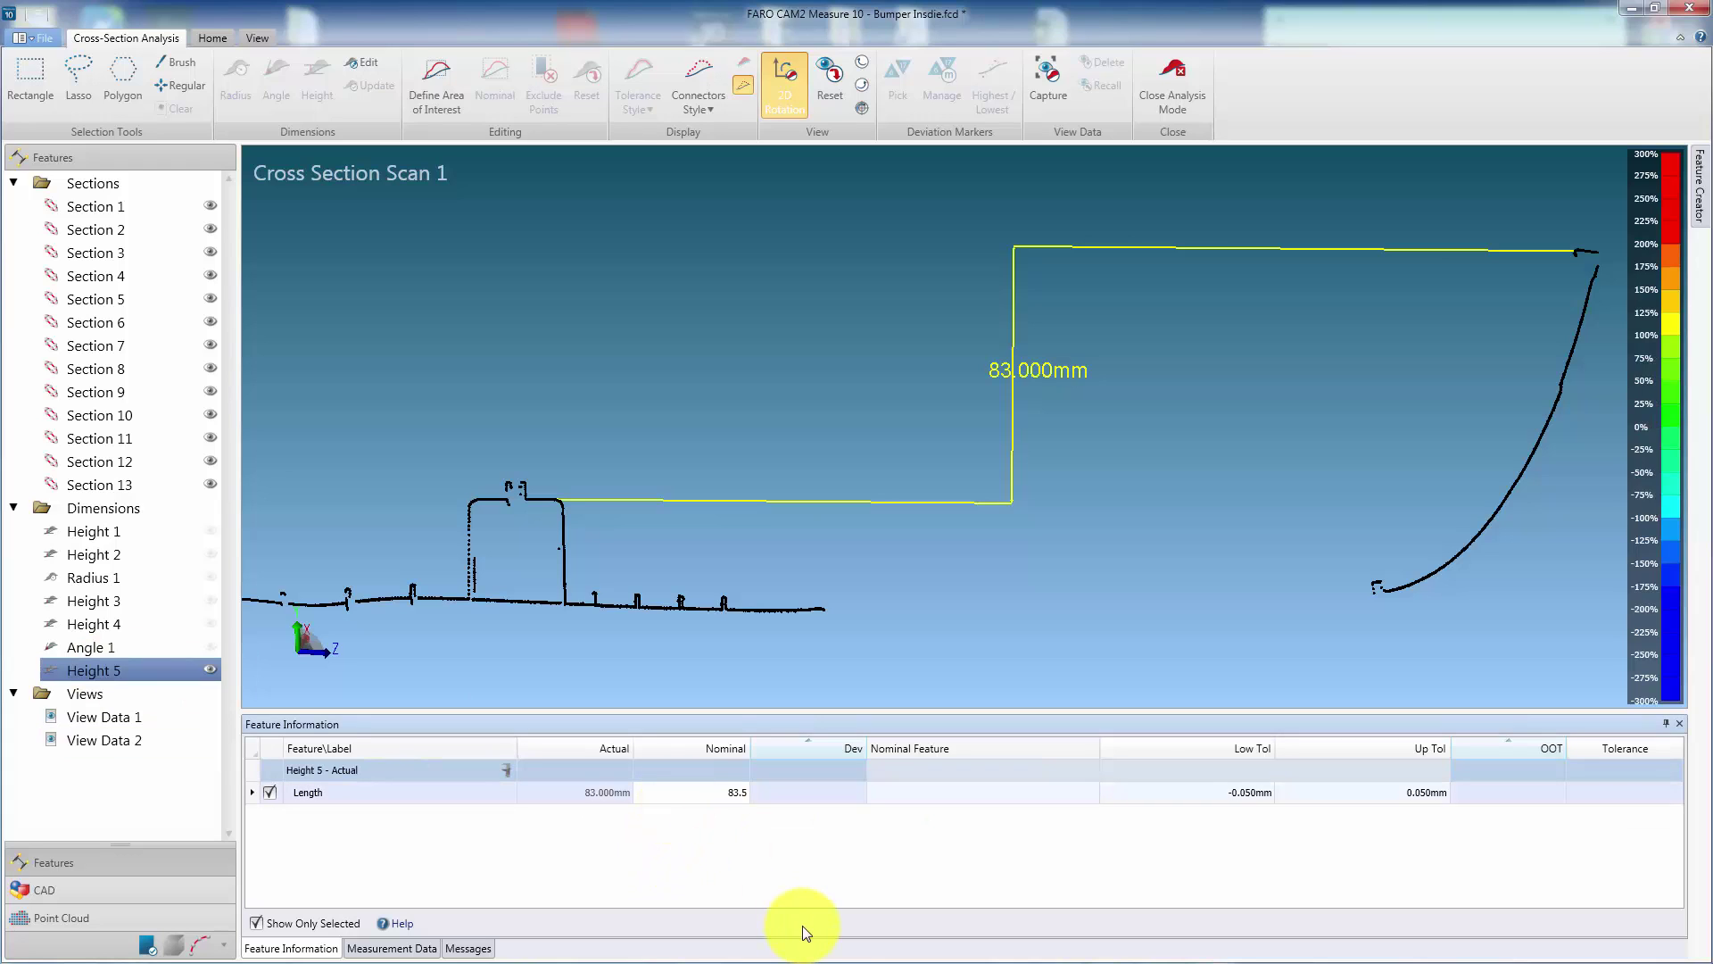
left_click(1242, 810)
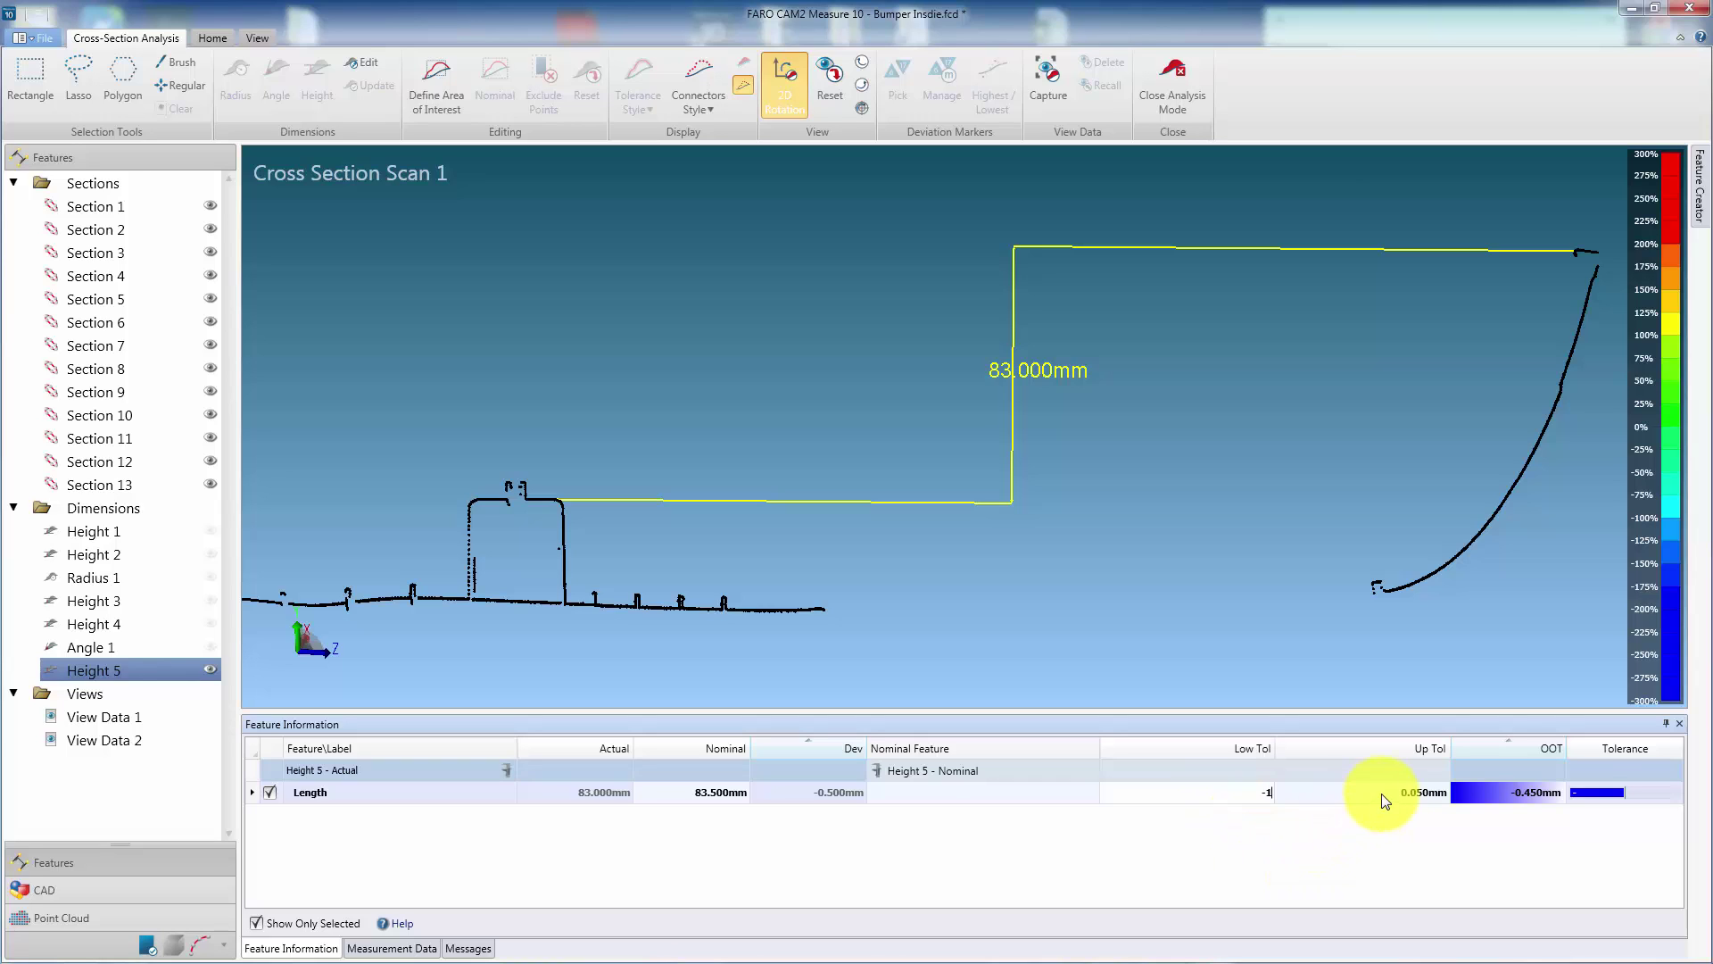
key("Return")
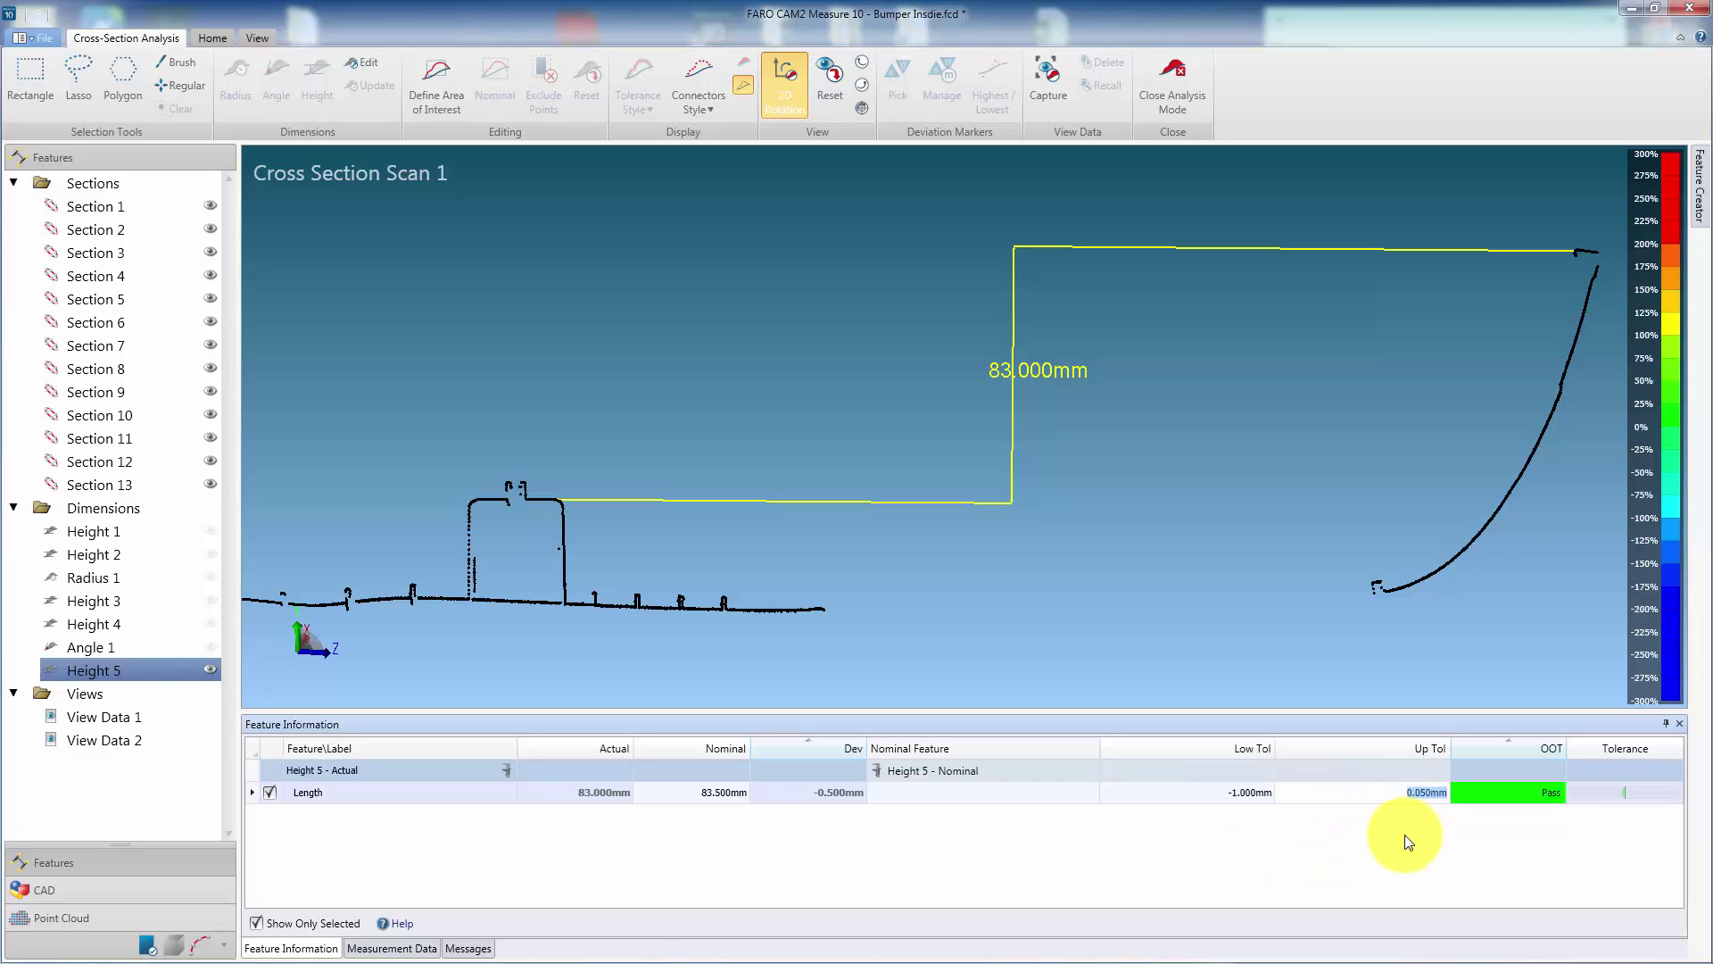
type(".5")
key("Return")
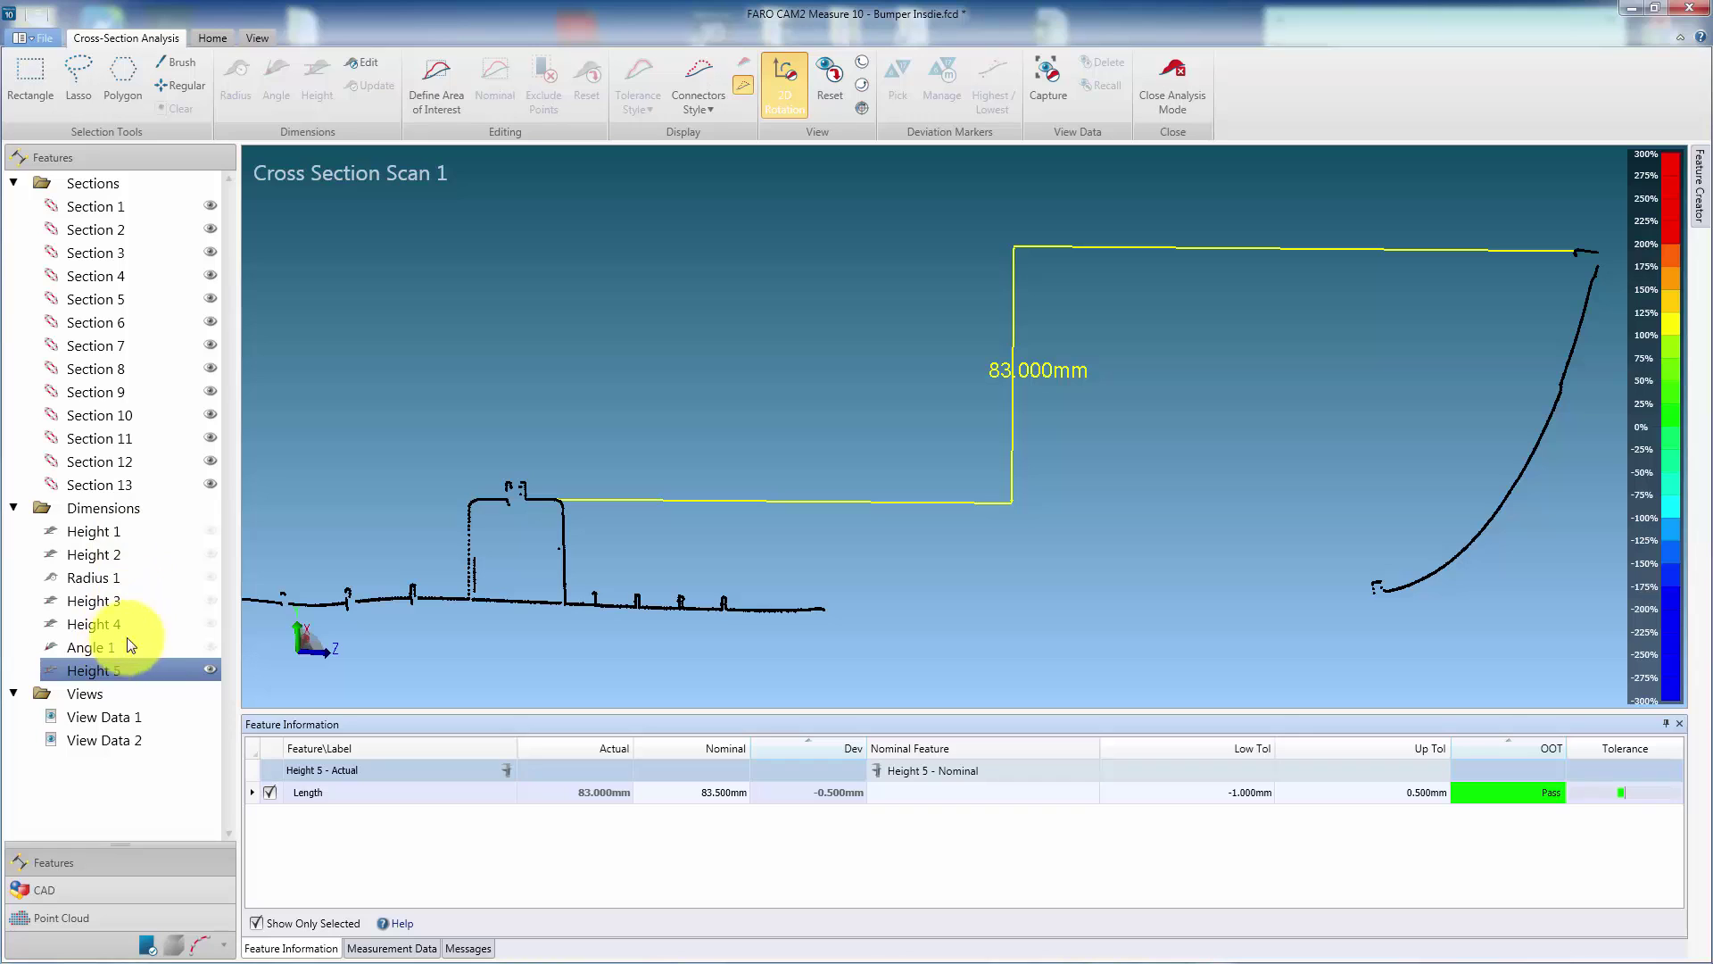
- Close the cross-section analysis mode, show Point Cloud1 and hide Cross Section Scan 1
left_click(1190, 99)
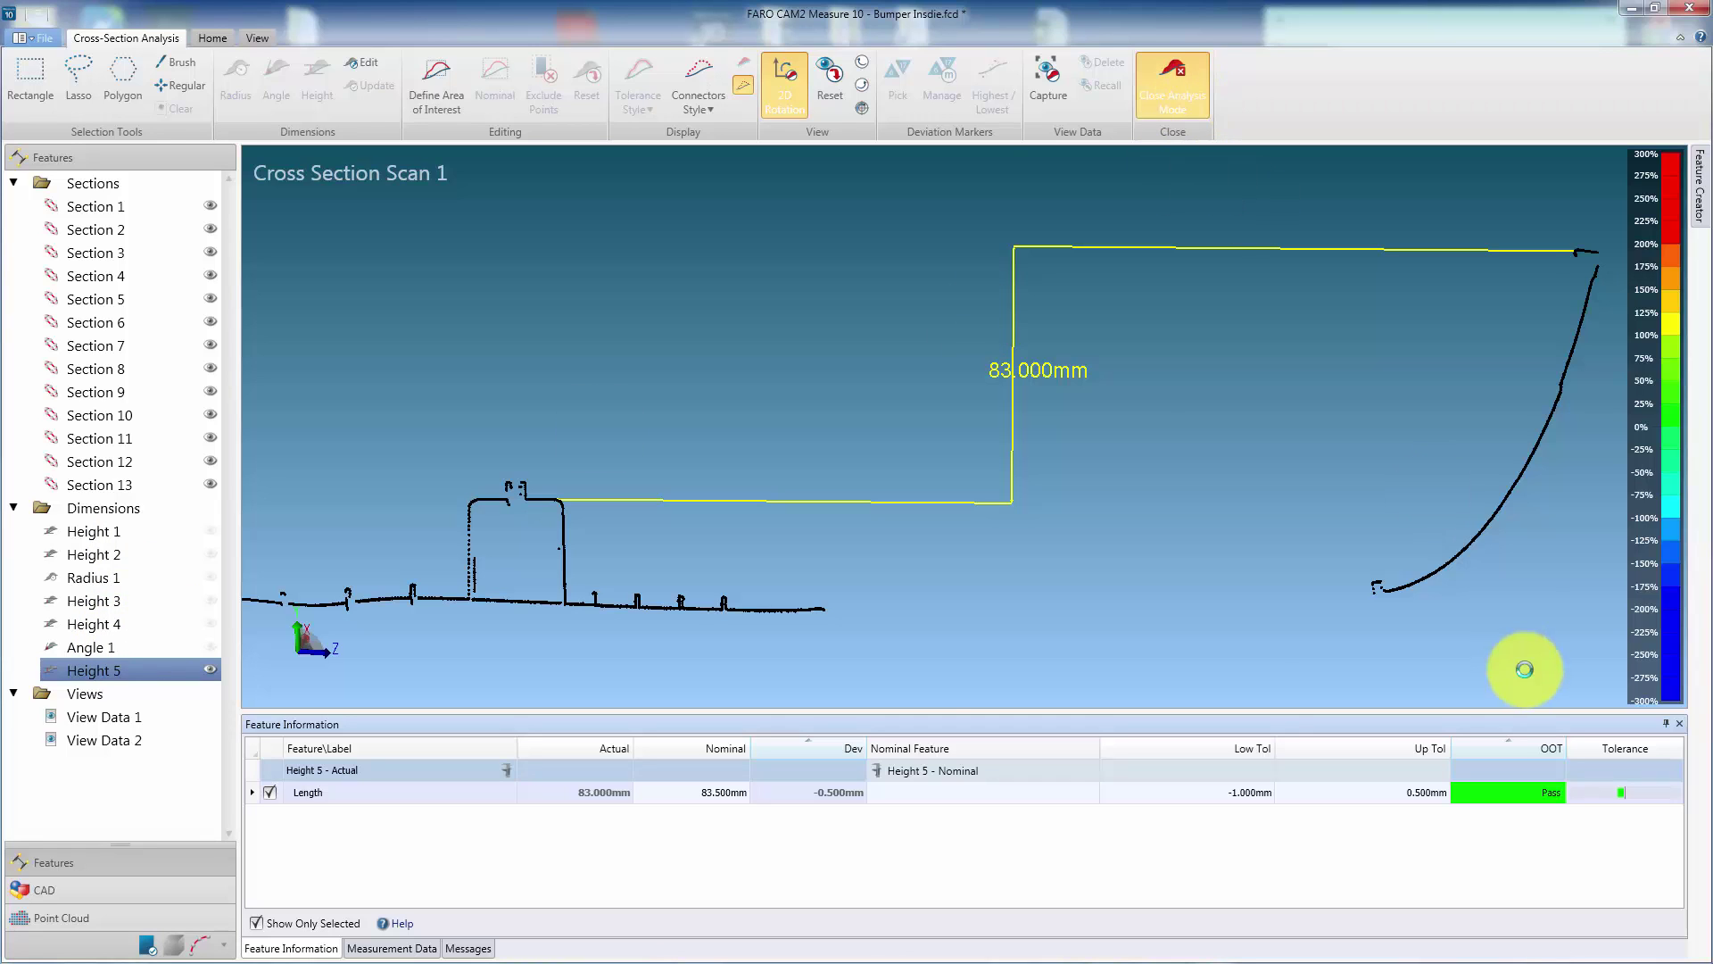
left_click(152, 211)
left_click(228, 257)
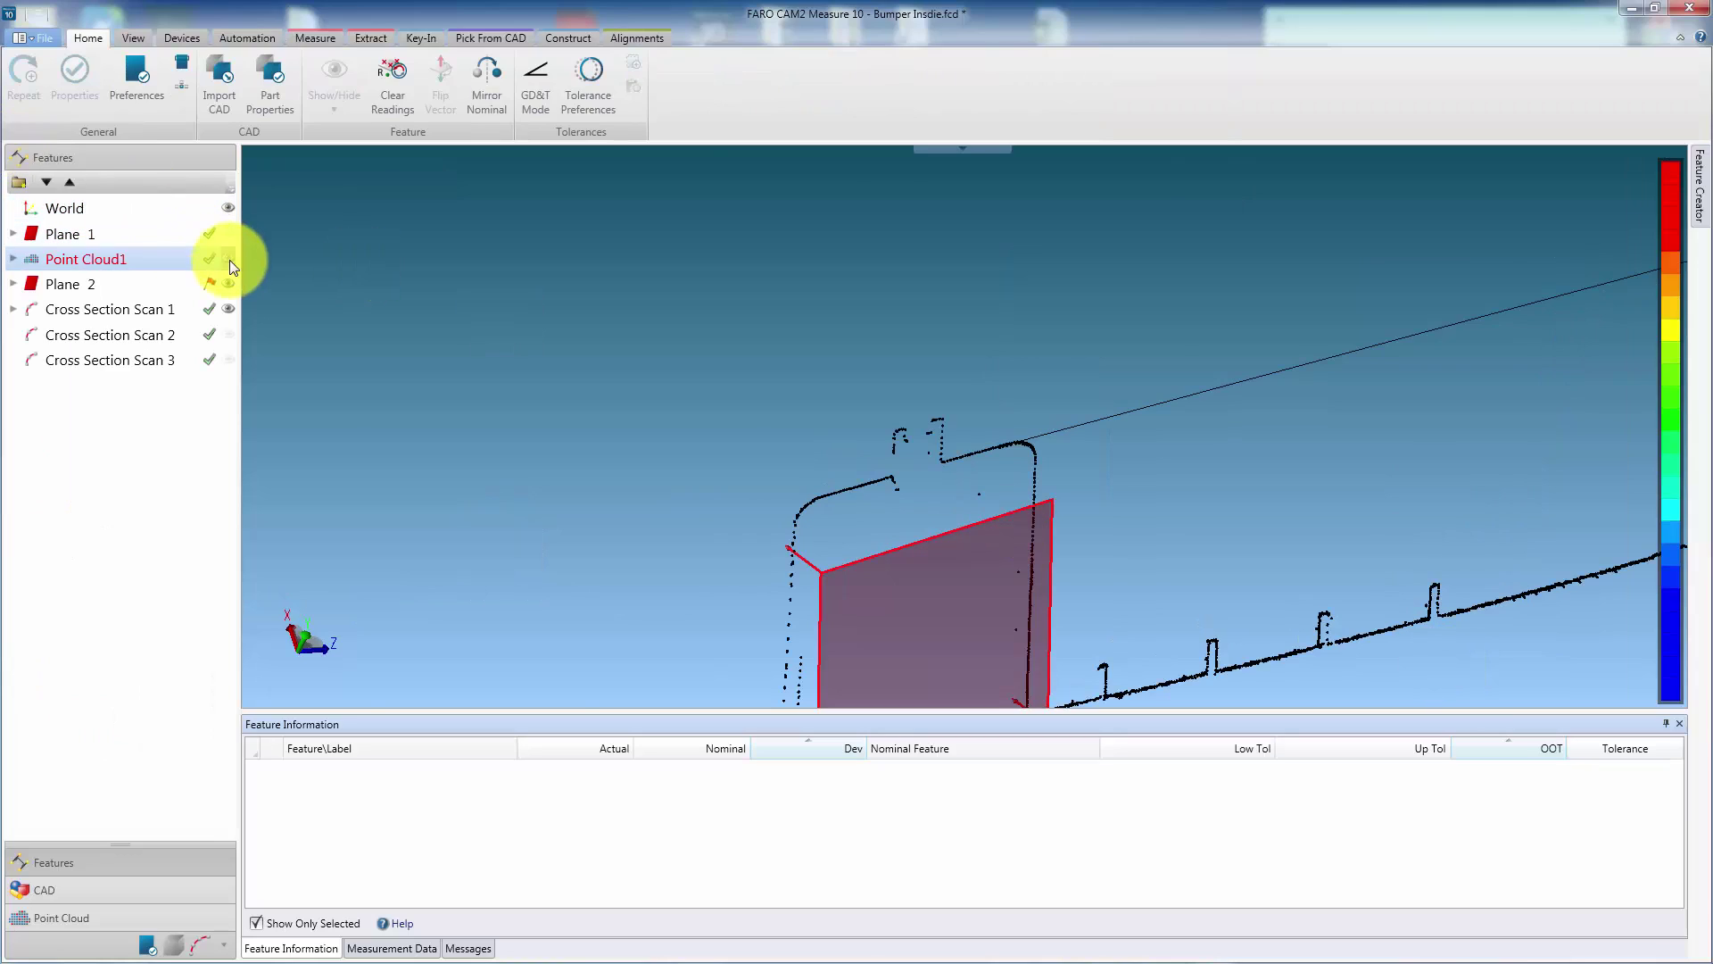
right_click_drag(815, 547, 942, 536)
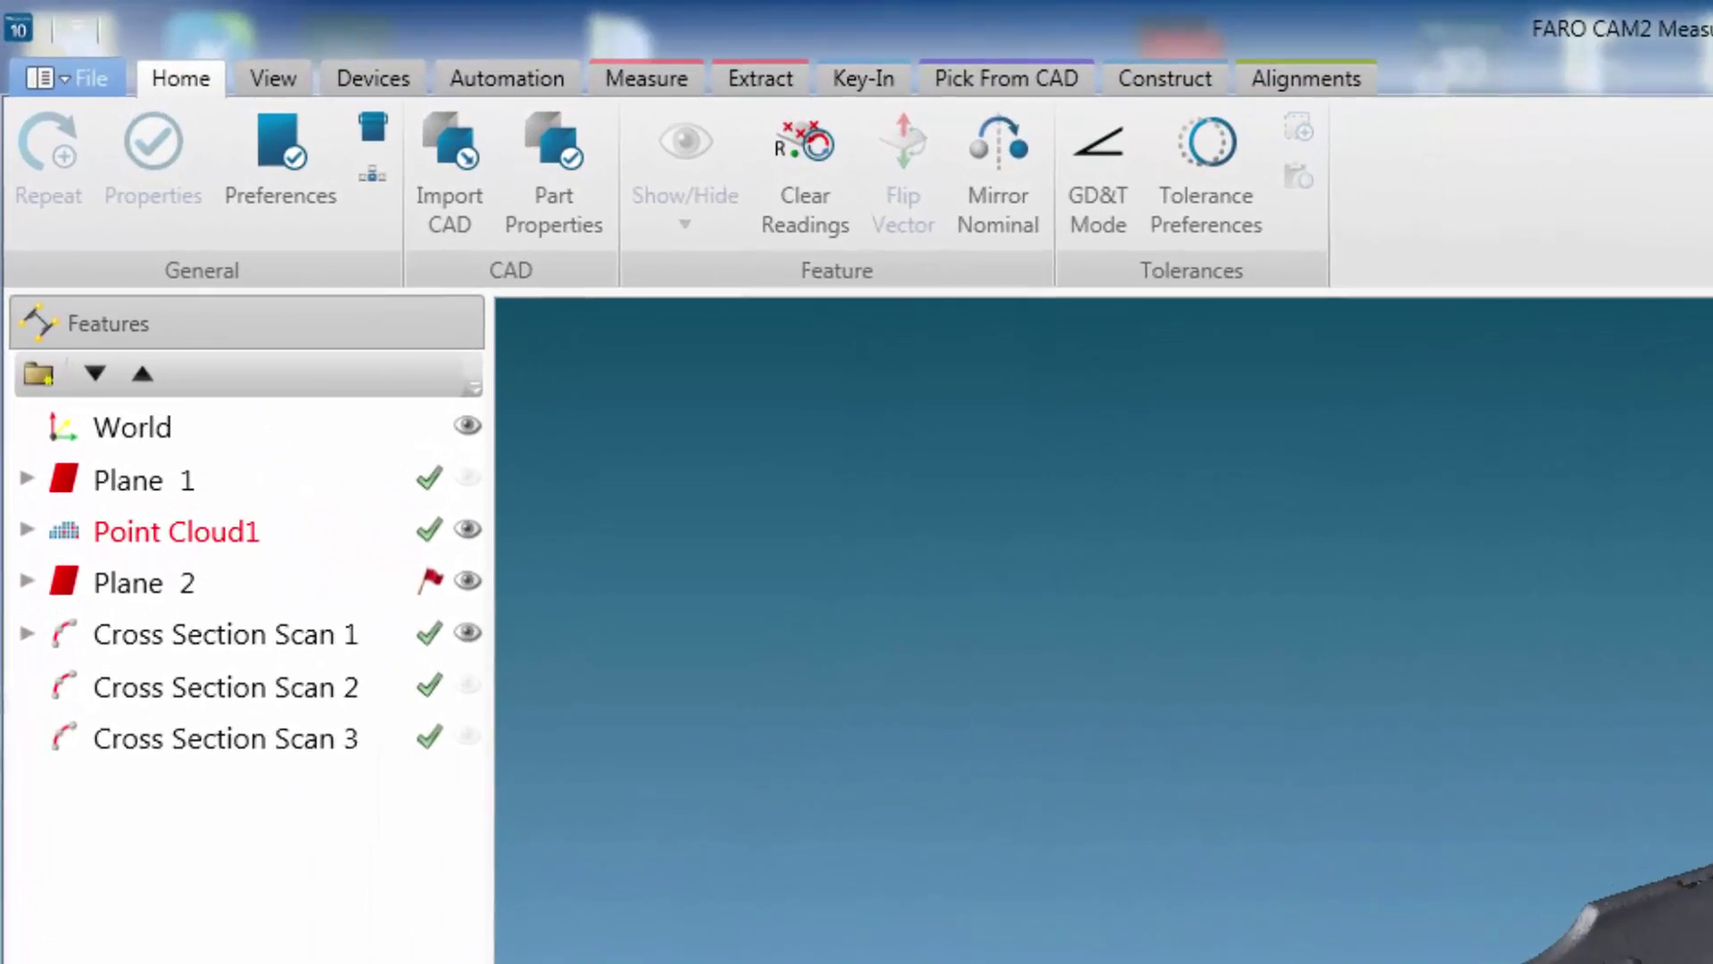
left_click(339, 460)
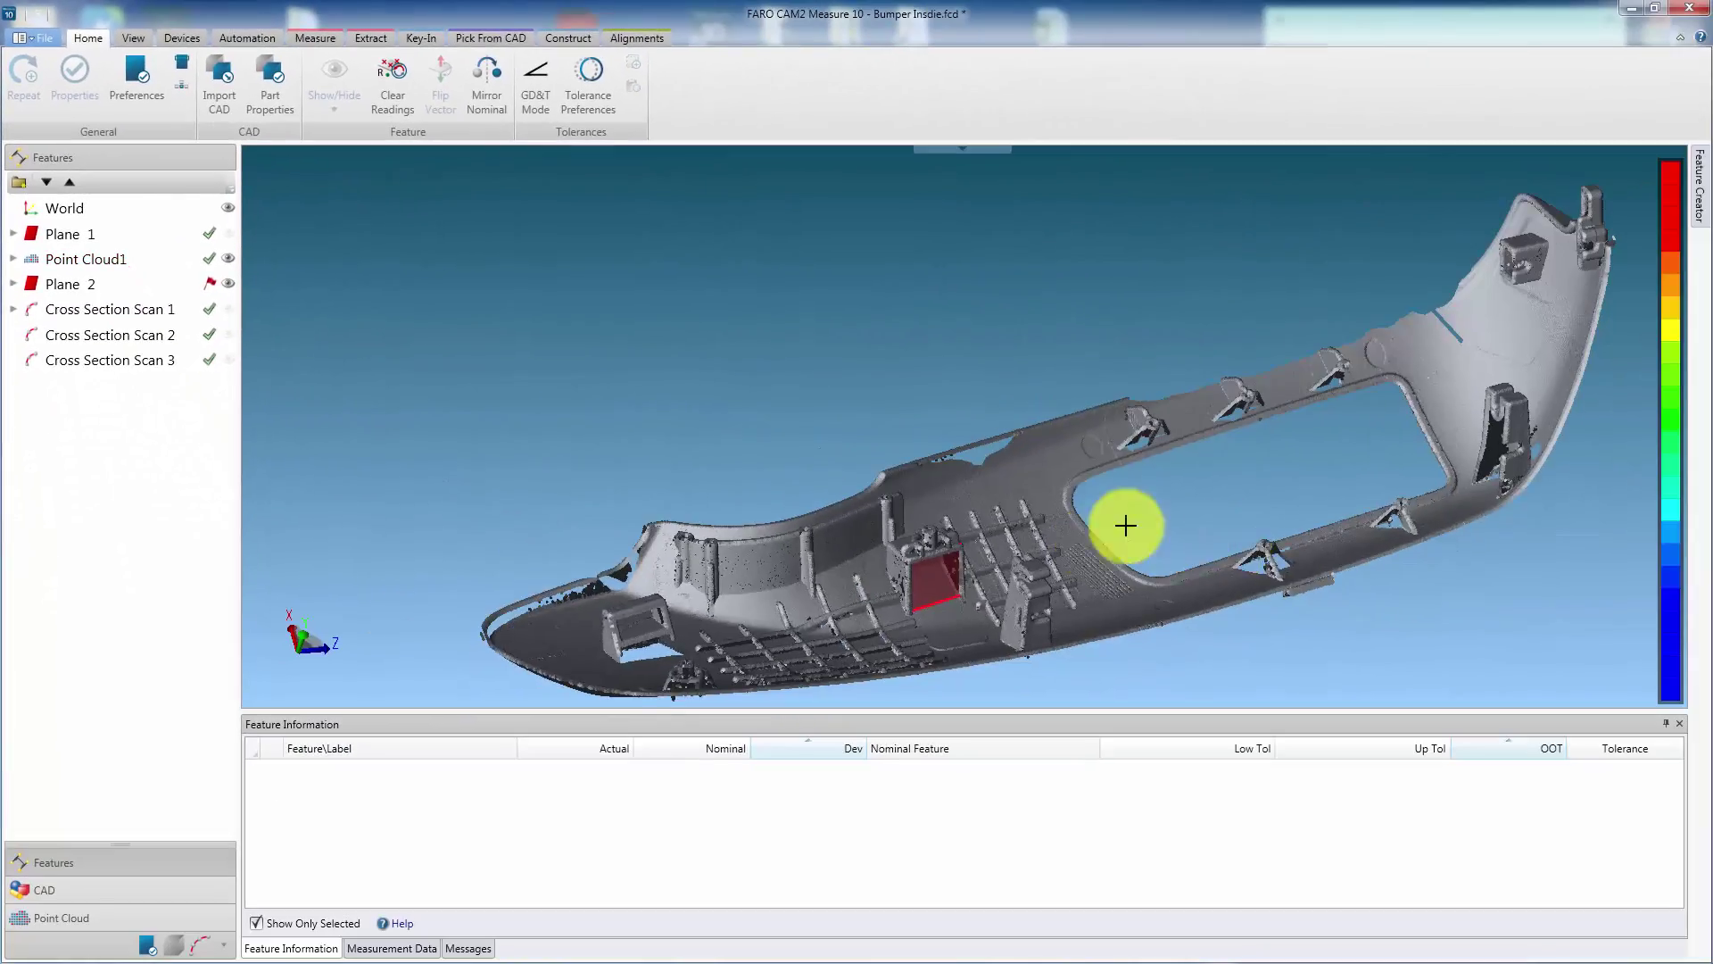
- Start a cross-section scan of Point Cloud1 defined from the screen, drawing the cutting line lengthwise through the slotted bracket beside the bumper's large opening
scroll(1126, 527, "down", 3)
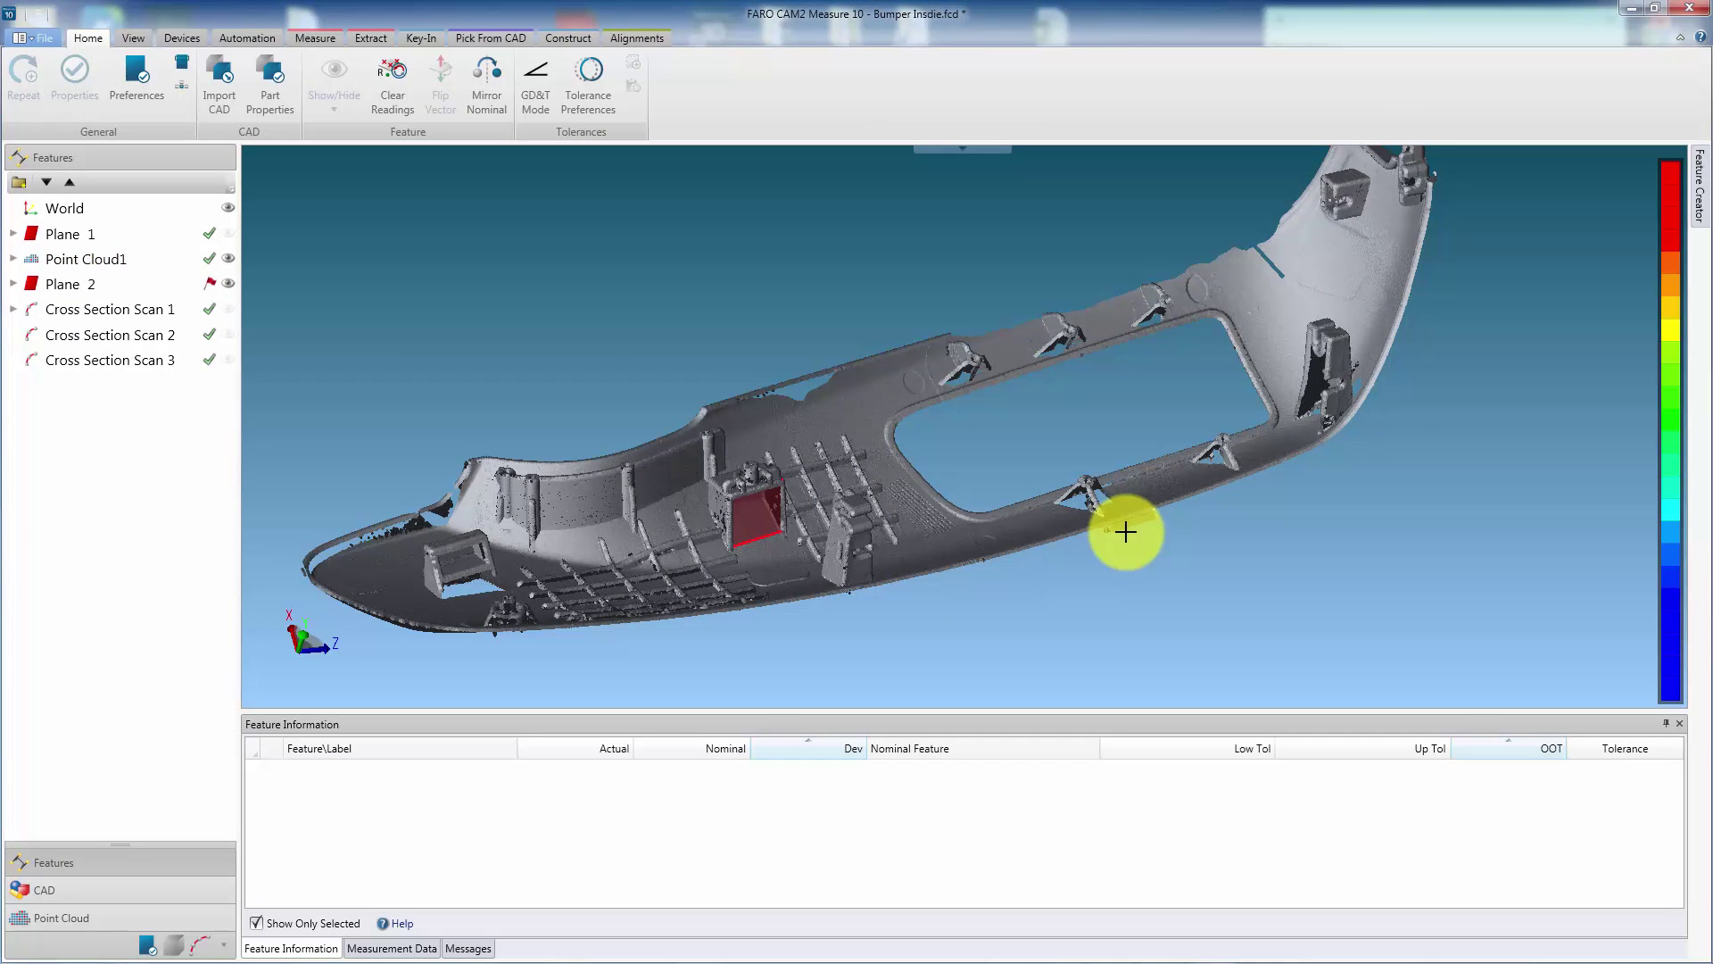
right_click_drag(1395, 458, 1525, 539)
scroll(1124, 218, "up", 4)
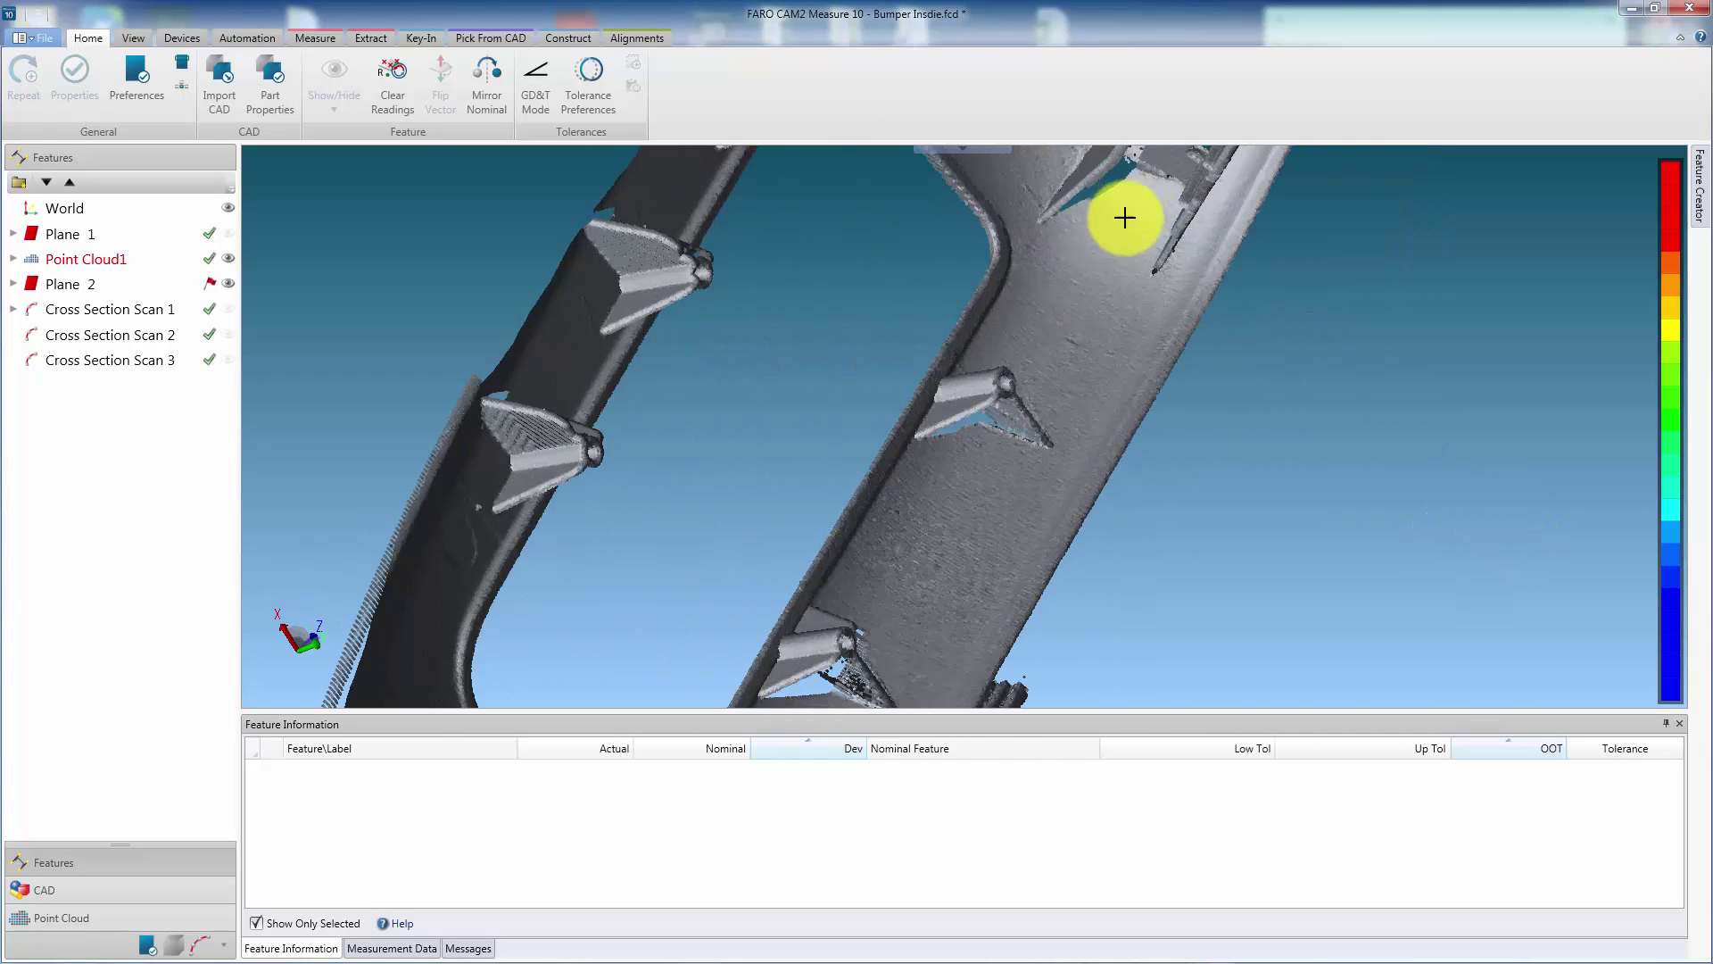
middle_click_drag(1125, 218, 1062, 490)
scroll(1132, 458, "up", 5)
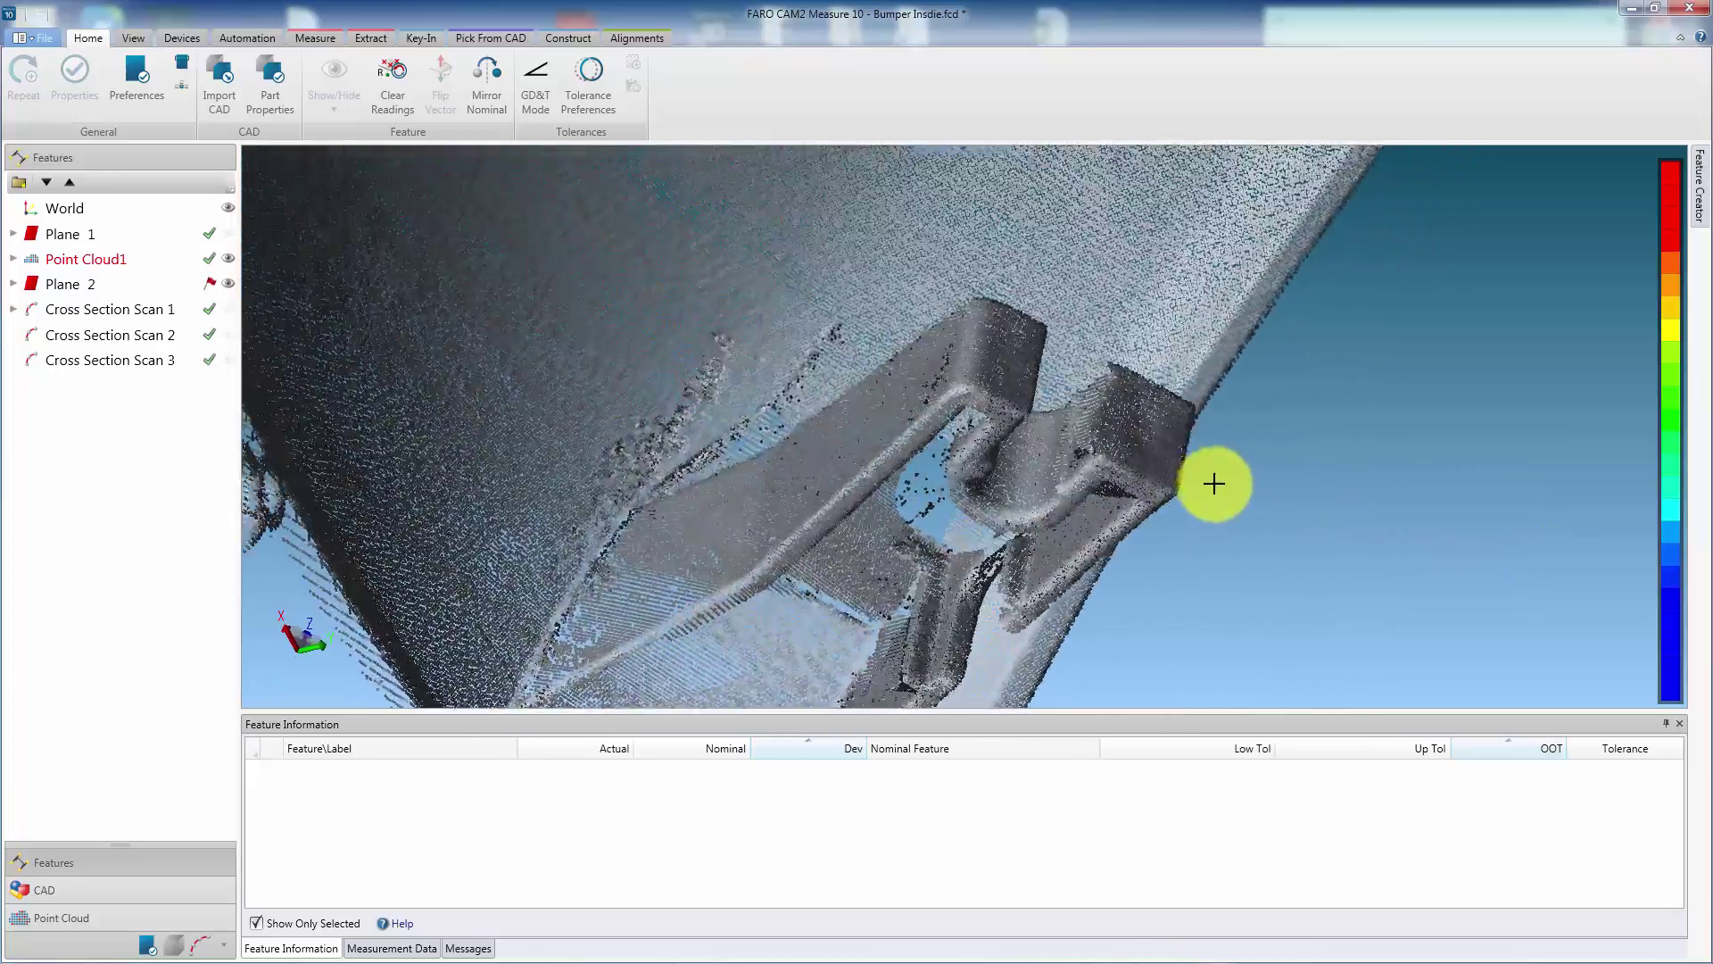
right_click_drag(1213, 483, 1044, 562)
middle_click_drag(1101, 466, 1090, 400)
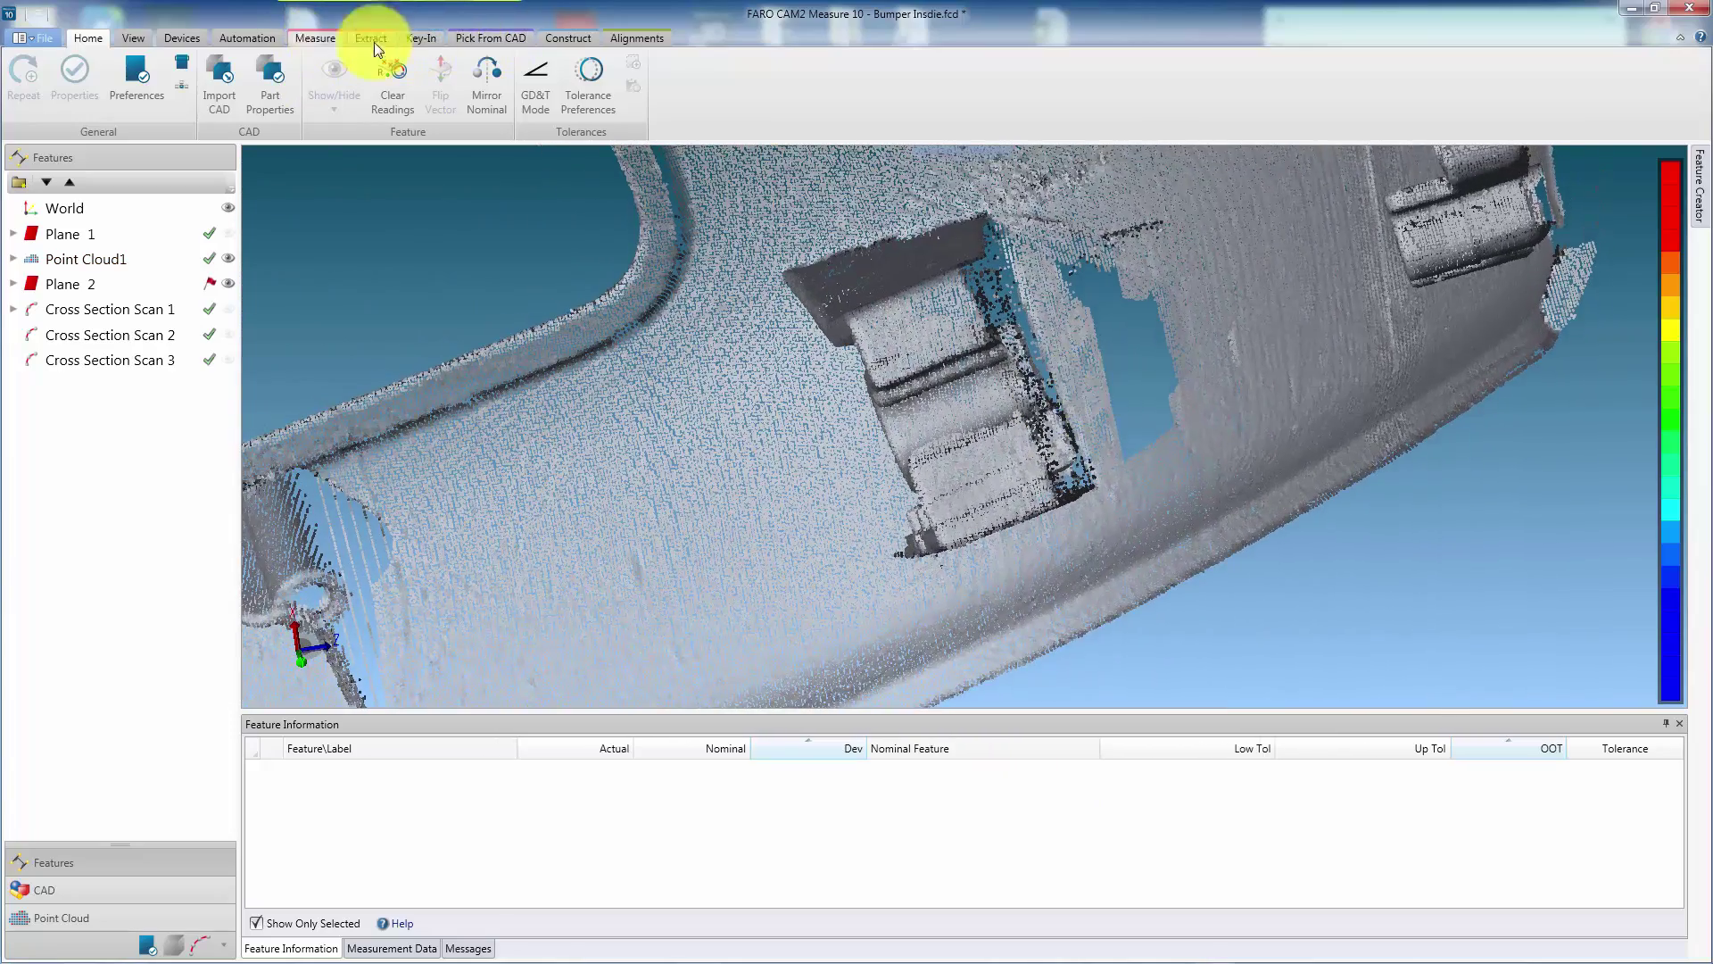
left_click(571, 39)
left_click(528, 89)
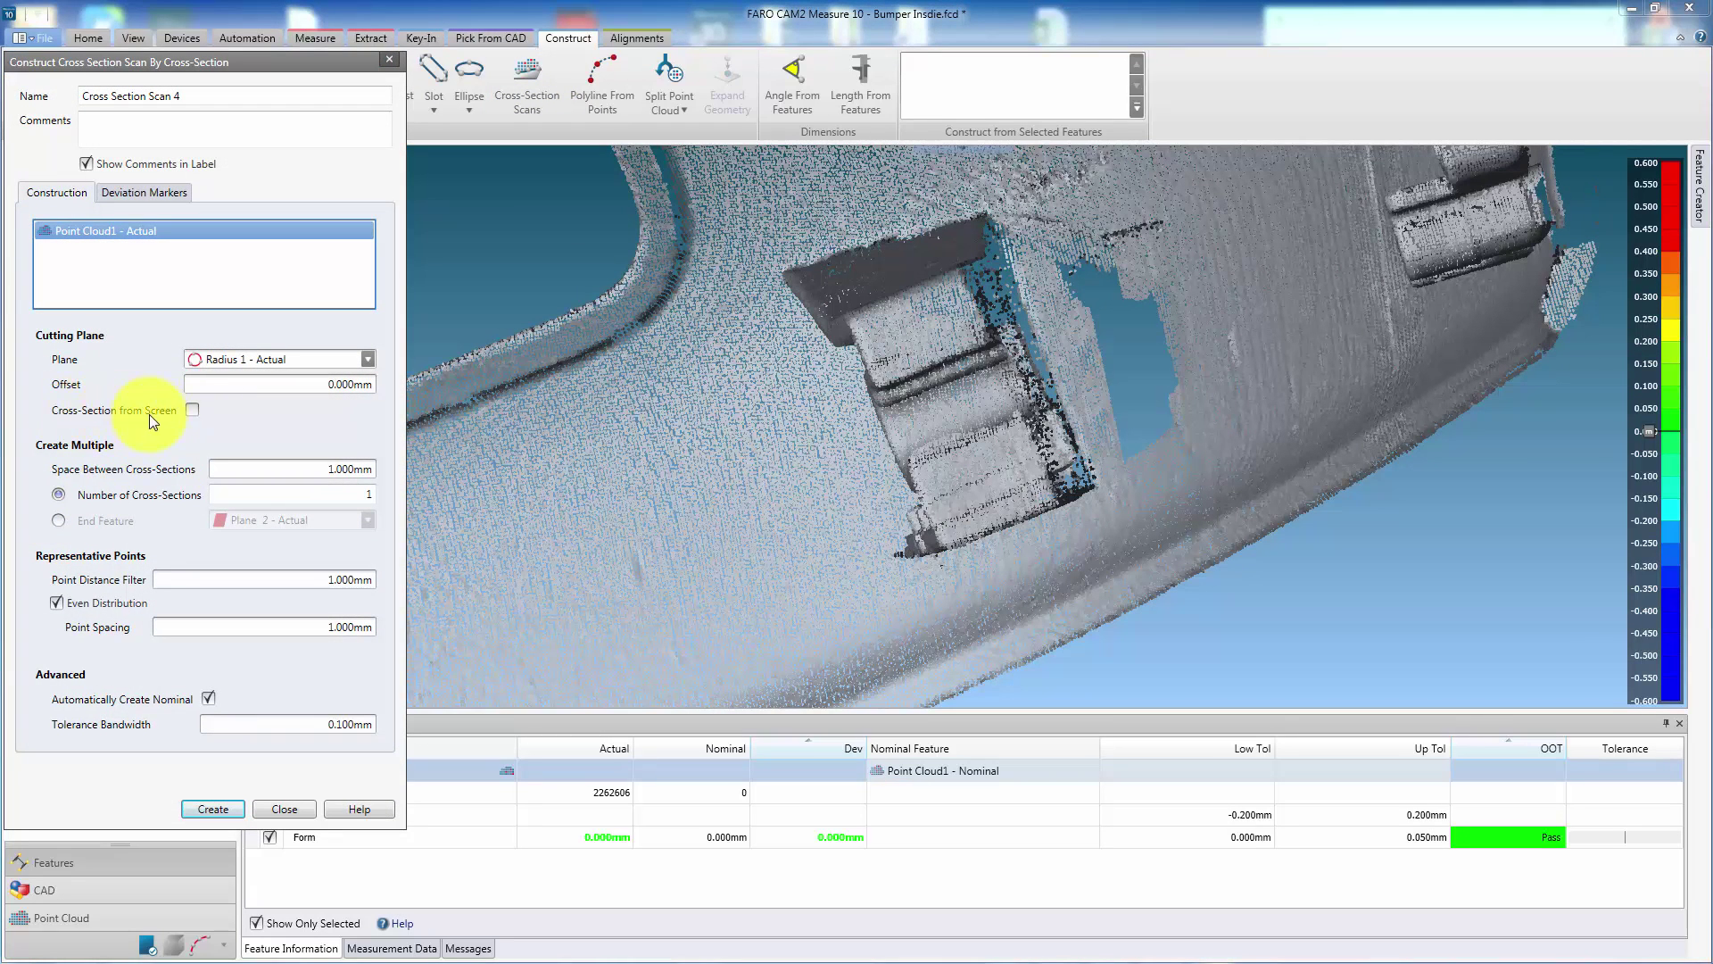
left_click(192, 410)
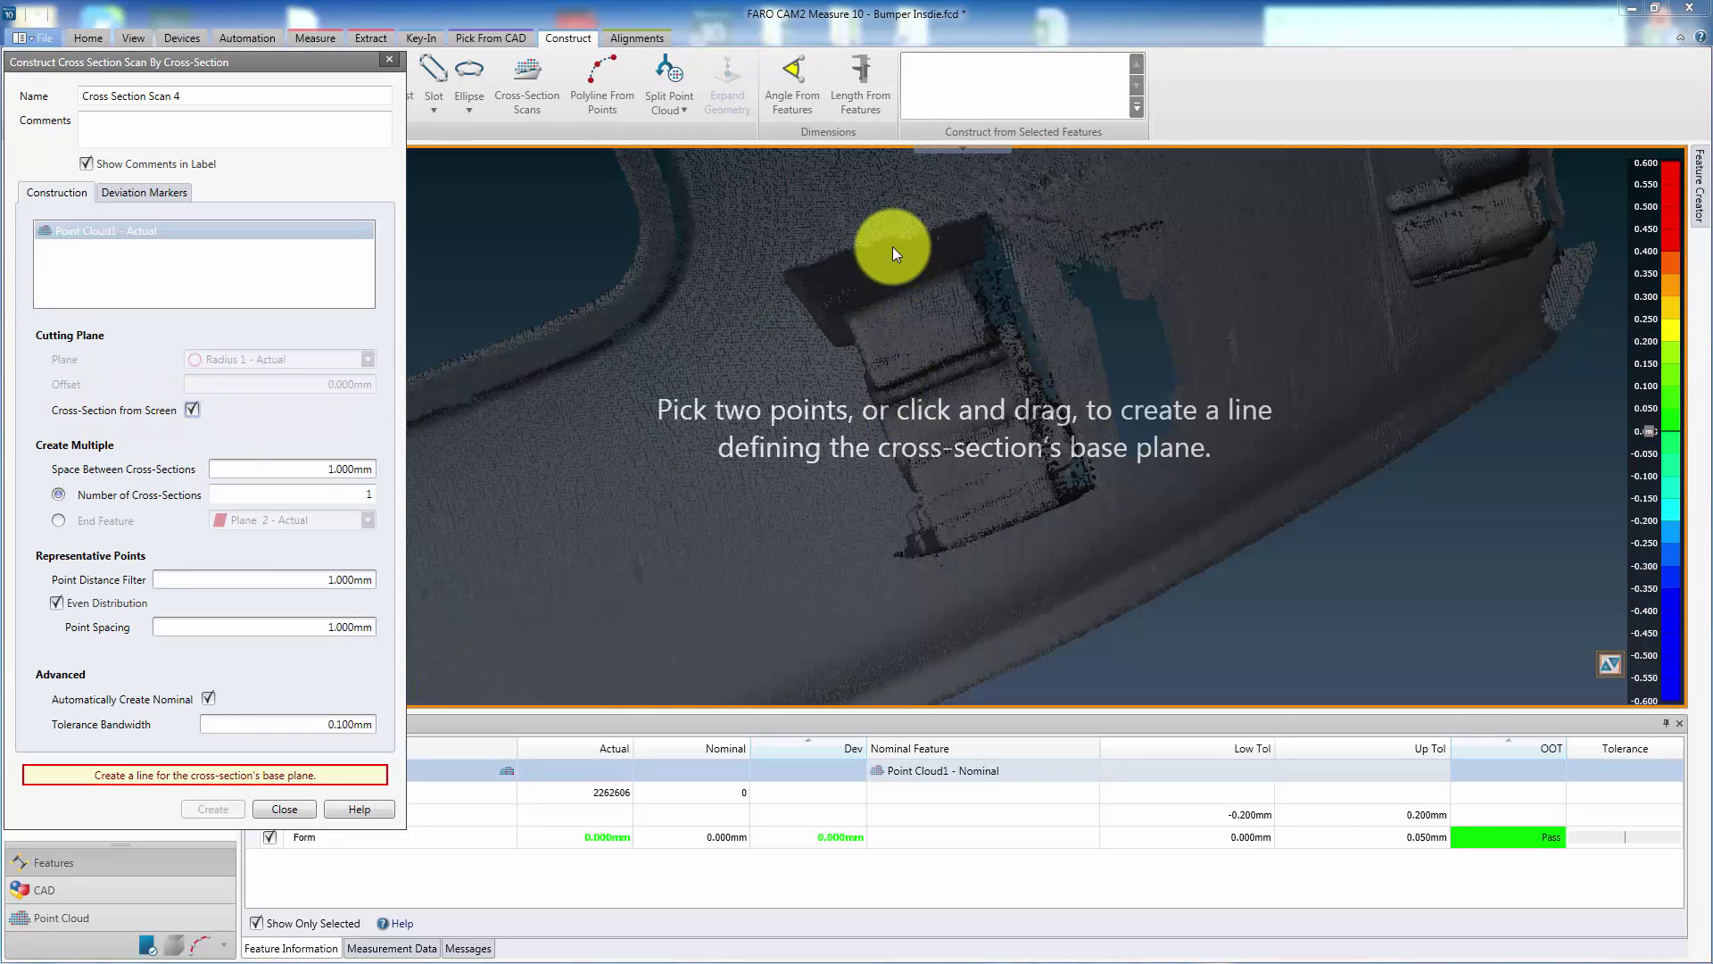
left_click_drag(893, 247, 1023, 564)
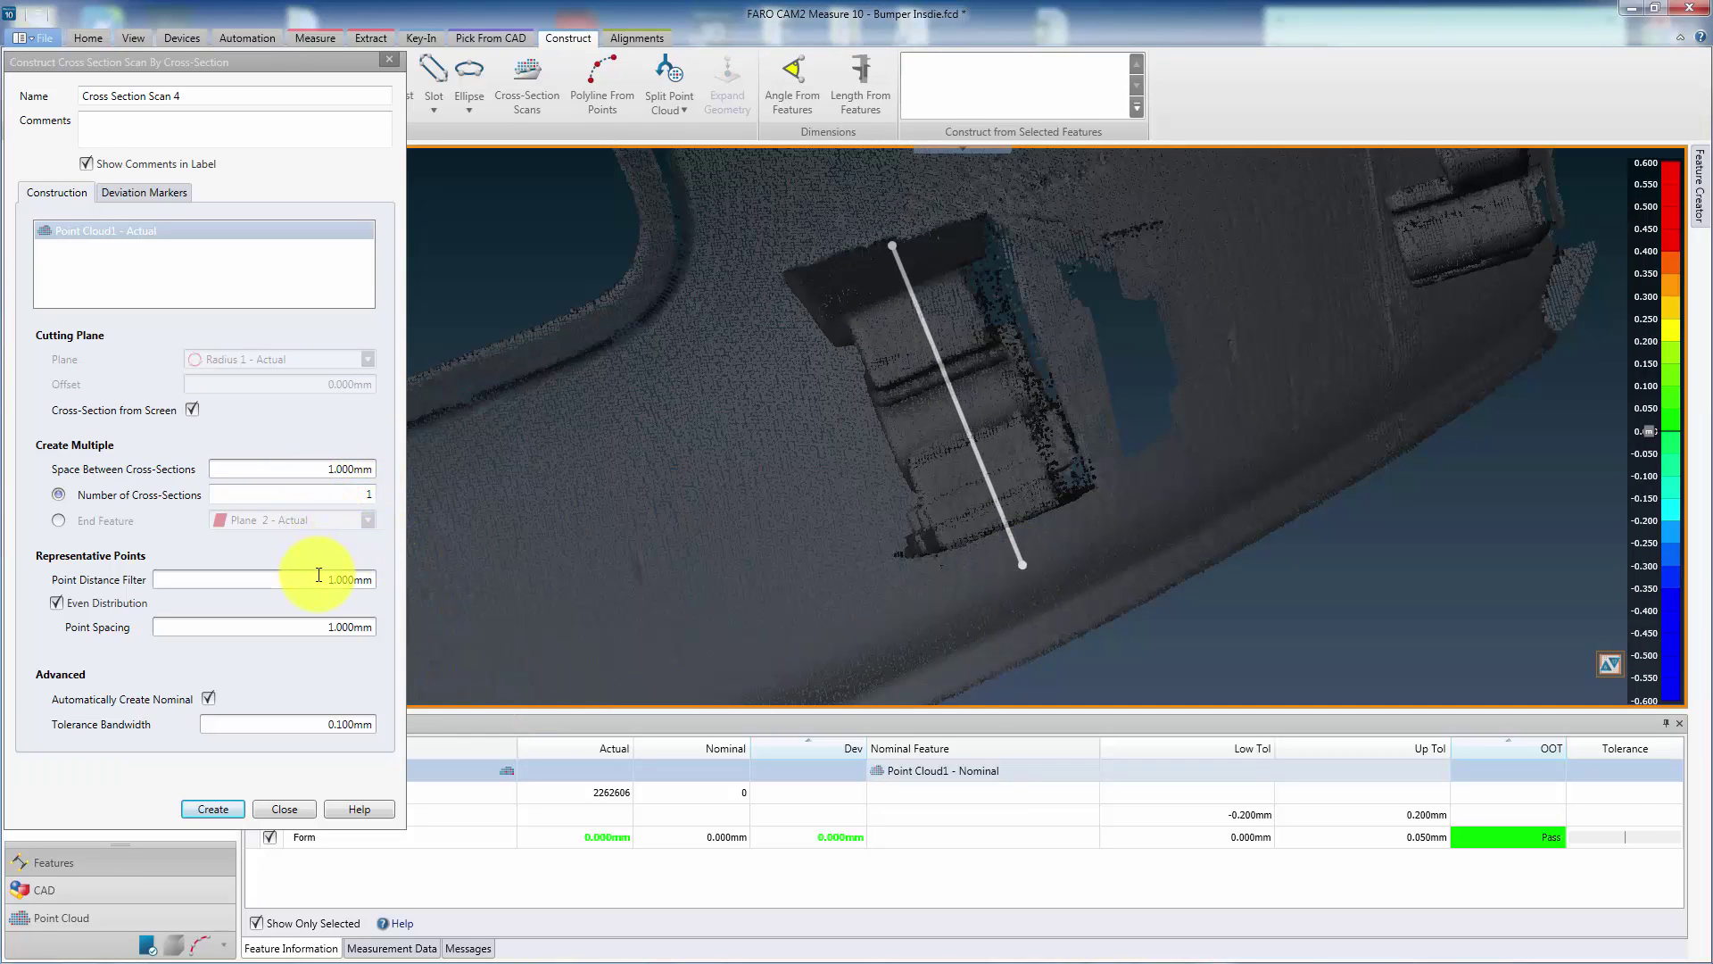
- Set the point spacing to 0.2 mm and the tolerance bandwidth to 0.2 mm, and create the cross-section scan
left_click(327, 627)
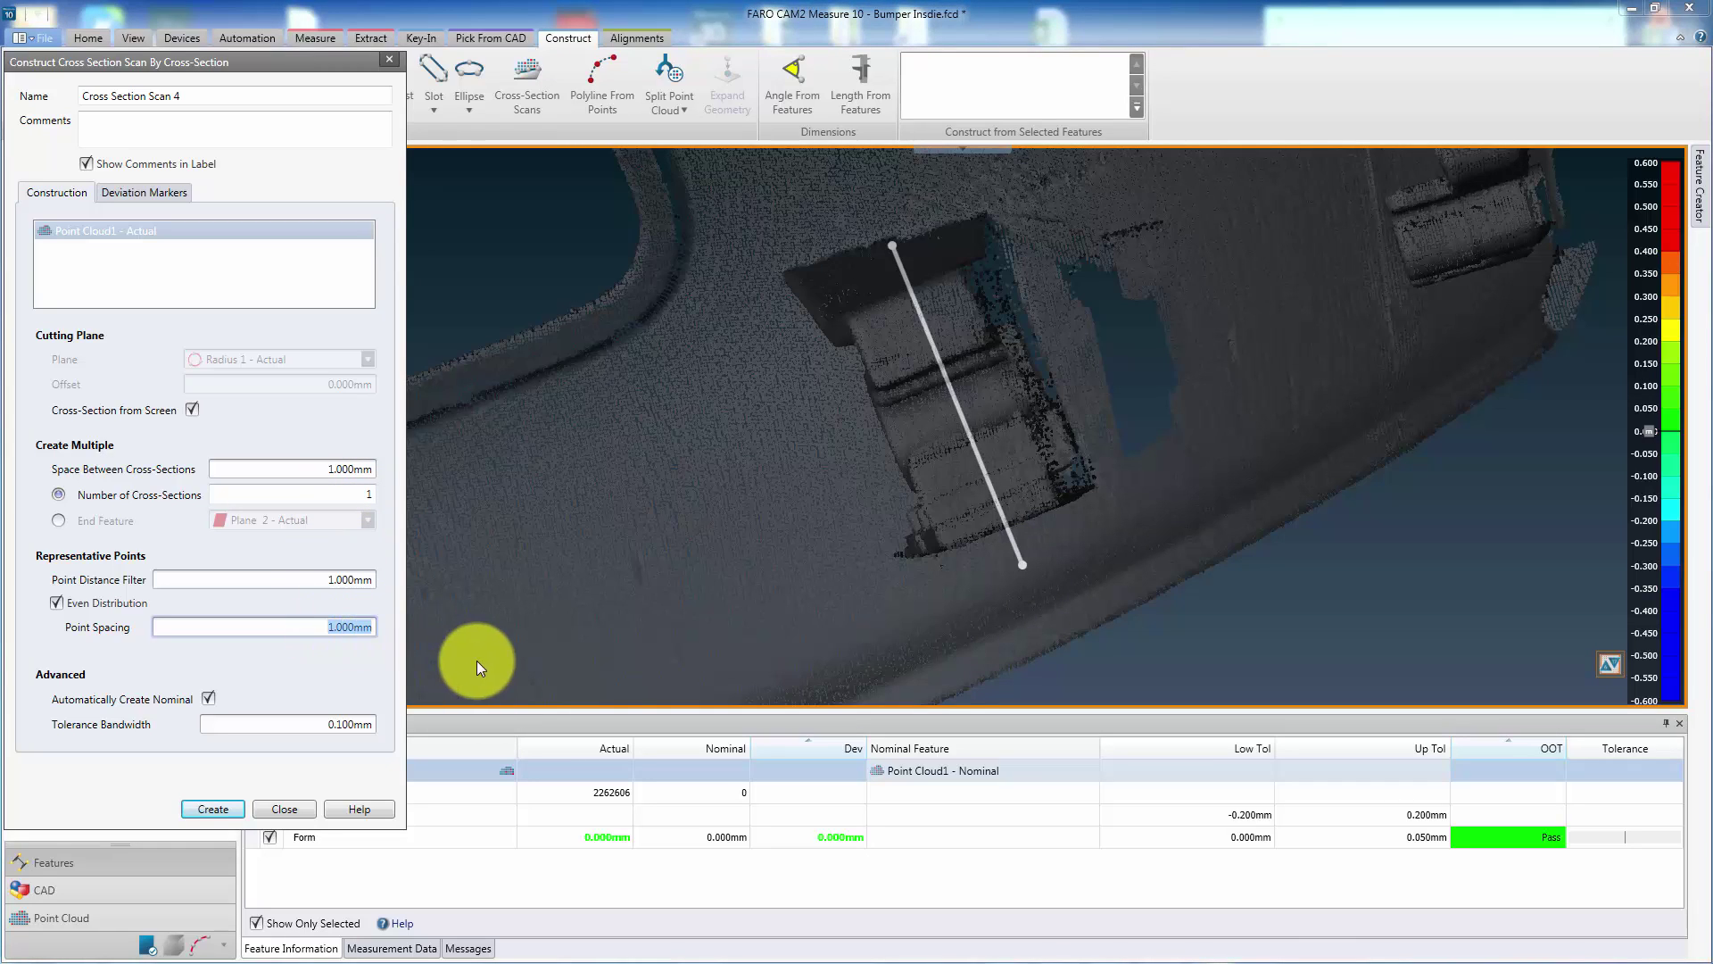
type("0.2")
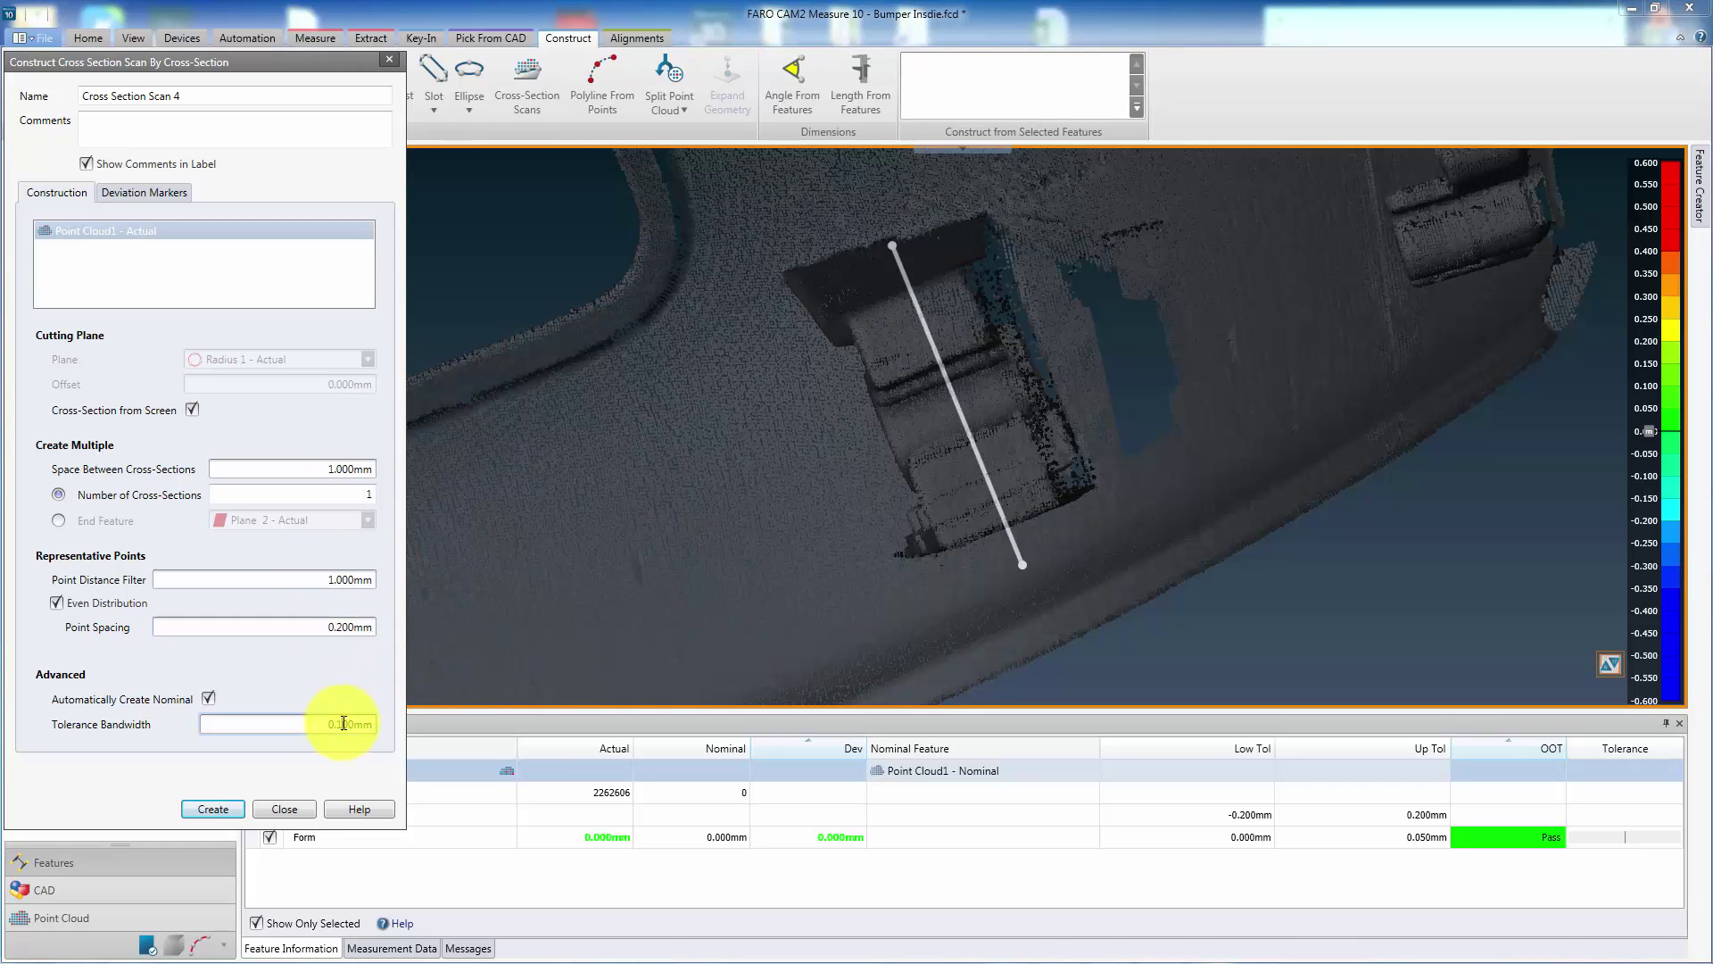
type("0.2")
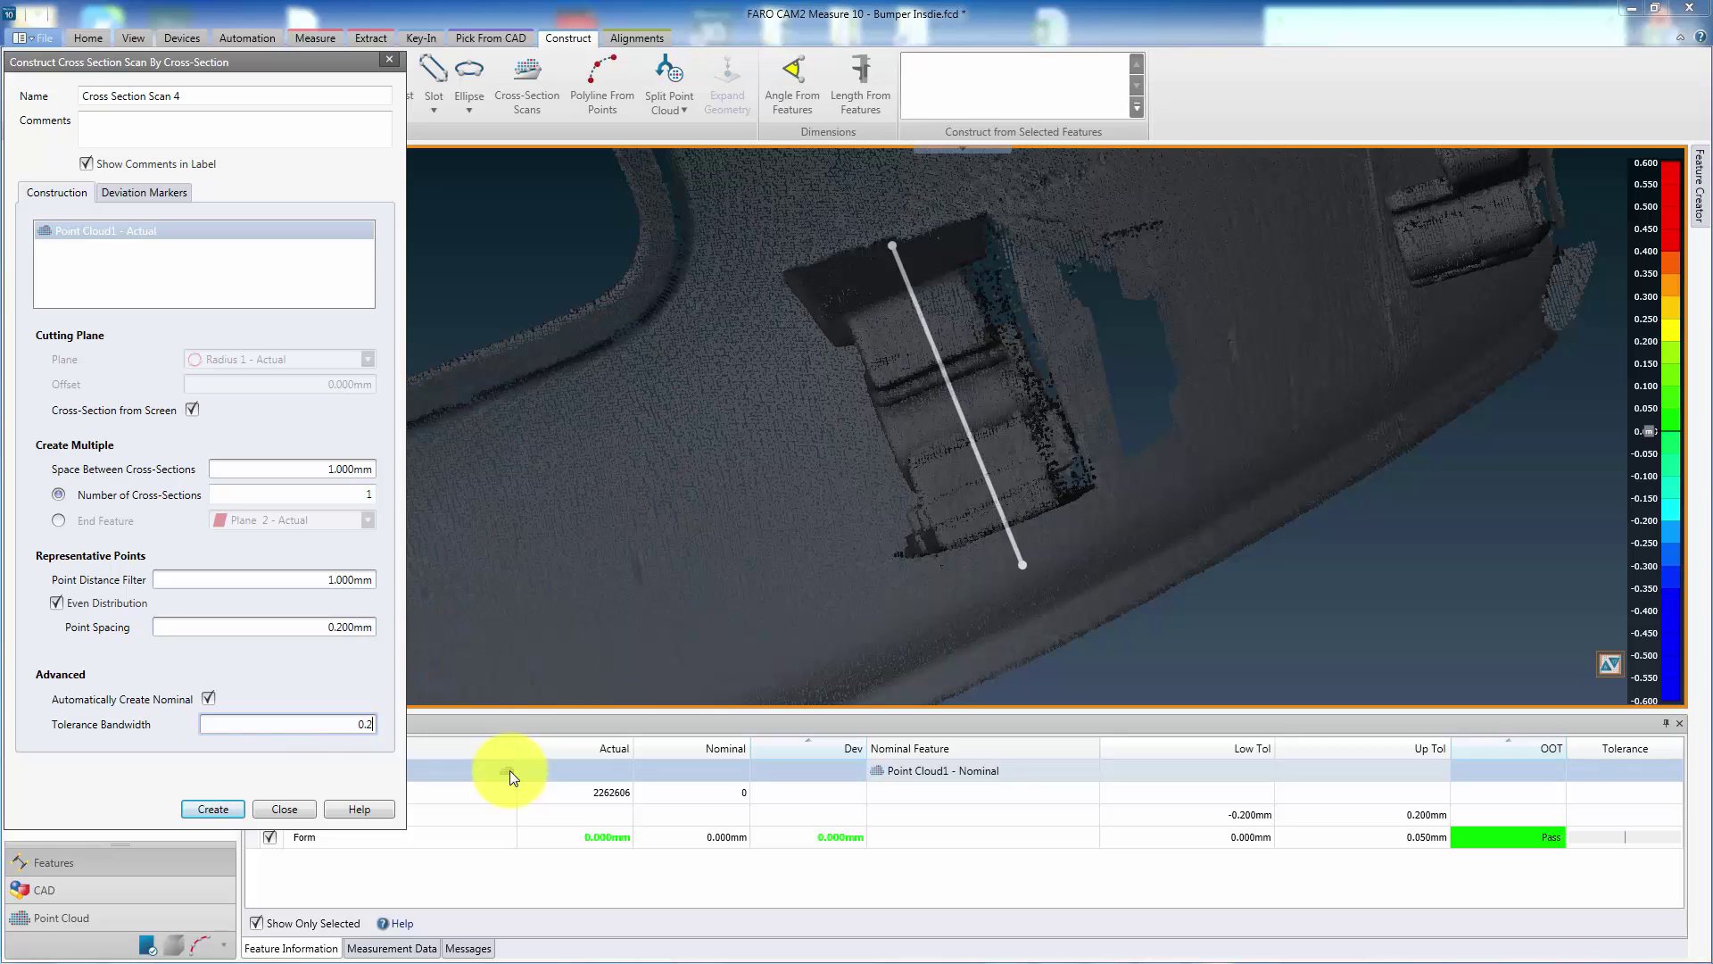
left_click(210, 811)
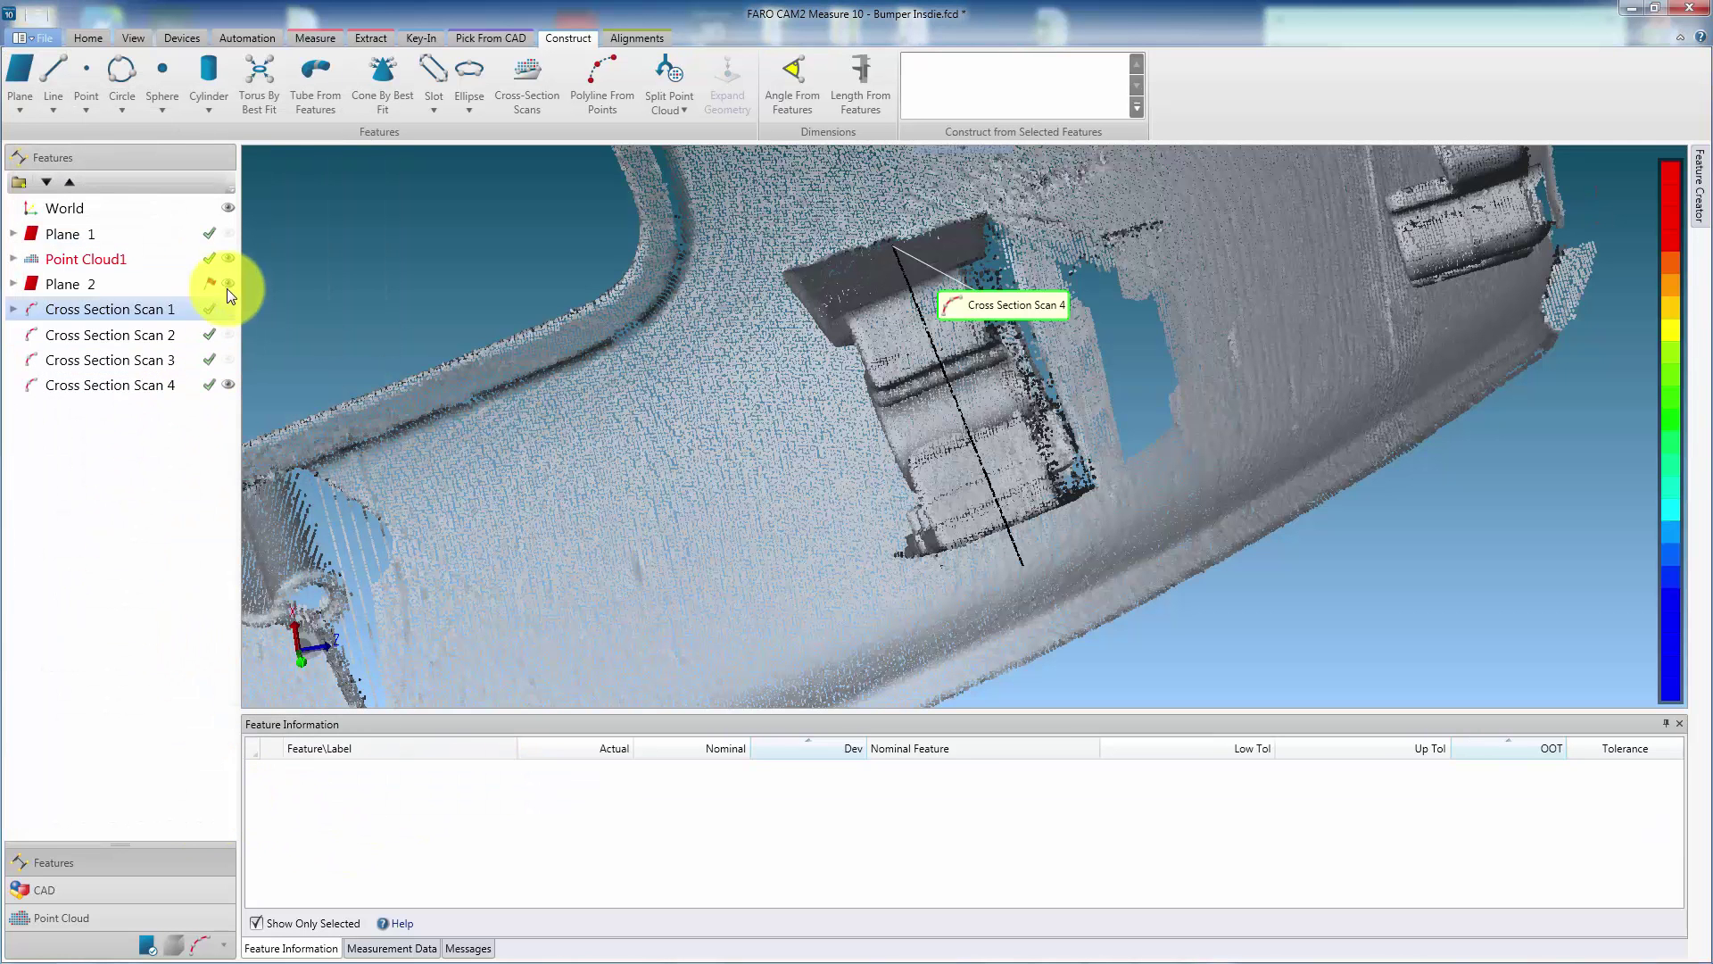
- Hide Point Cloud1 to inspect the new cross-section on its own, and show the point cloud again
left_click(230, 258)
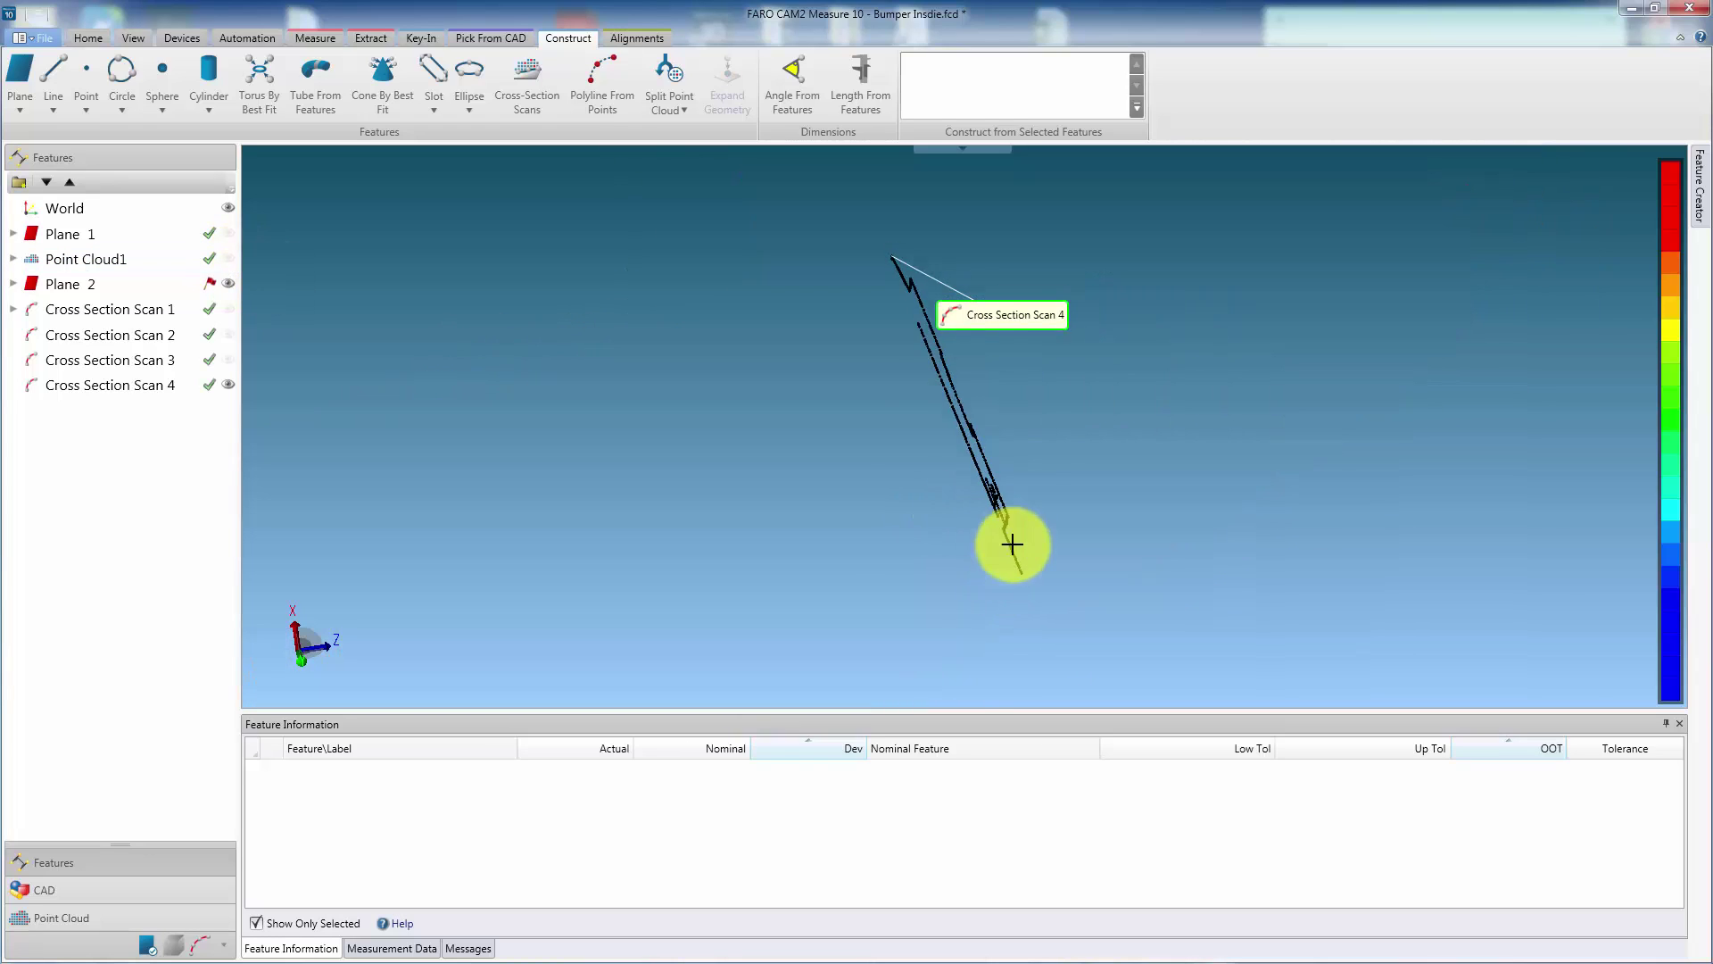
left_click_drag(1012, 543, 919, 517)
scroll(933, 510, "up", 2)
left_click(193, 260)
left_click(228, 258)
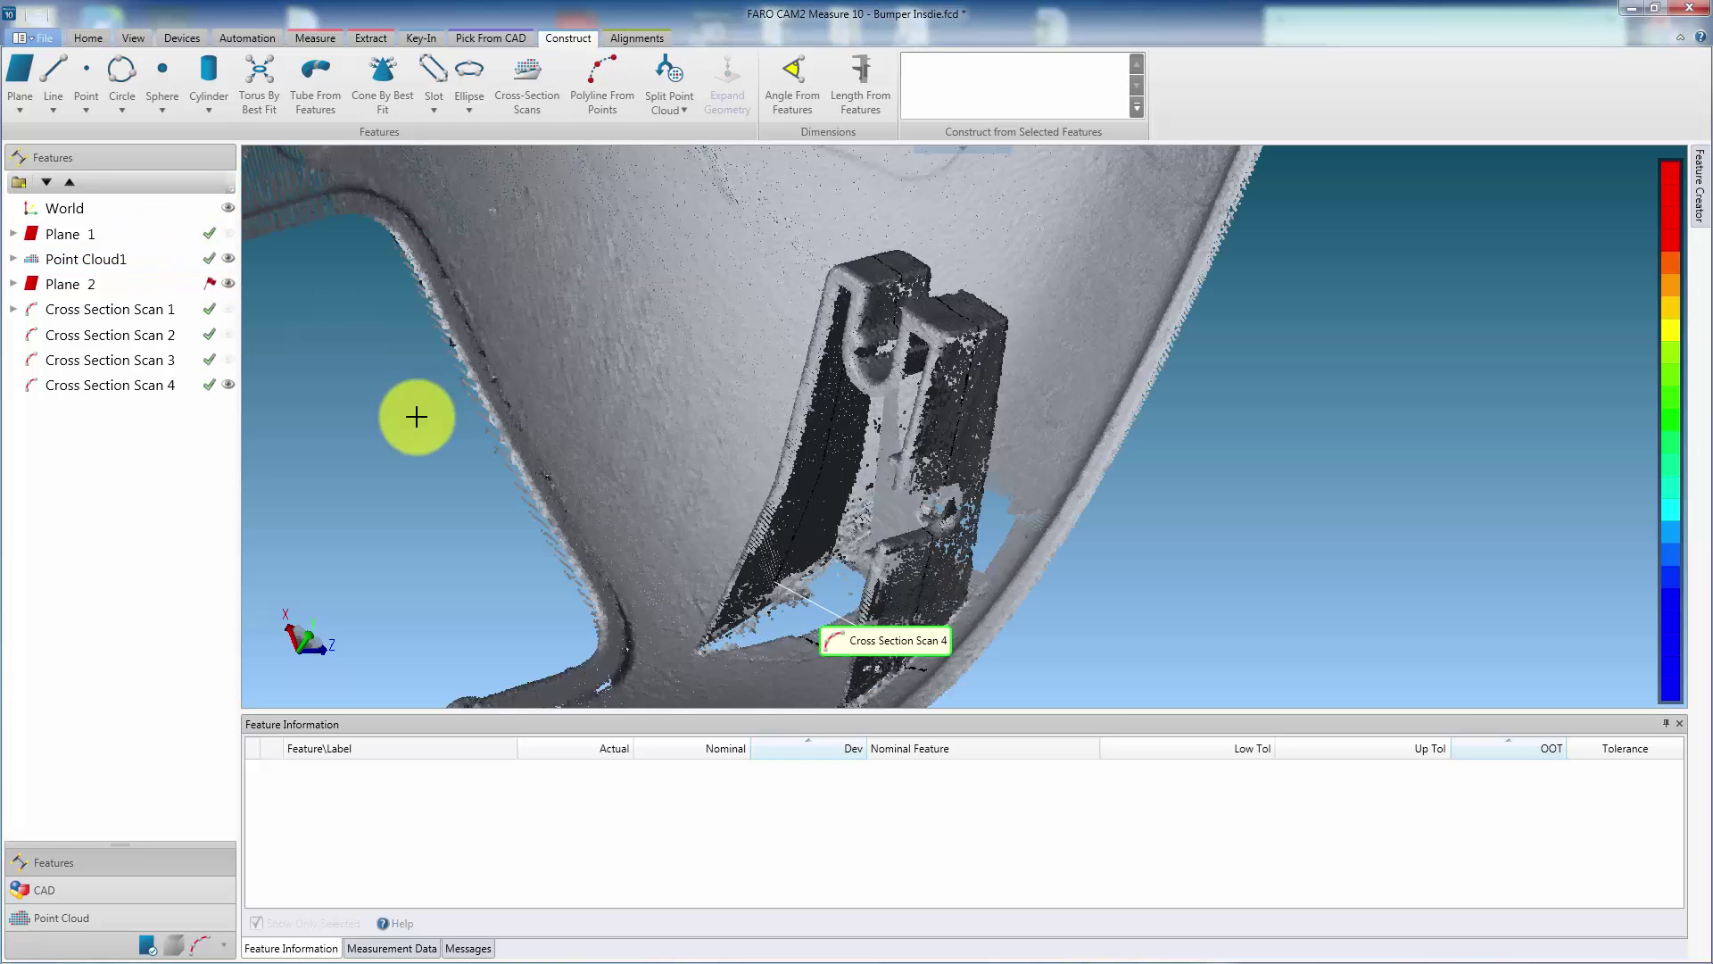
- Open Cross Section Scan 4 in cross-section analysis mode
scroll(477, 420, "down", 2)
left_click(137, 378)
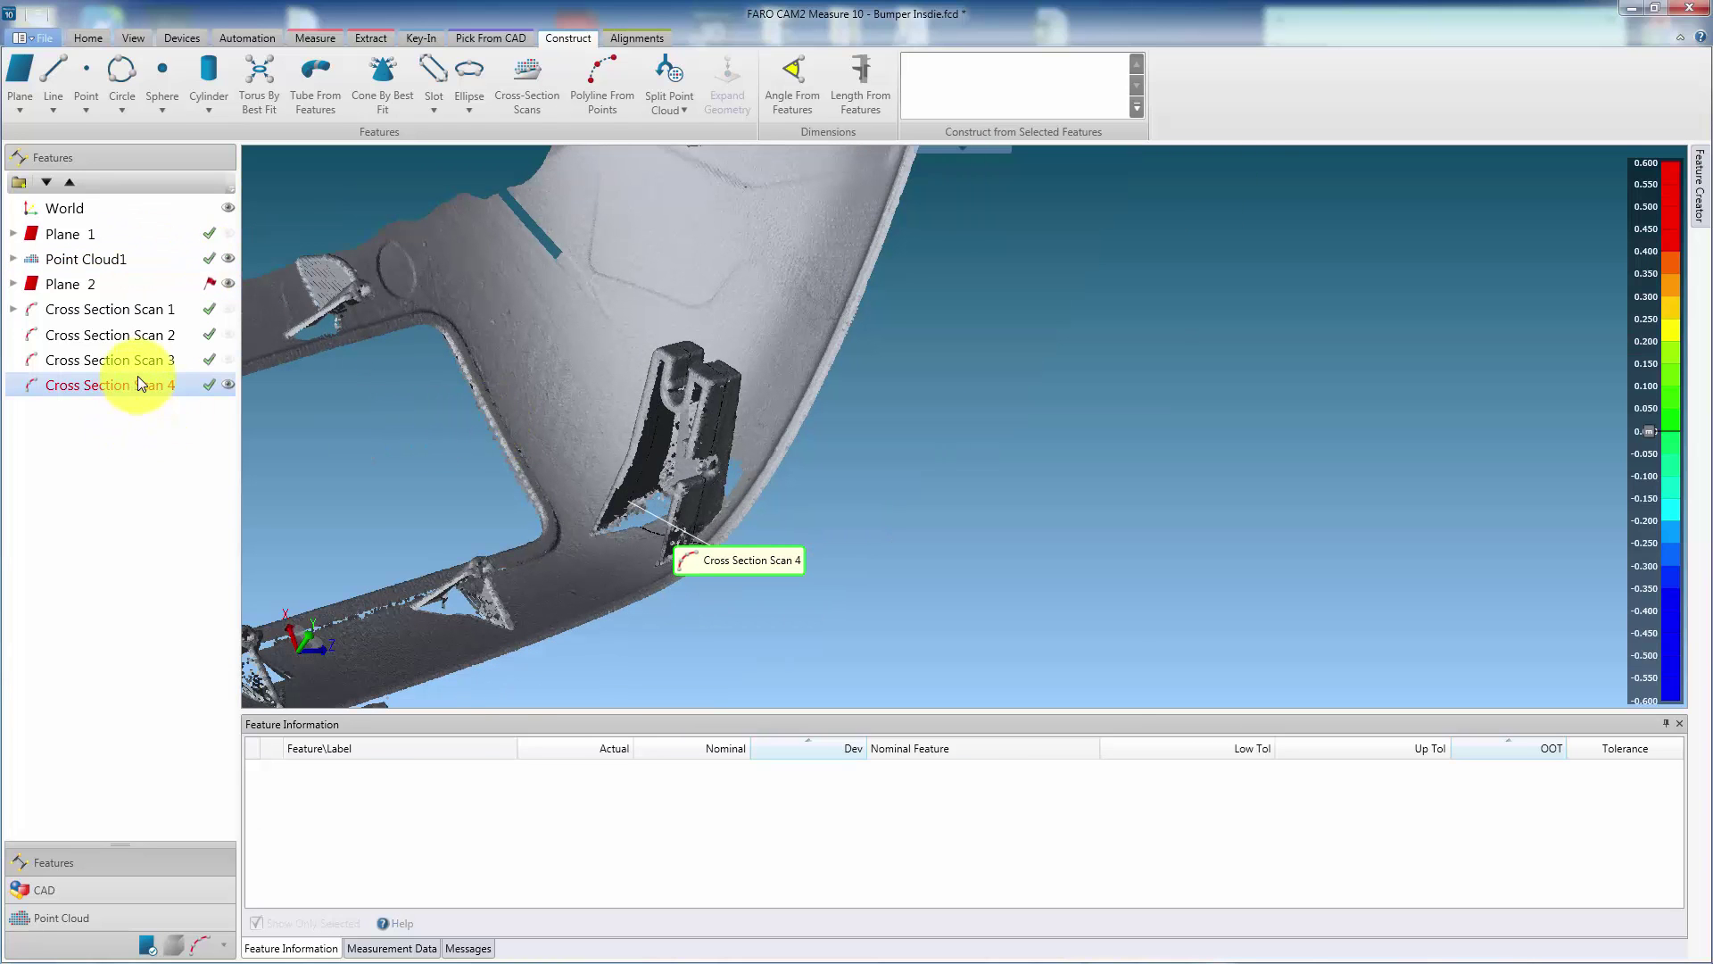
right_click(138, 378)
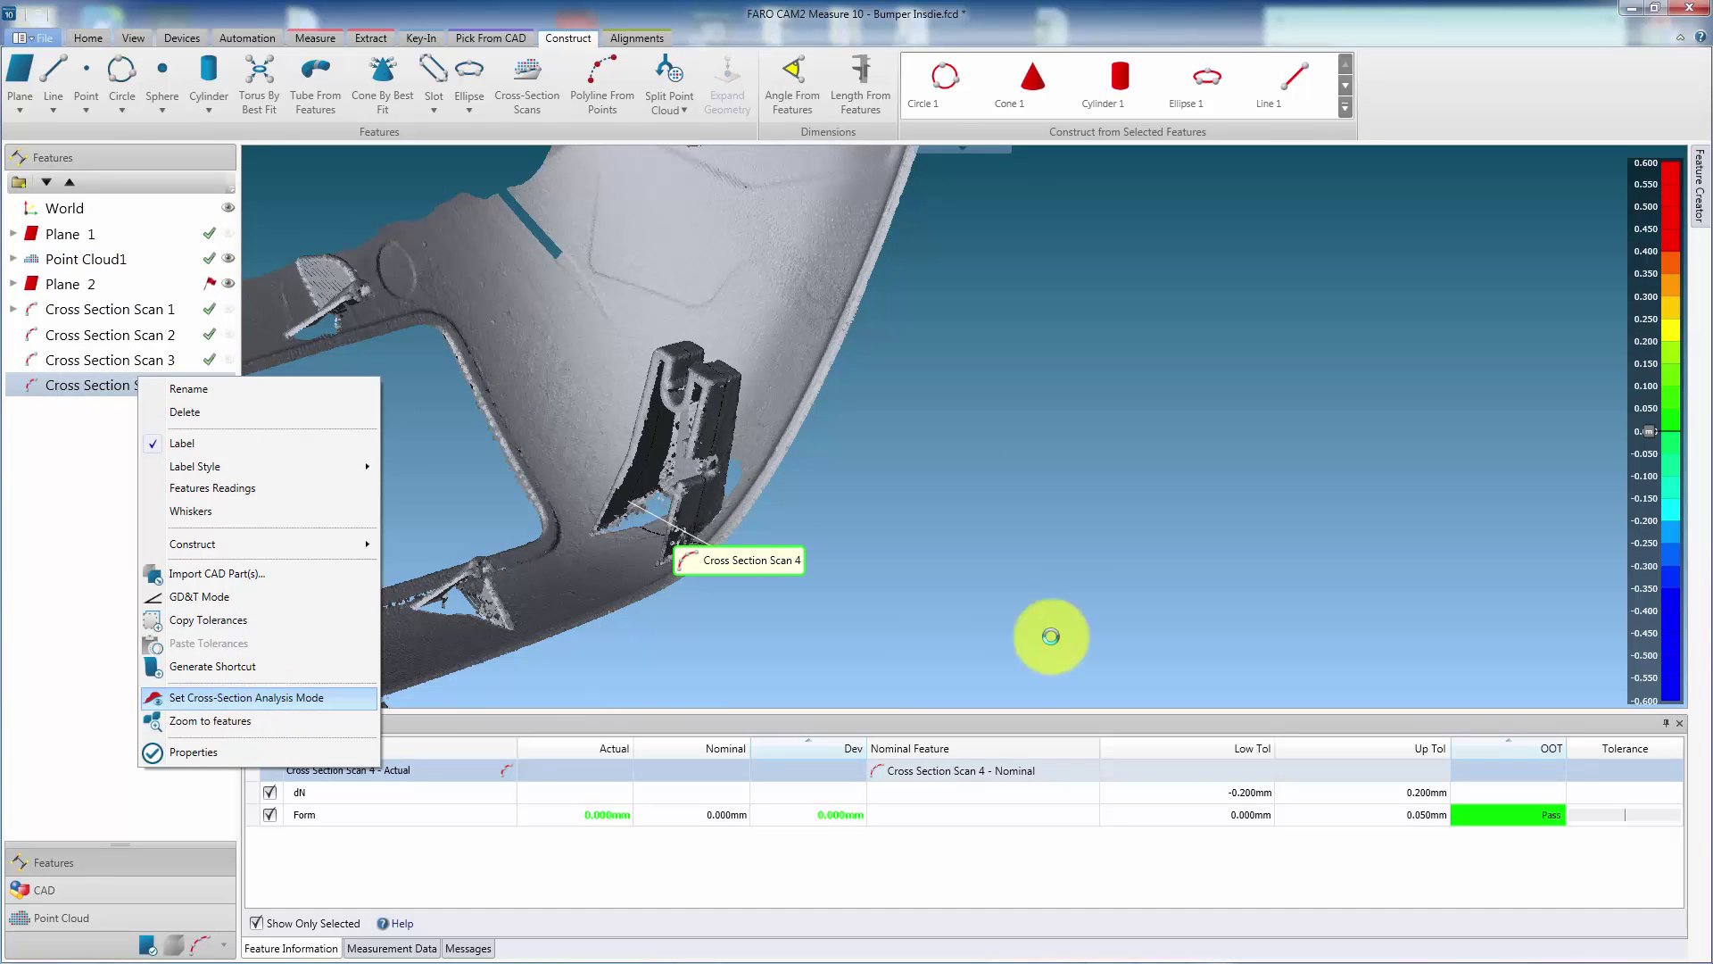
left_click(250, 697)
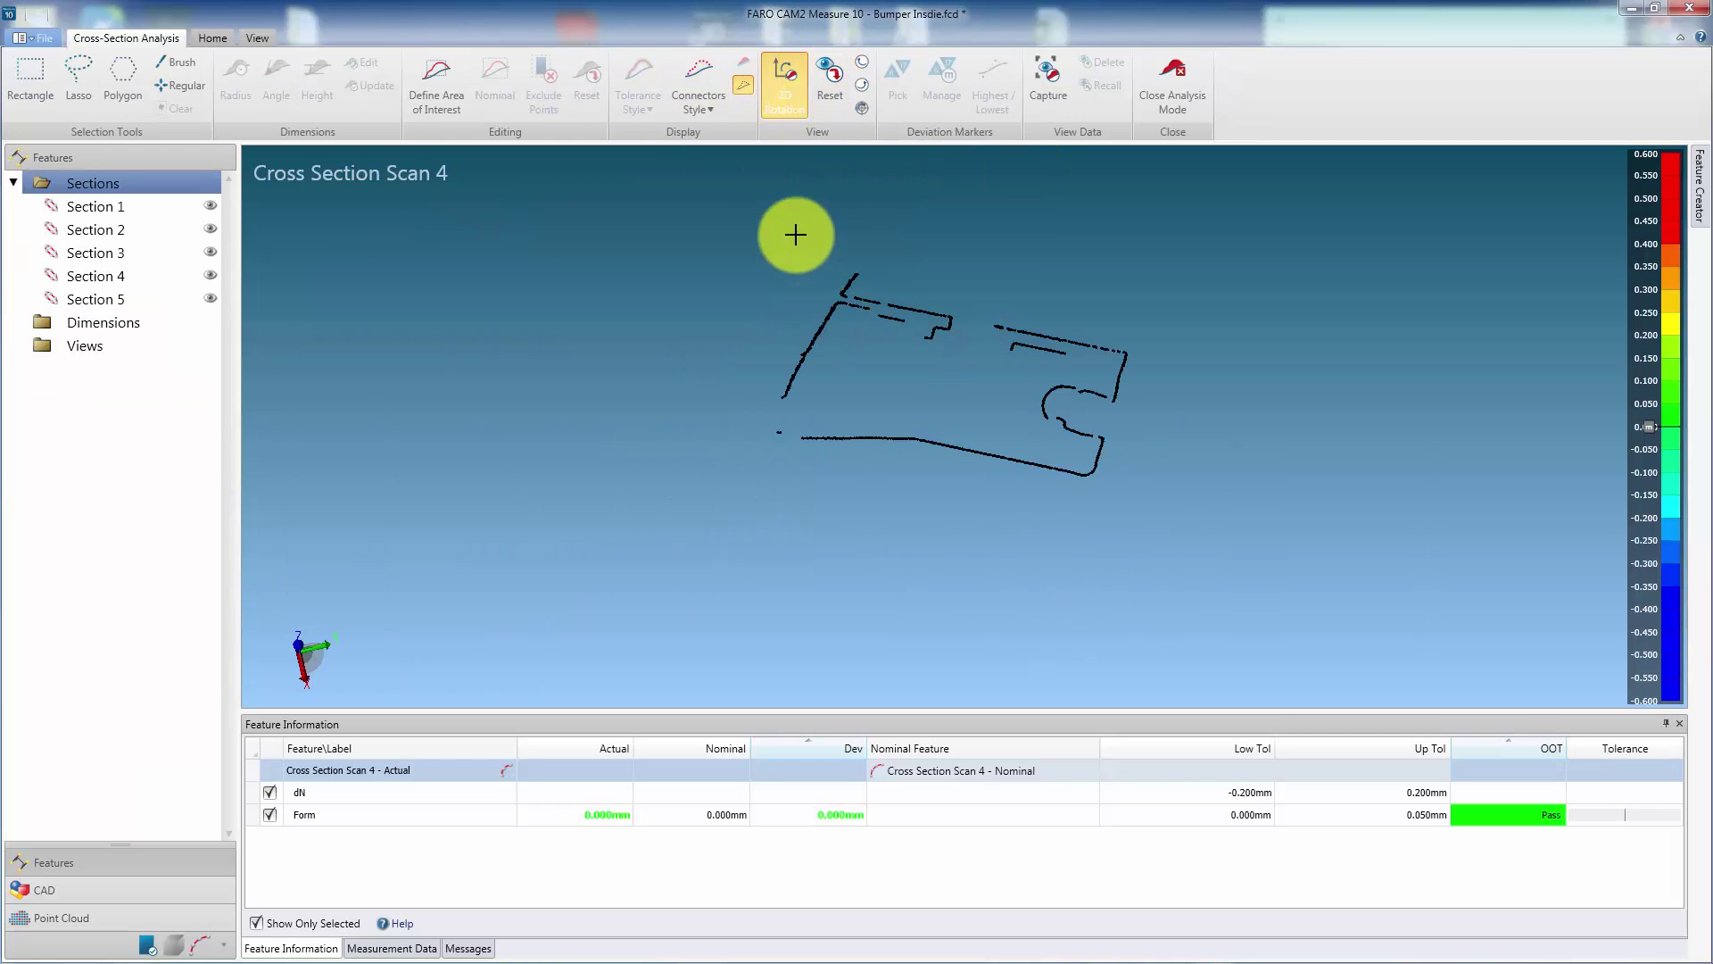
- Add a radius dimension to the small arc on the slot's inner wall and place its label outside the profile
left_click_drag(795, 235, 803, 428)
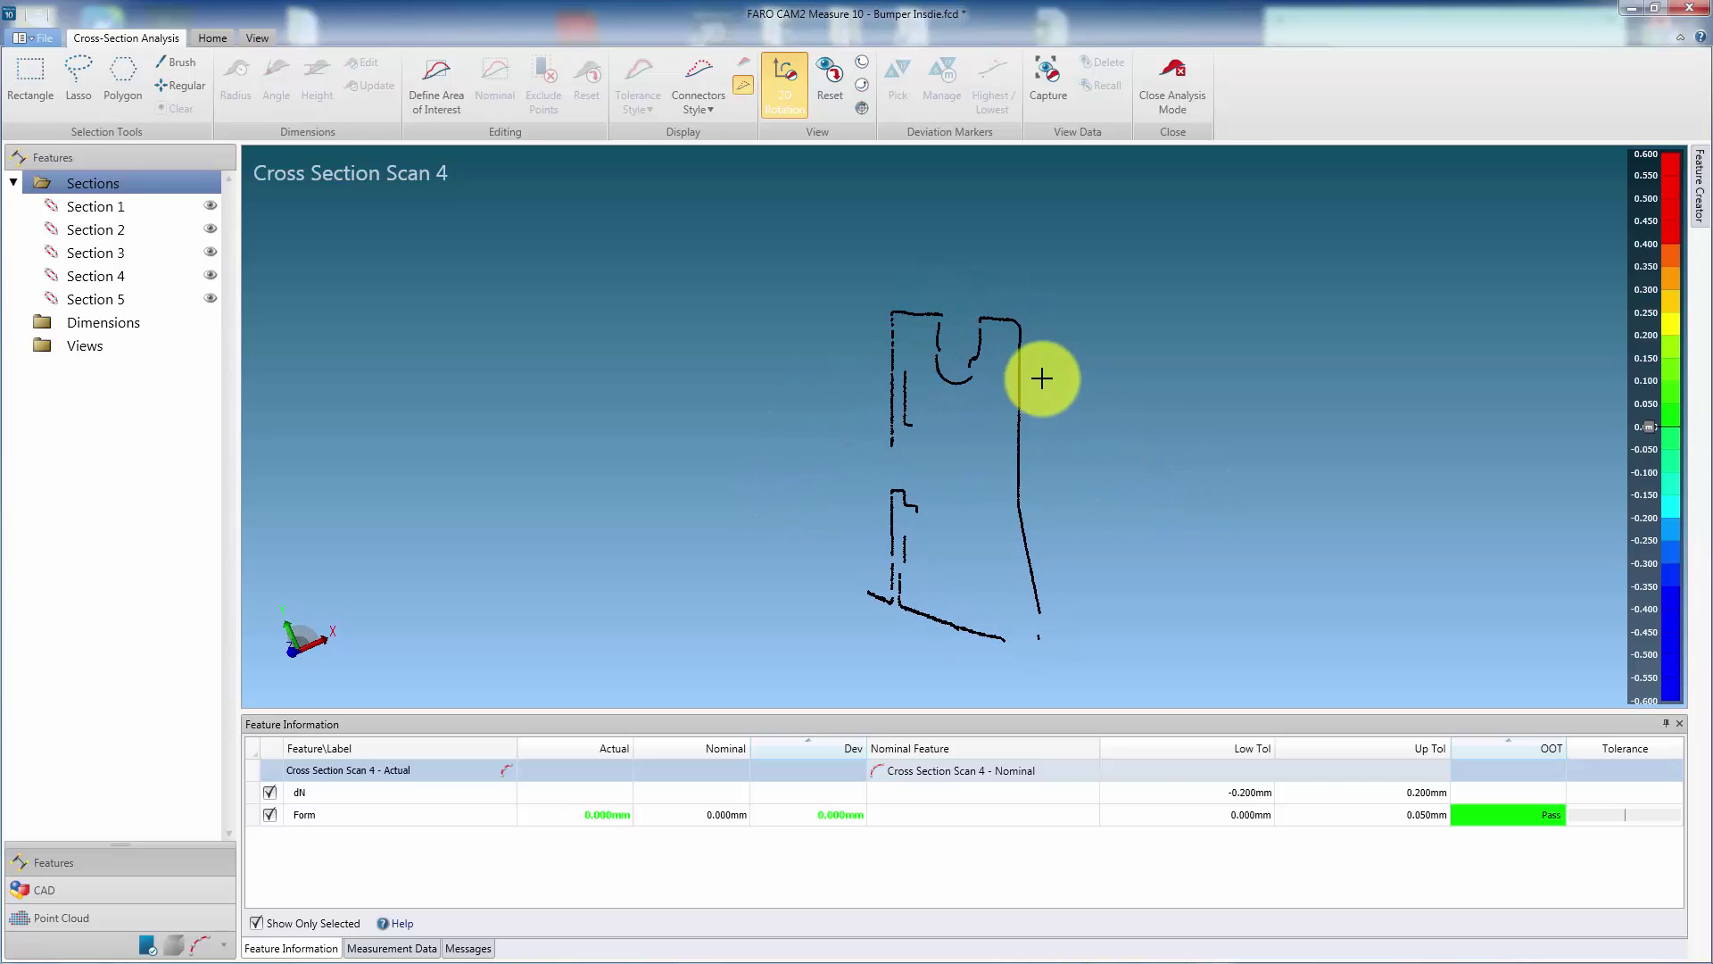
scroll(1044, 389, "up", 4)
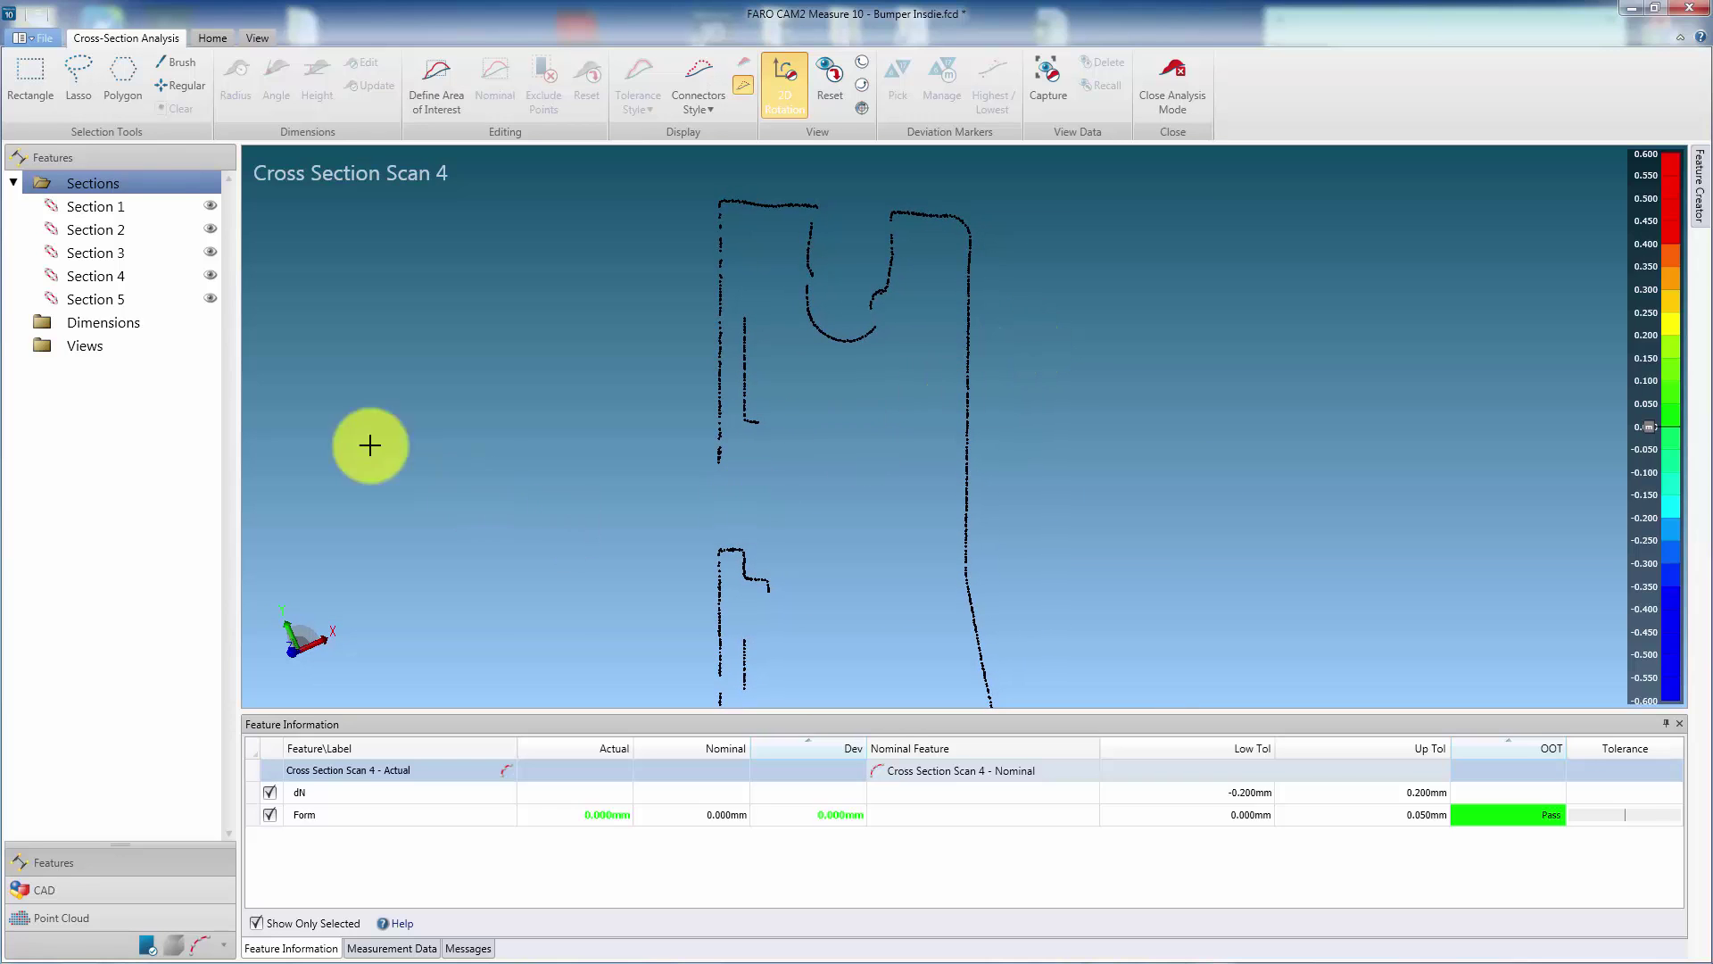
left_click(181, 64)
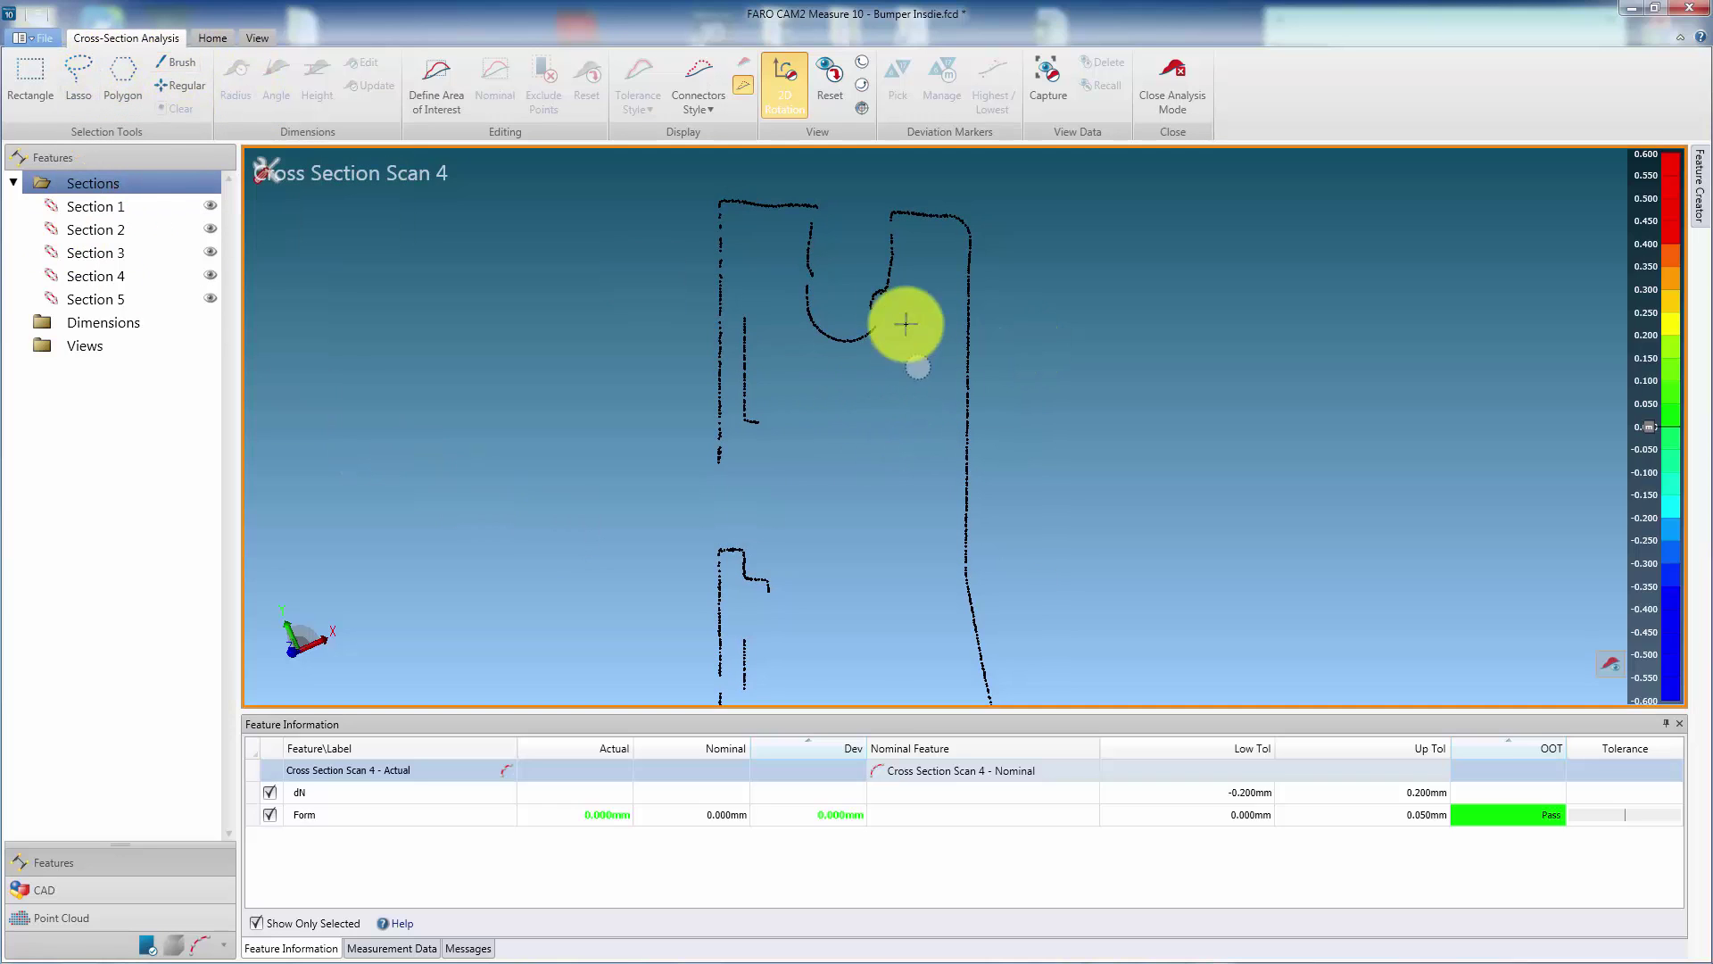
left_click(862, 304)
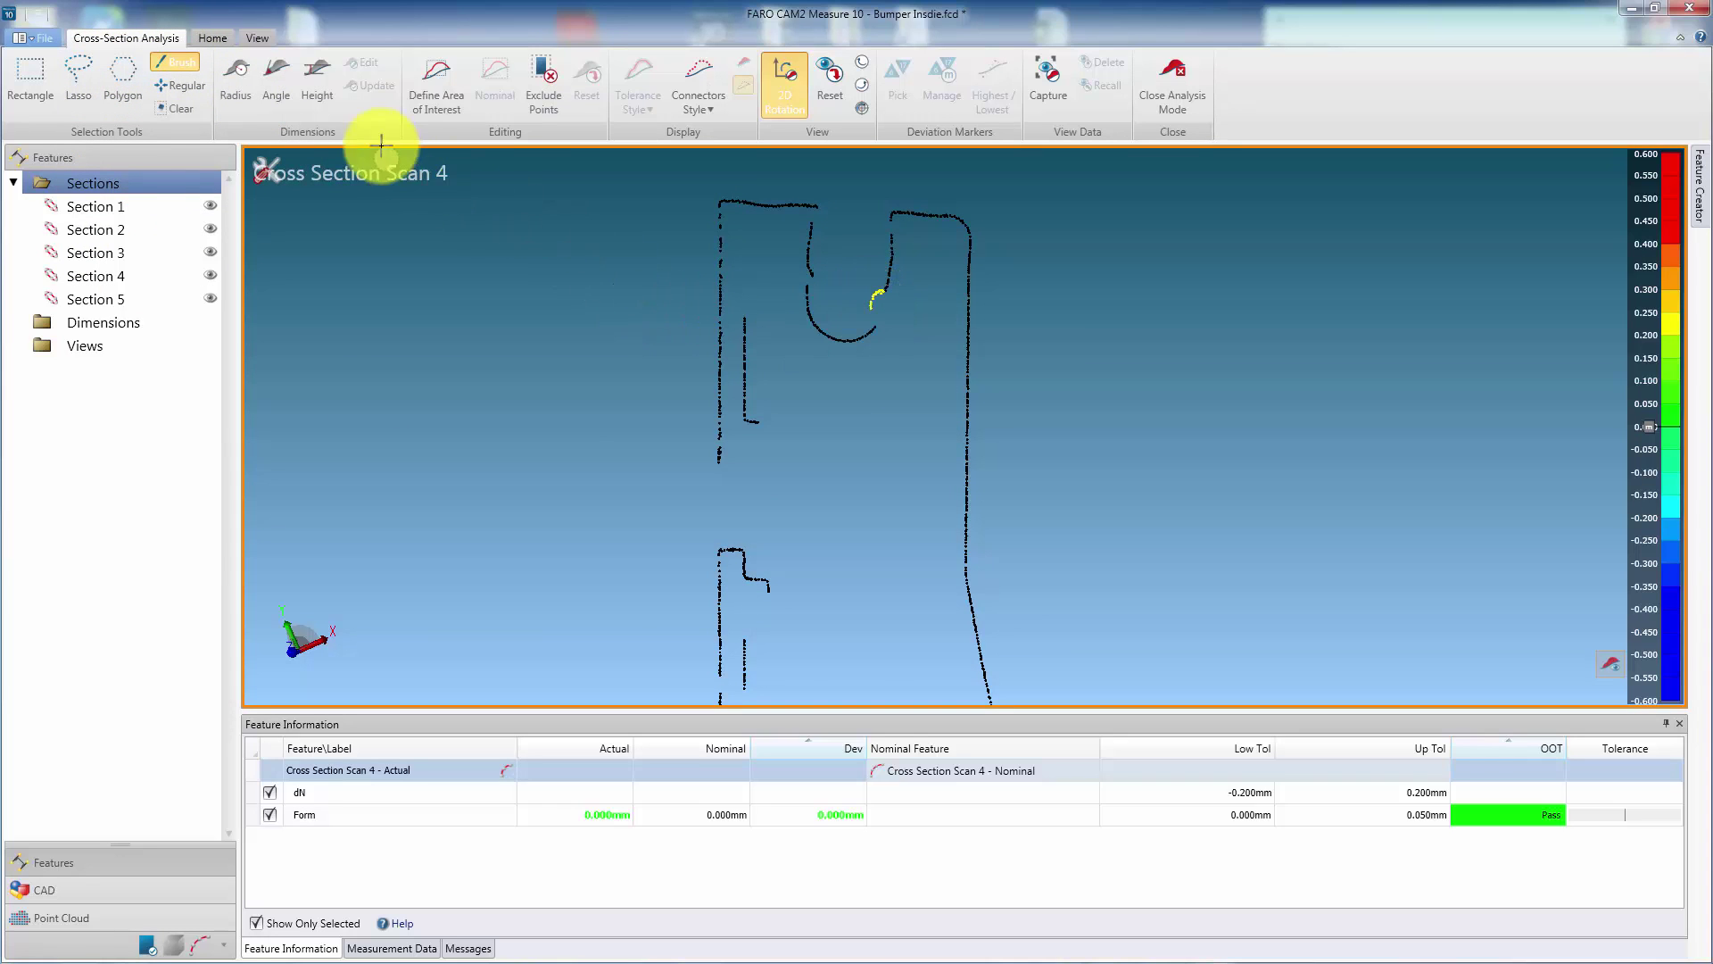
left_click(237, 89)
left_click(817, 302)
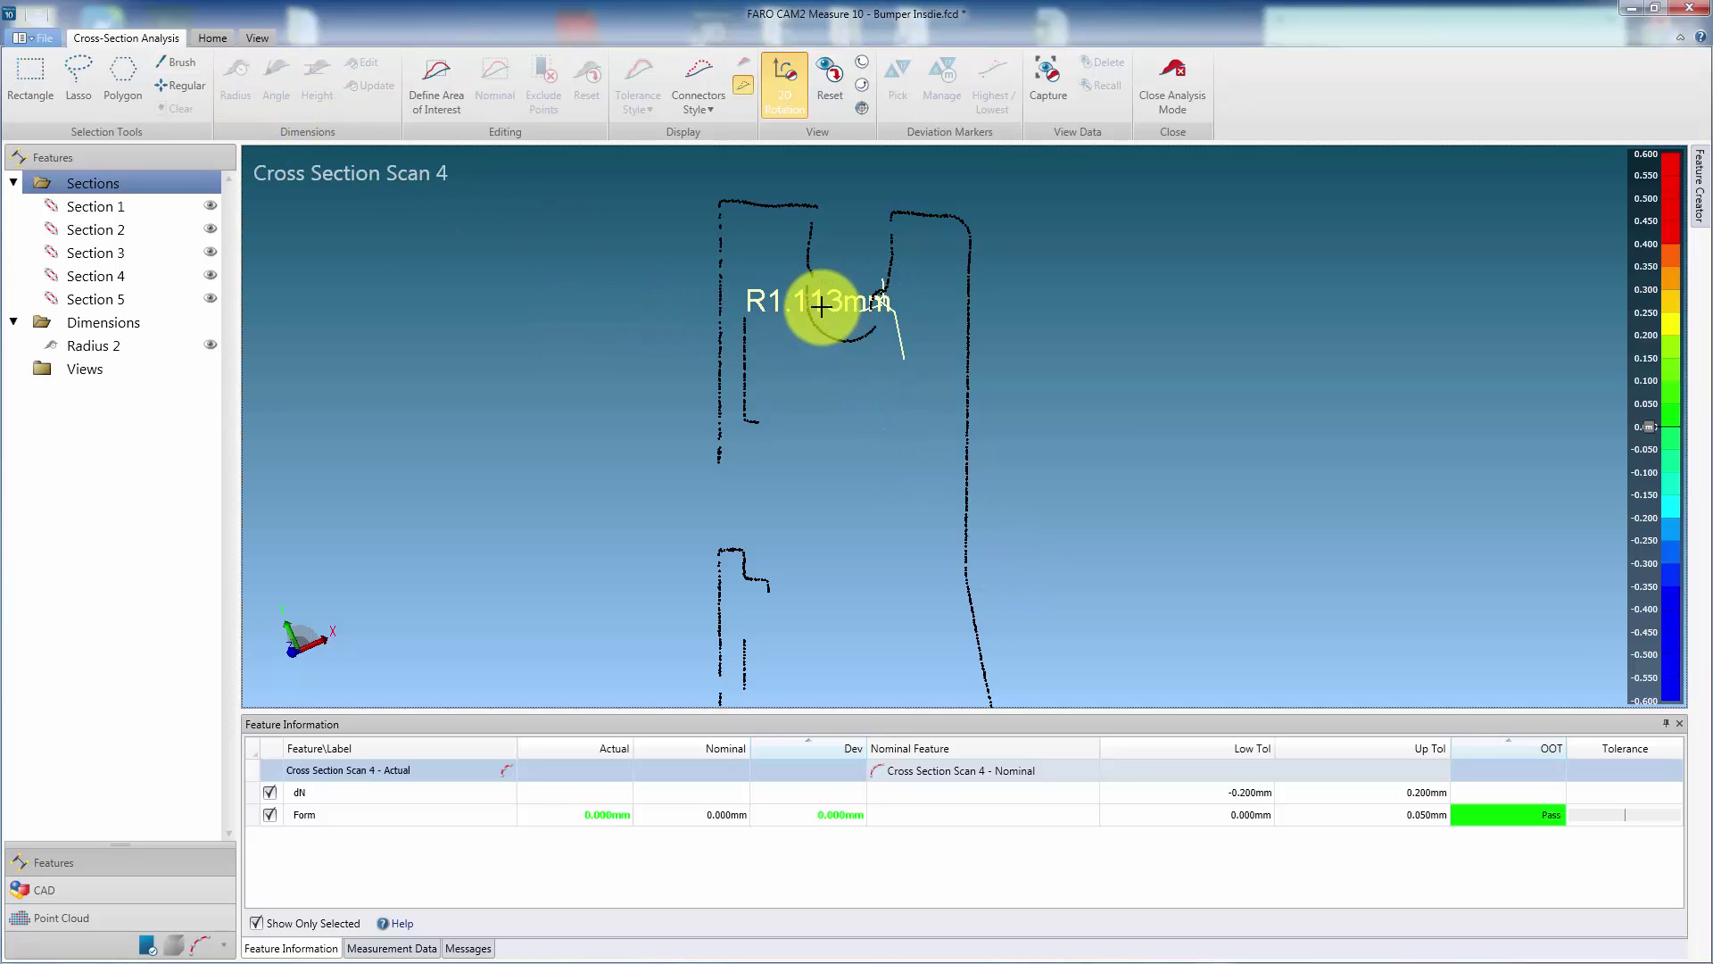
left_click_drag(821, 306, 1193, 398)
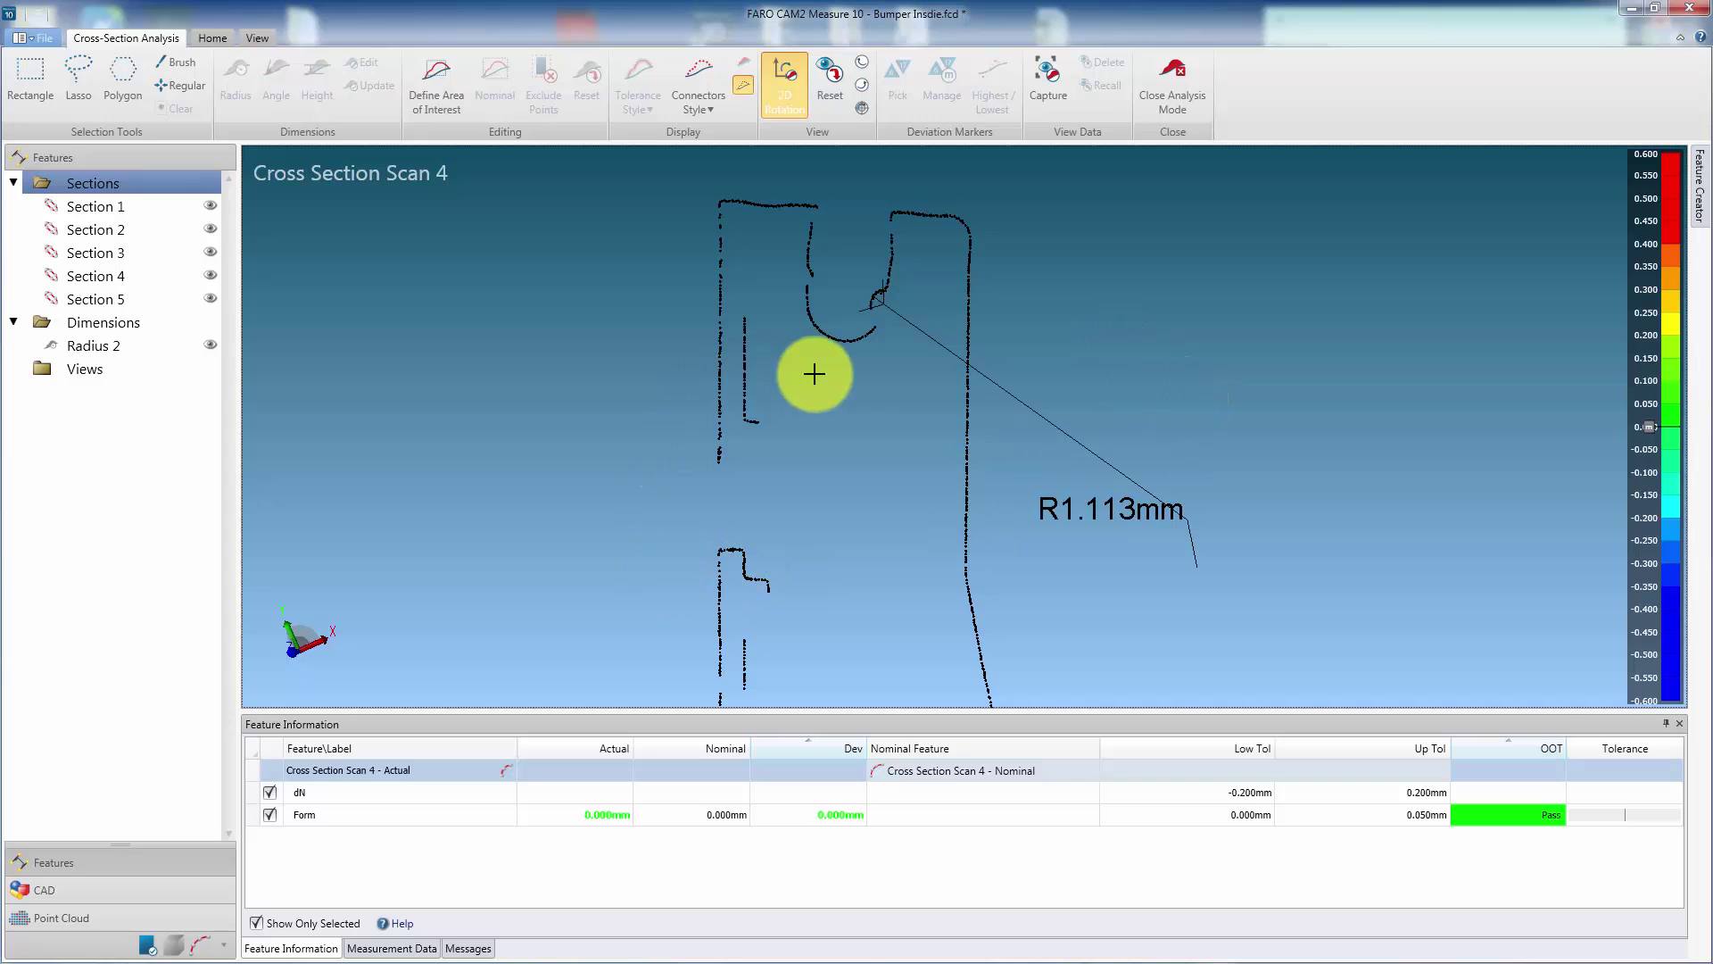
- Add a height dimension between the two opposite side walls of the slot and place it above the slot opening
left_click(50, 85)
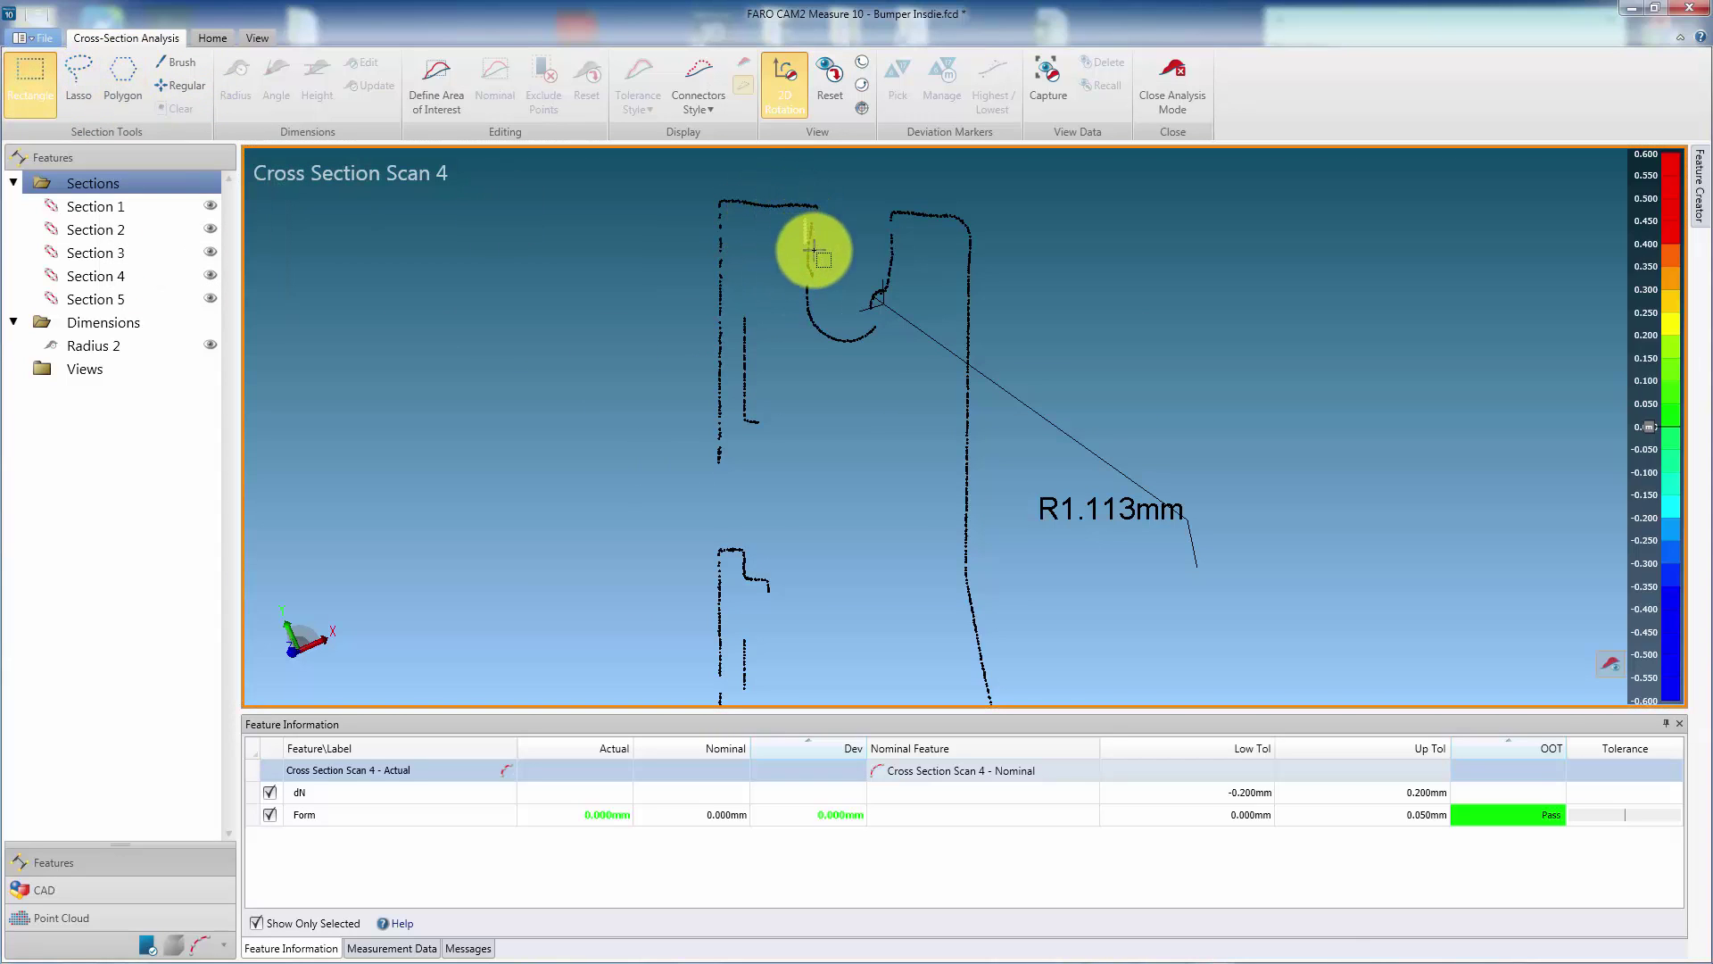
left_click_drag(801, 217, 813, 253)
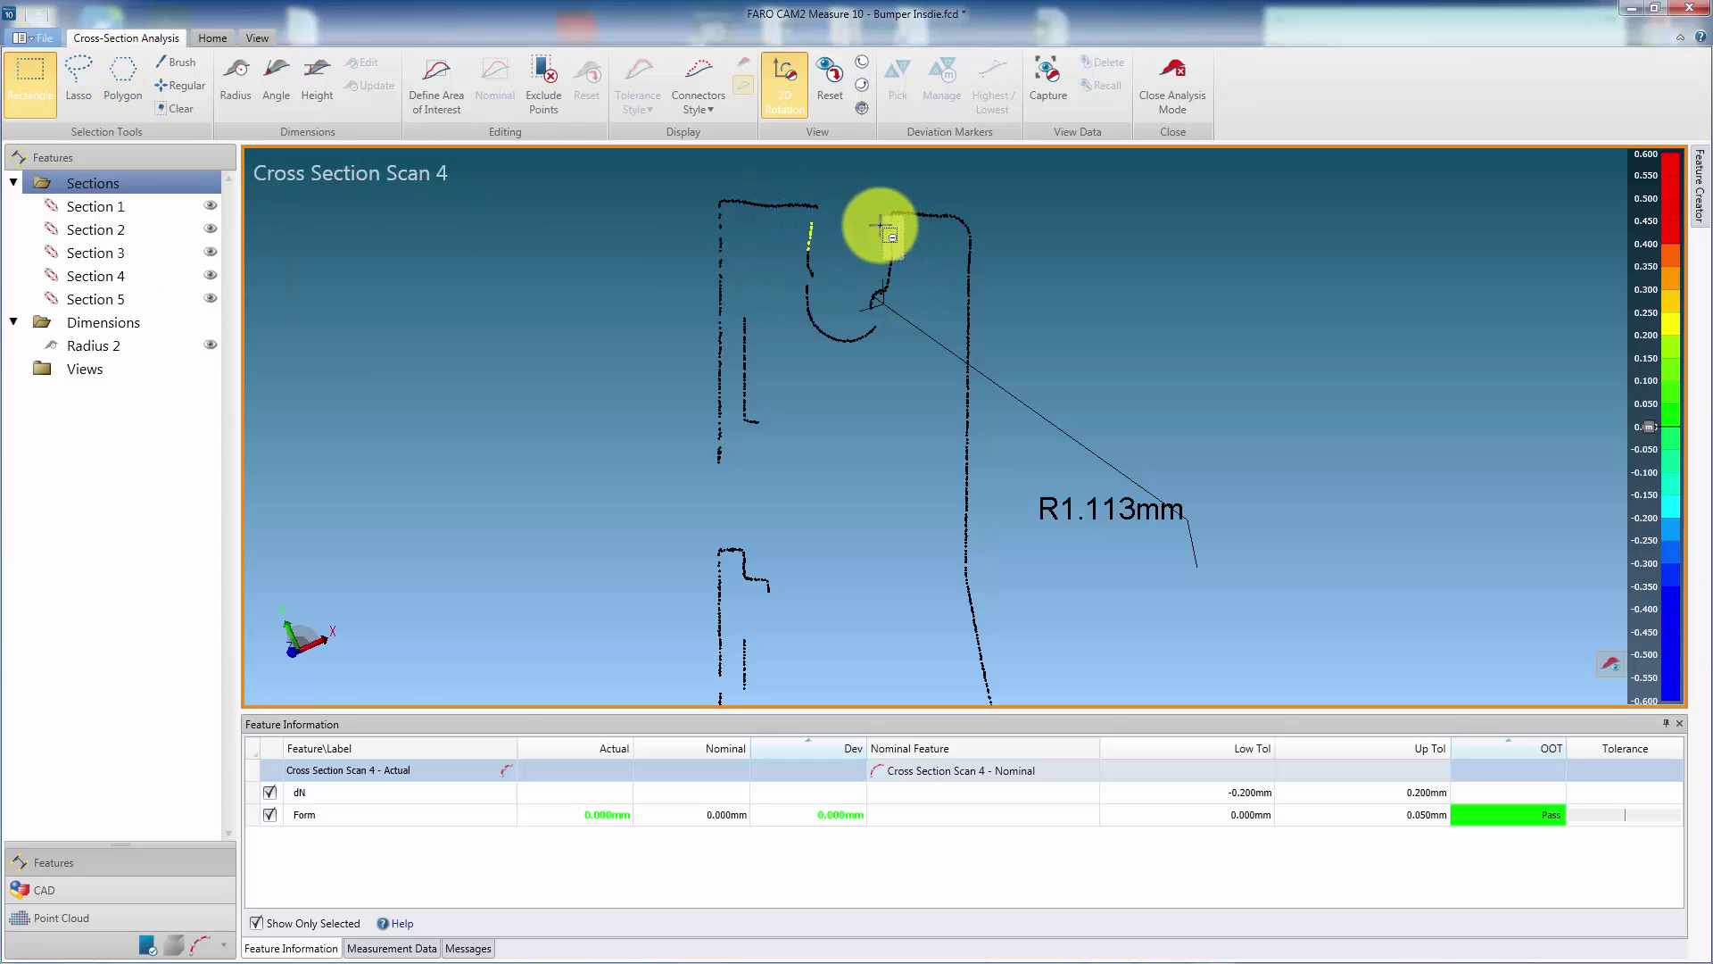
left_click_drag(876, 211, 894, 264)
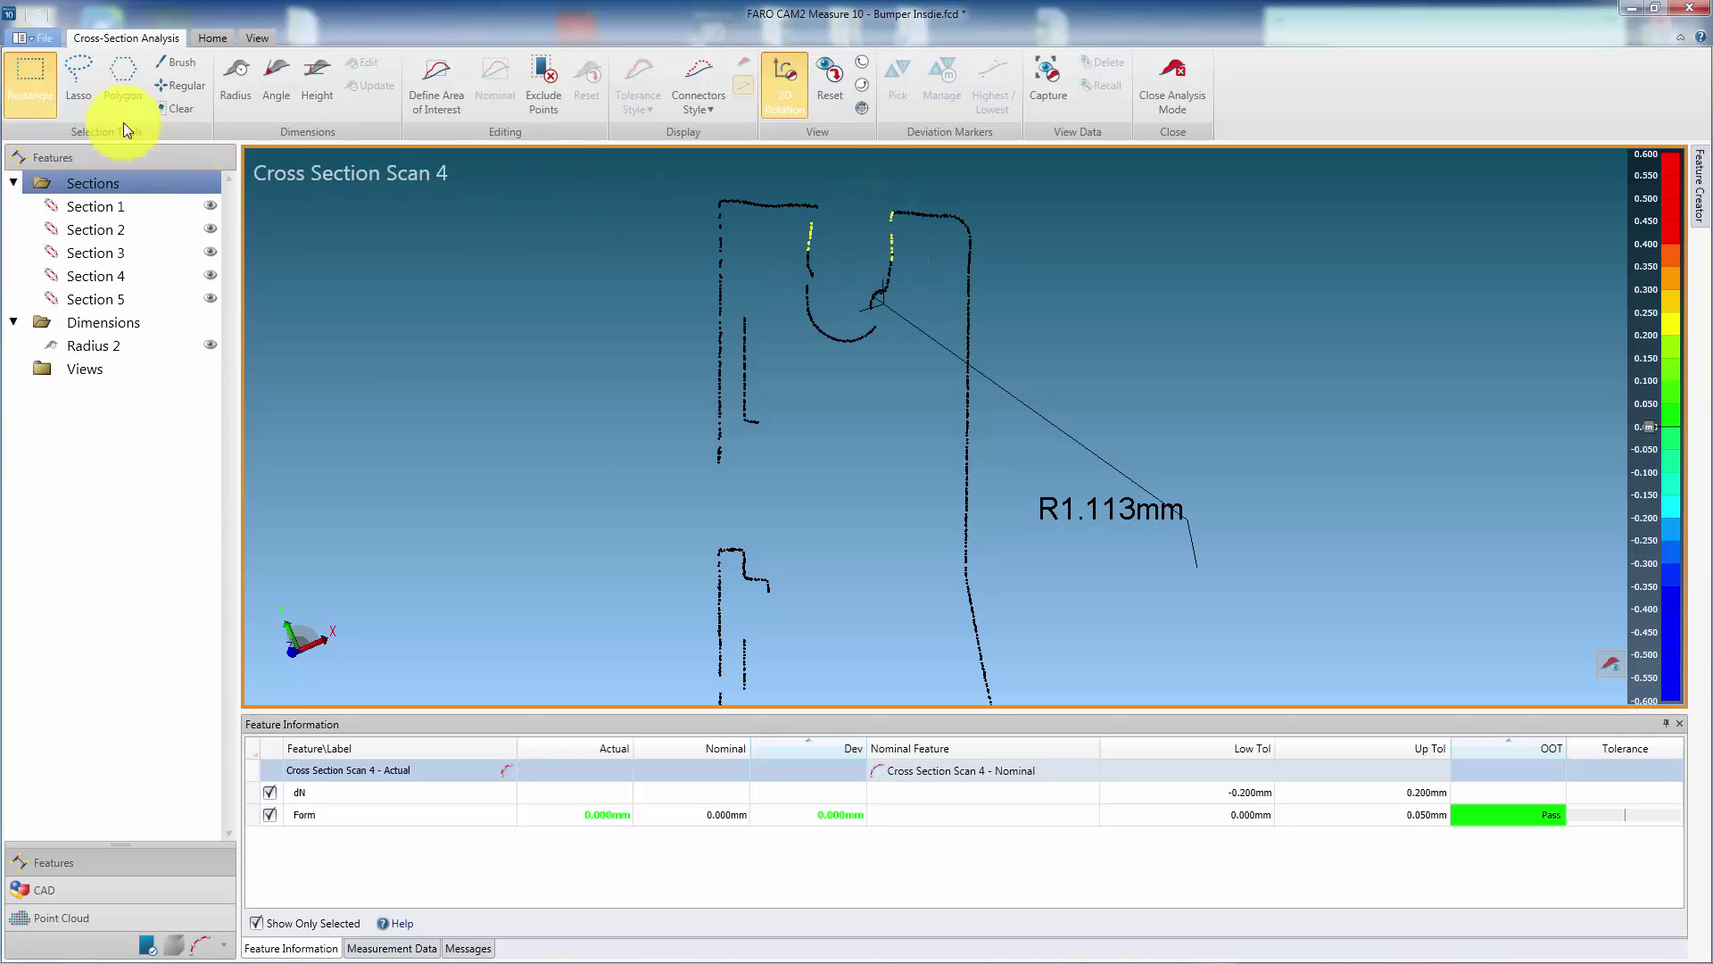
left_click(306, 92)
left_click(832, 327)
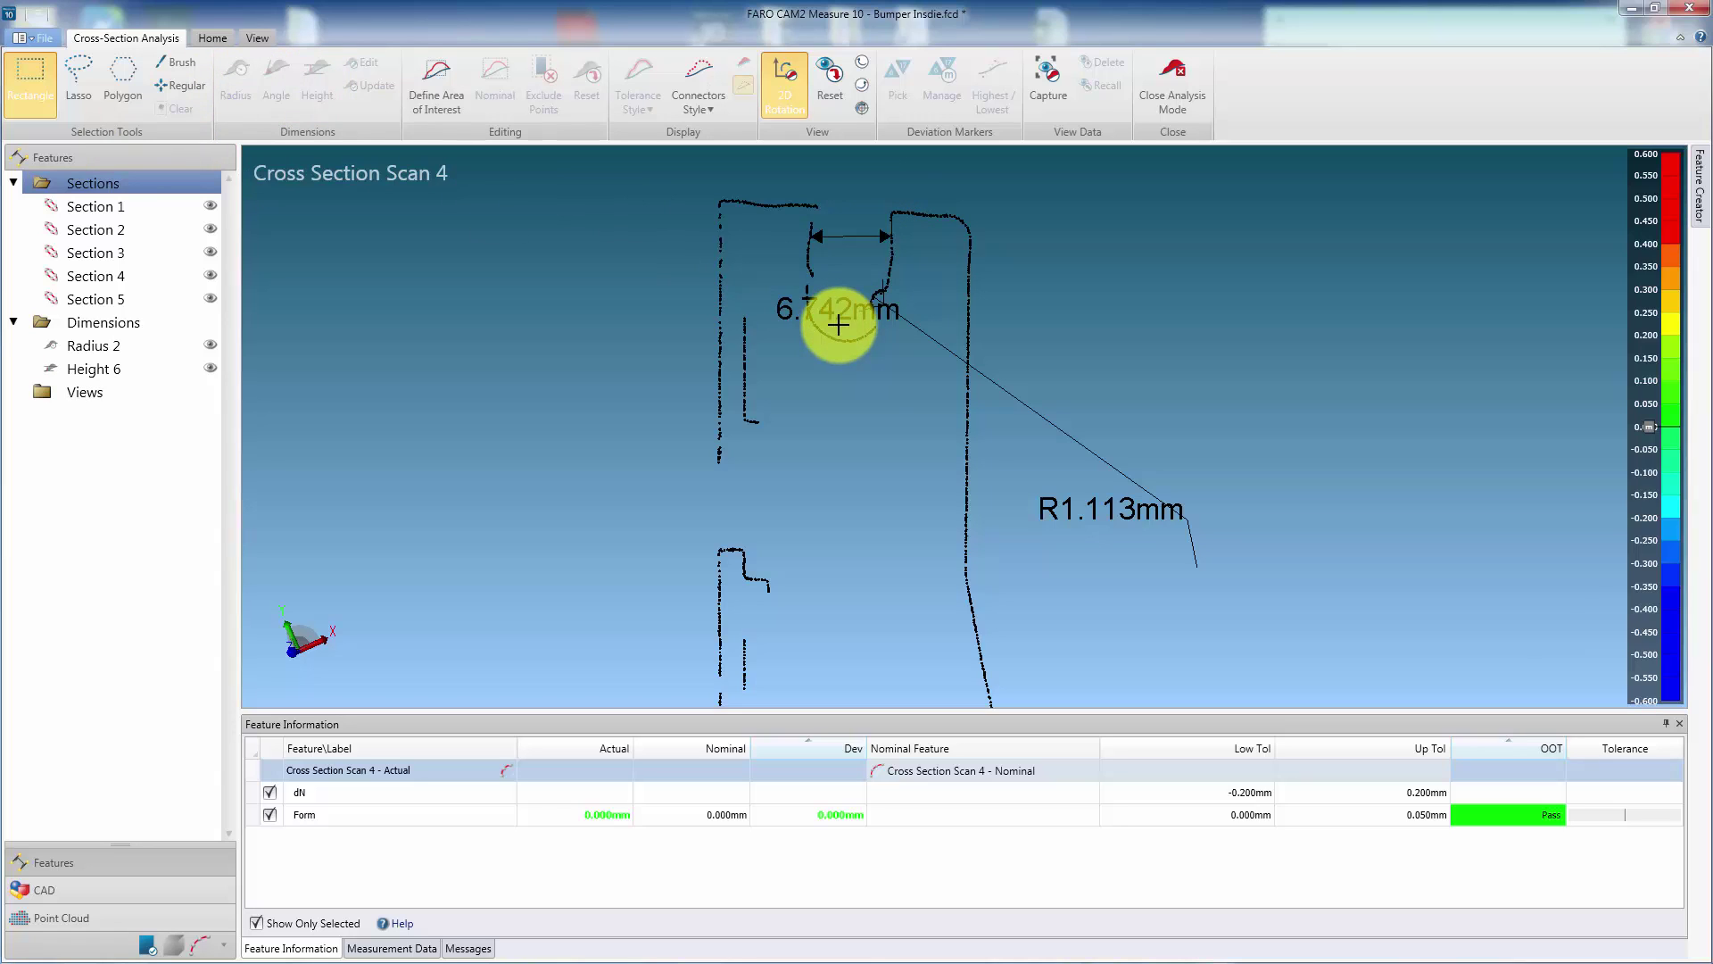
left_click_drag(841, 326, 837, 228)
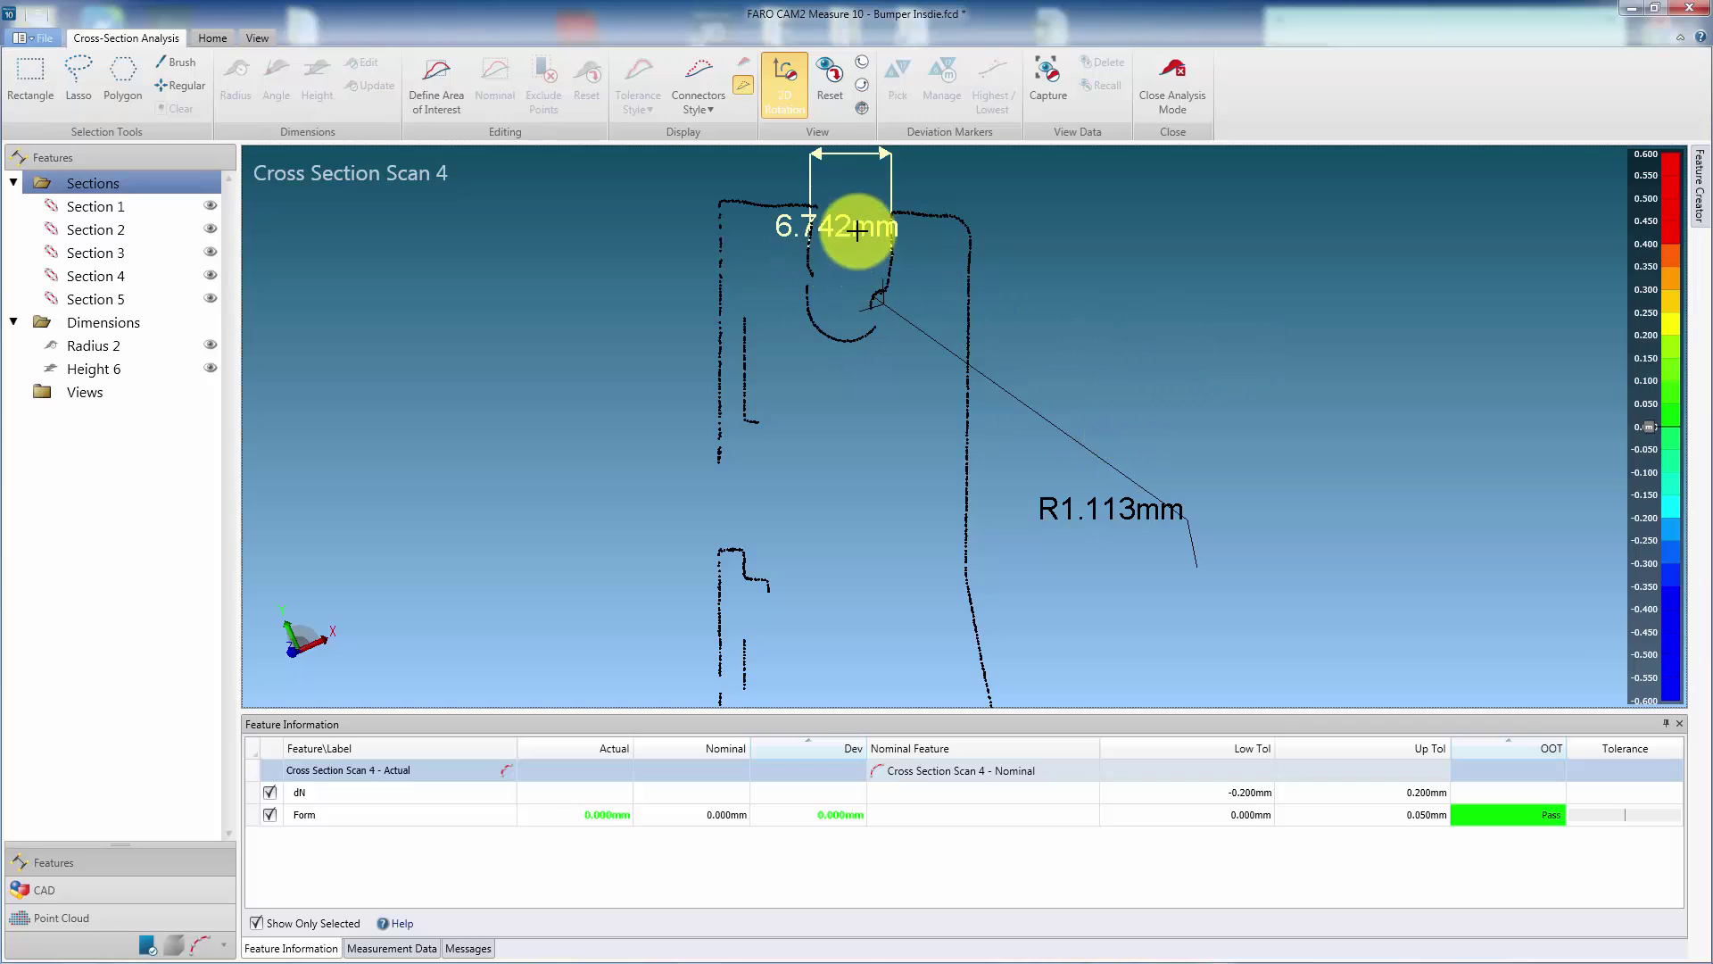
- Add a radius dimension to the rounded bottom of the slot and place its label below the arc, inside the profile
scroll(1198, 404, "down", 3)
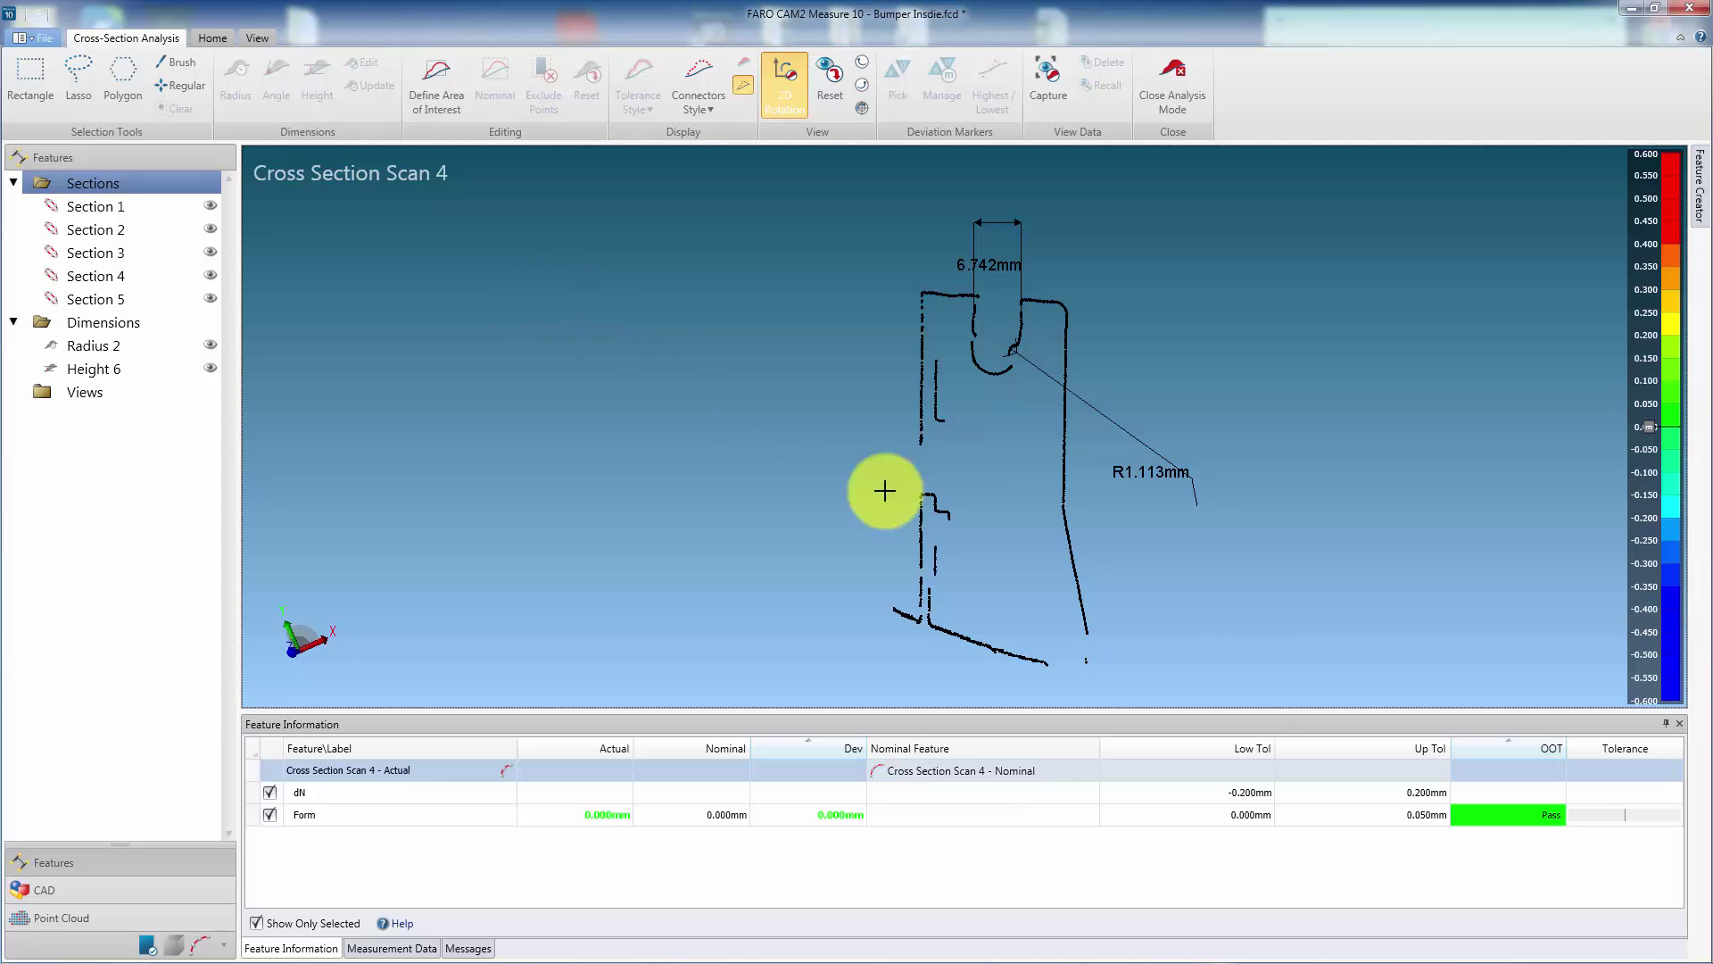
scroll(1070, 524, "up", 1)
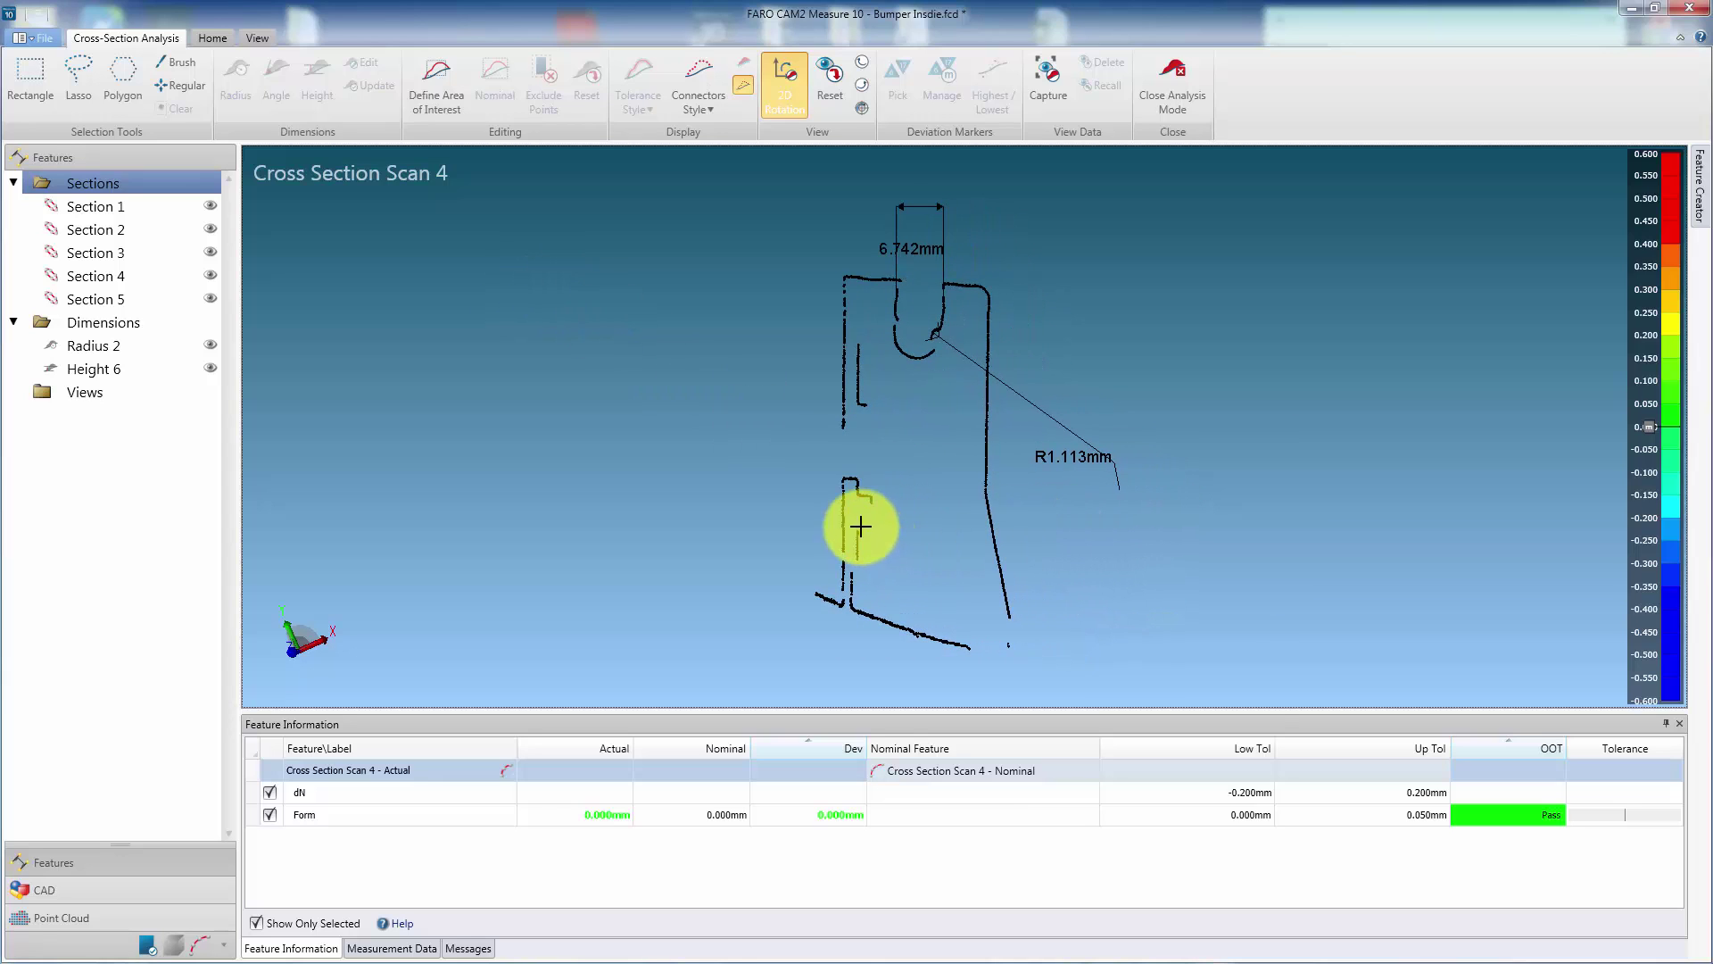
scroll(861, 525, "up", 1)
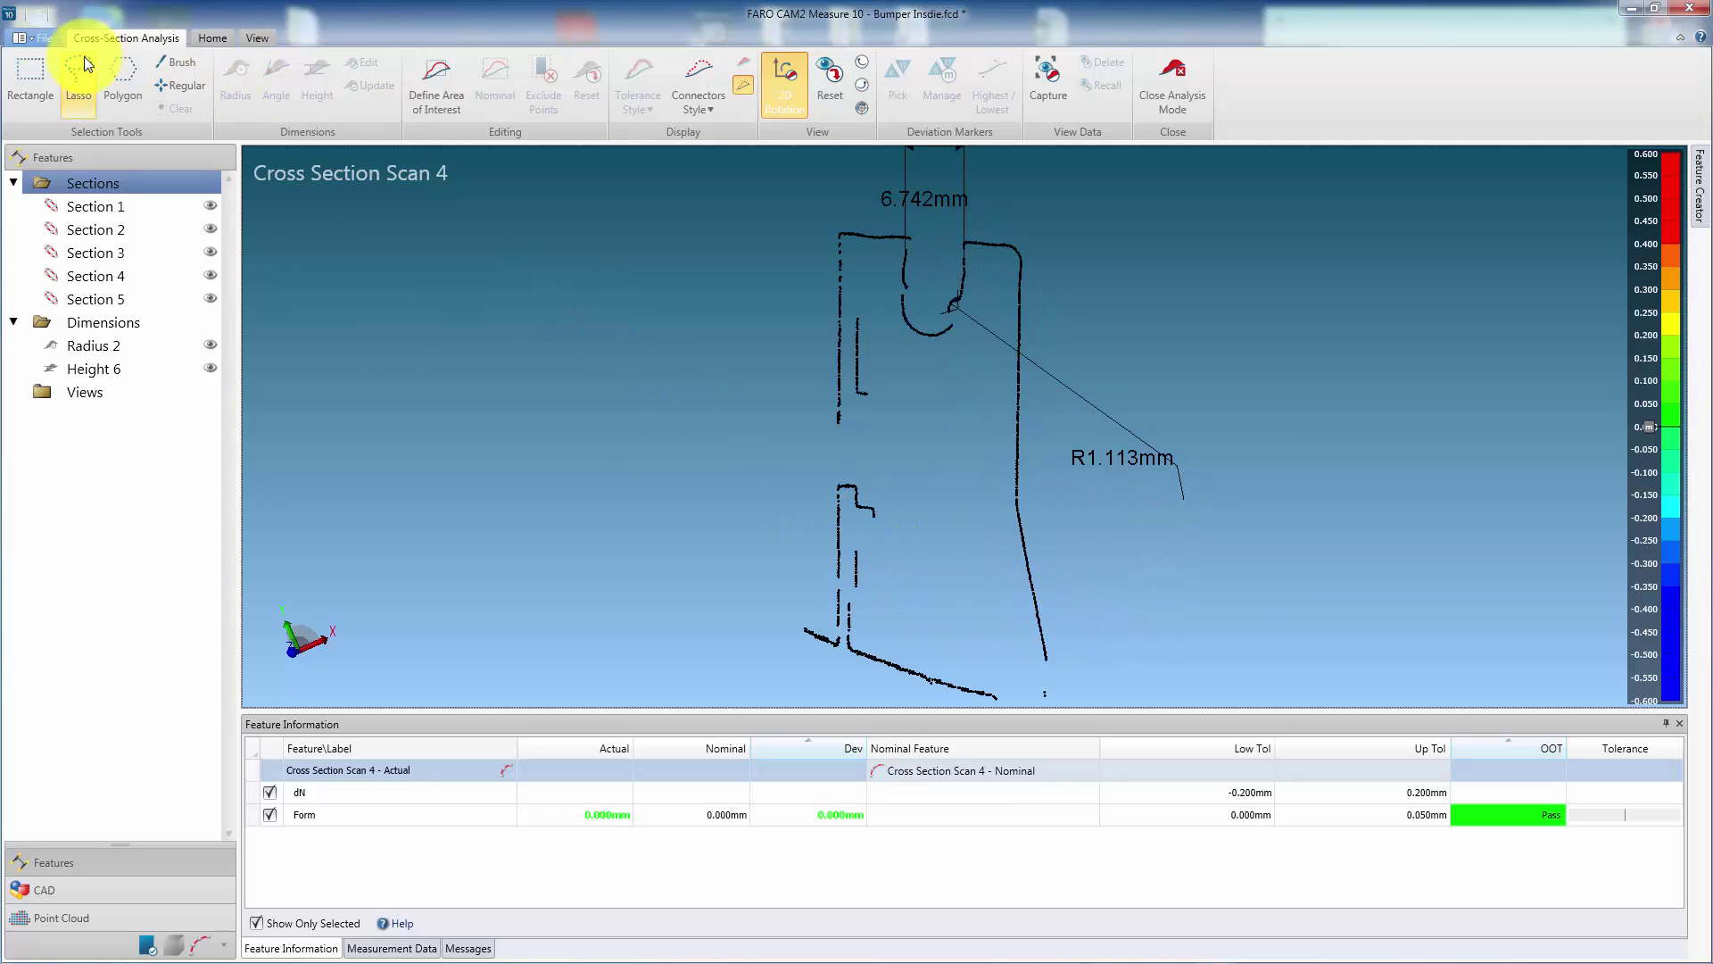
left_click(177, 62)
mouse_move(956, 373)
left_mouse_down()
mouse_move(898, 324)
mouse_move(929, 340)
left_mouse_up()
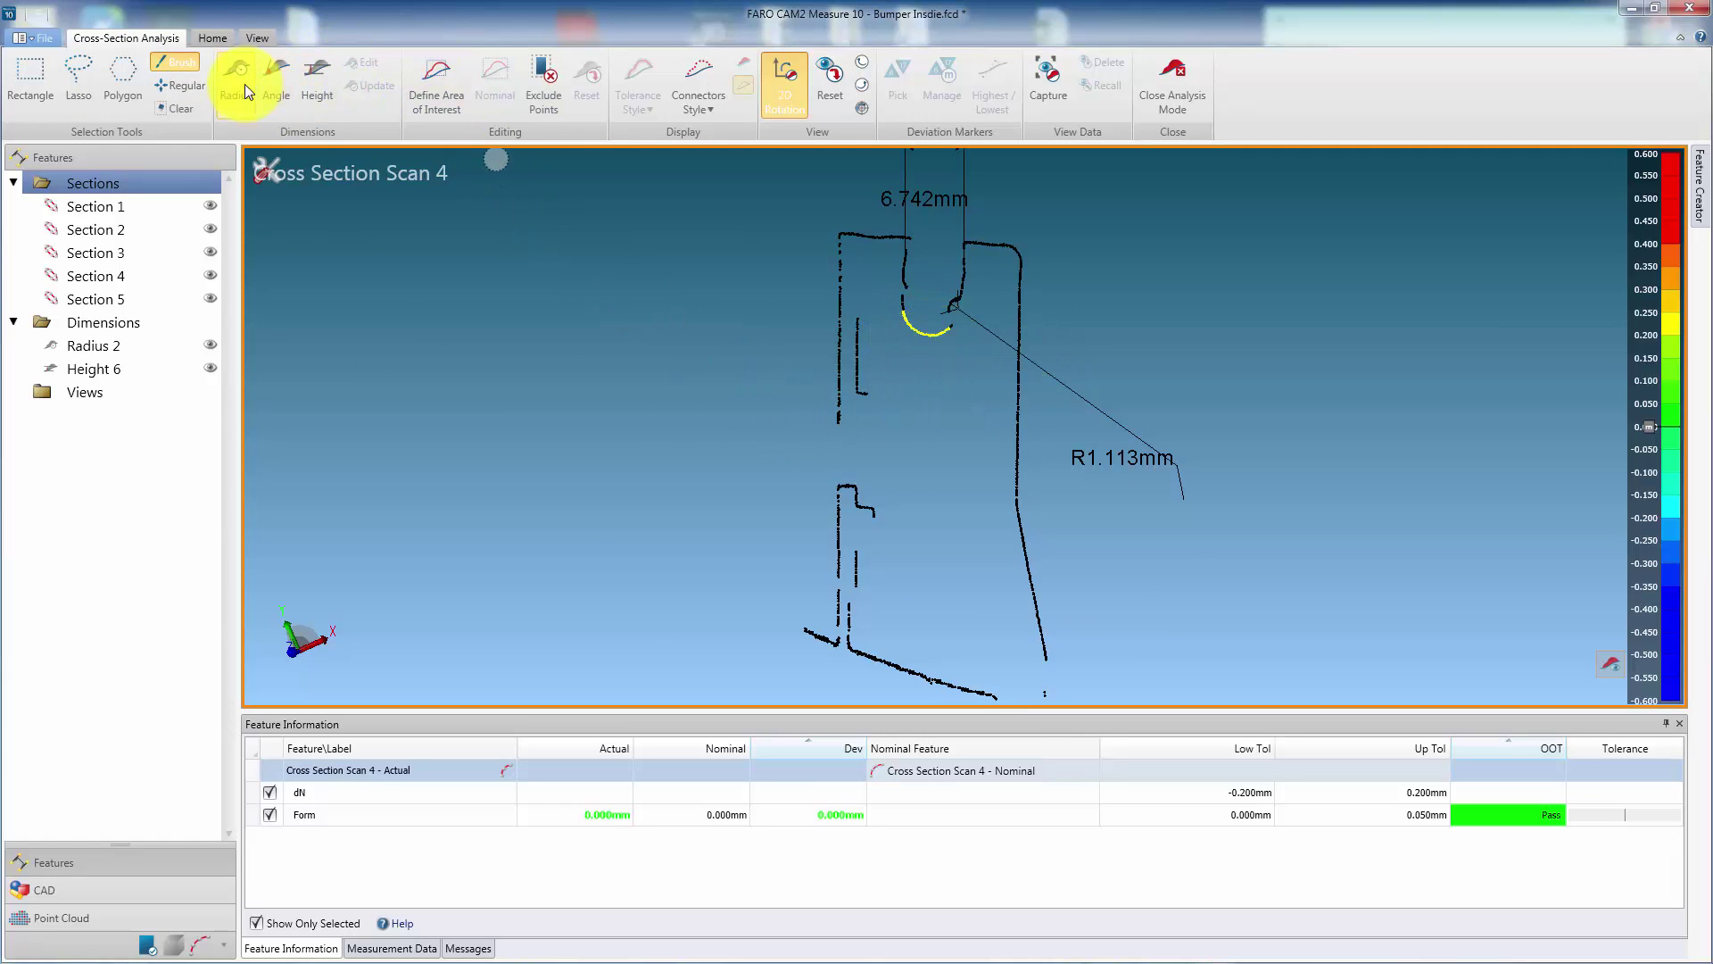
left_click(248, 92)
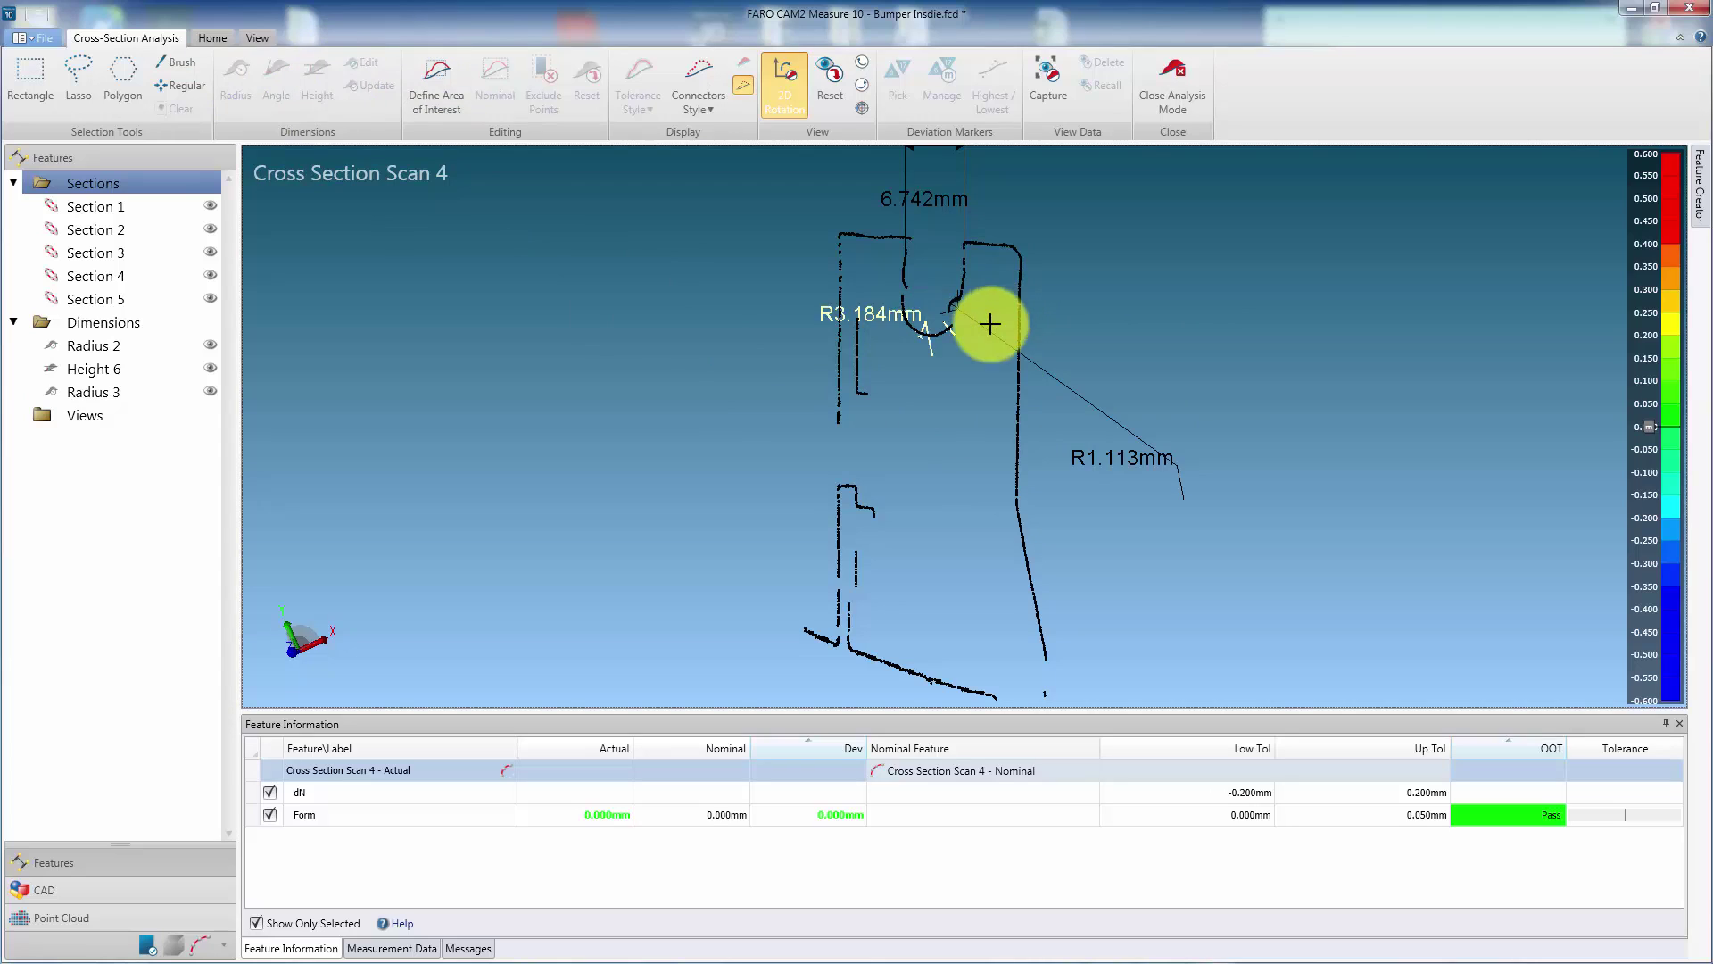
left_click(943, 443)
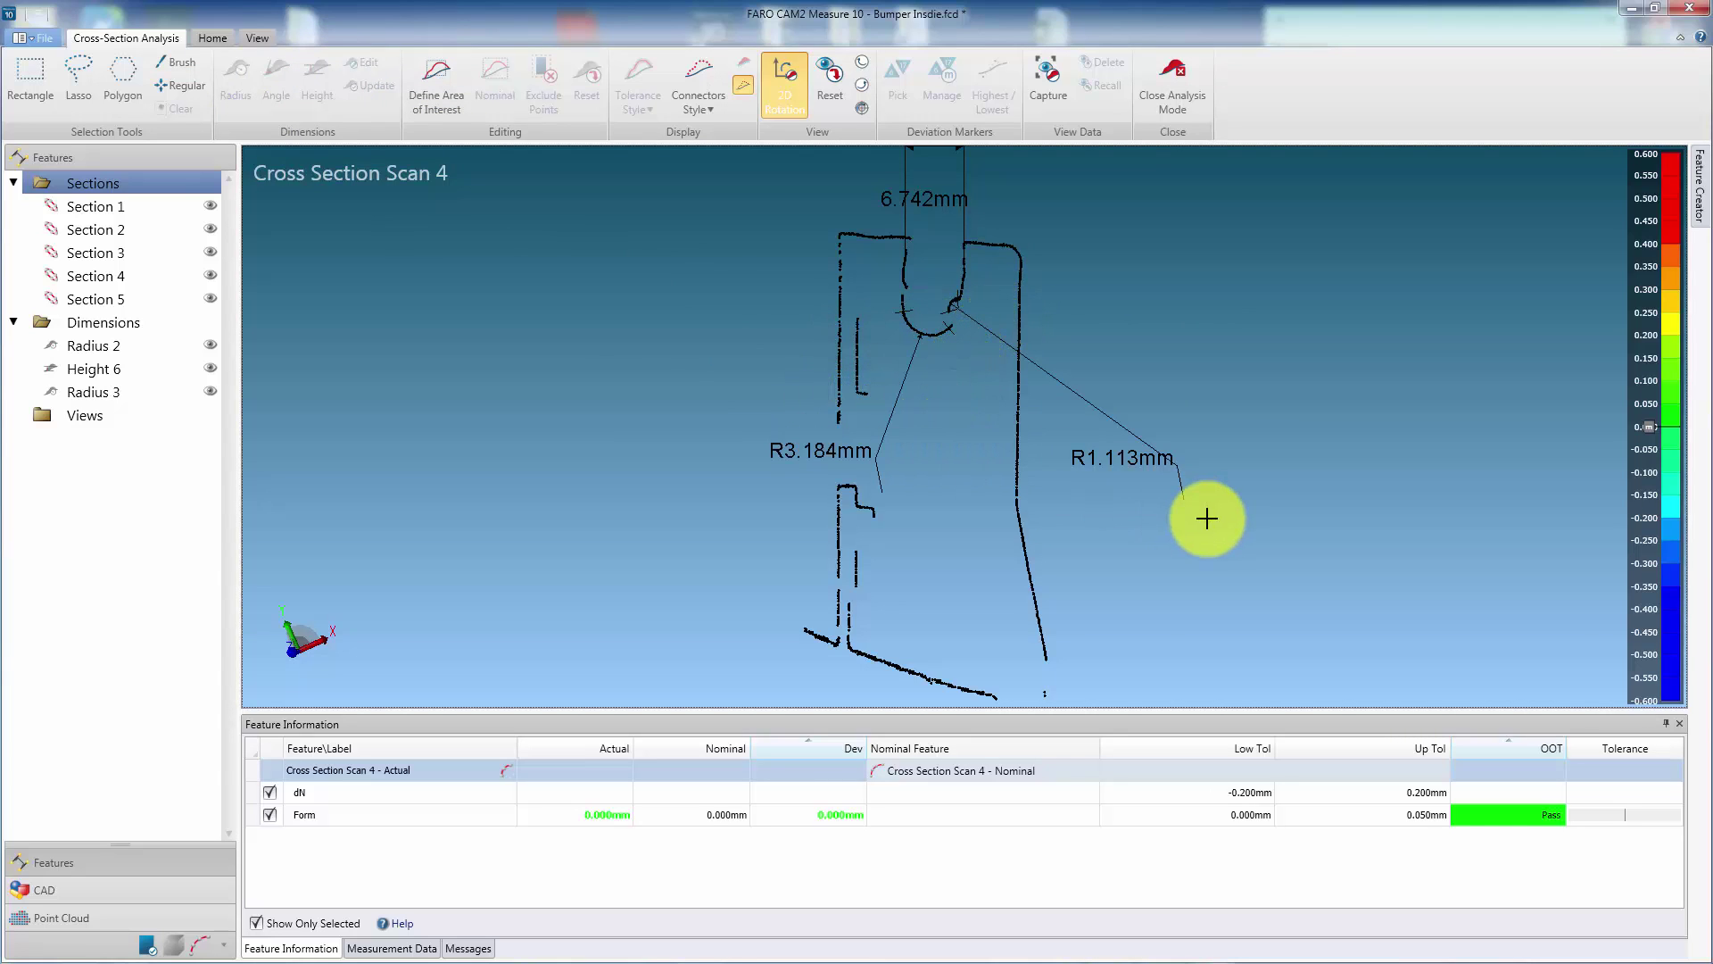
- Add a height dimension between the outer wall line and the short parallel inner line beside the slot
left_click(34, 69)
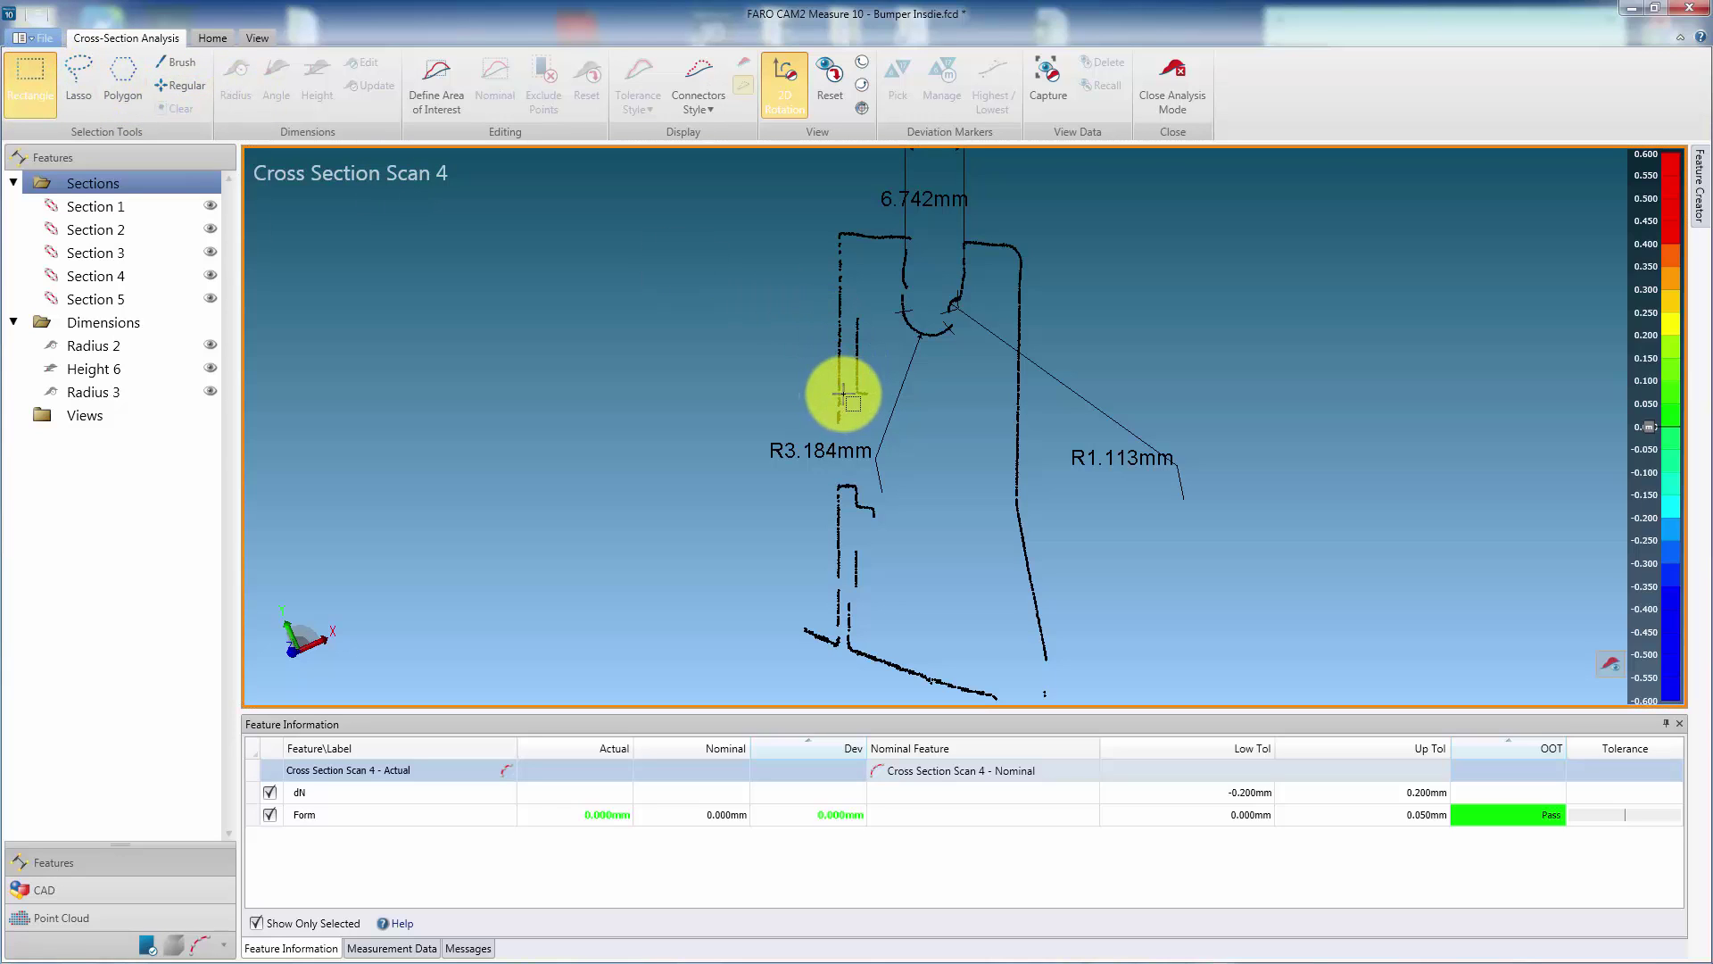
left_click_drag(835, 319, 863, 392)
left_click(327, 98)
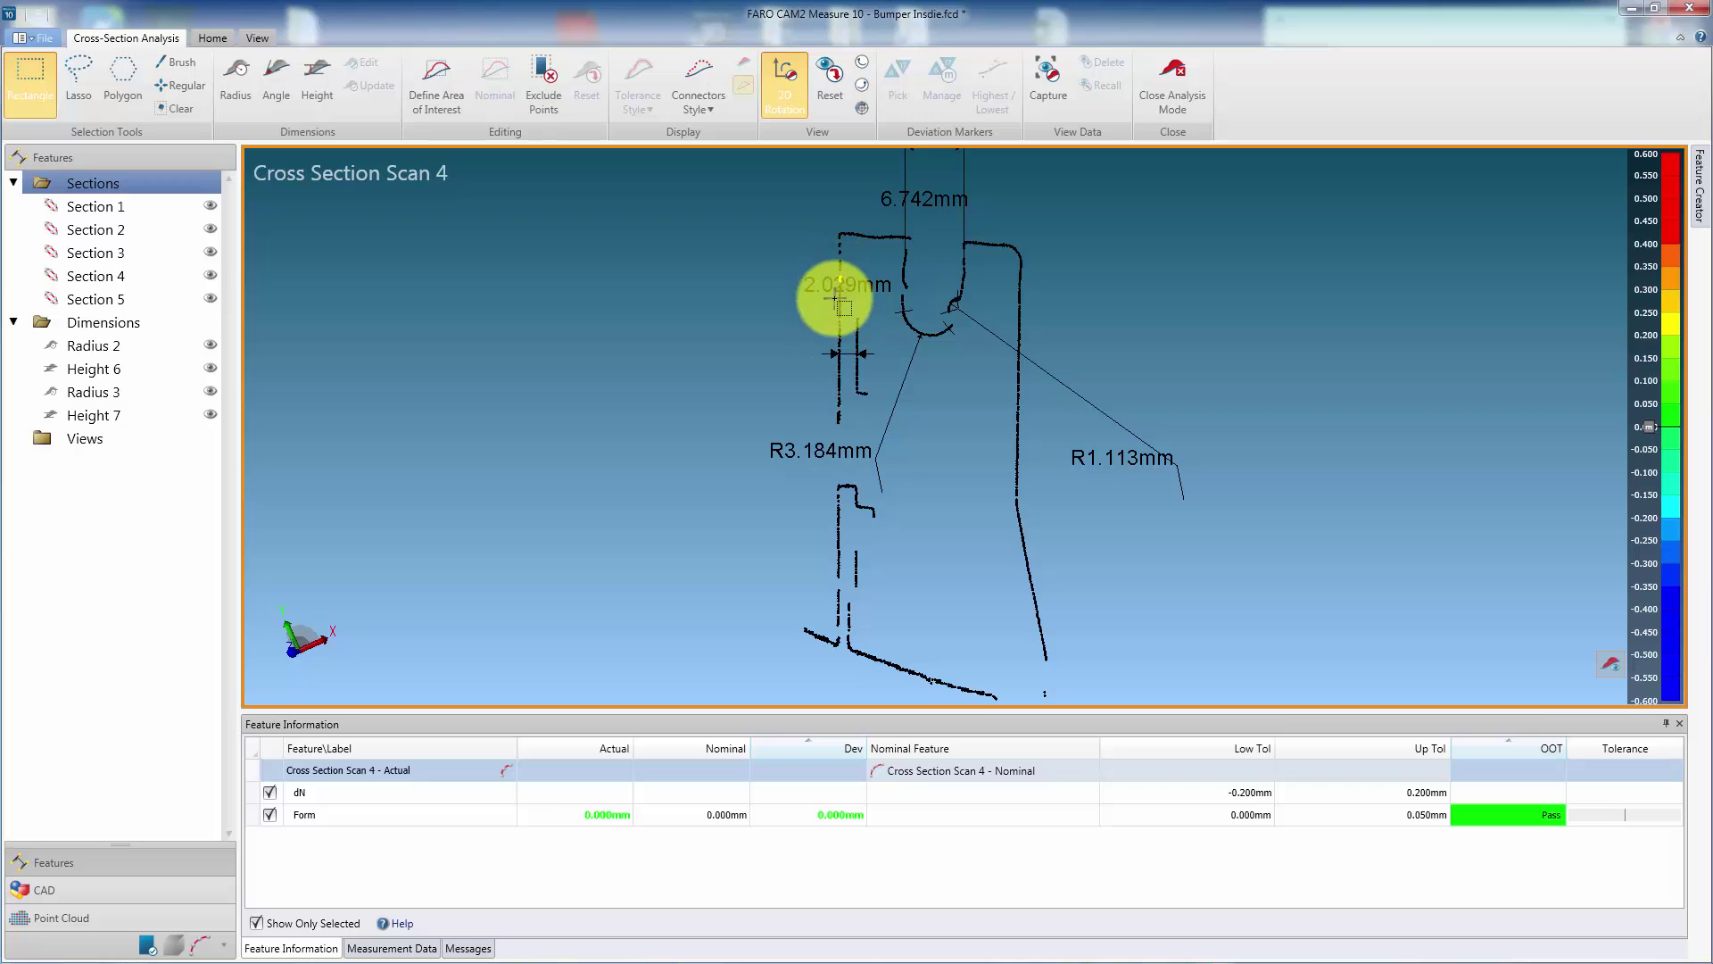
- Move the wall-thickness dimension above the profile, clear of the slot-width dimension
left_click(834, 292)
left_click_drag(835, 286, 800, 143)
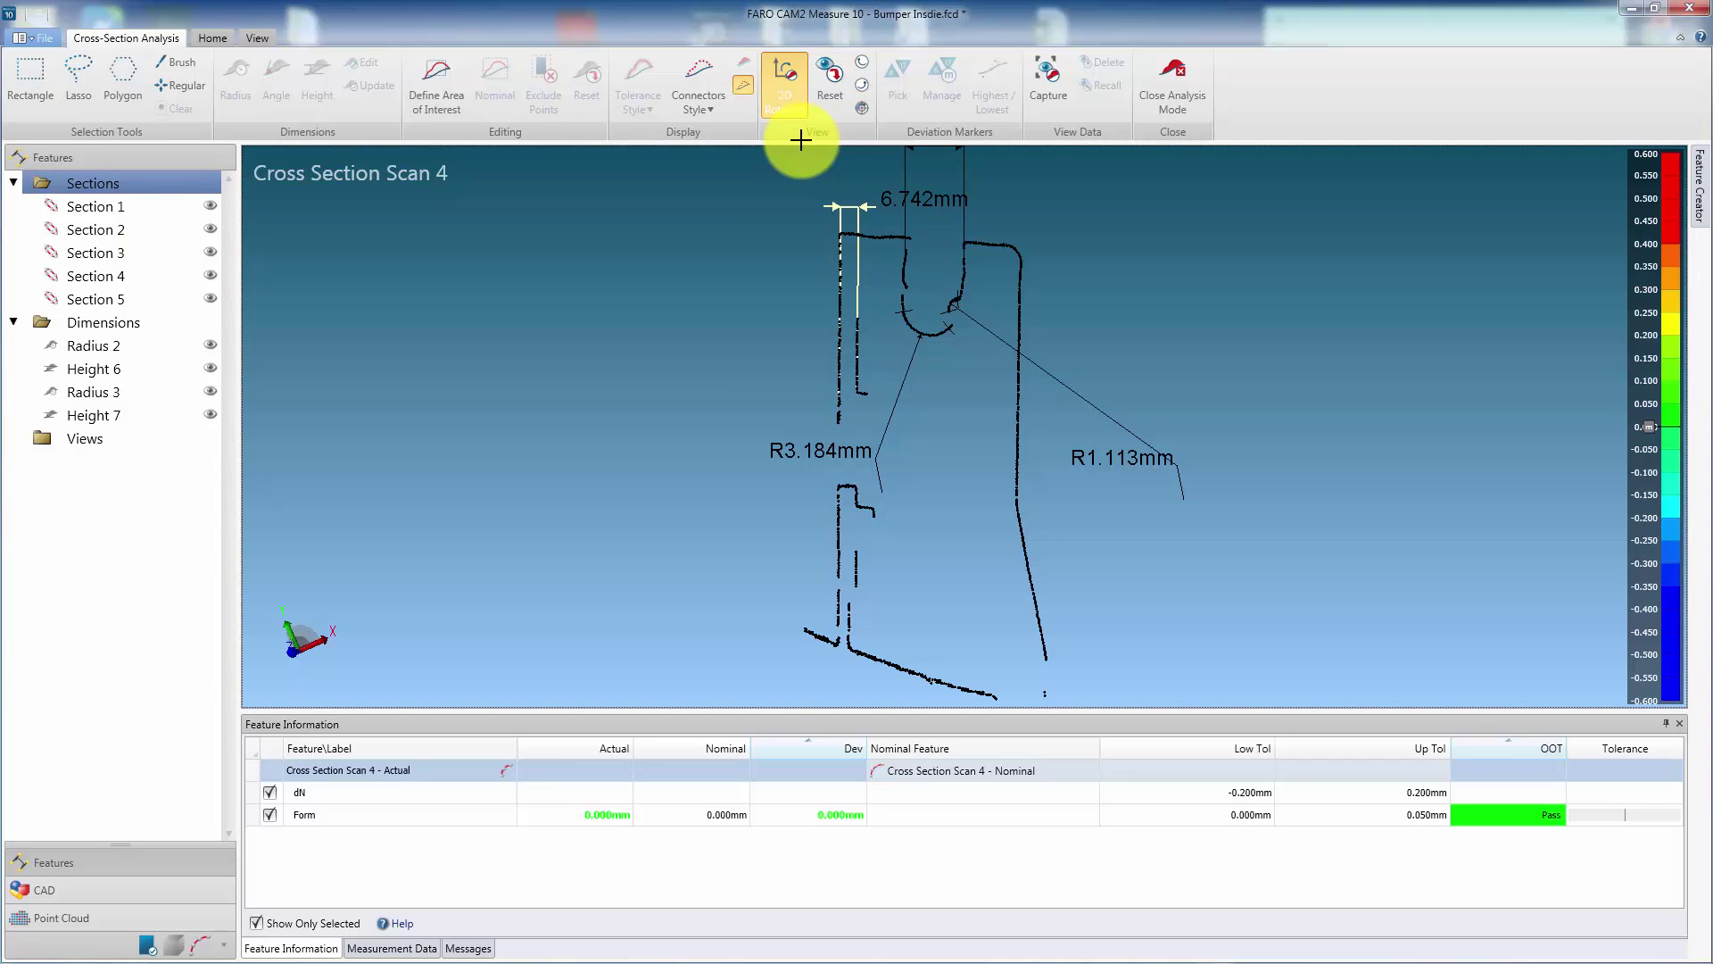
scroll(868, 314, "down", 3)
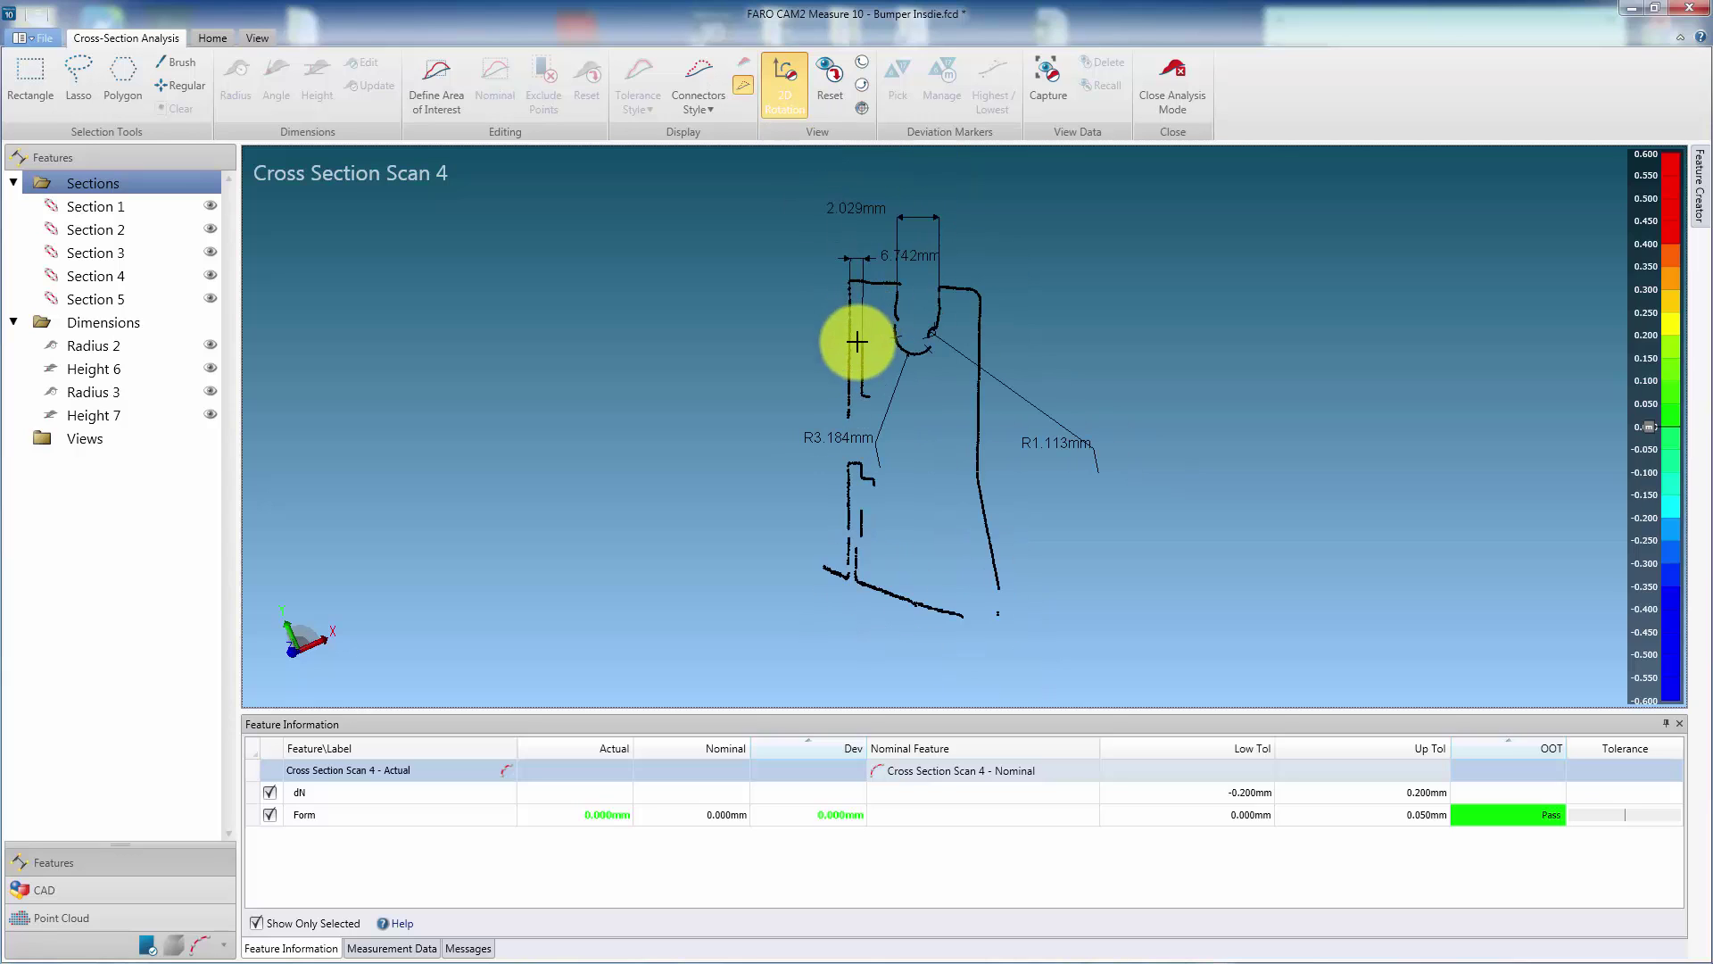
left_click_drag(866, 212, 869, 169)
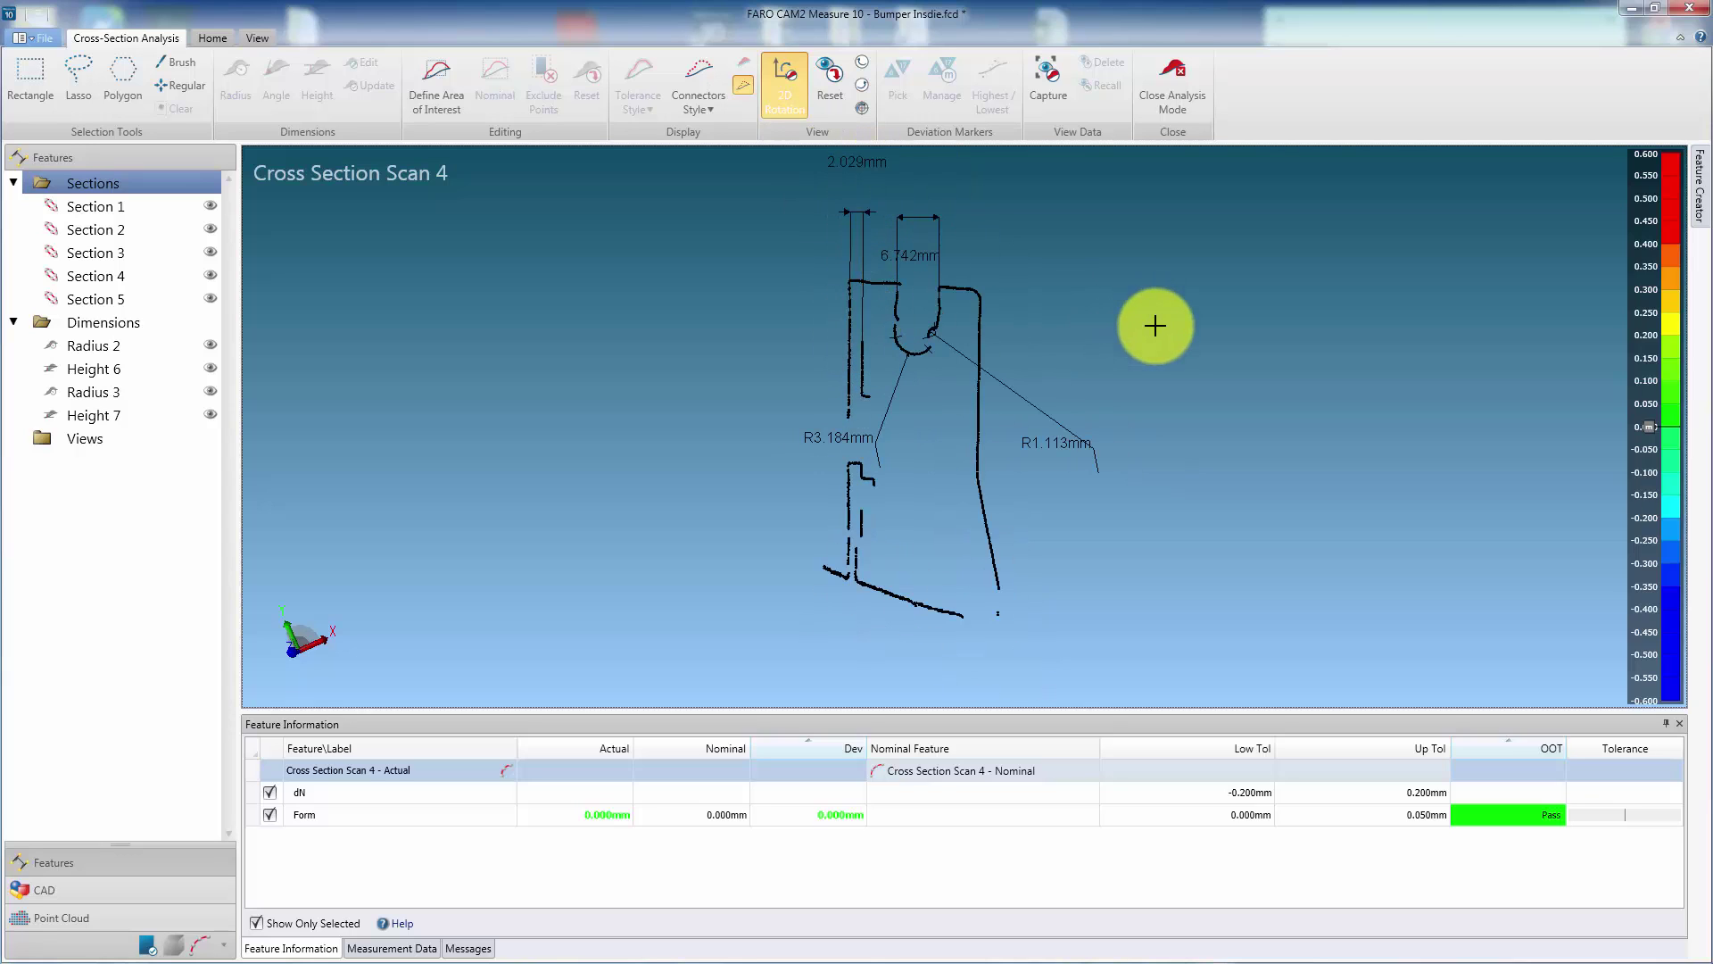
scroll(1155, 333, "down", 1)
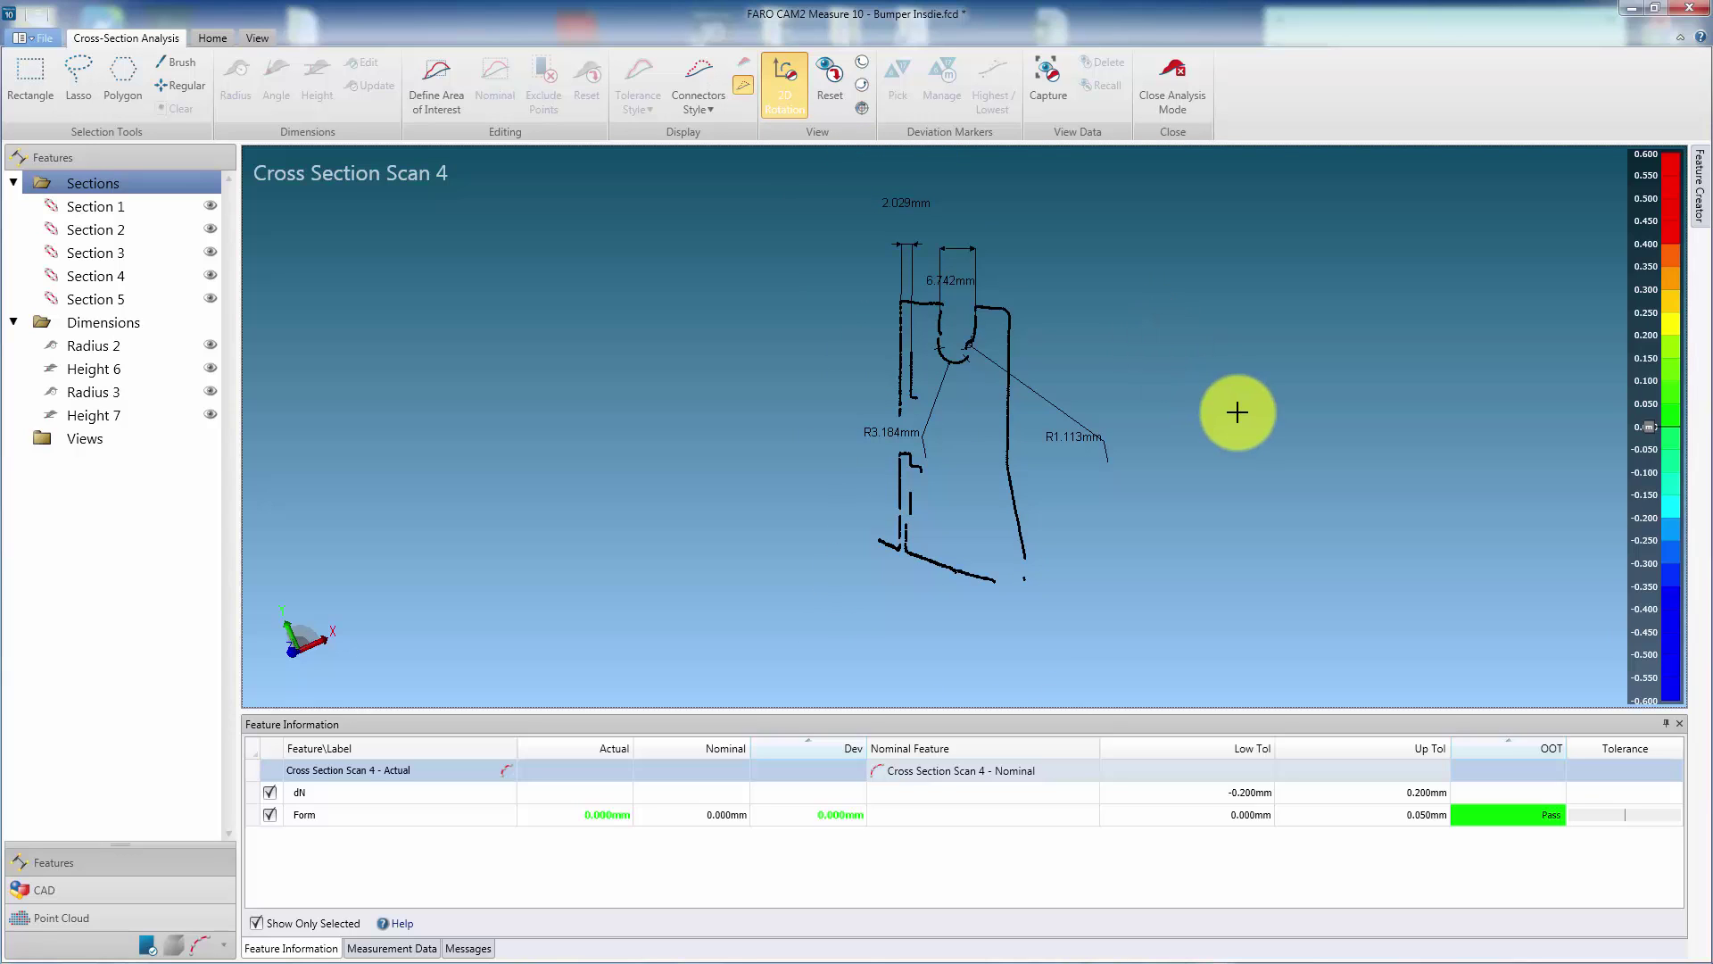
scroll(1218, 406, "up", 1)
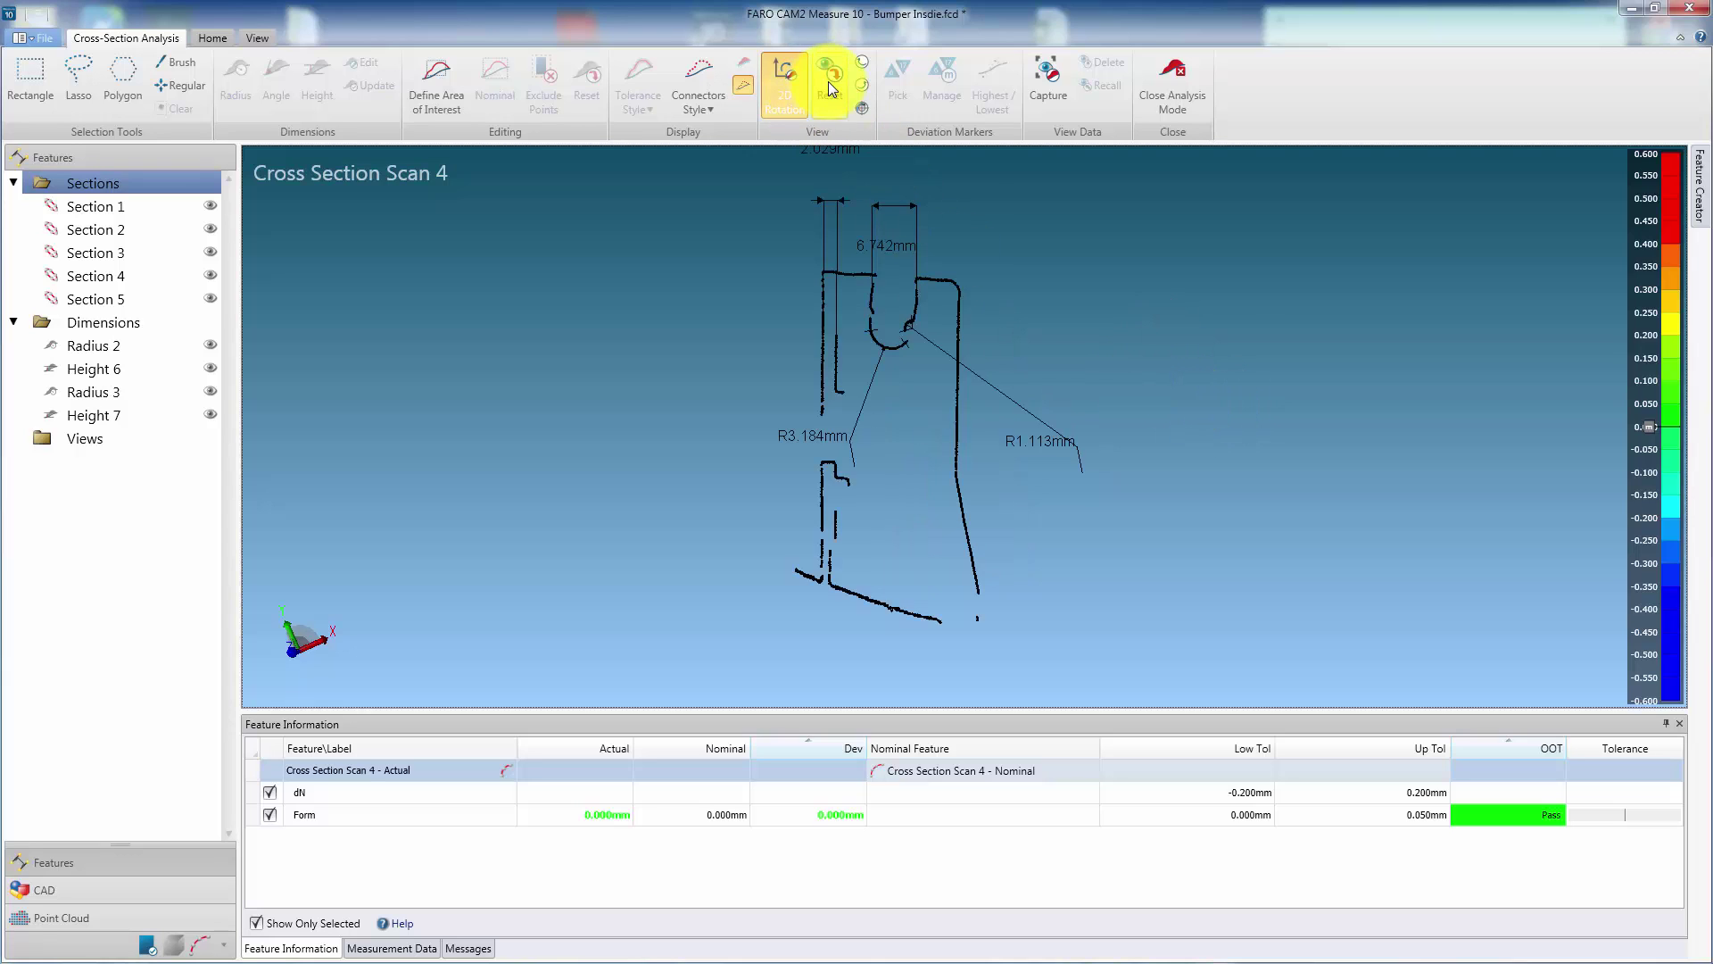
- Rotate the section view 90° clockwise, then place both radius labels inside the profile and the slot-width dimension farther outside the opening
left_click(862, 65)
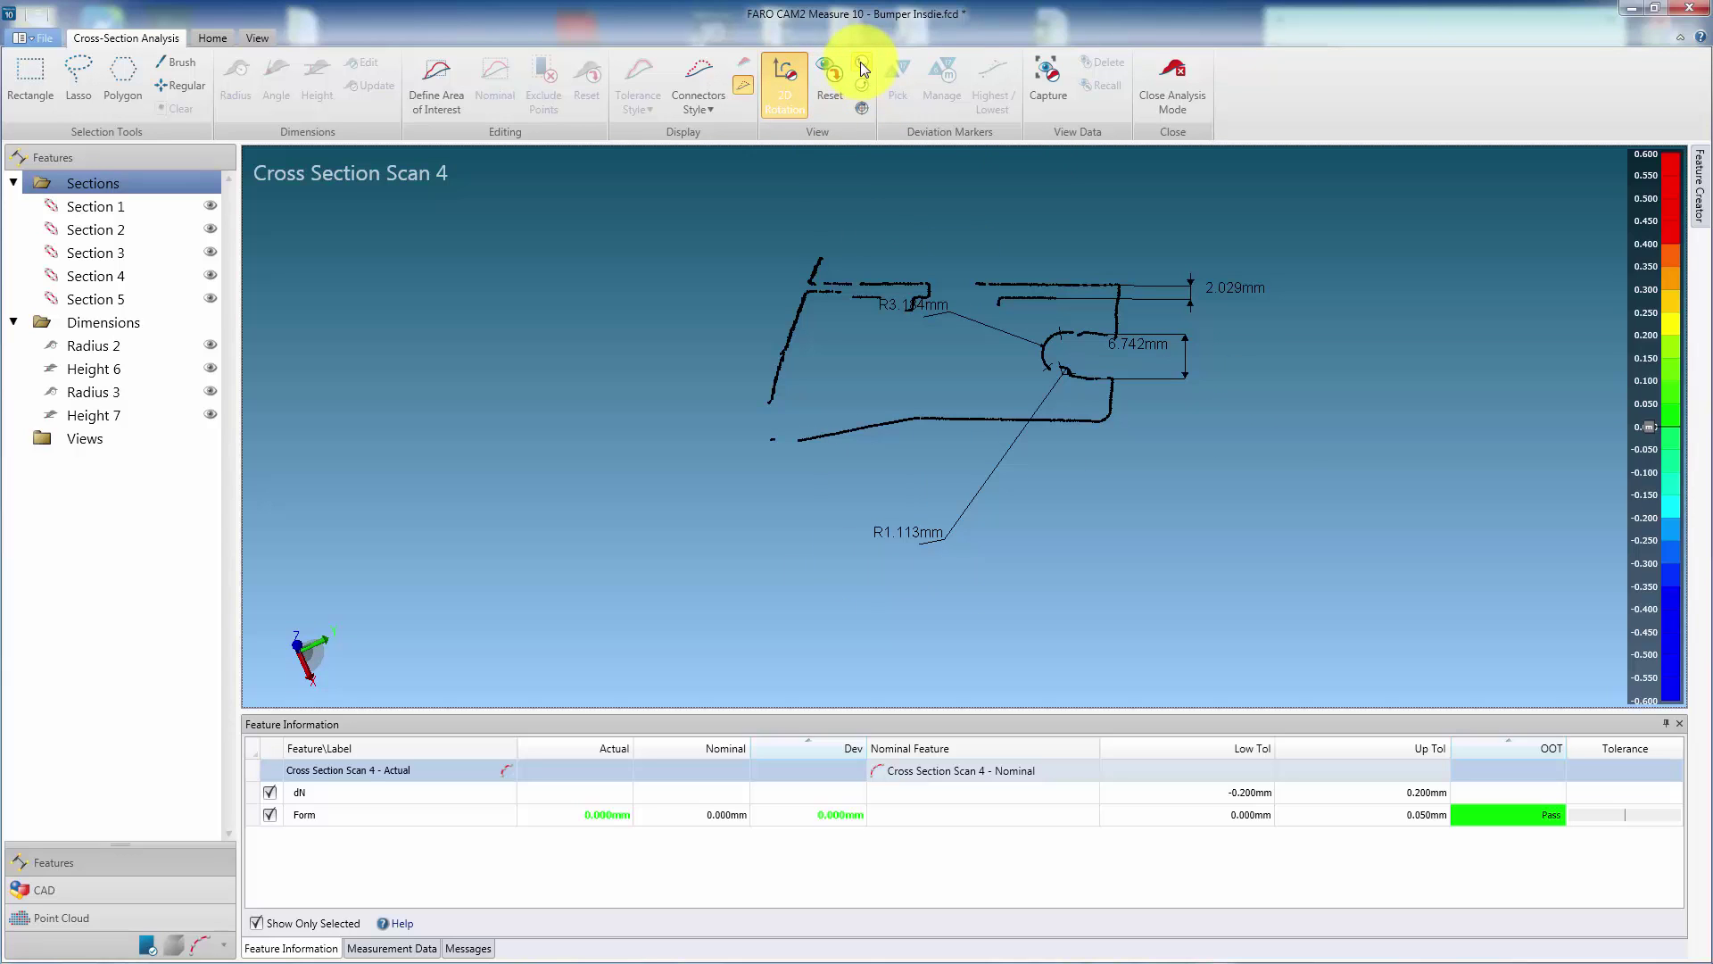
scroll(1121, 451, "up", 2)
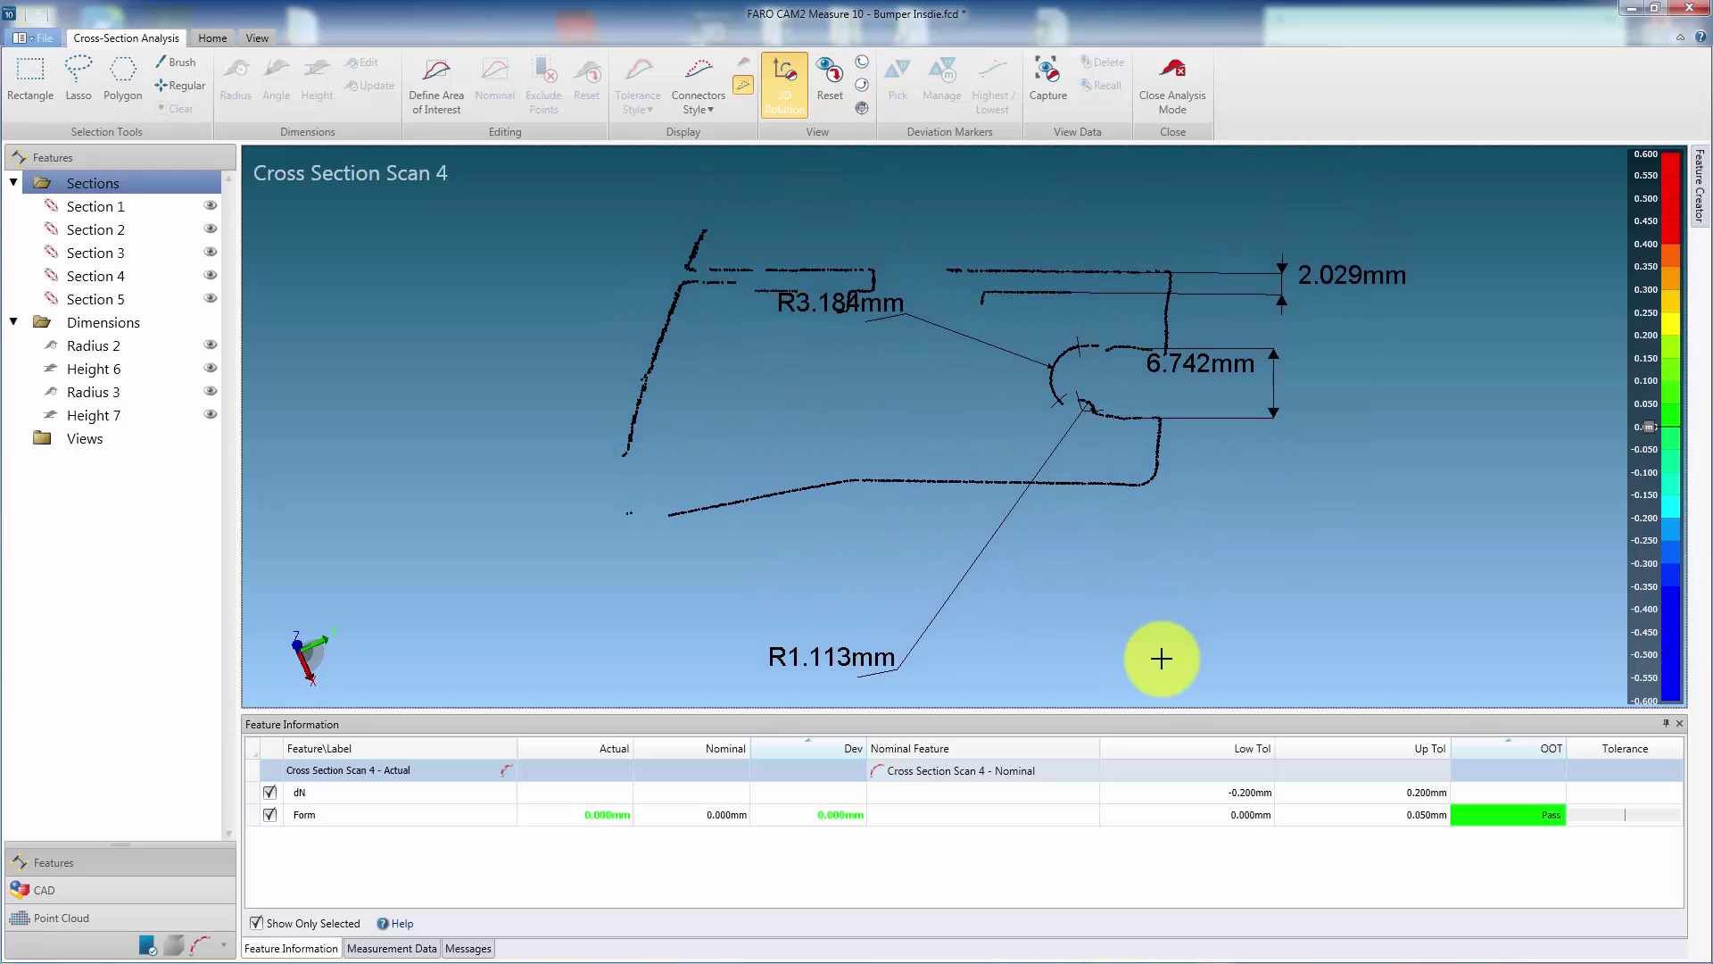
left_click_drag(849, 658, 1013, 457)
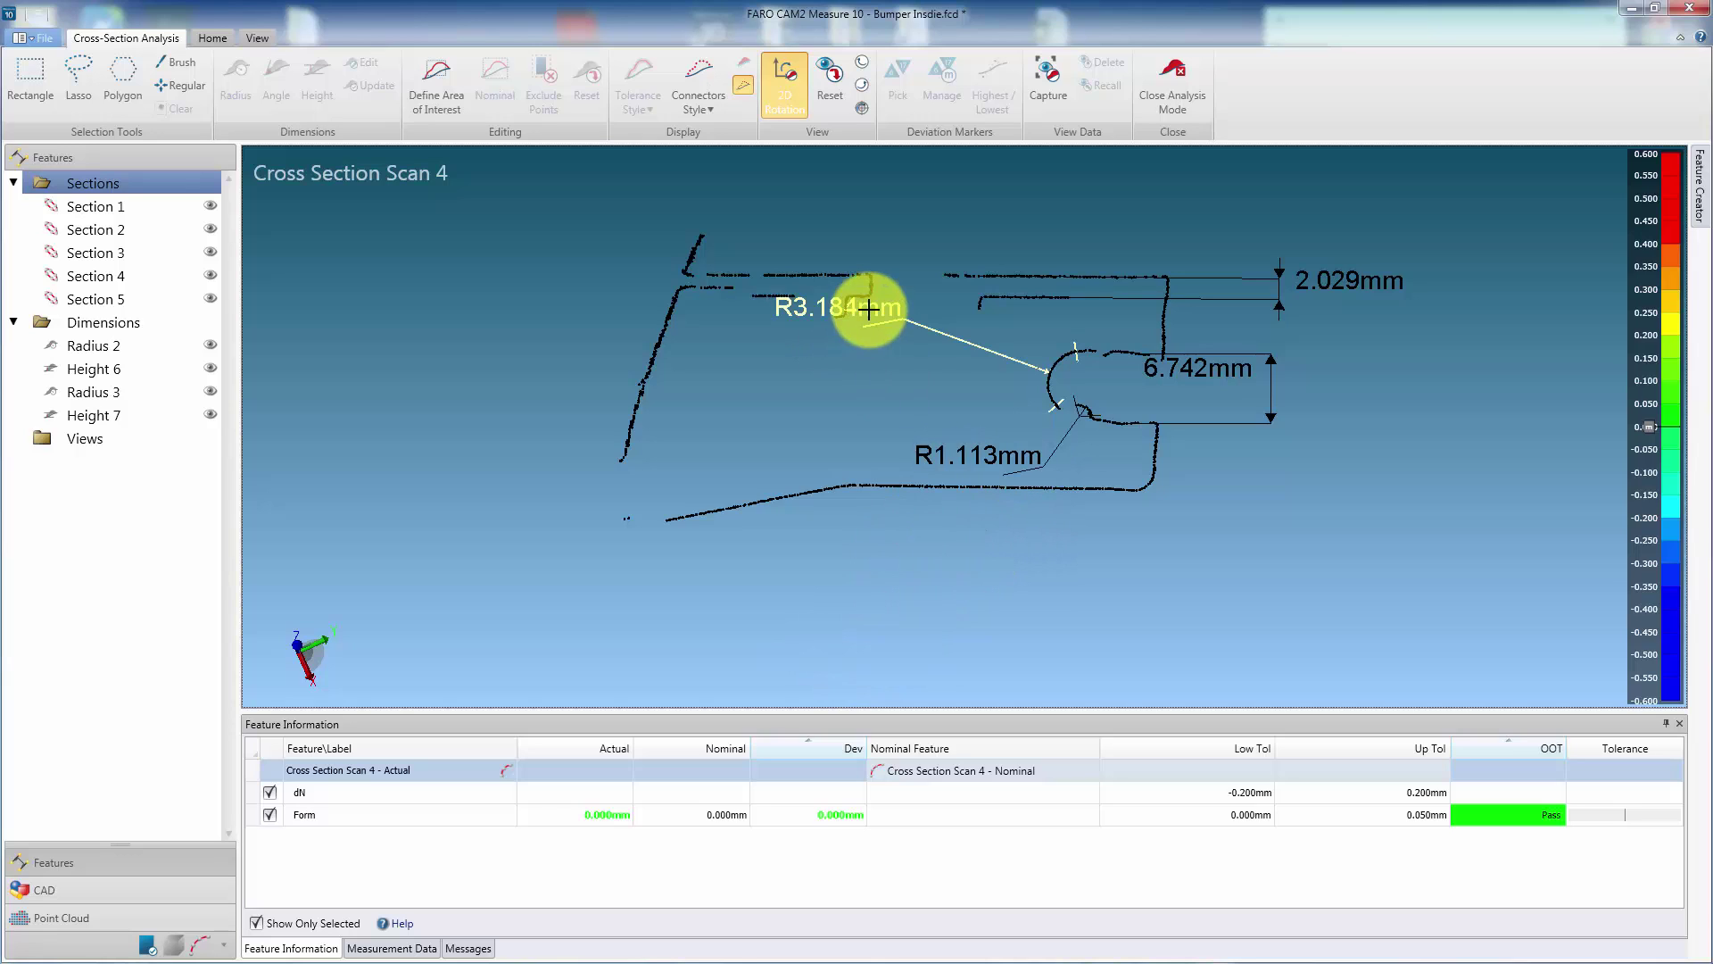
left_click_drag(868, 309, 972, 348)
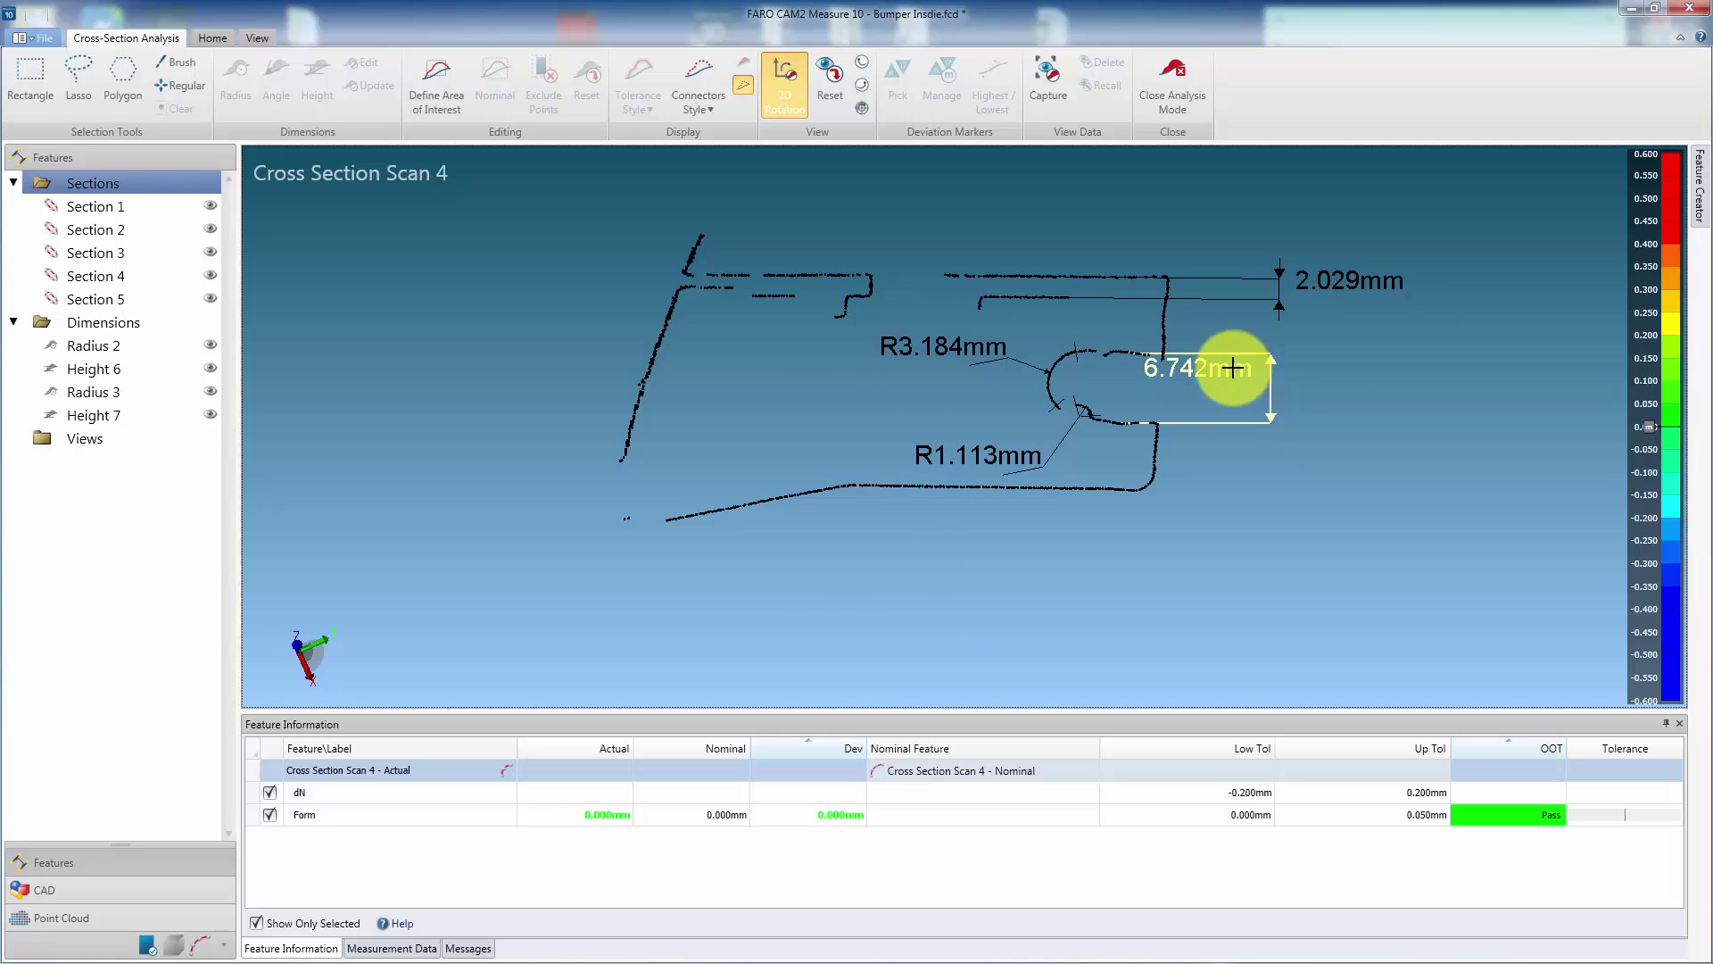
left_click_drag(1233, 368, 1263, 385)
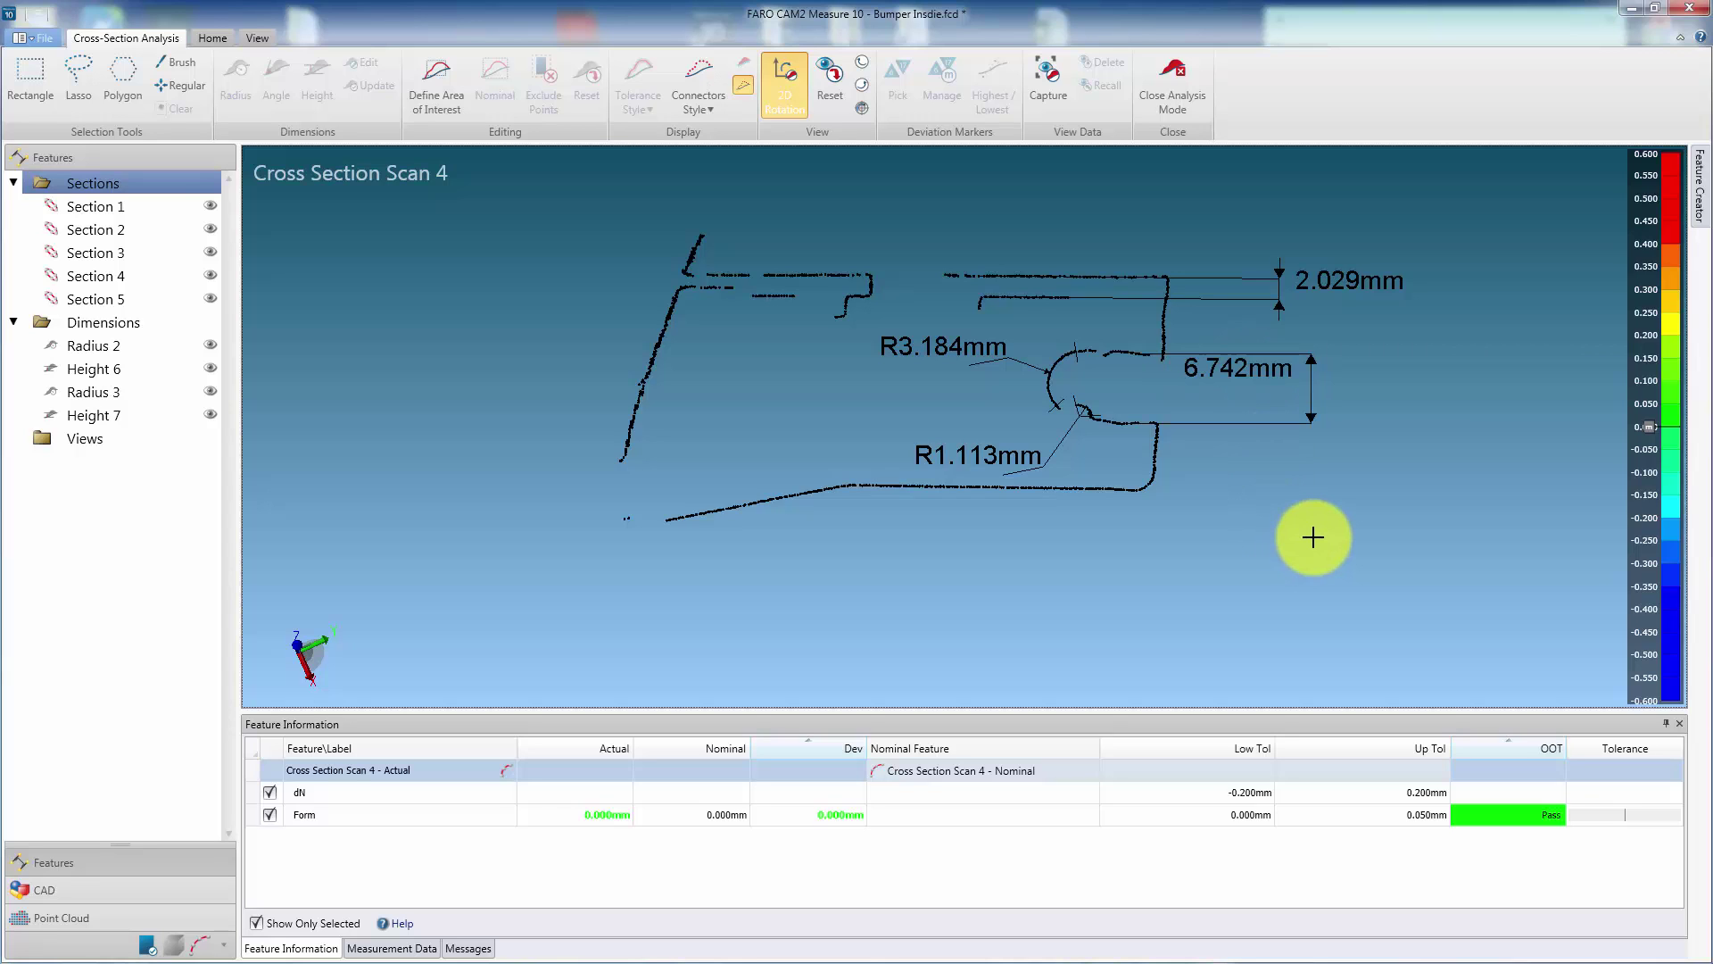
- Add a height dimension from the slot's rounded bottom to the profile's end edge and place it below the profile
left_click(173, 64)
left_click_drag(1155, 458, 1156, 437)
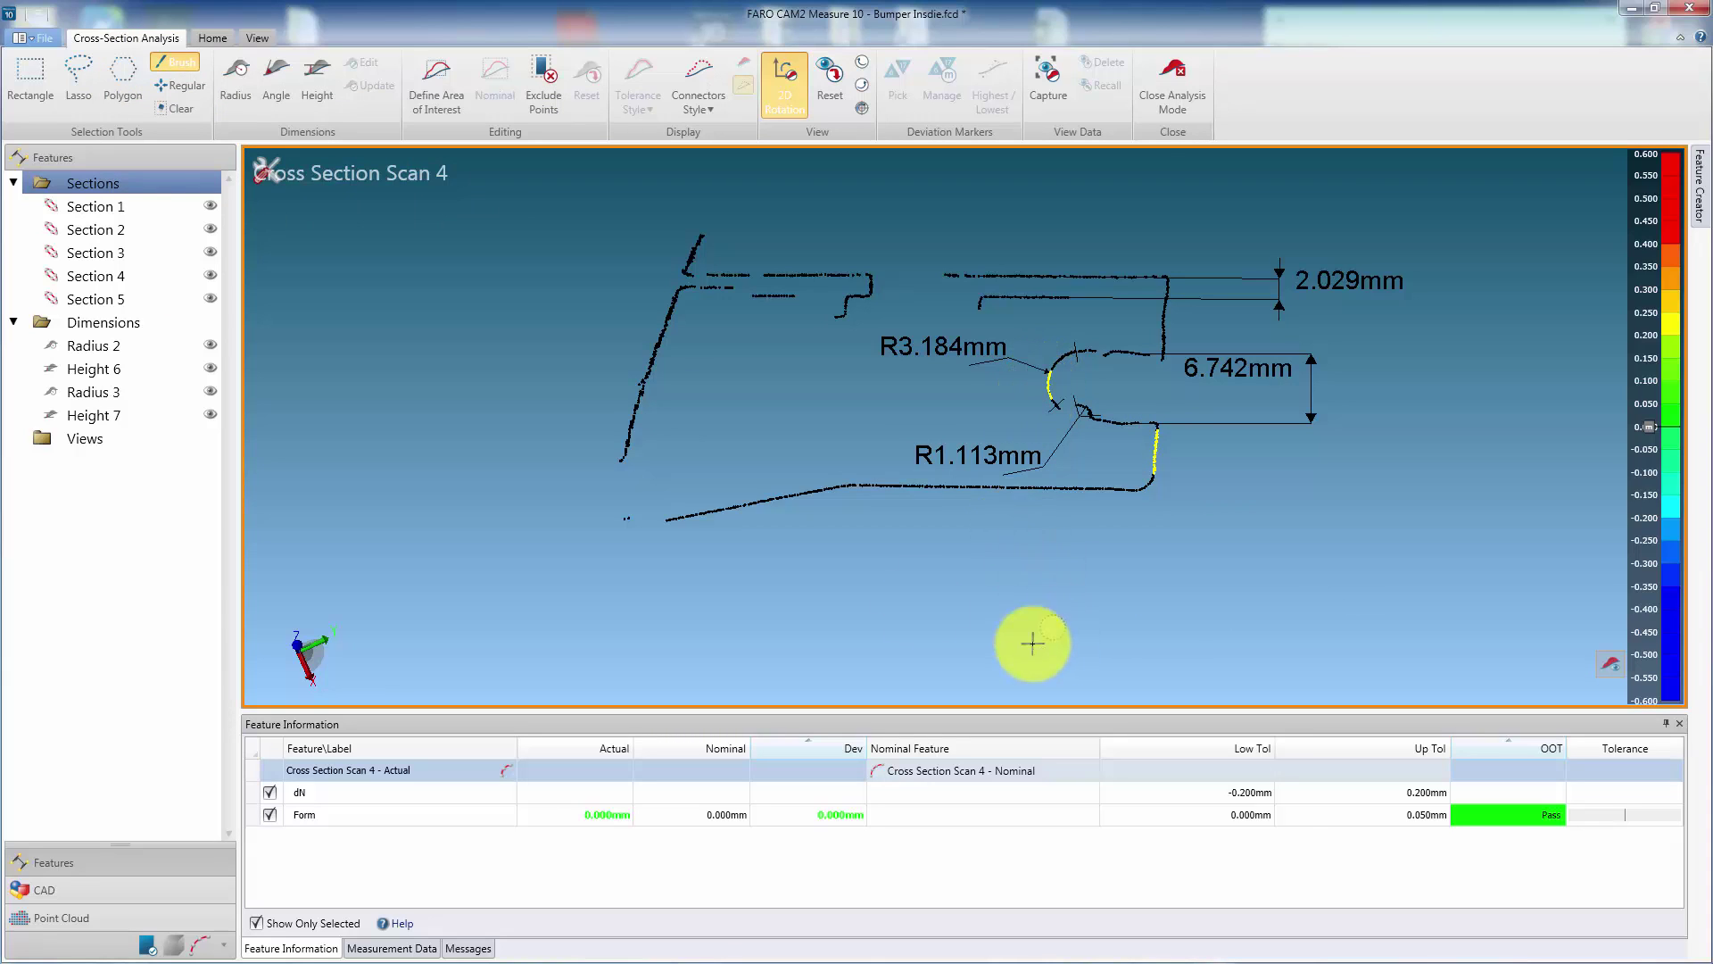
left_click(316, 78)
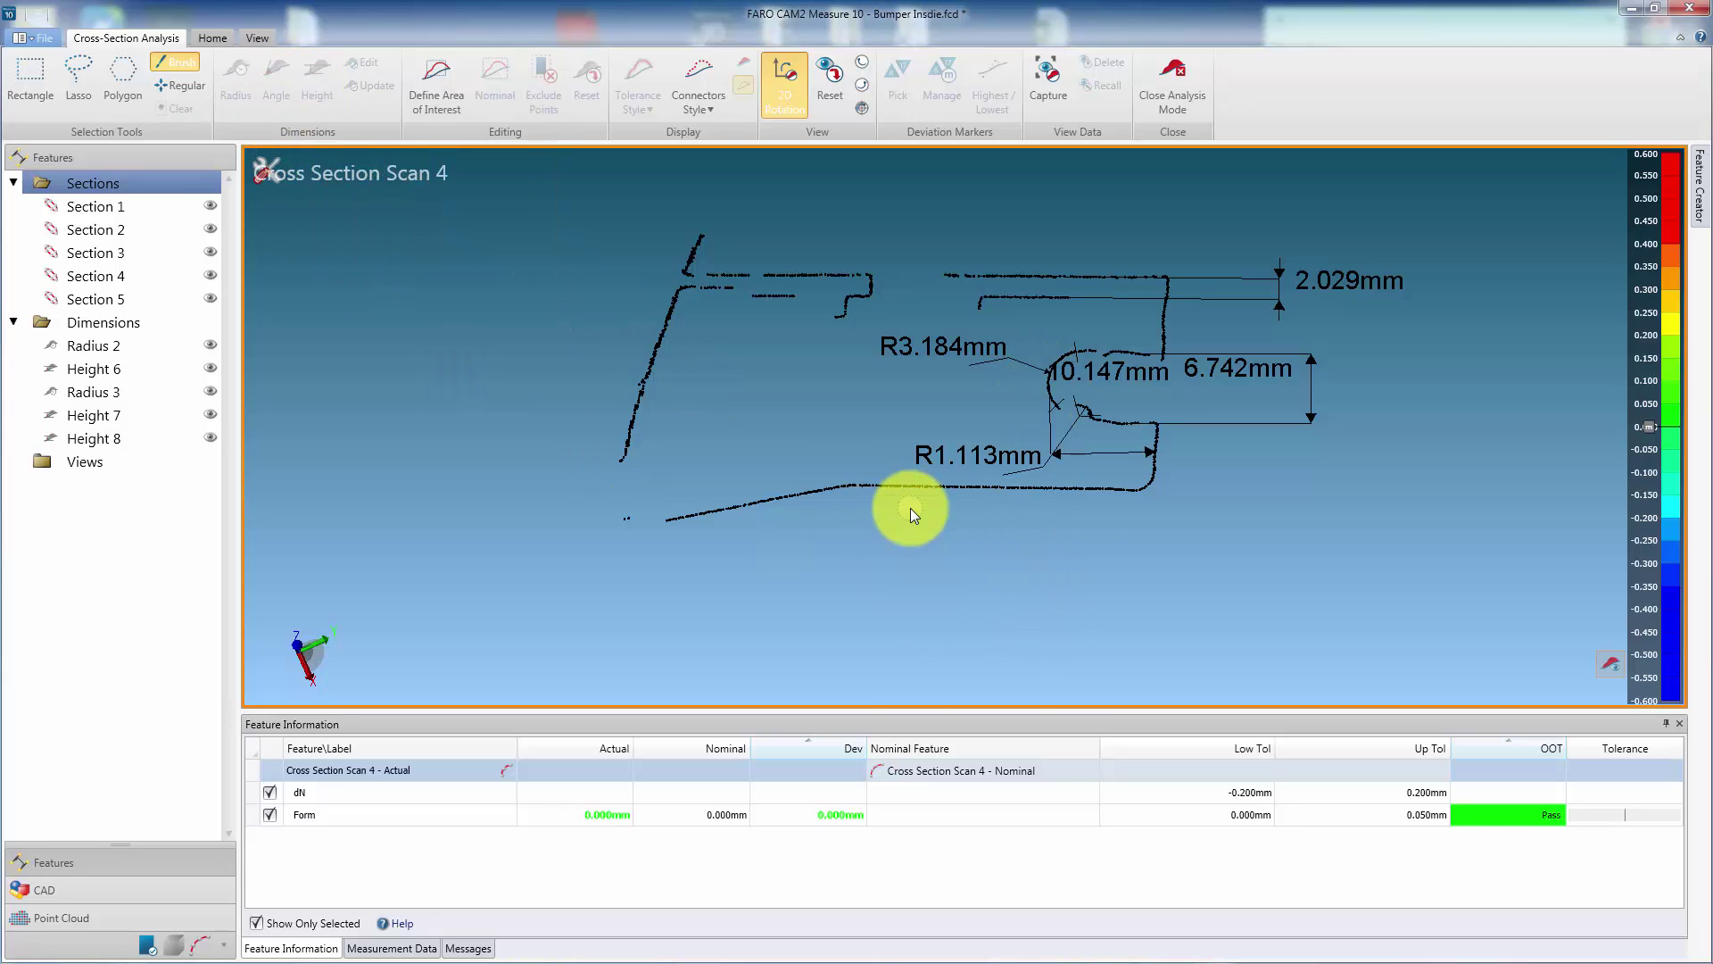
left_click(1112, 365)
left_click_drag(1113, 365, 1083, 552)
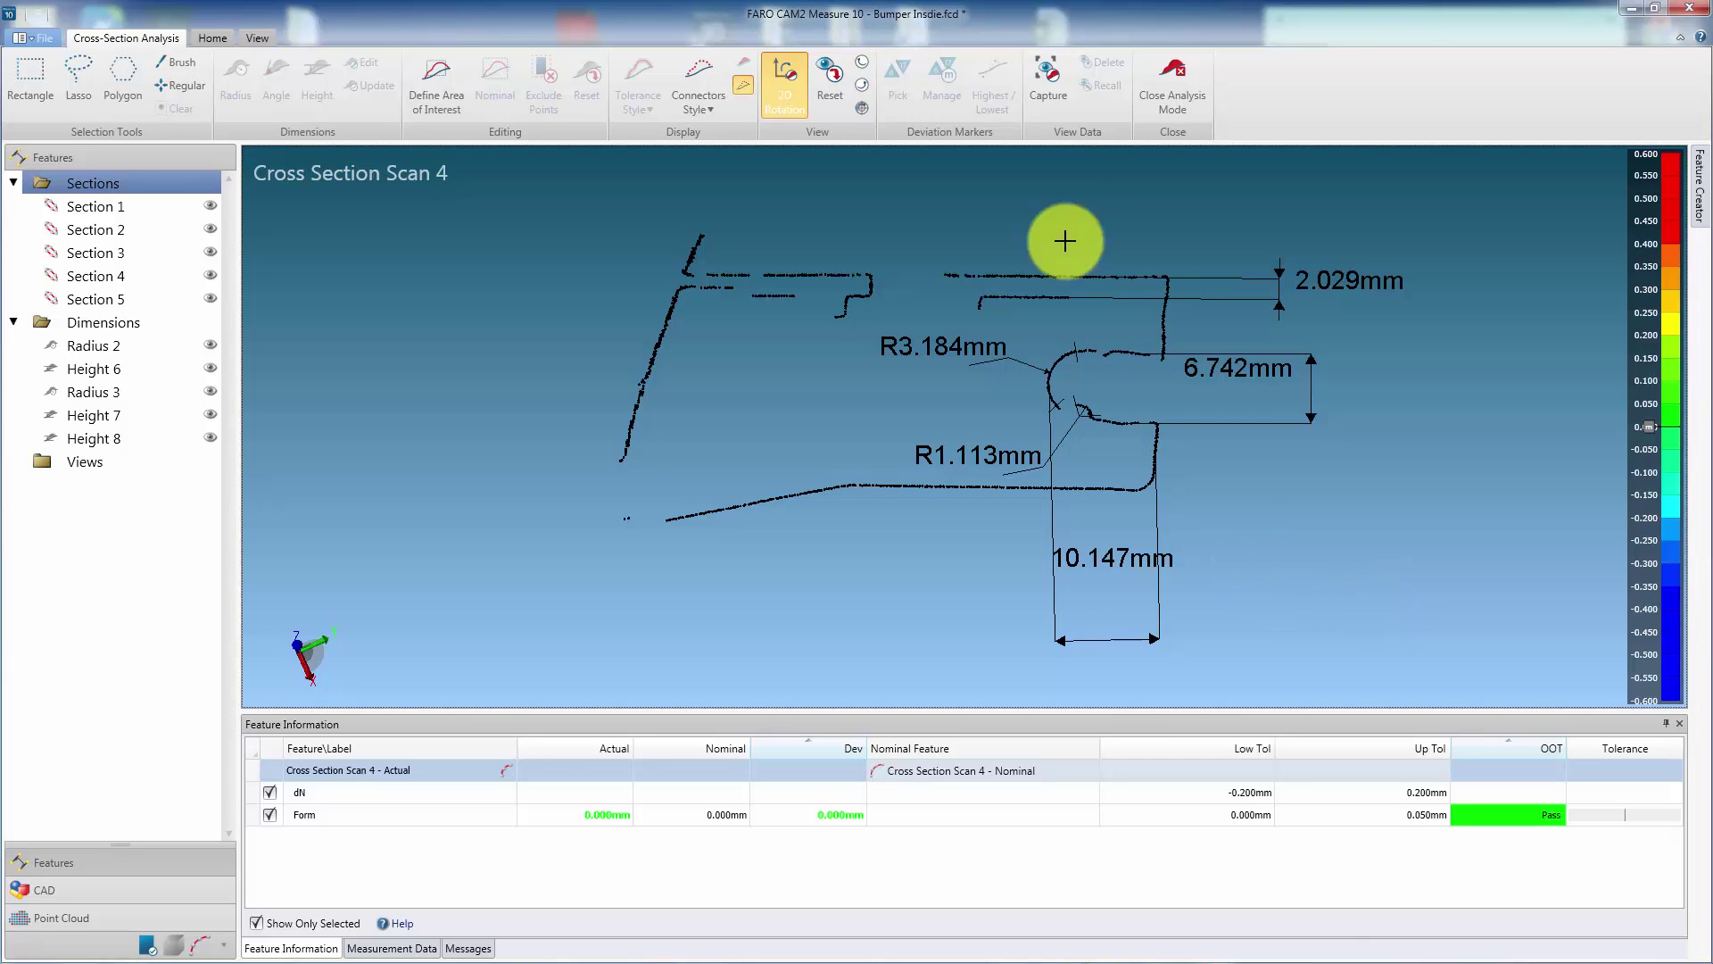
- Capture the dimensioned view of Cross Section Scan 4 and close the analysis mode to return to the full bumper scan
left_click(1045, 76)
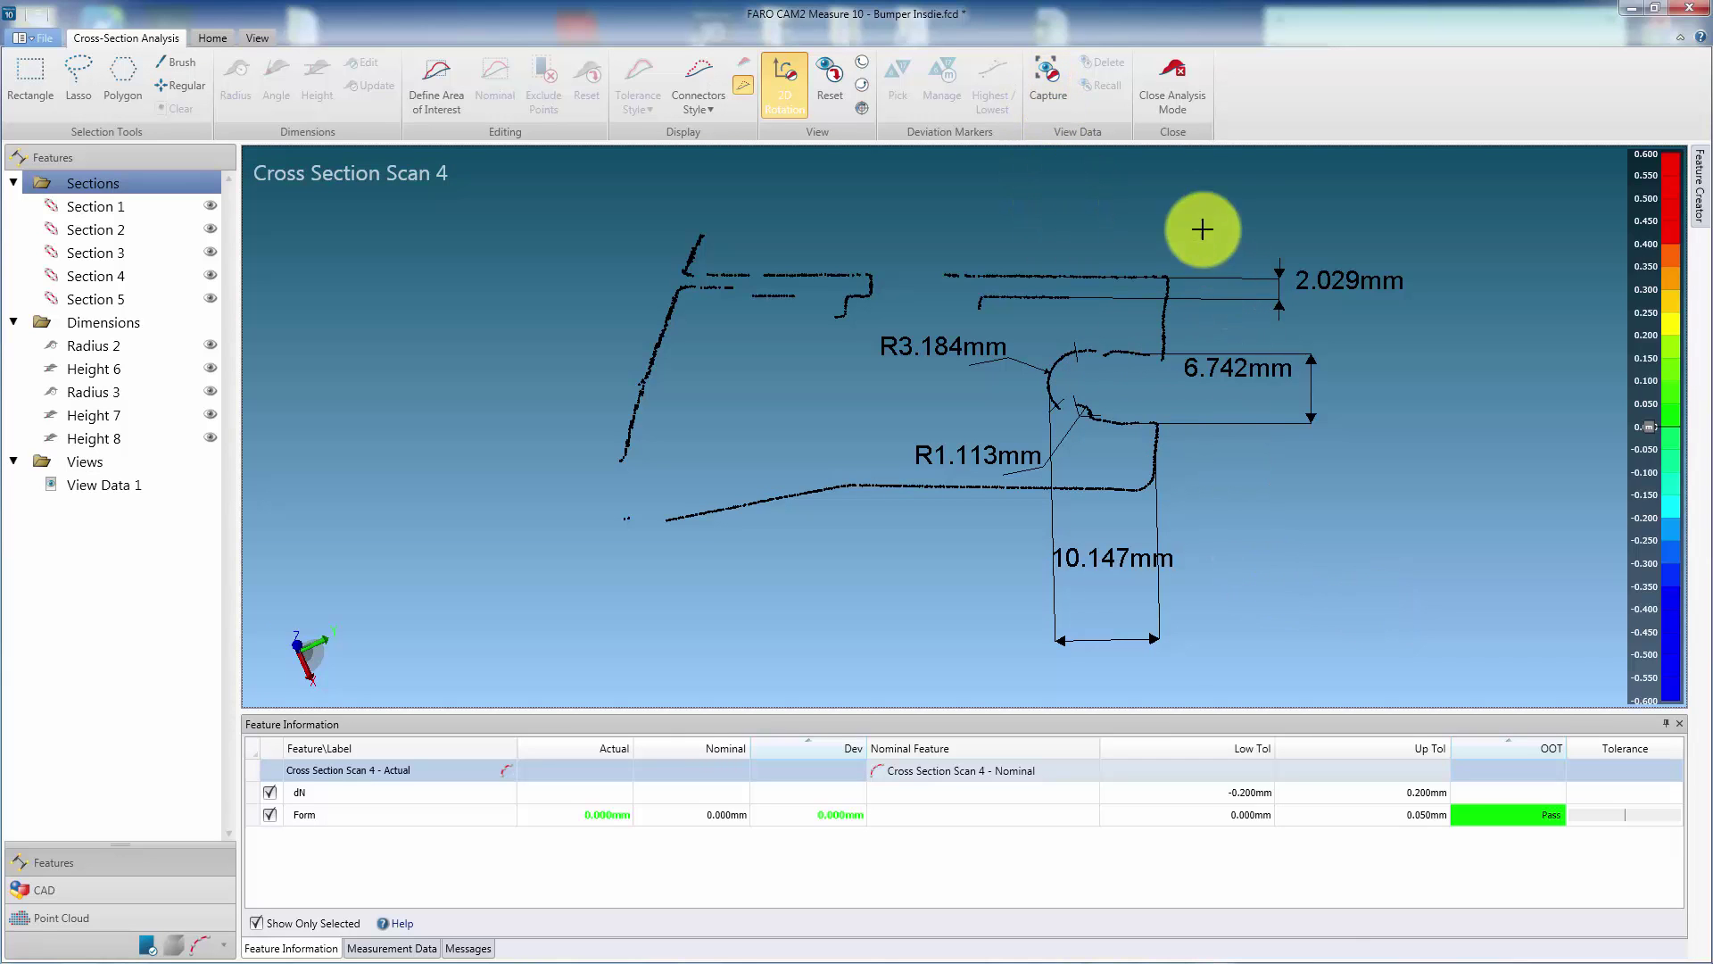
left_click(1173, 79)
right_click_drag(1278, 415, 1008, 541)
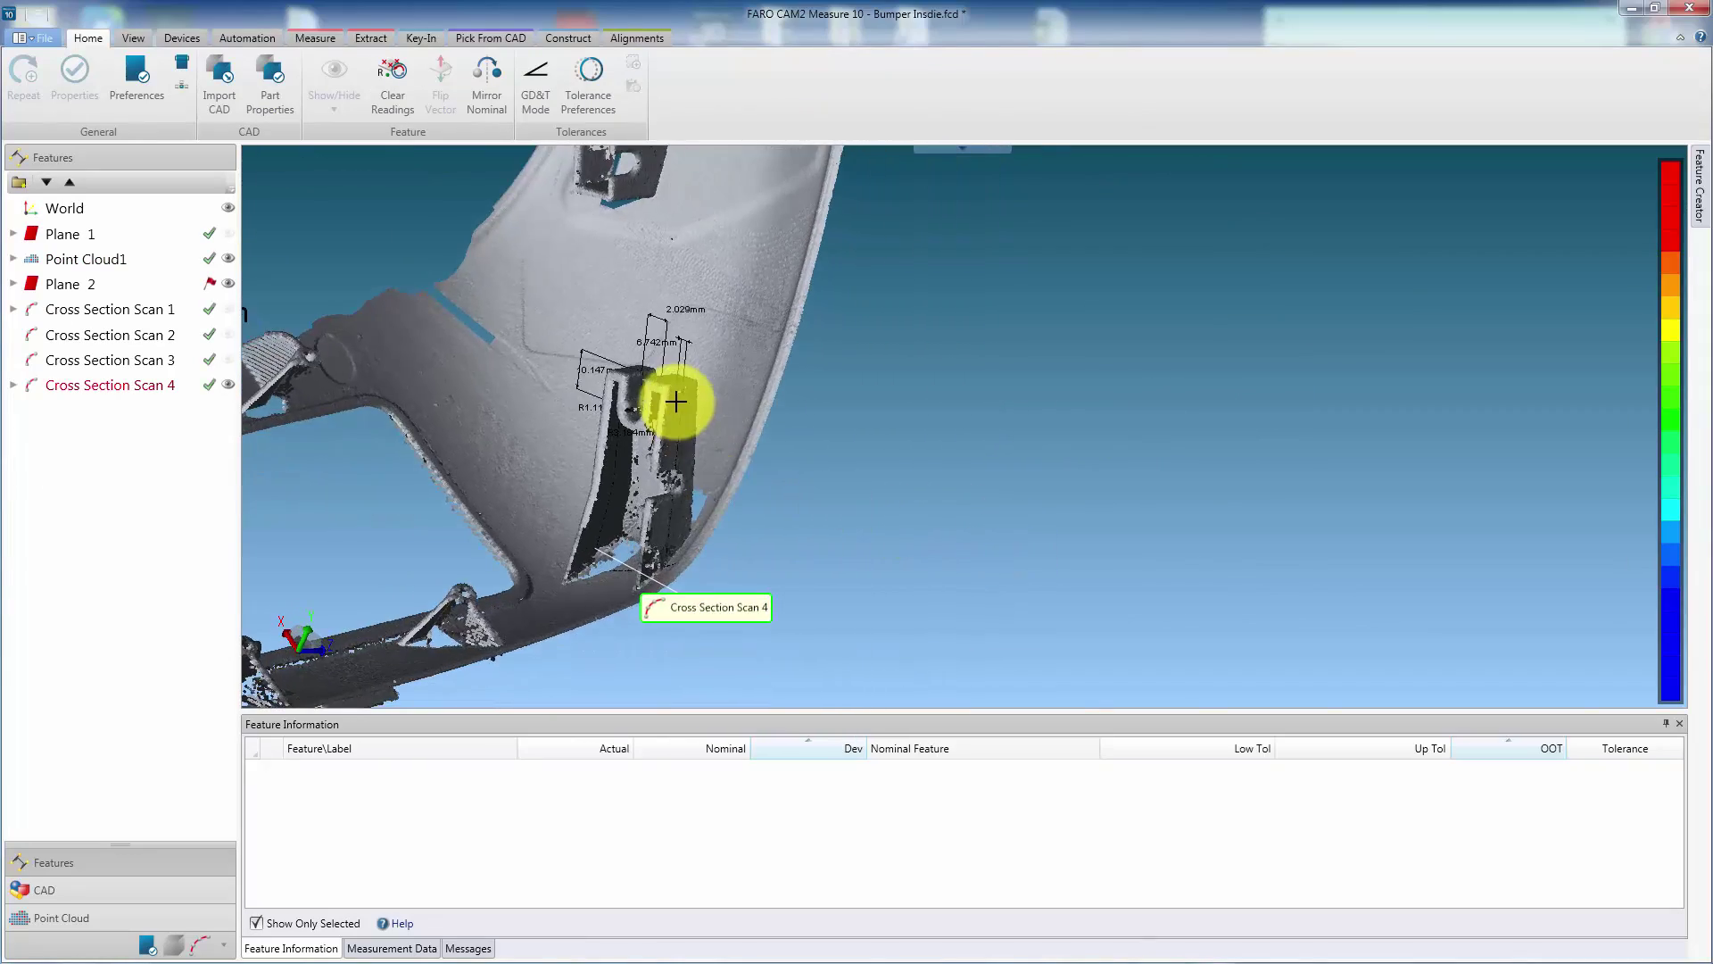
scroll(719, 458, "up", 5)
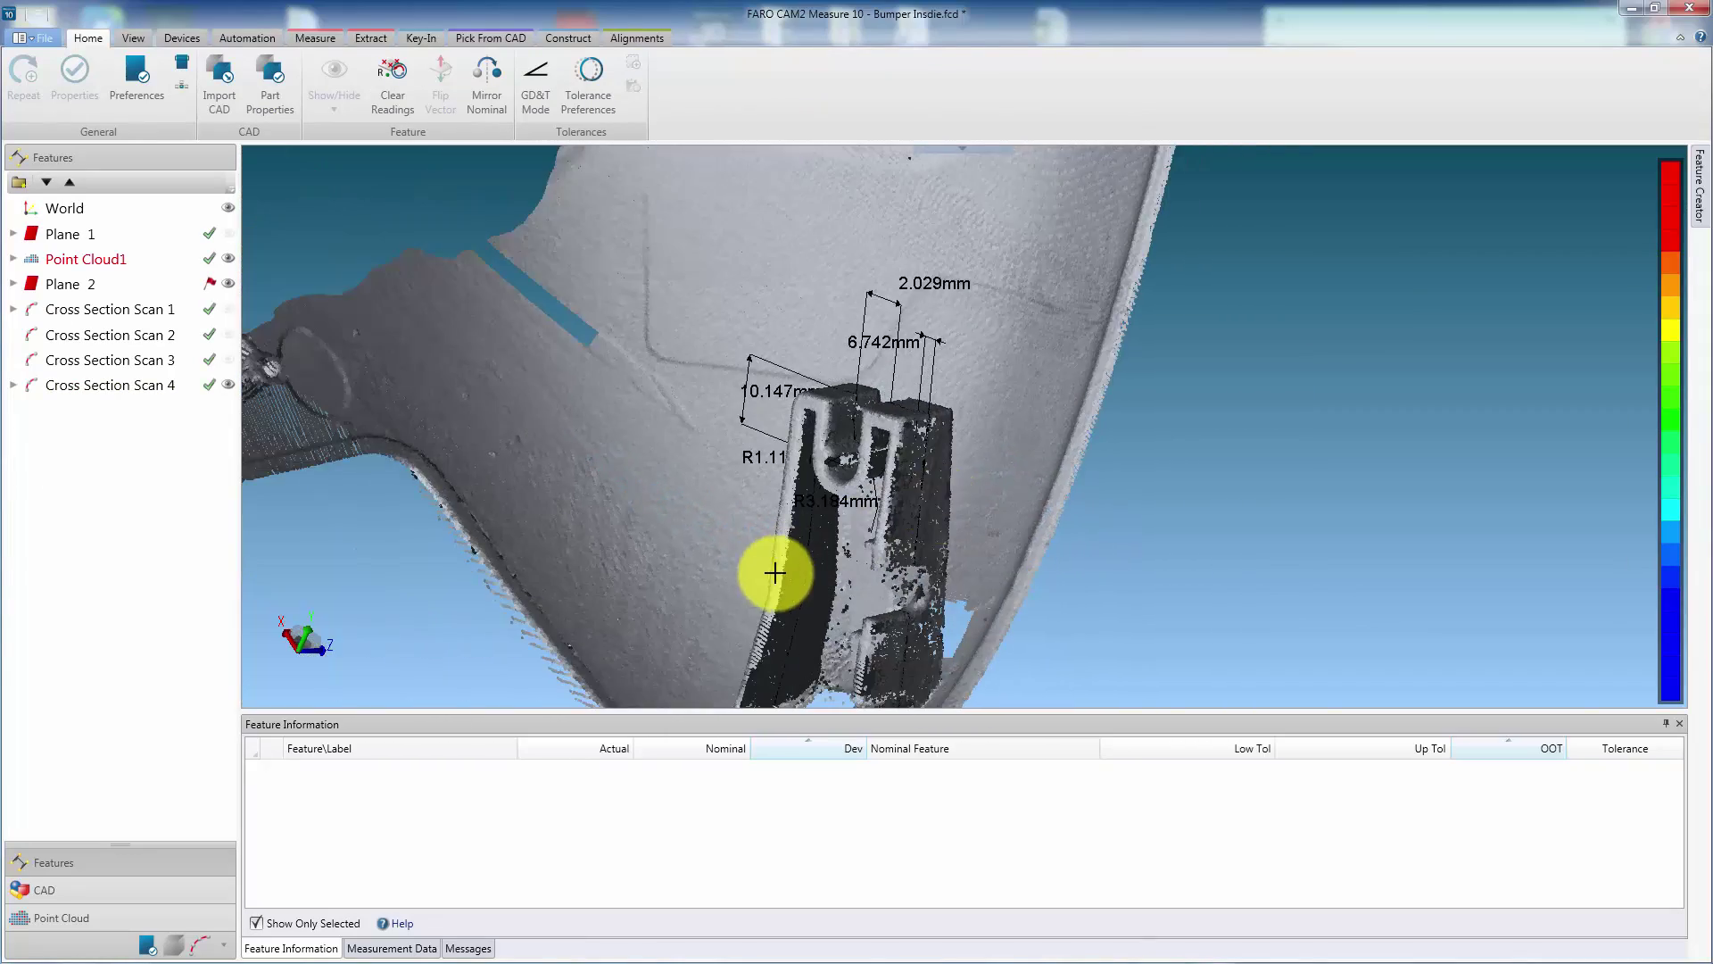
scroll(776, 568, "down", 2)
right_click_drag(777, 568, 1033, 497)
scroll(1185, 467, "down", 2)
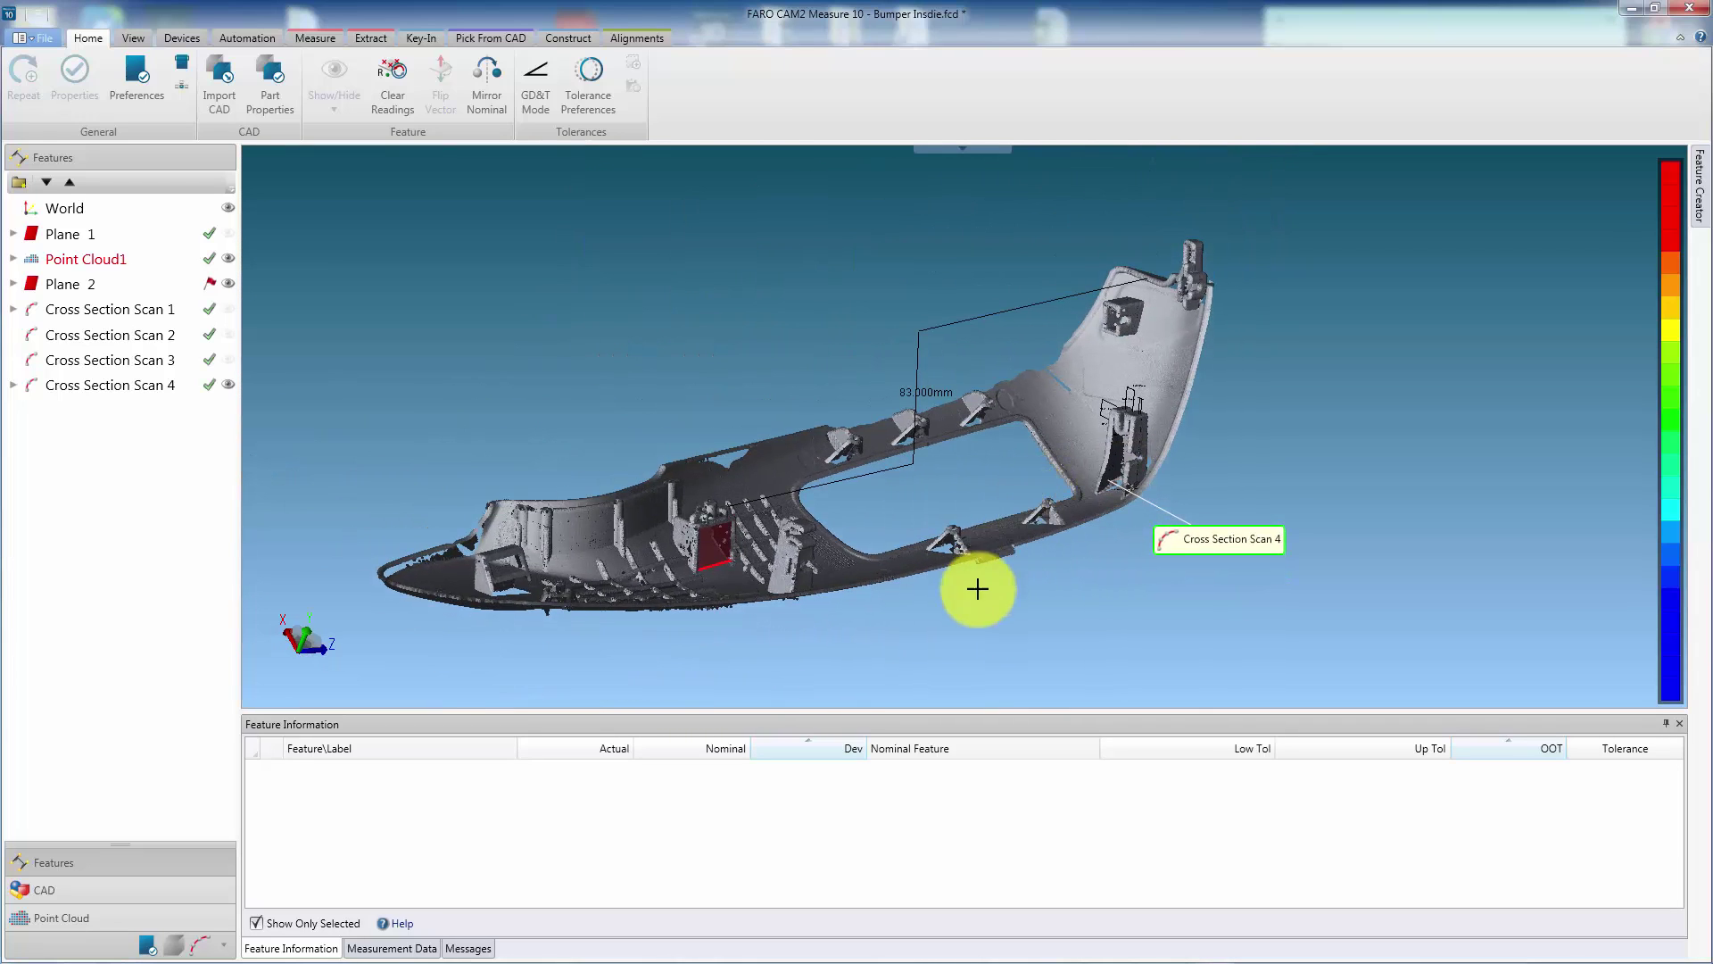
right_click_drag(979, 589, 1002, 478)
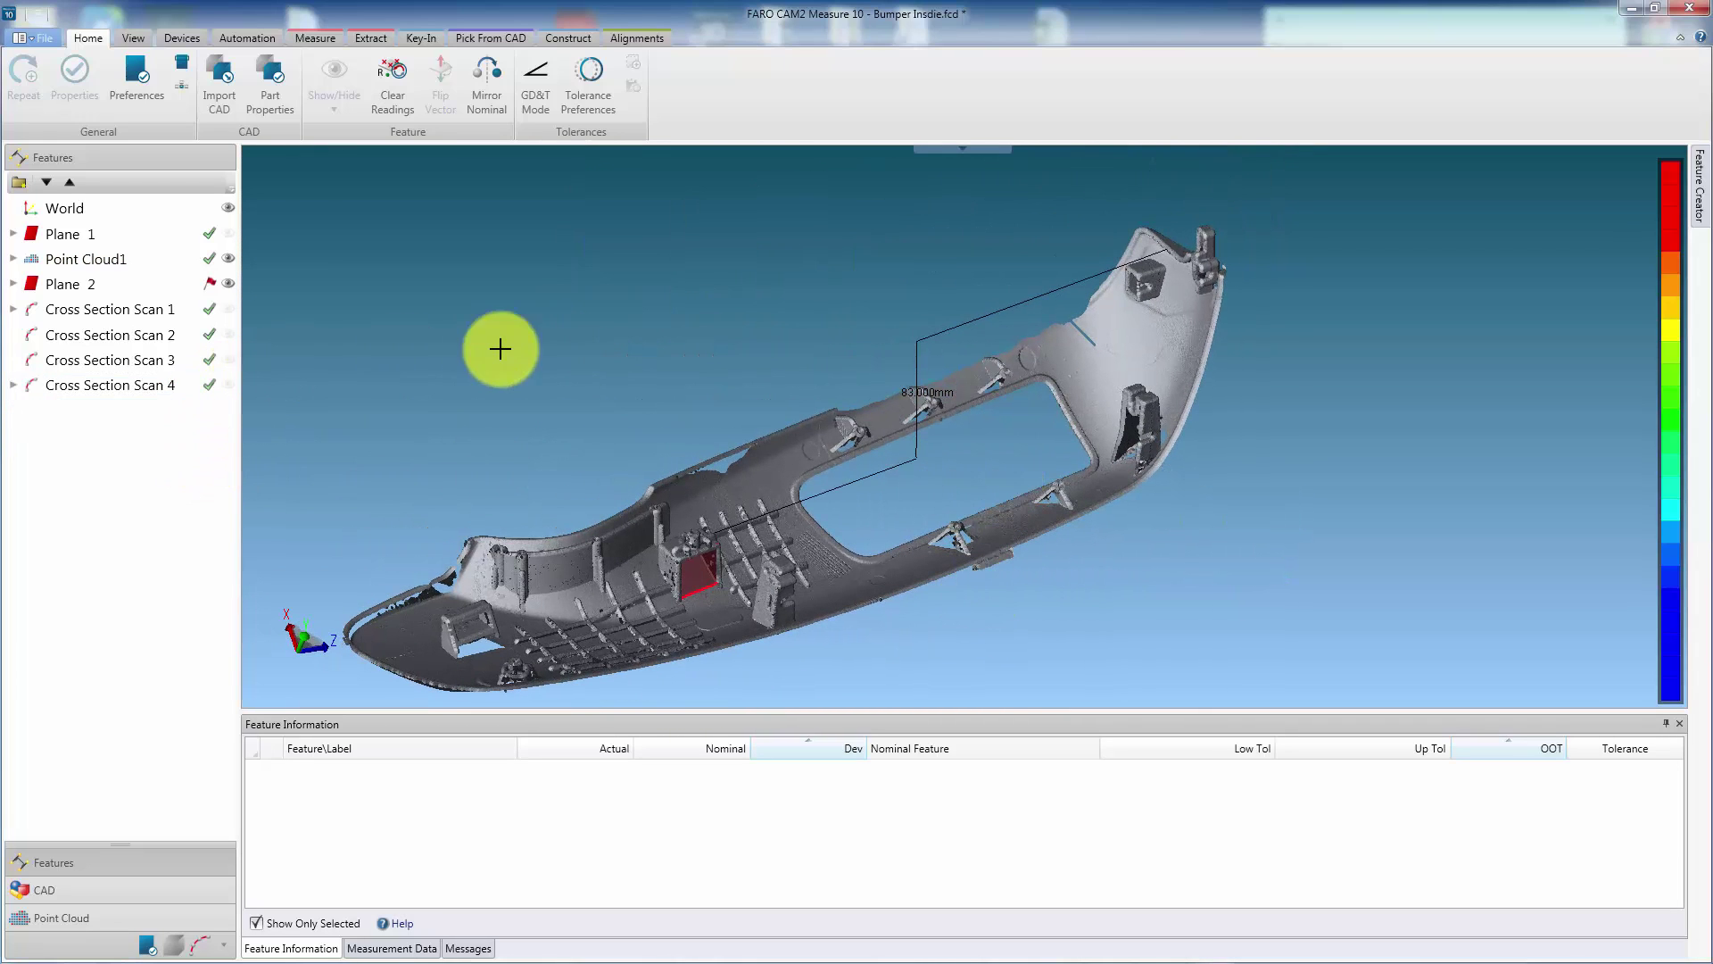
- Hide Cross Section Scan 1 and Plane 2 while keeping the bumper point cloud displayed
left_click(230, 258)
left_click(229, 257)
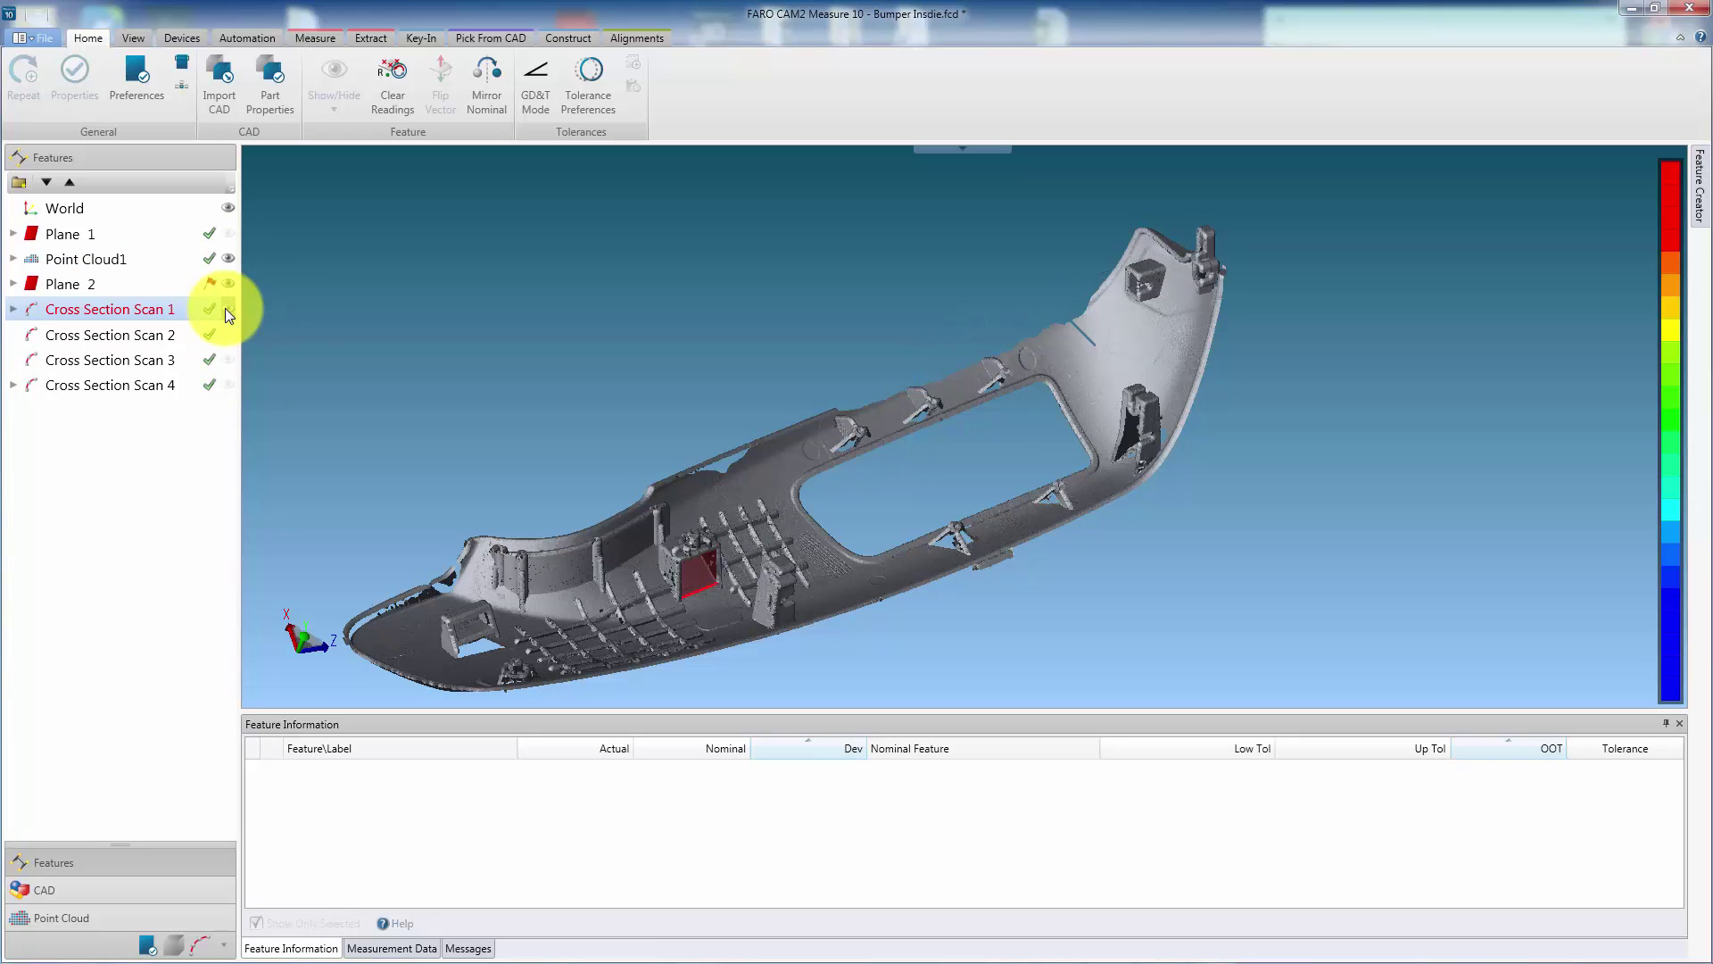
right_click_drag(1190, 577, 502, 449)
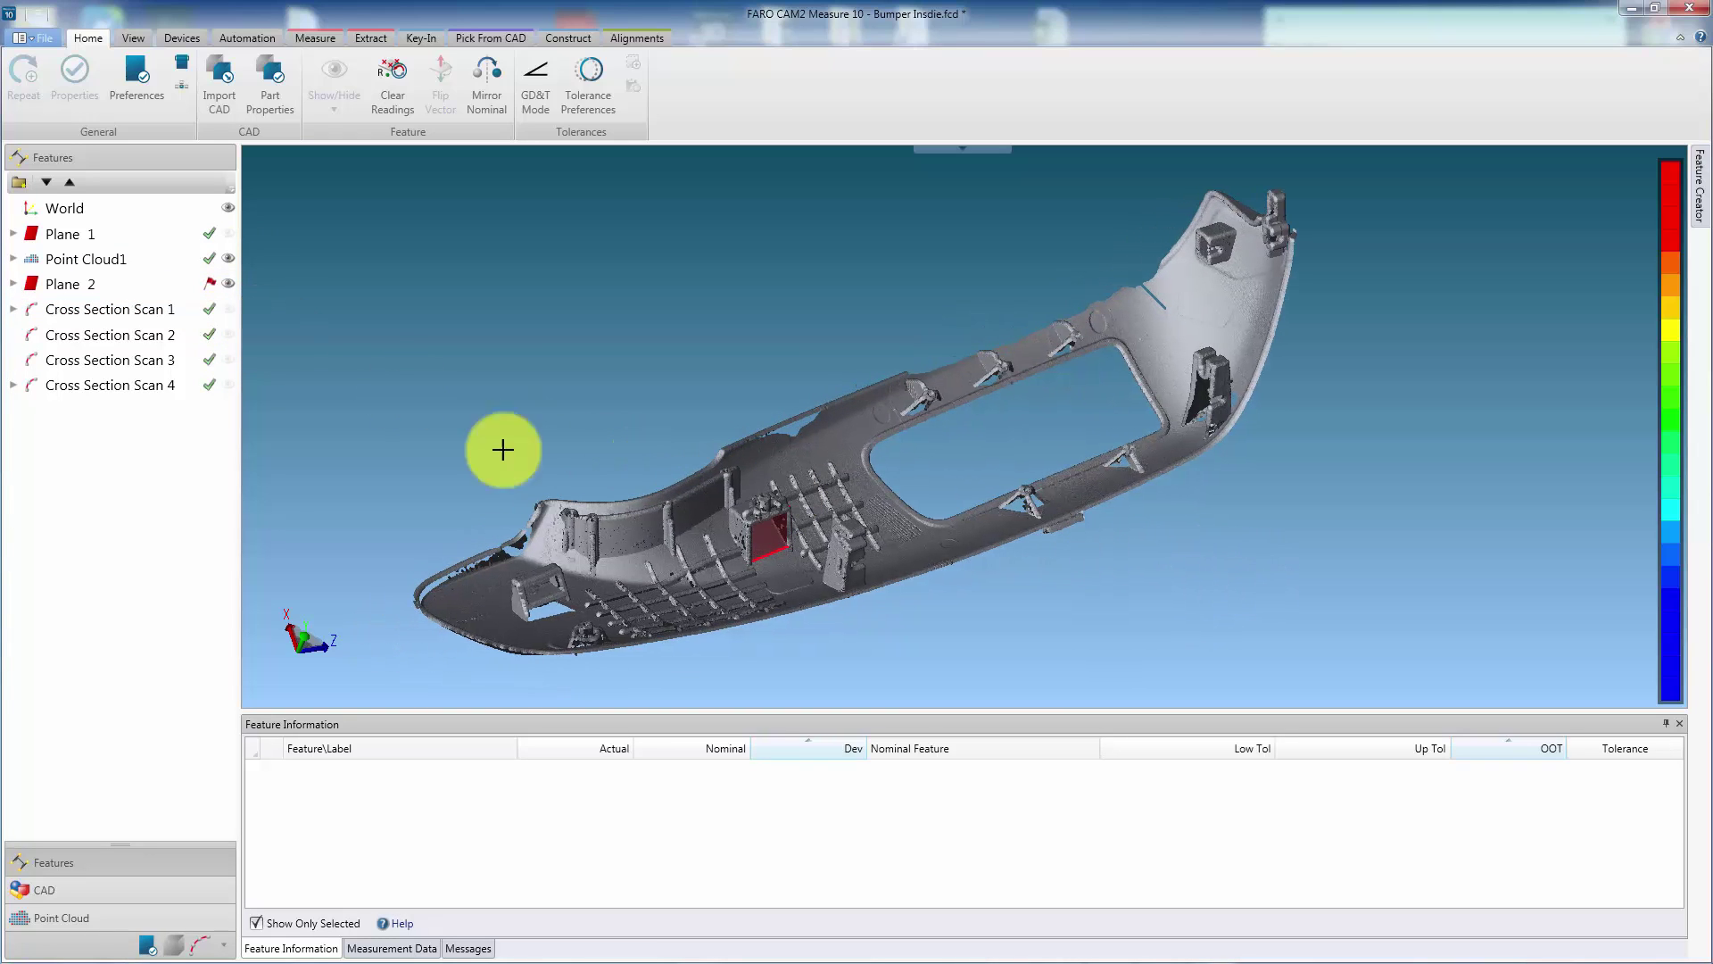
left_click(229, 282)
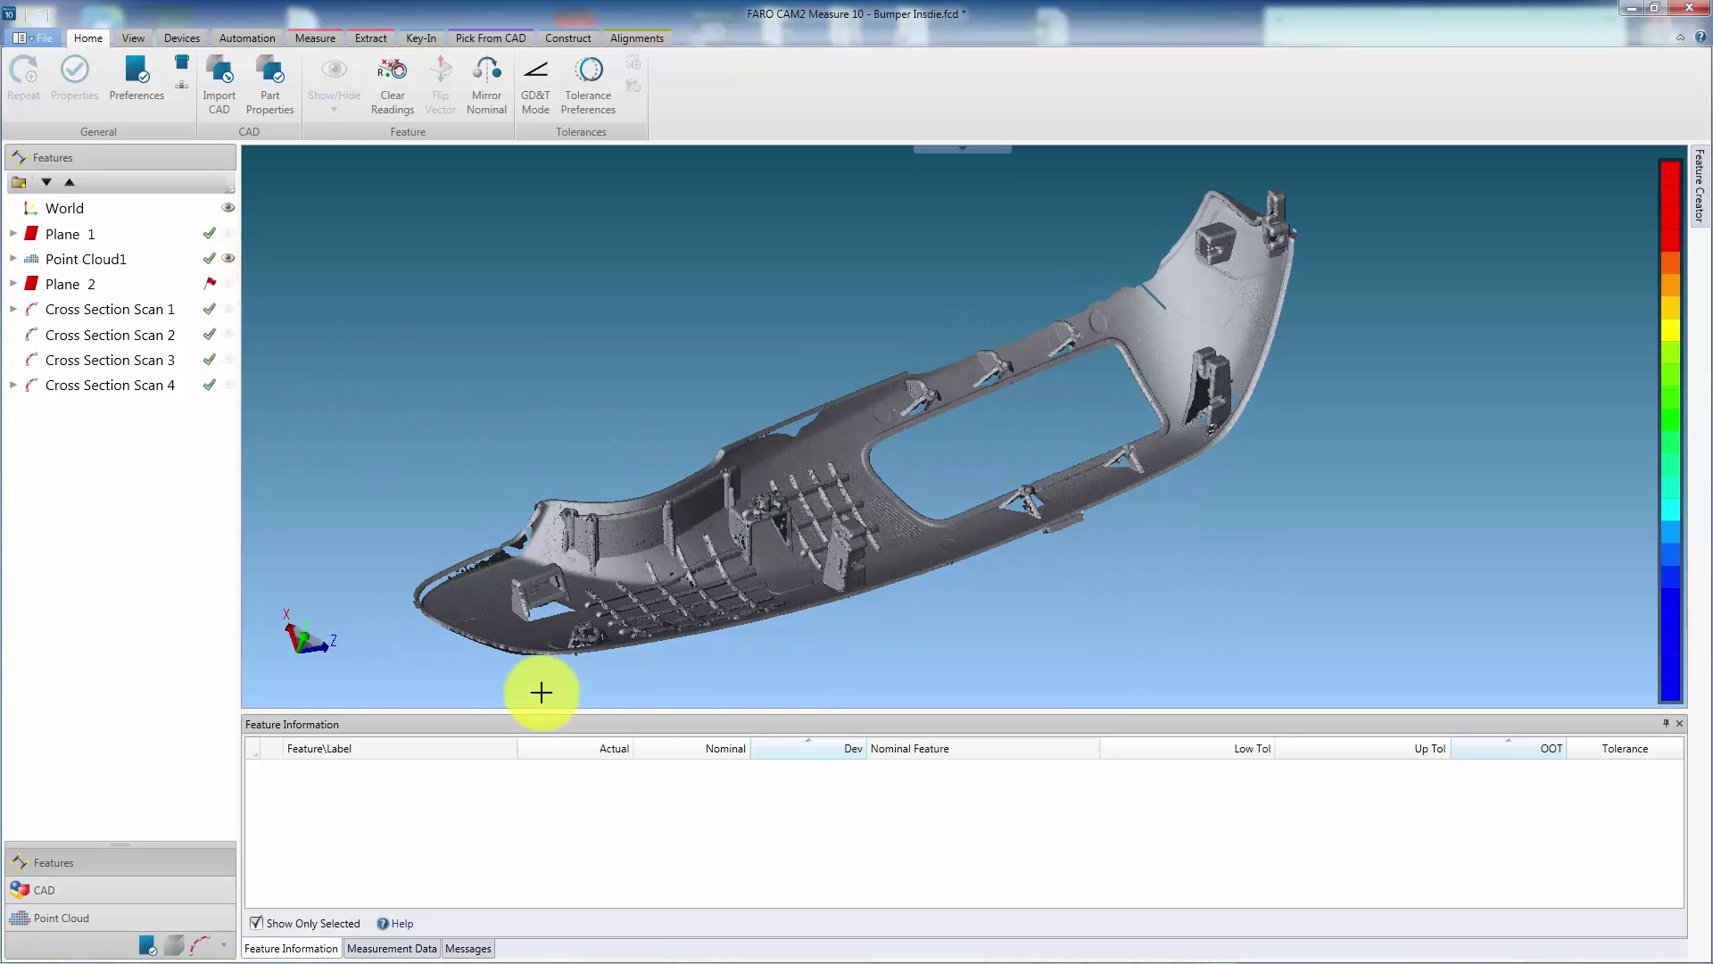
- Open the report and include Cross Section Scan 1 and Cross Section Scan 4 in it
left_click(147, 943)
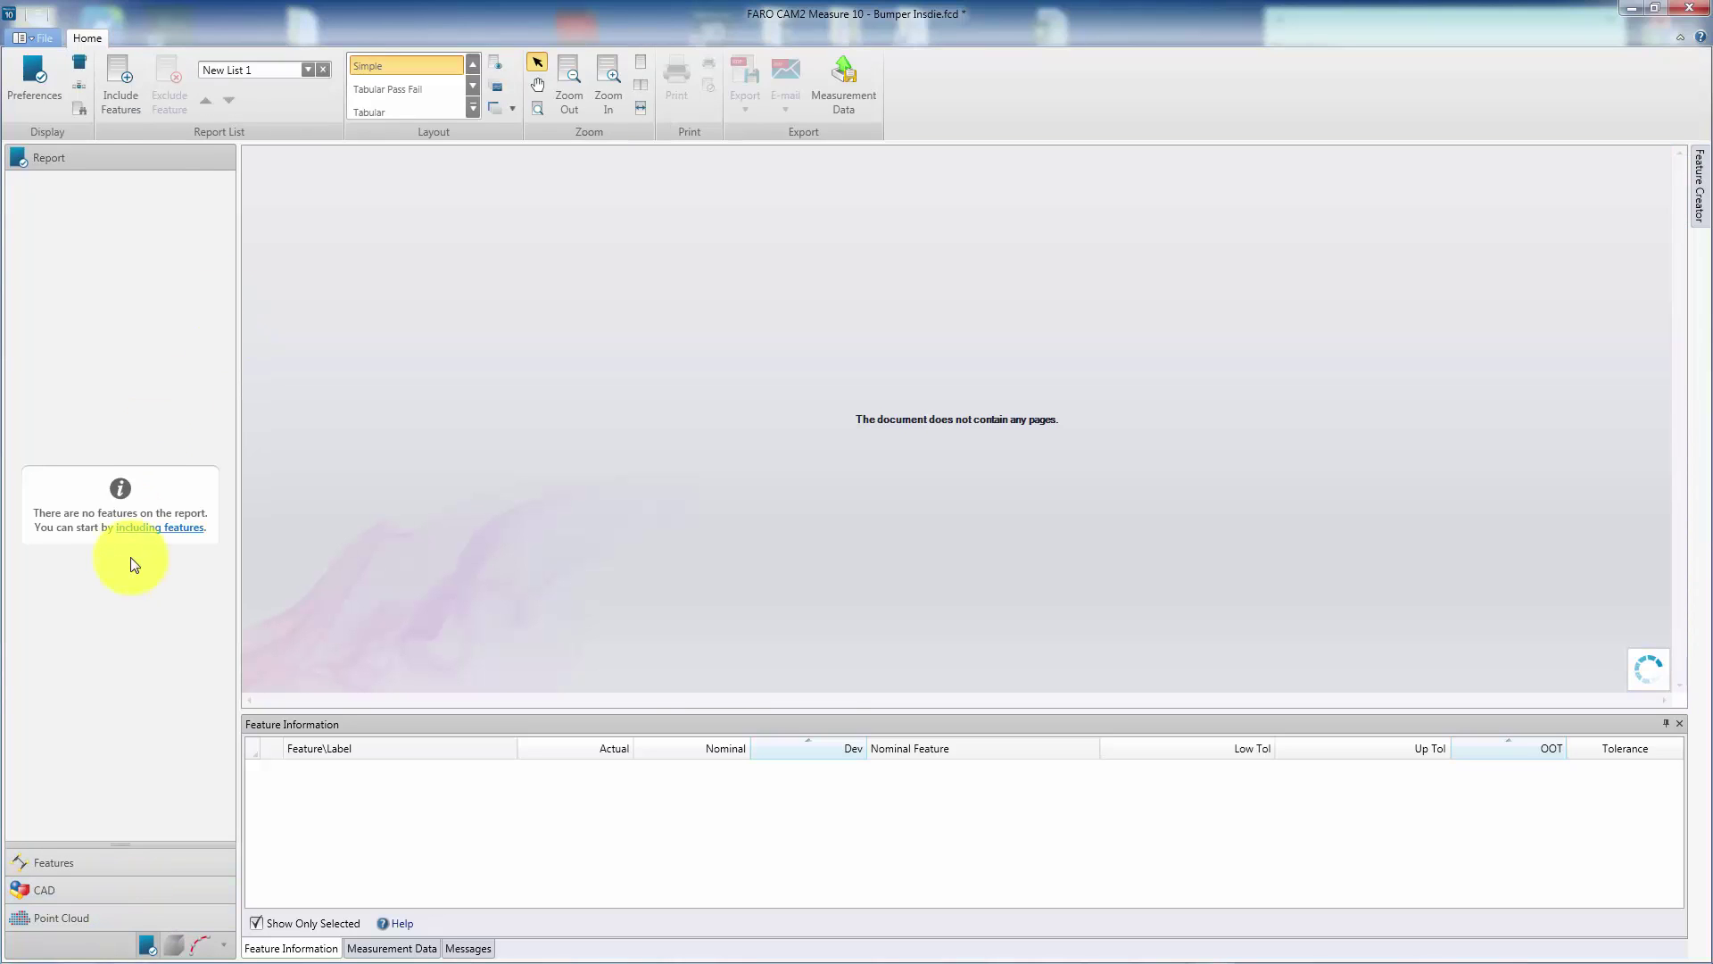
left_click(149, 530)
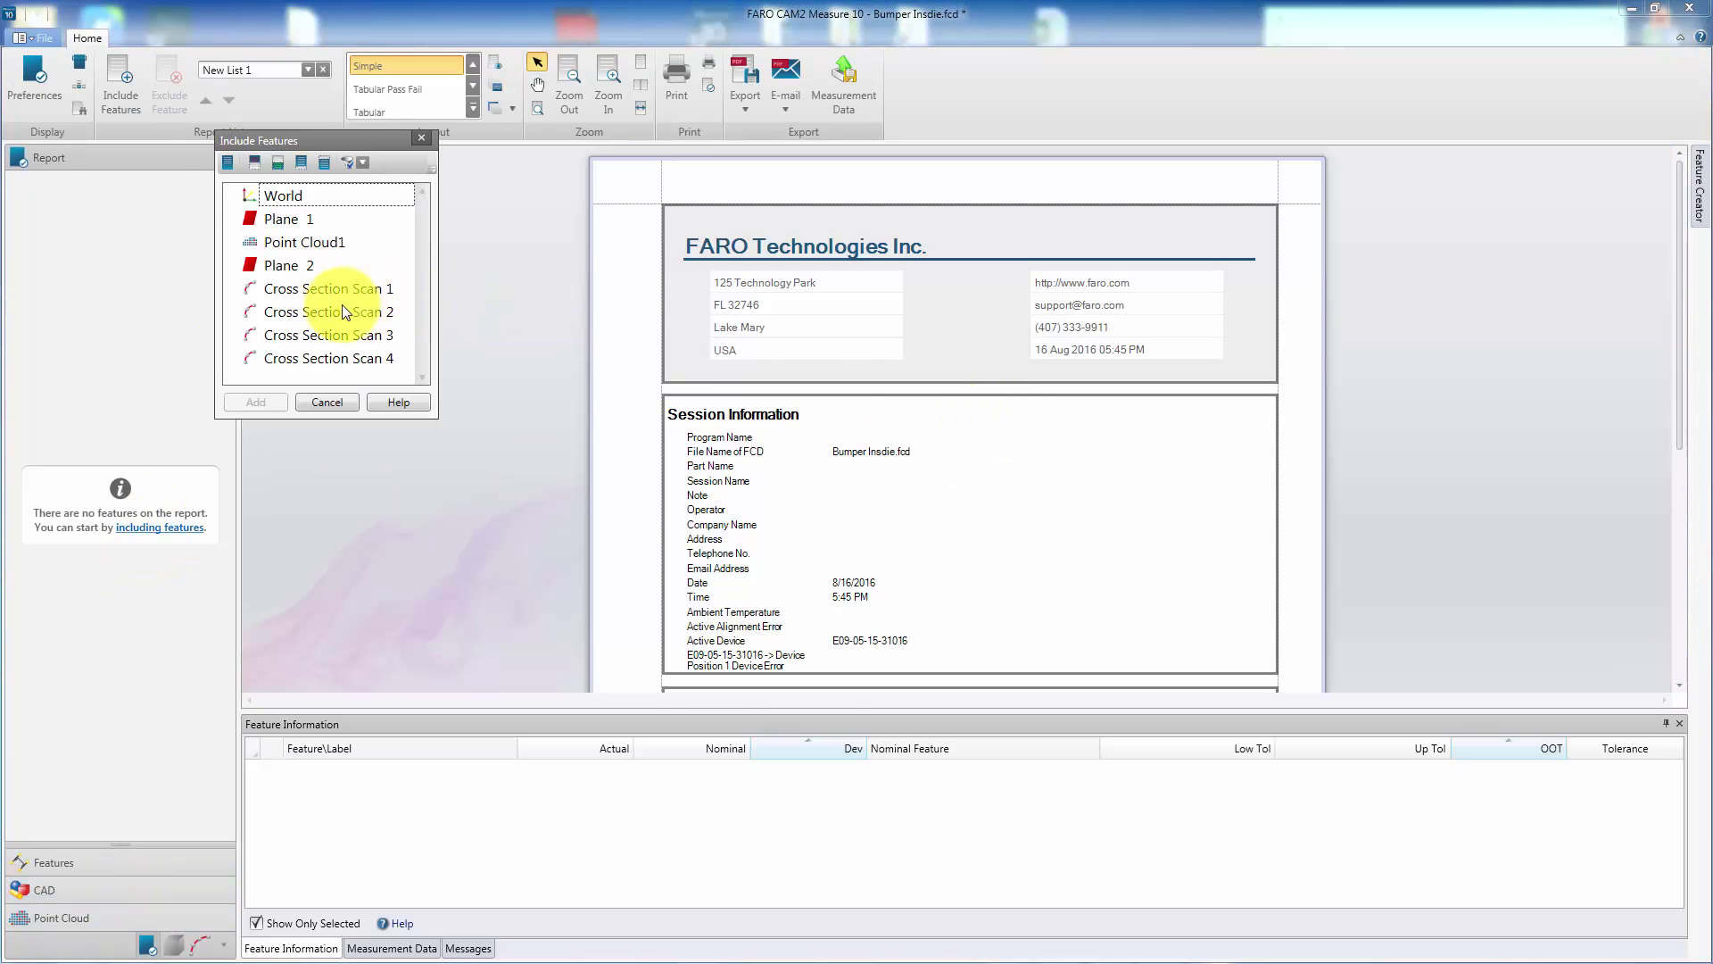
left_click(340, 358, "ctrl")
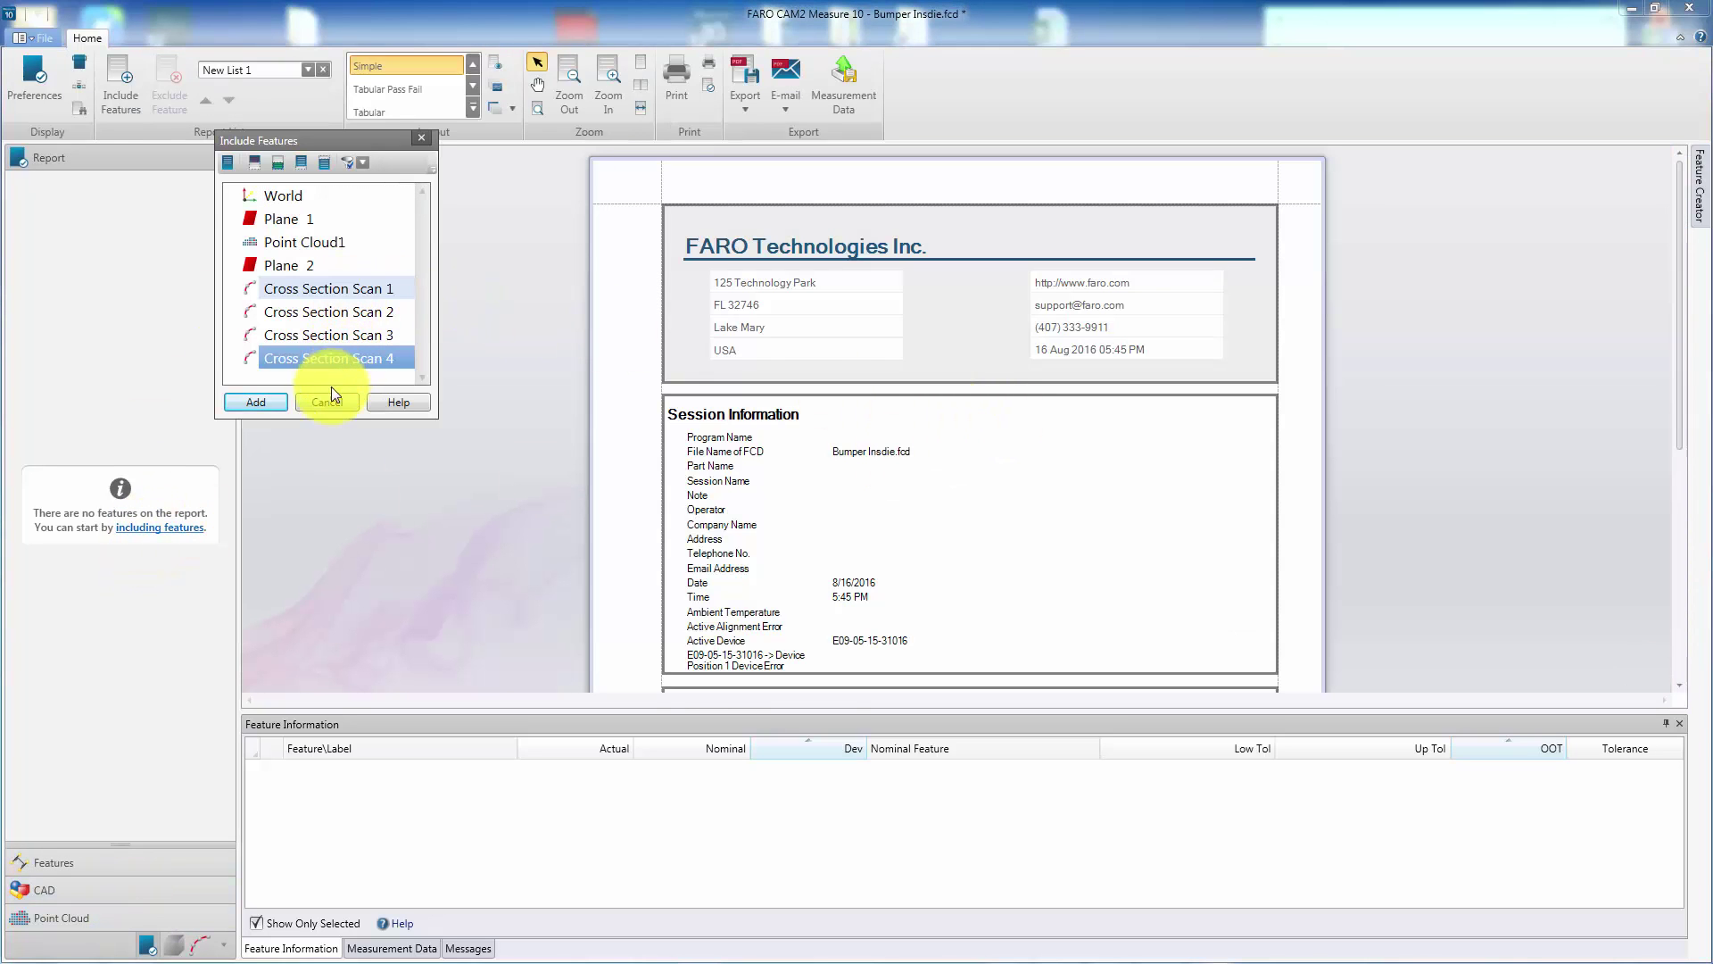
left_click(264, 405)
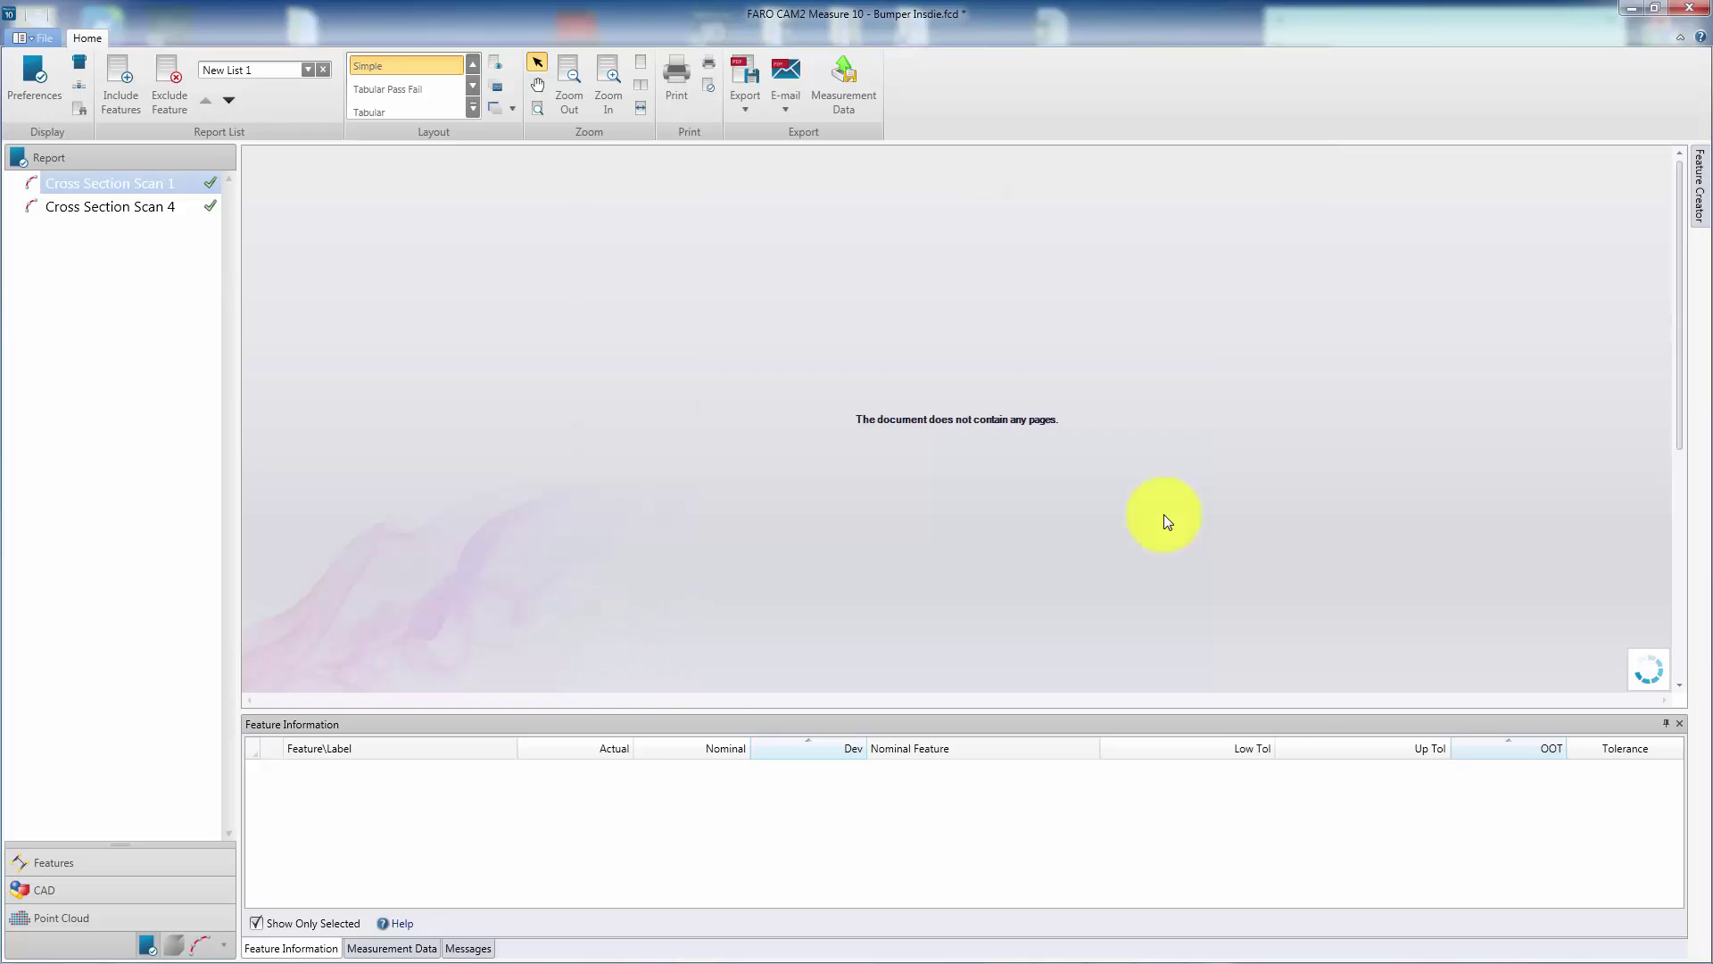
- Set the report layout to Tabular Pass Fail and review the dimension tables and captured section images of both scans
left_click_drag(1684, 192, 1675, 314)
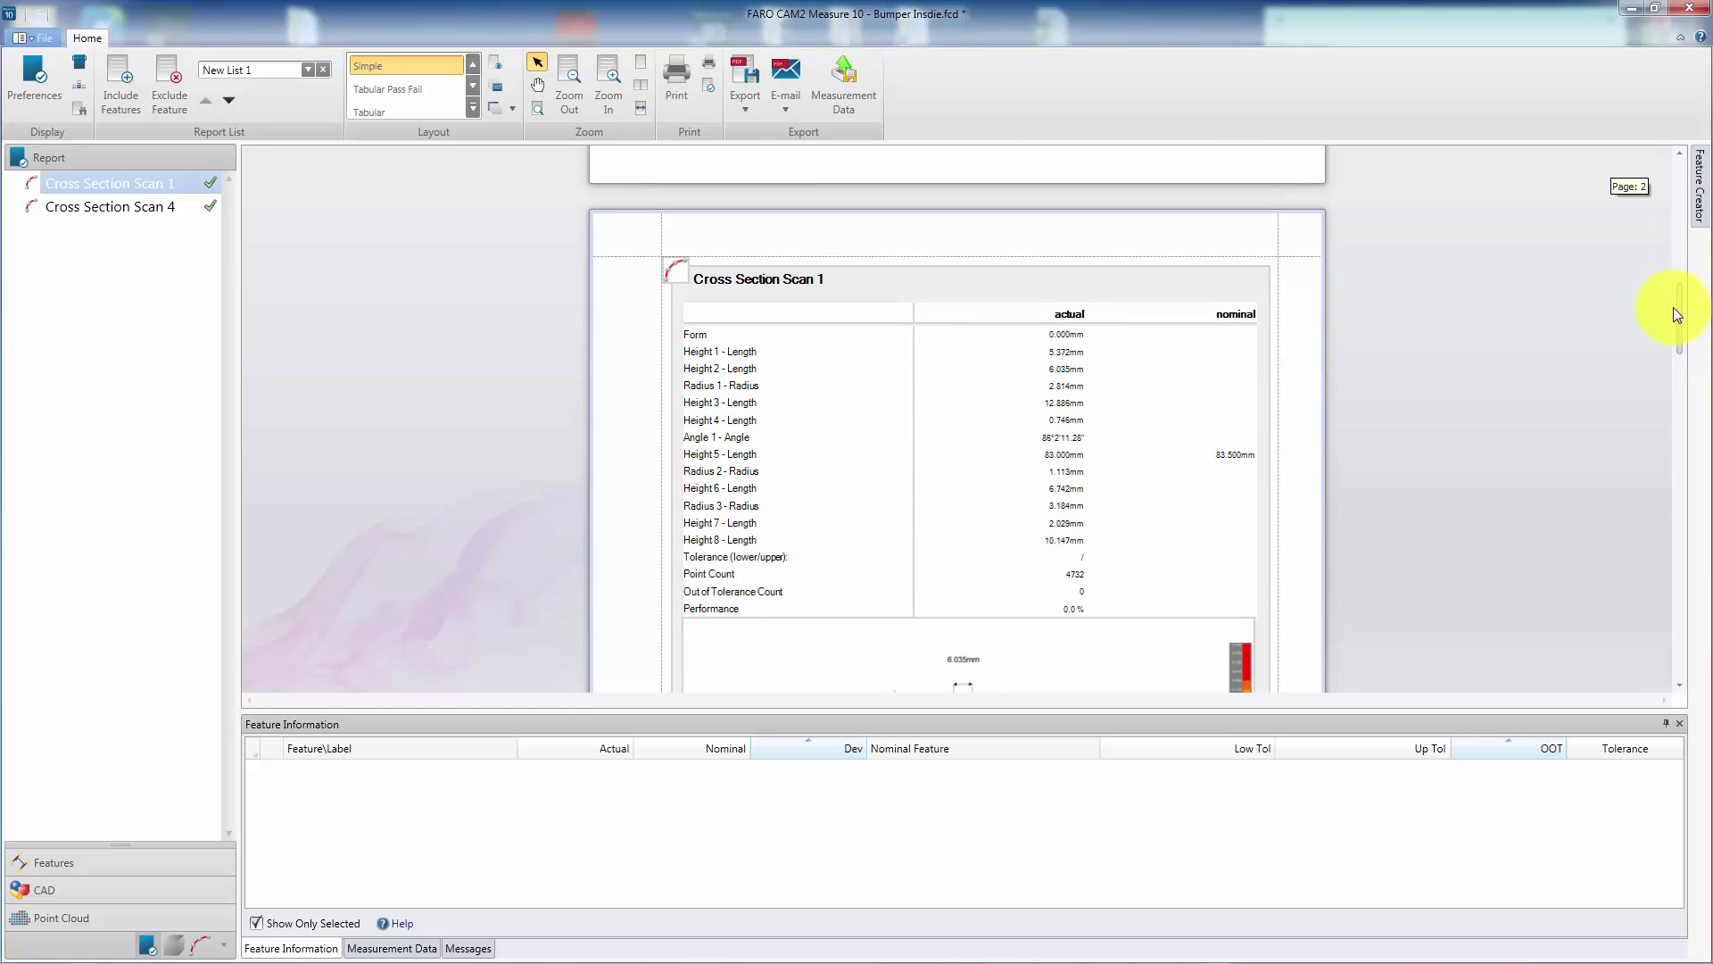
left_click_drag(1673, 312, 1460, 14)
left_click(419, 89)
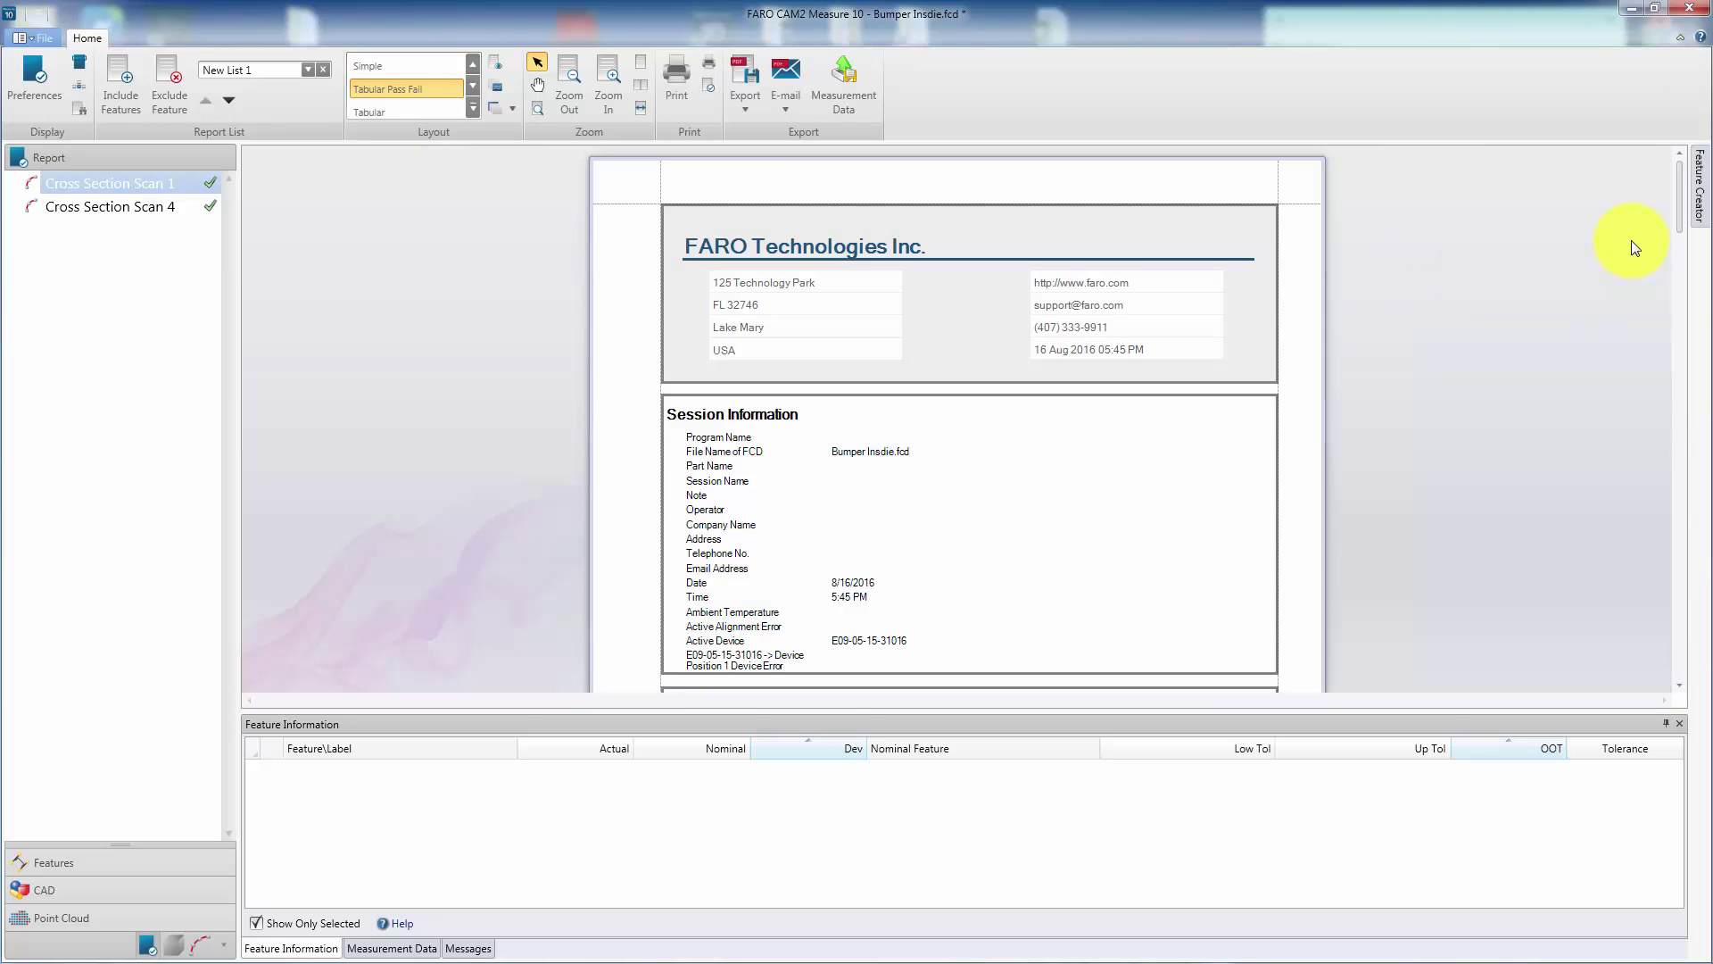
left_click_drag(1679, 207, 1667, 356)
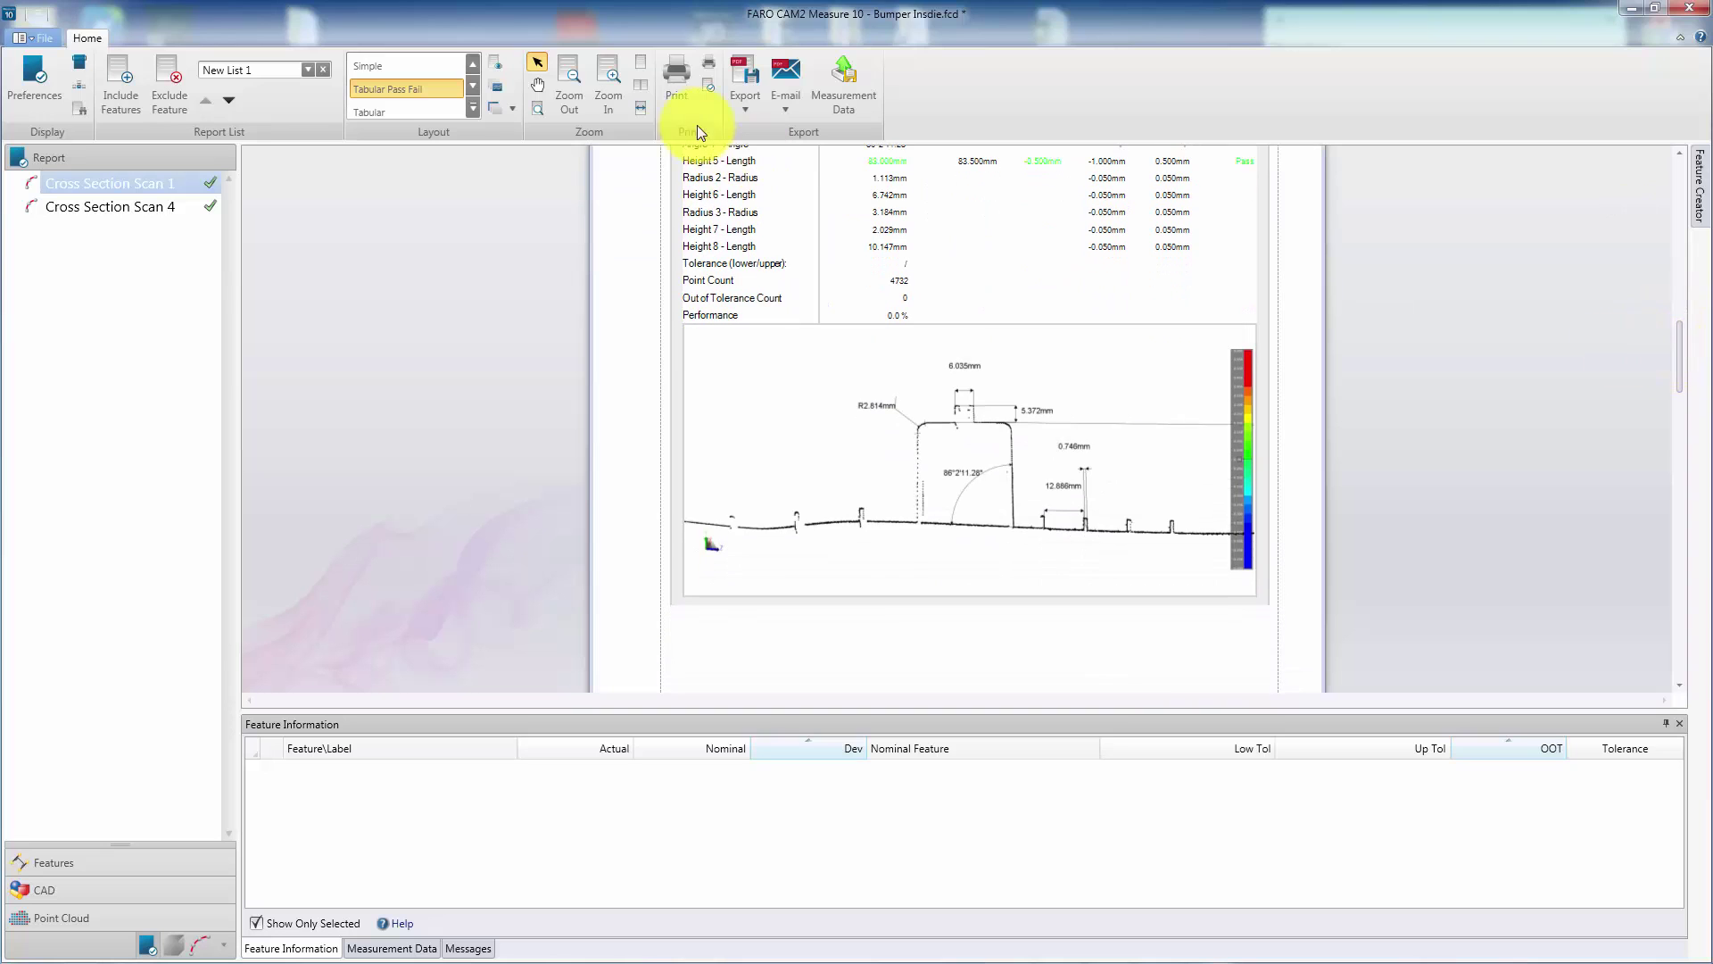
left_click(607, 82)
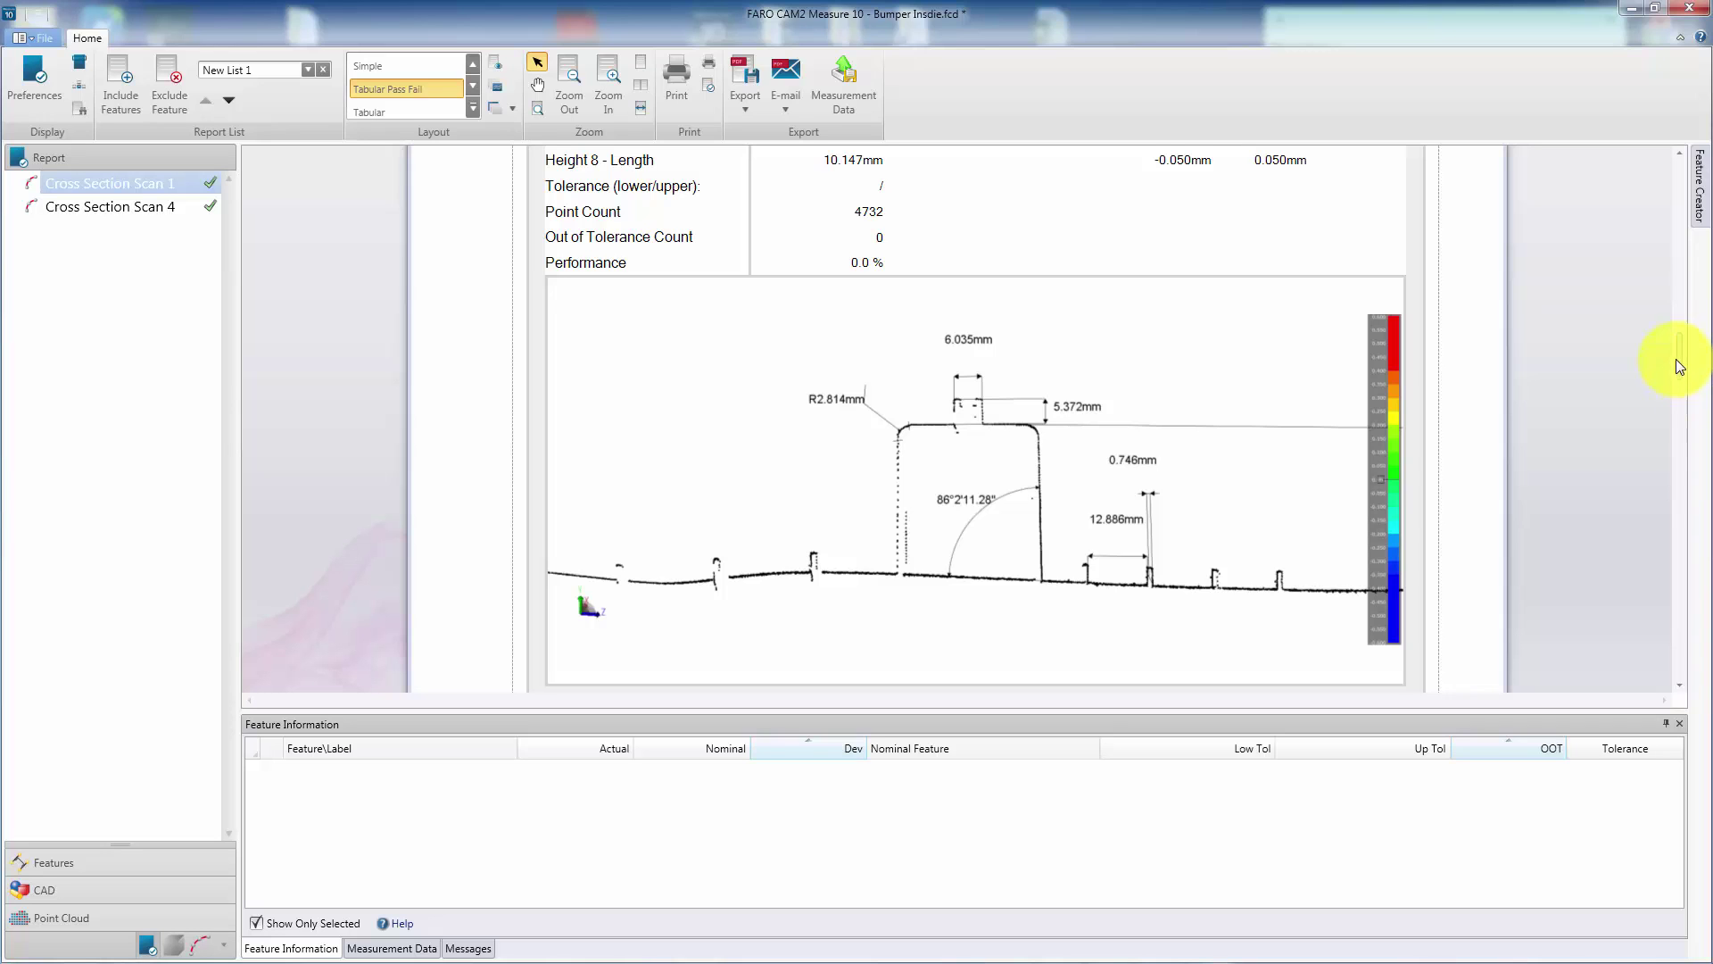
left_click_drag(1680, 365, 1684, 457)
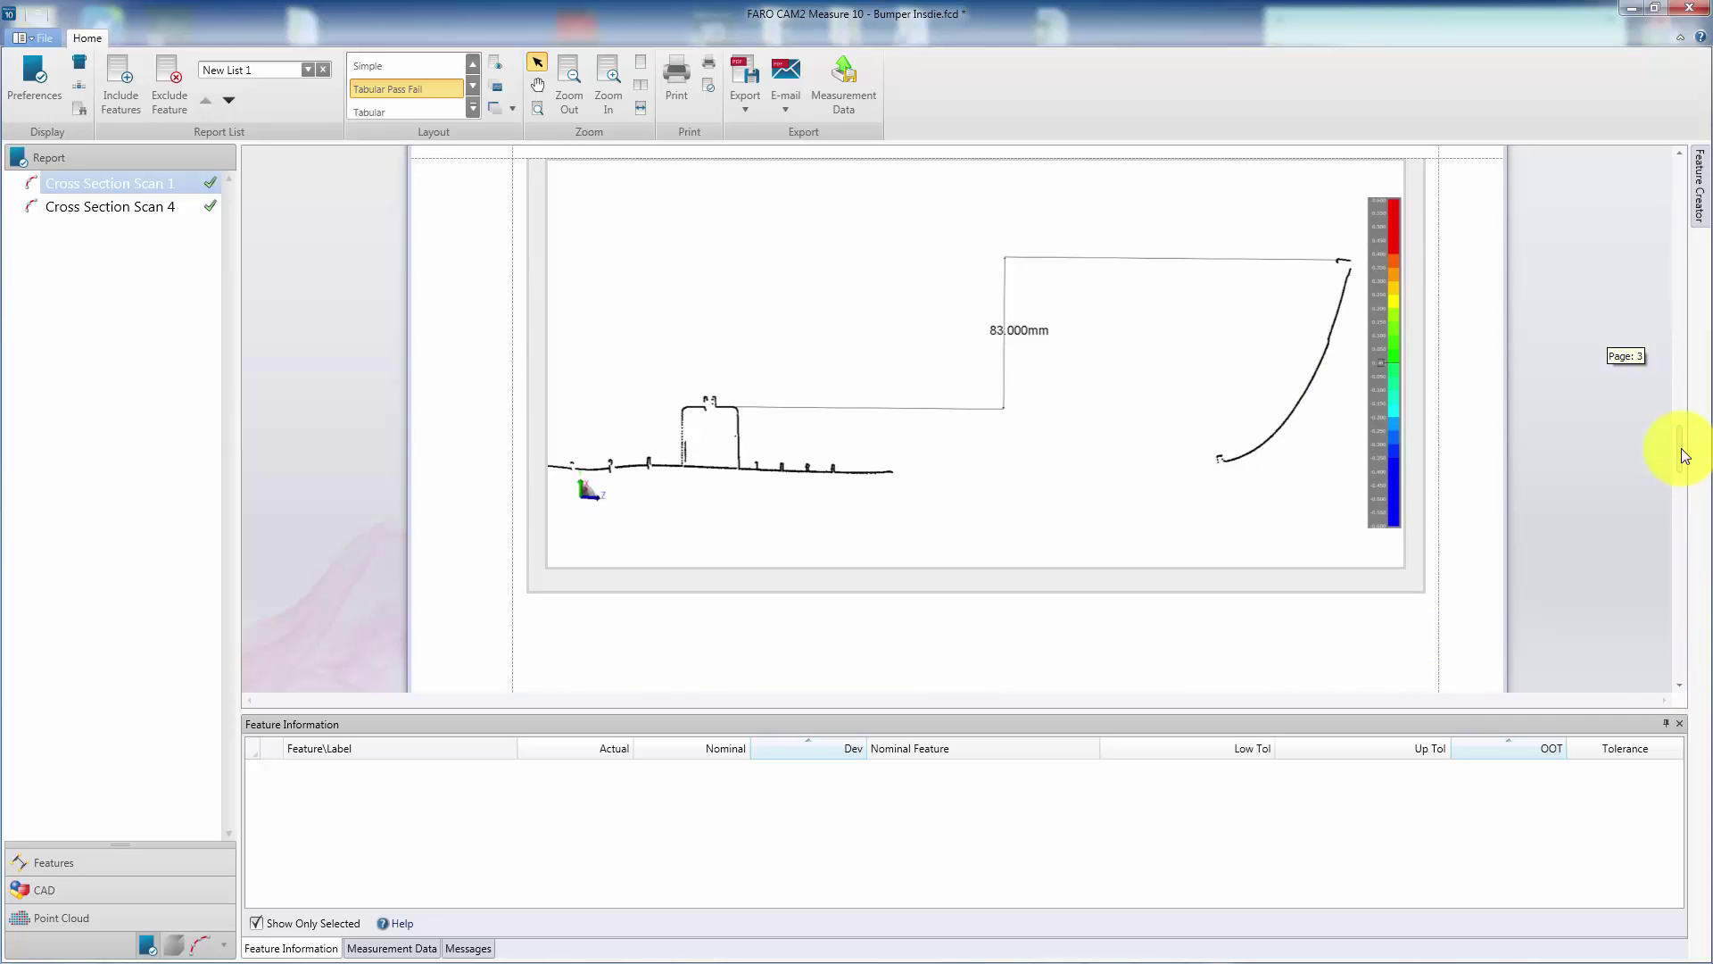
left_click_drag(1683, 466, 1661, 602)
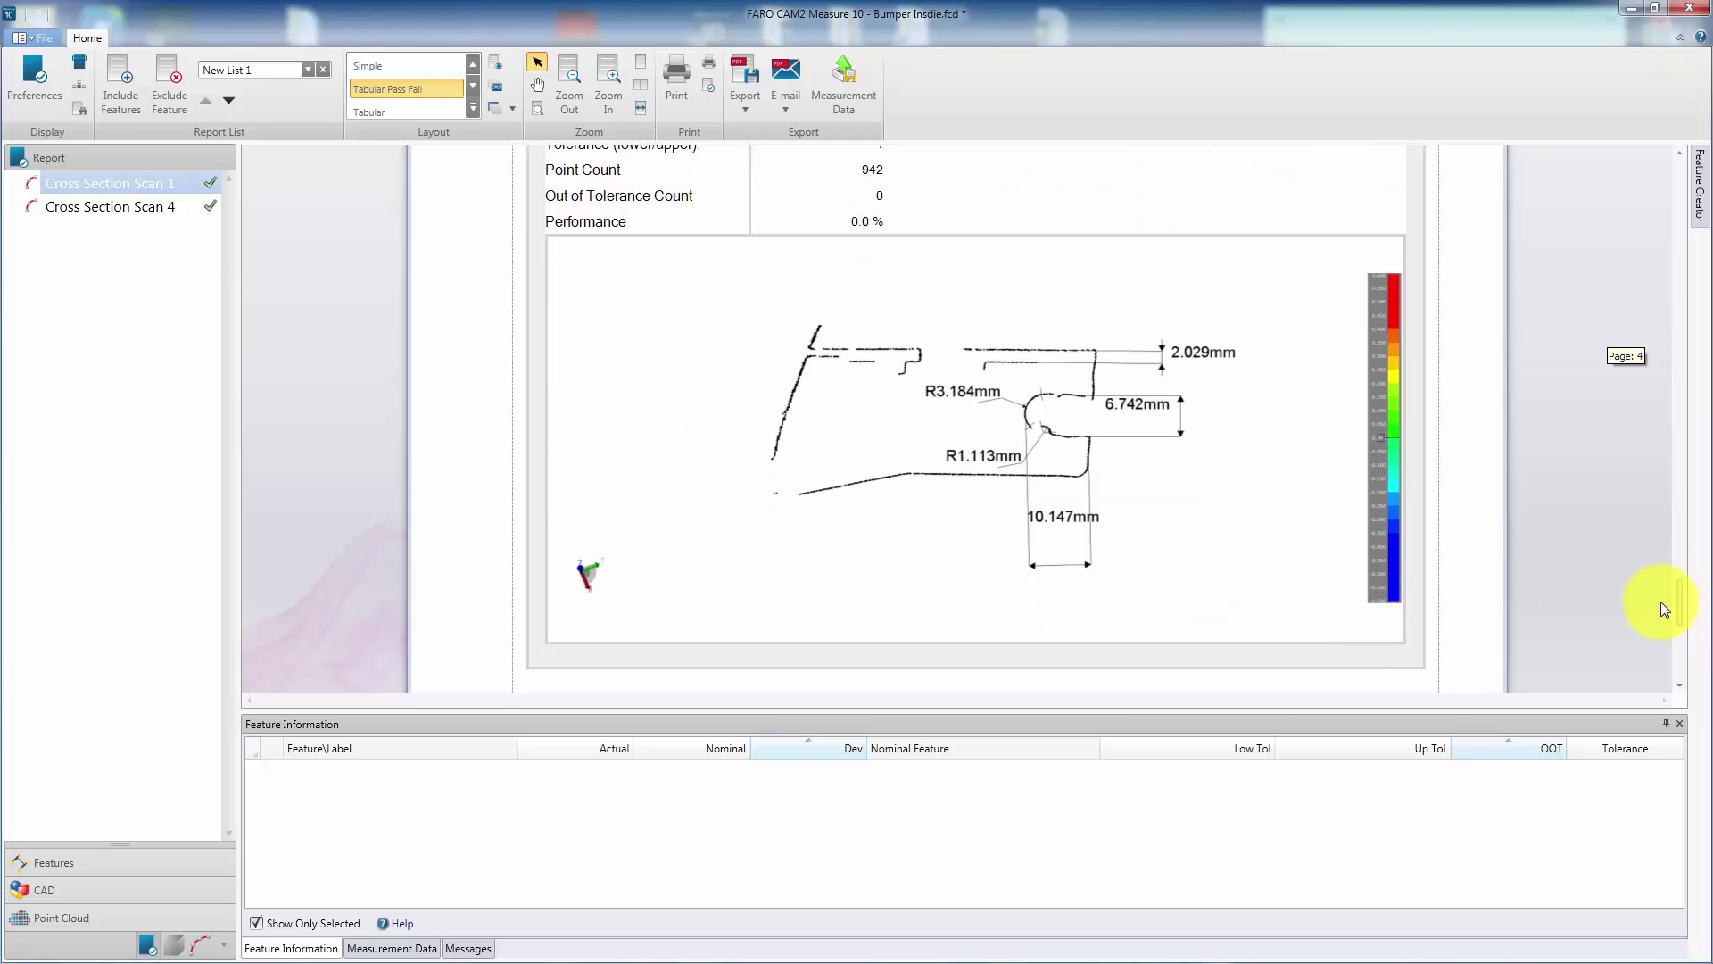